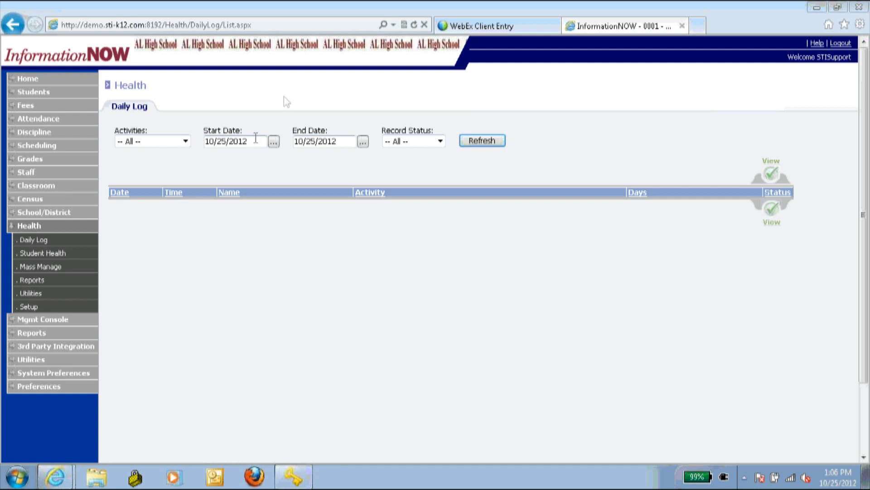
- Change the Daily Log start date to 8/20/12 and refresh the list
left_click_drag(256, 138, 151, 140)
type("8/")
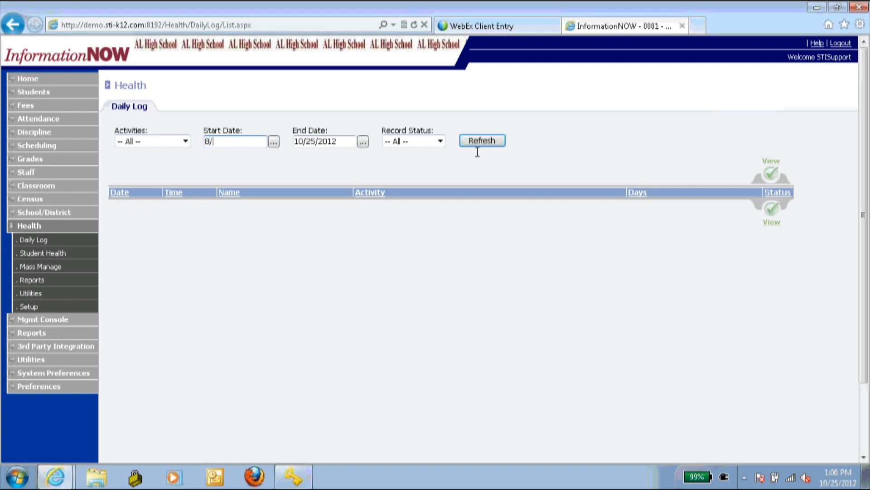
type("20/12")
left_click(479, 146)
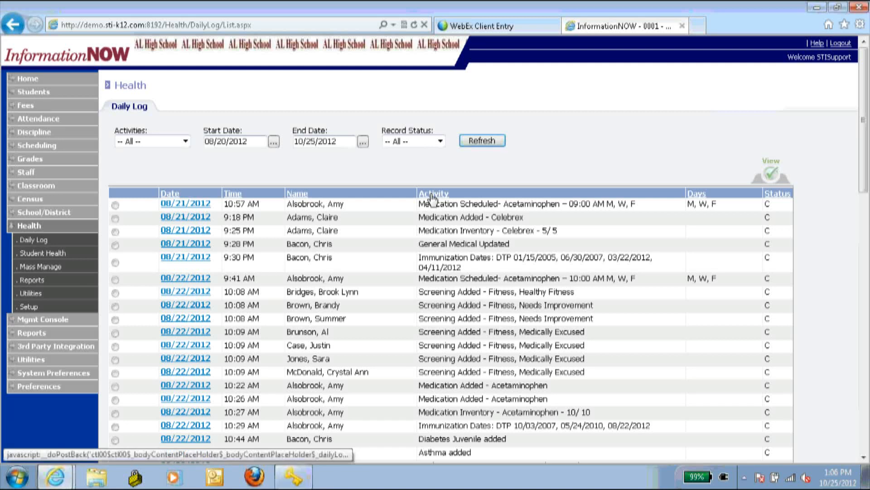
scroll(457, 254, "down", 1)
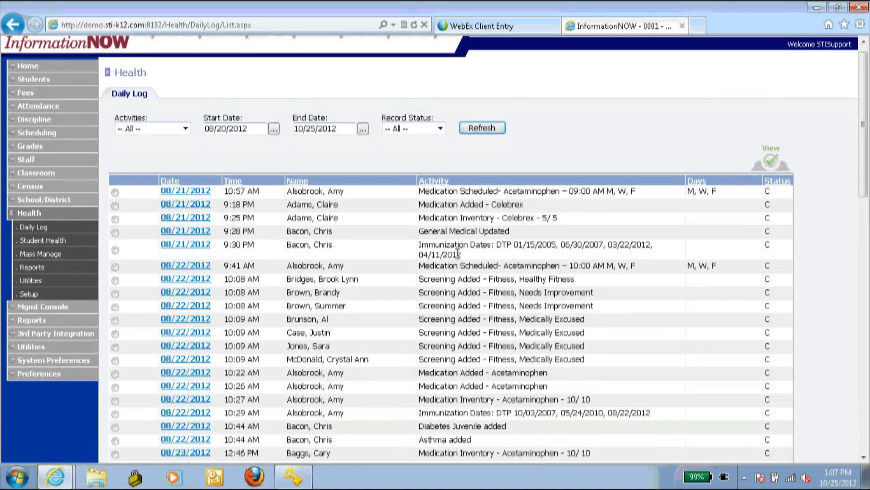
scroll(458, 254, "down", 15)
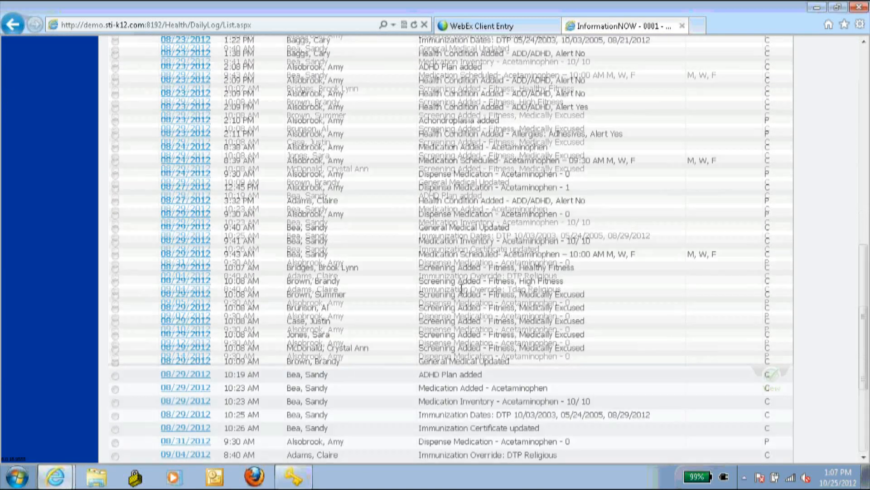
scroll(461, 289, "up", 16)
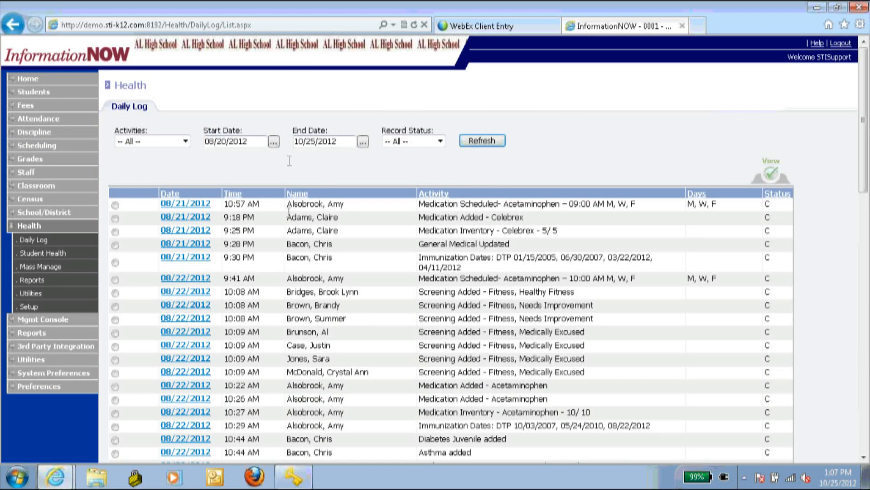
- Leave the Activities and Record Status filters at All
left_click(159, 143)
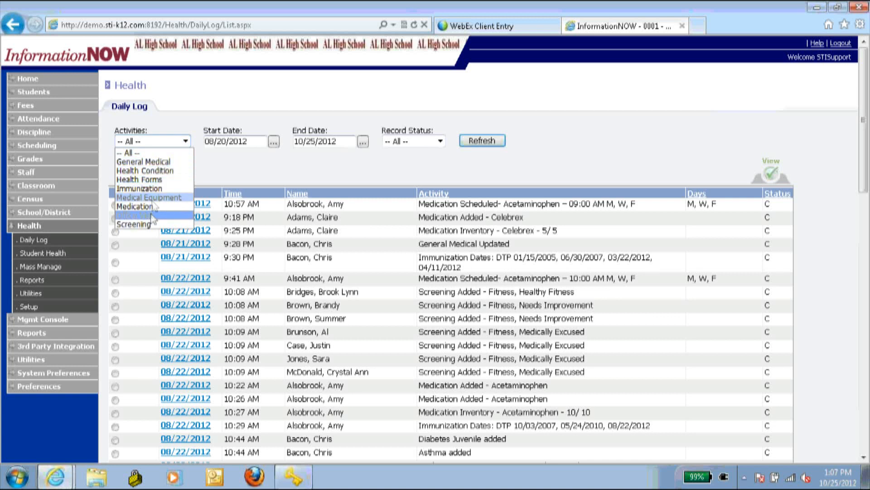
left_click(232, 163)
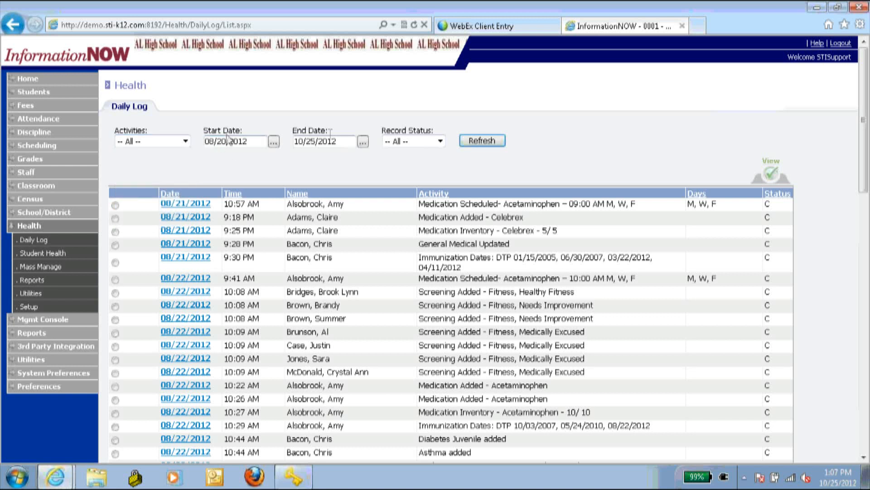
left_click(413, 142)
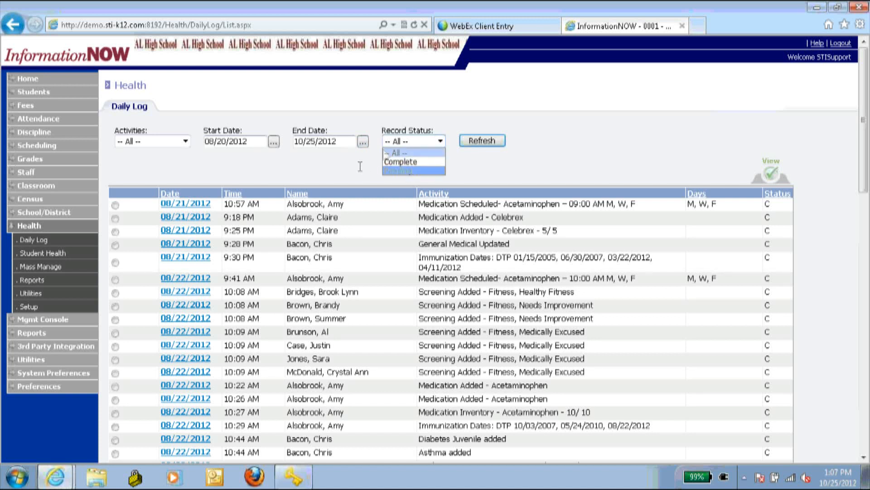
left_click(387, 152)
left_click(287, 153)
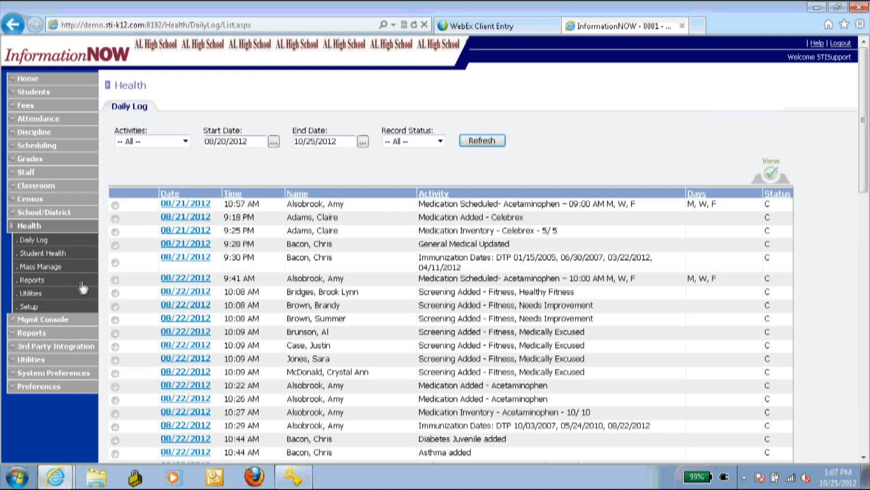
- Open Health > Student Health and search with no student filter to list all students
left_click(51, 258)
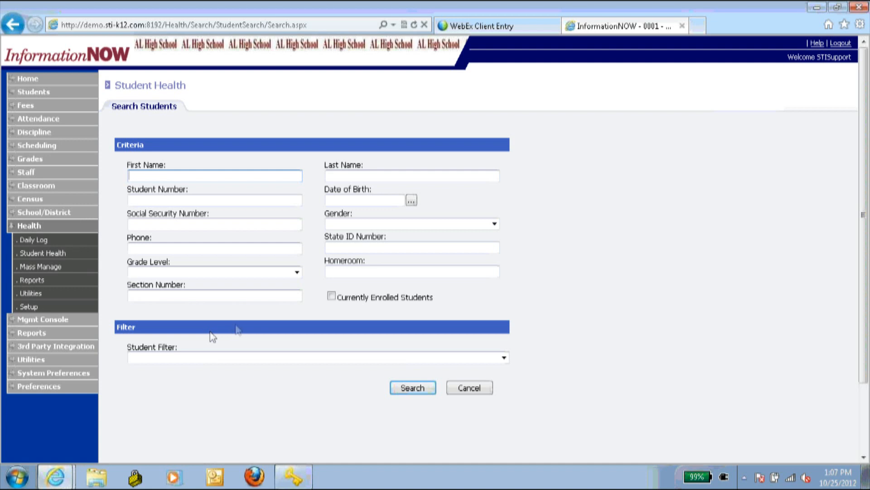
left_click(209, 361)
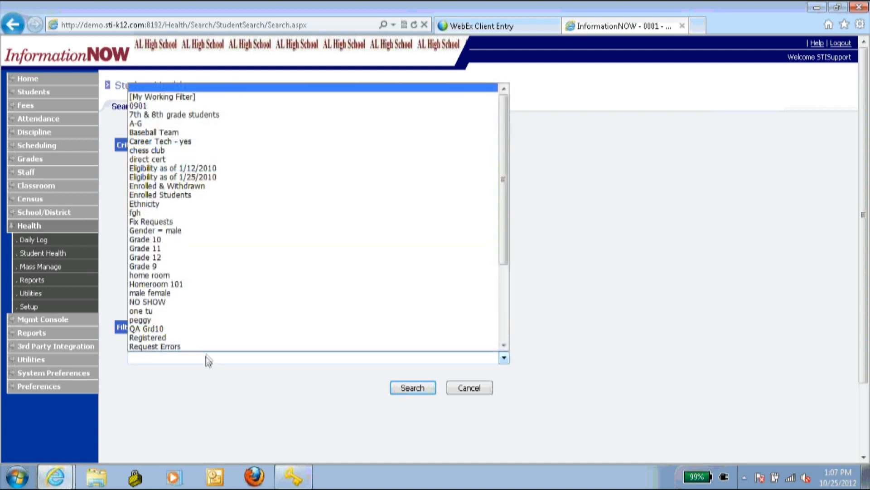
left_click(209, 359)
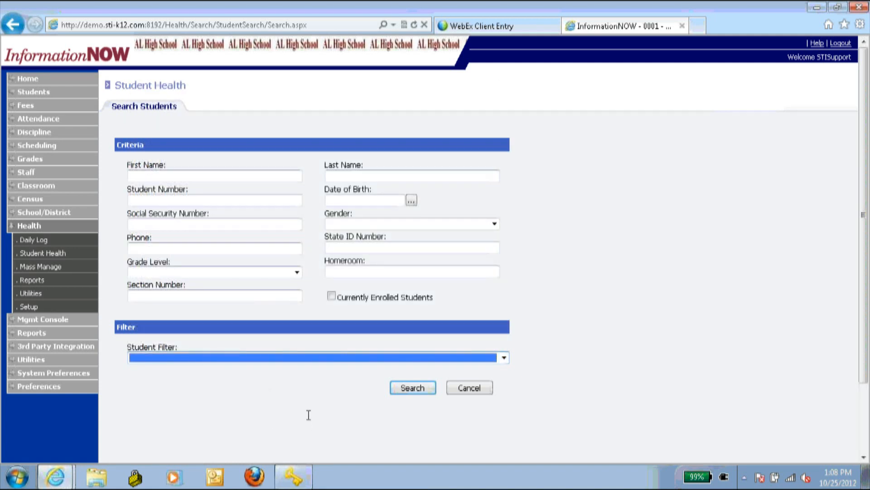
left_click(426, 388)
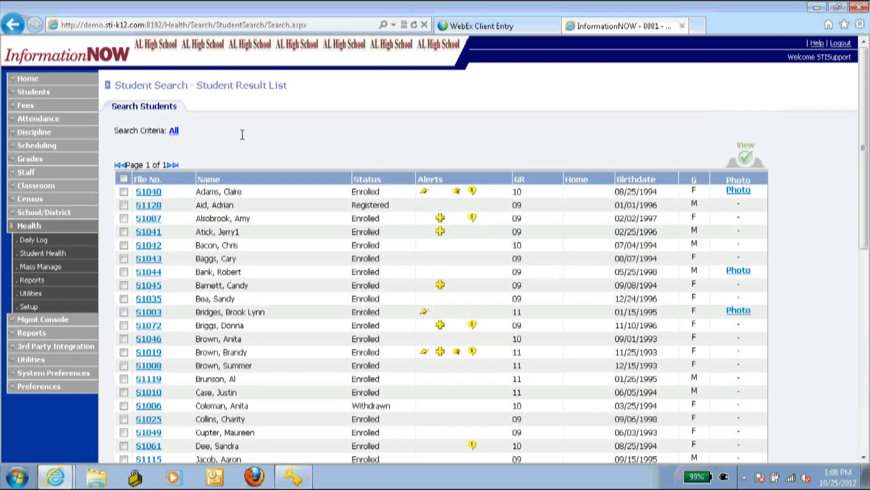
- Select all students in the results and view their health records
scroll(243, 136, "down", 2)
scroll(248, 147, "down", 6)
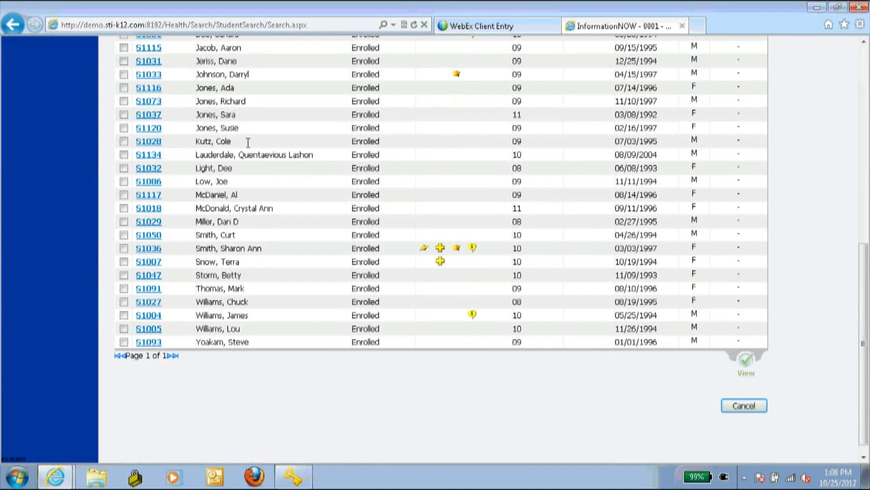
scroll(247, 140, "up", 8)
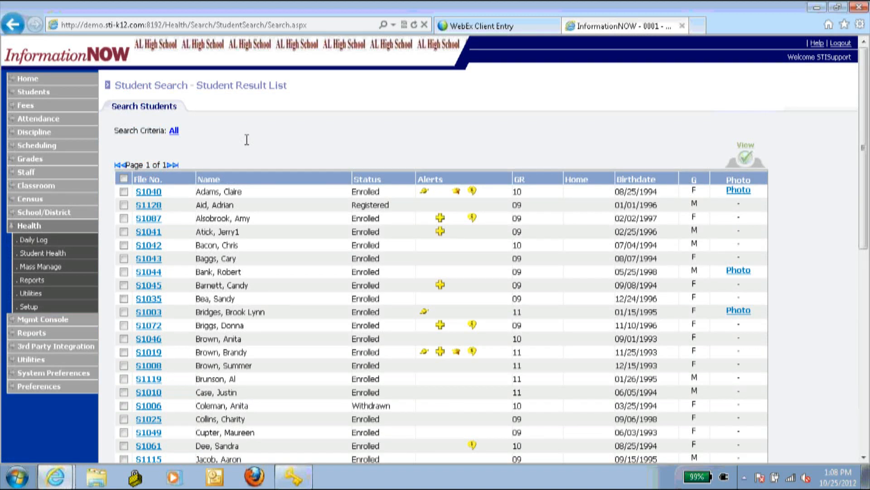
scroll(181, 246, "down", 4)
scroll(183, 240, "up", 4)
left_click(124, 179)
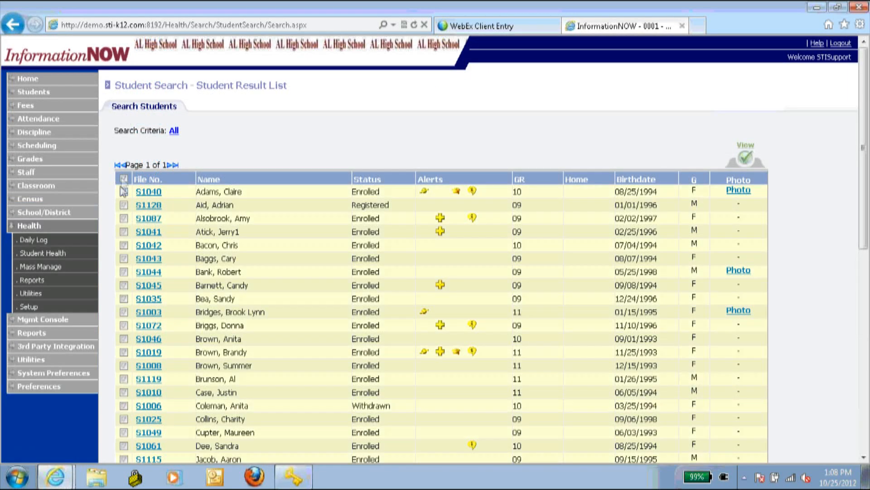
left_click(744, 158)
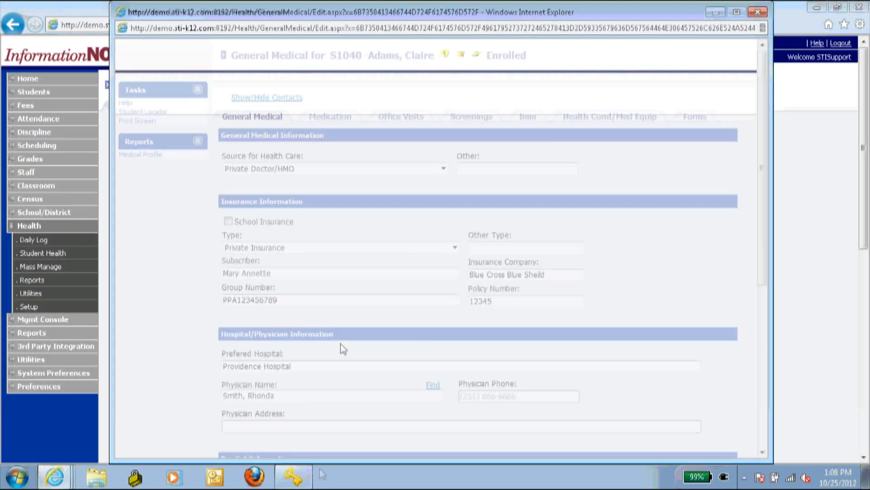
scroll(342, 346, "down", 7)
scroll(264, 438, "down", 1)
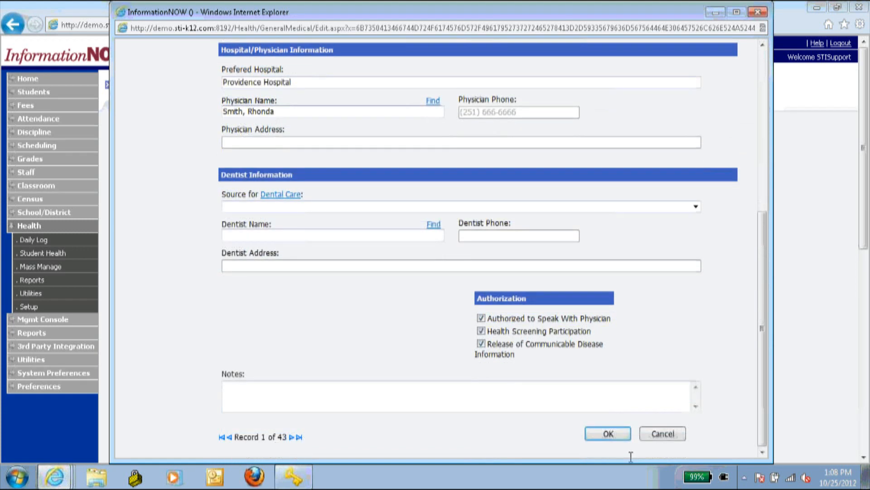
- Cancel the record popup, clear the selection, and open file S1040's General Medical record
left_click(659, 434)
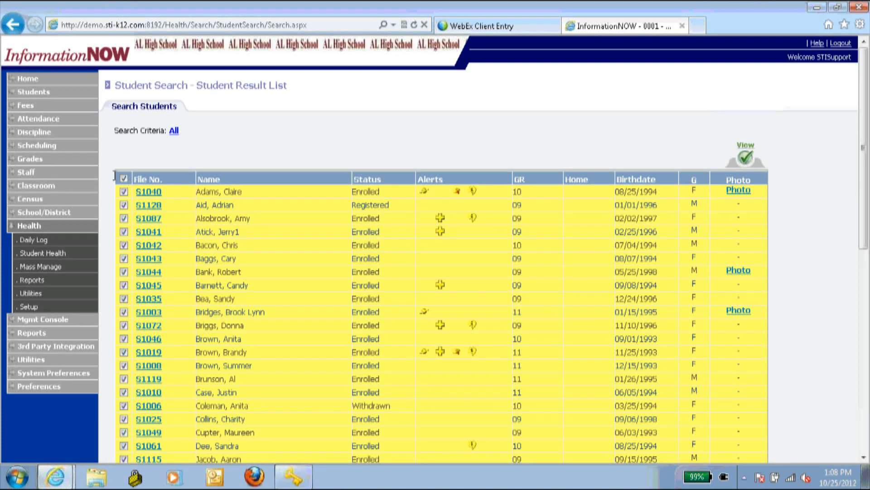
left_click(124, 178)
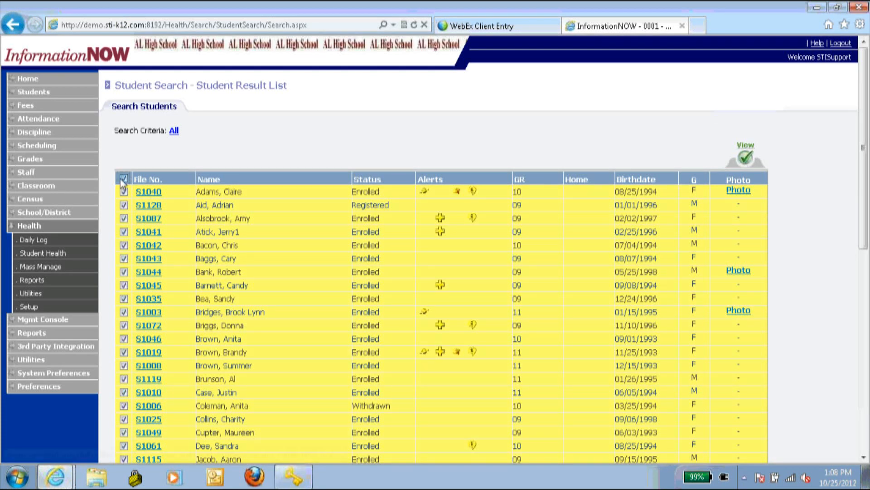
left_click(144, 192)
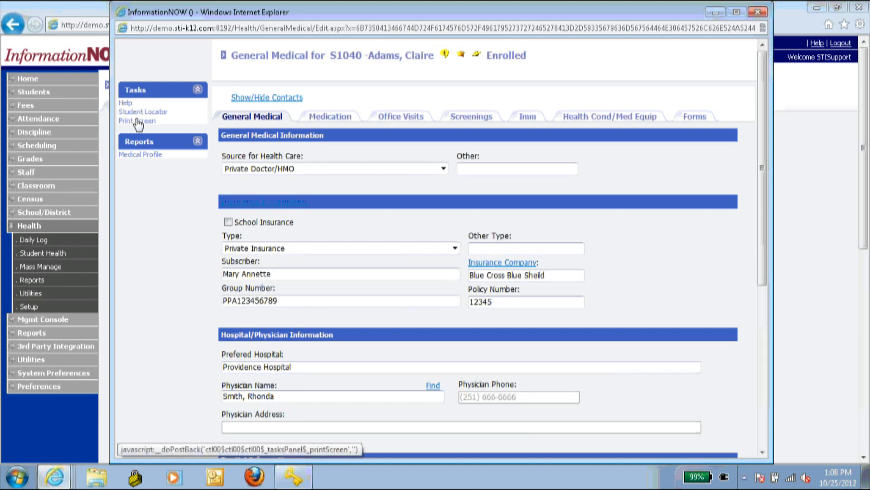
left_click(122, 104)
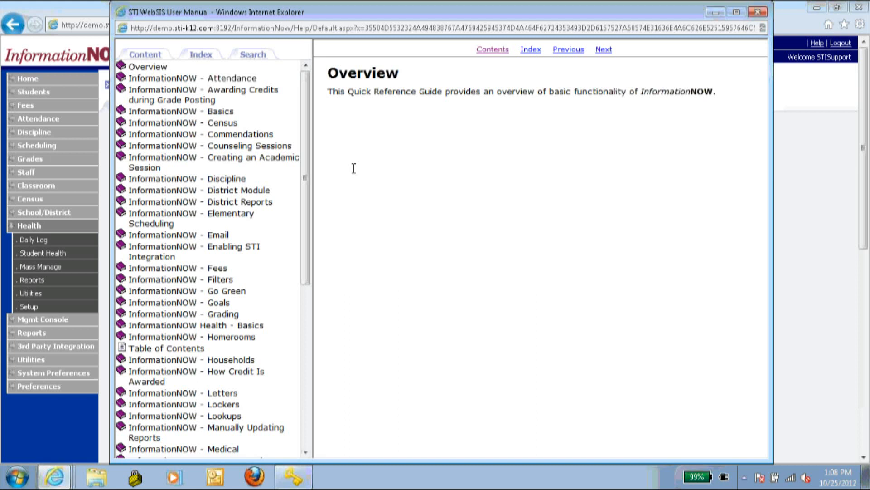
scroll(292, 110, "down", 5)
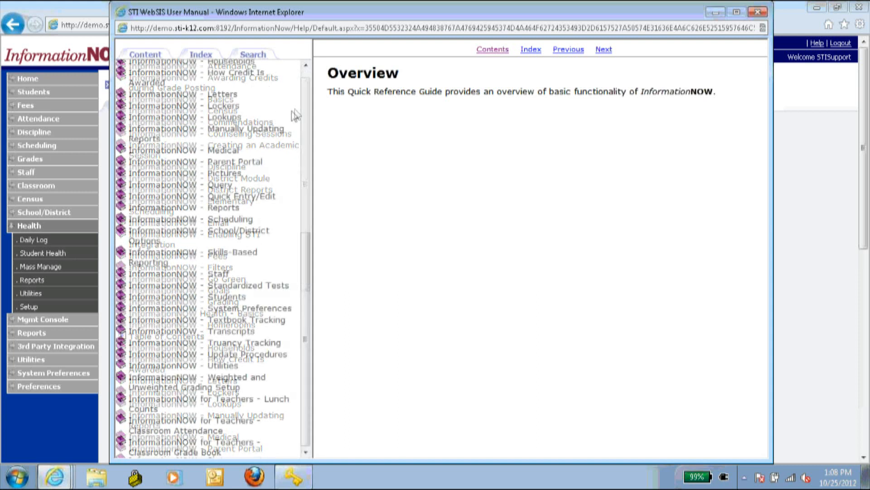
scroll(292, 111, "up", 5)
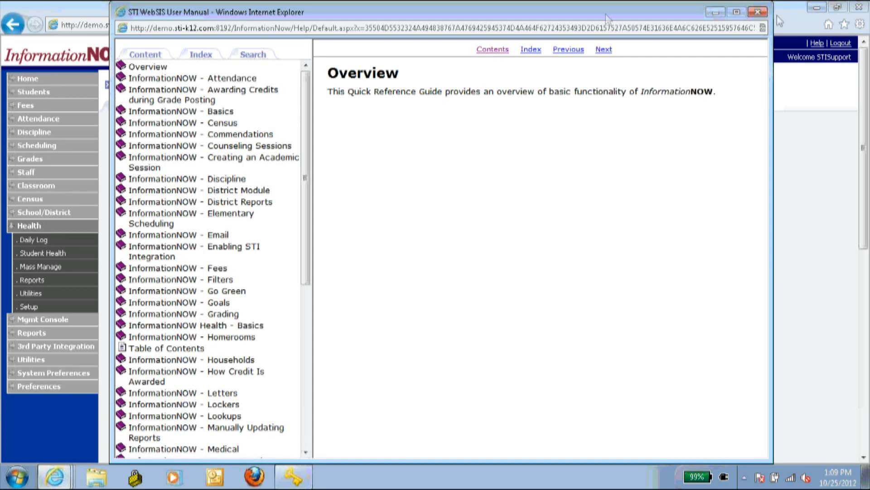
left_click(758, 12)
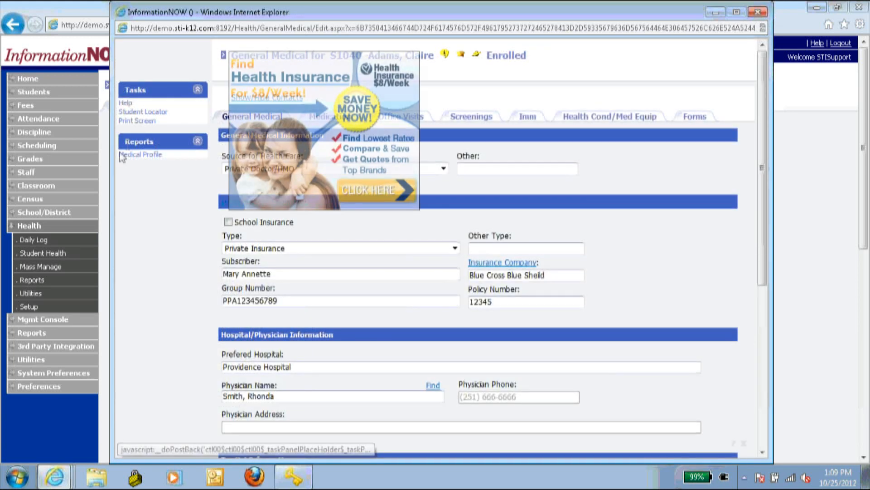
left_click(131, 117)
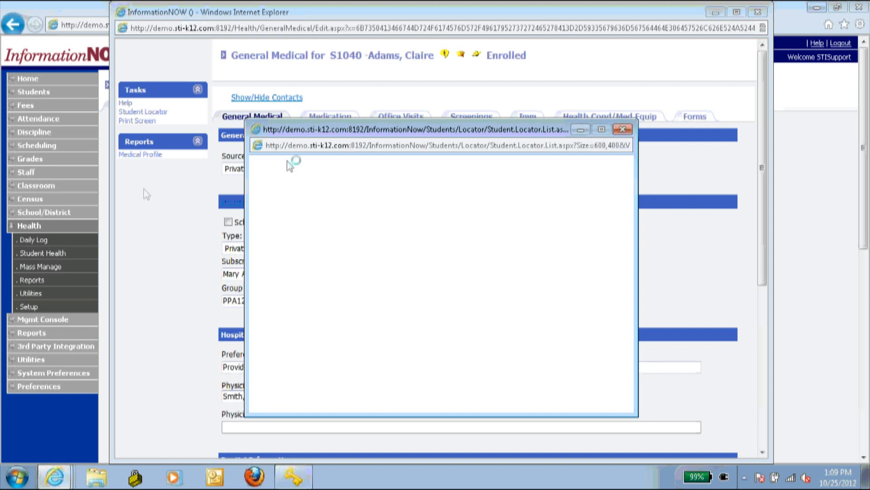
left_click_drag(306, 130, 244, 112)
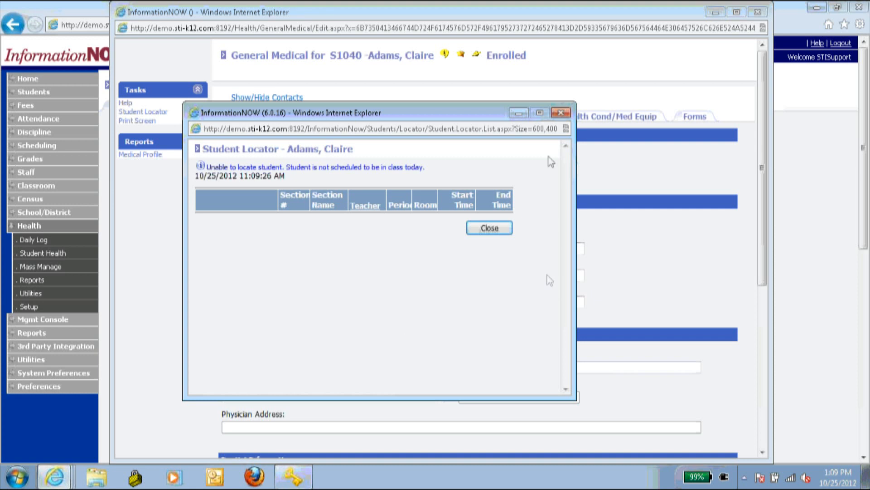
left_click(493, 228)
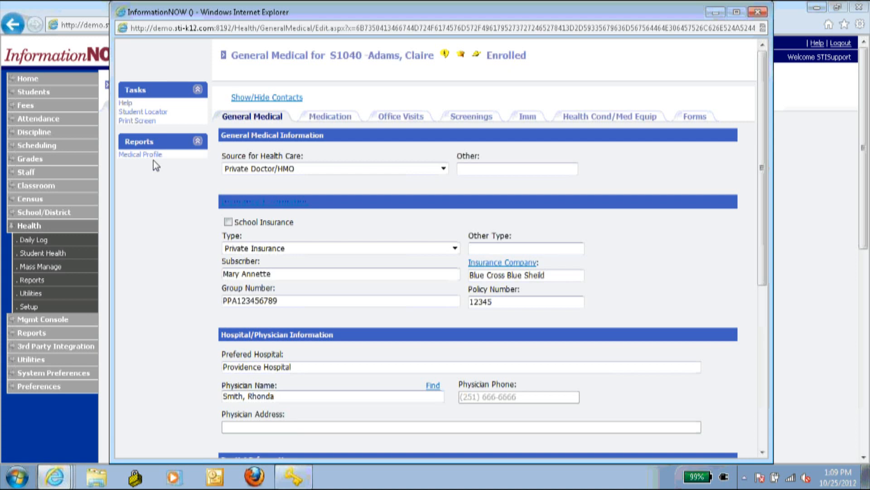
left_click(264, 97)
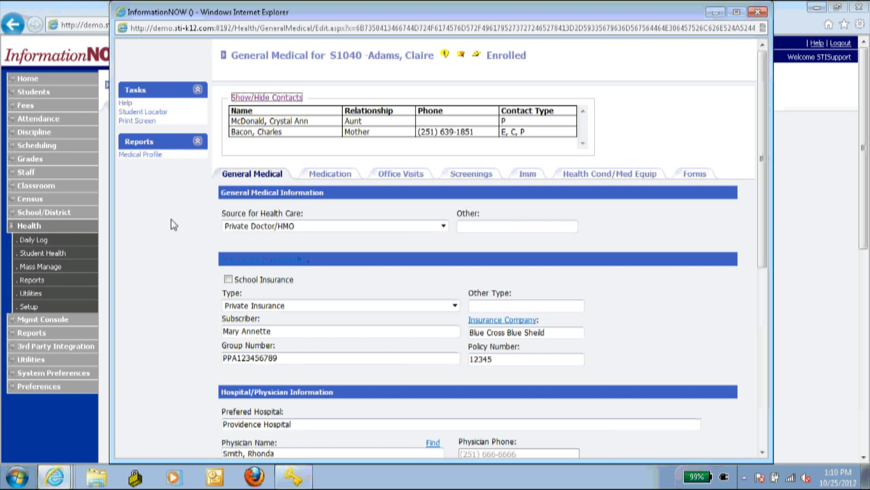
scroll(171, 219, "down", 2)
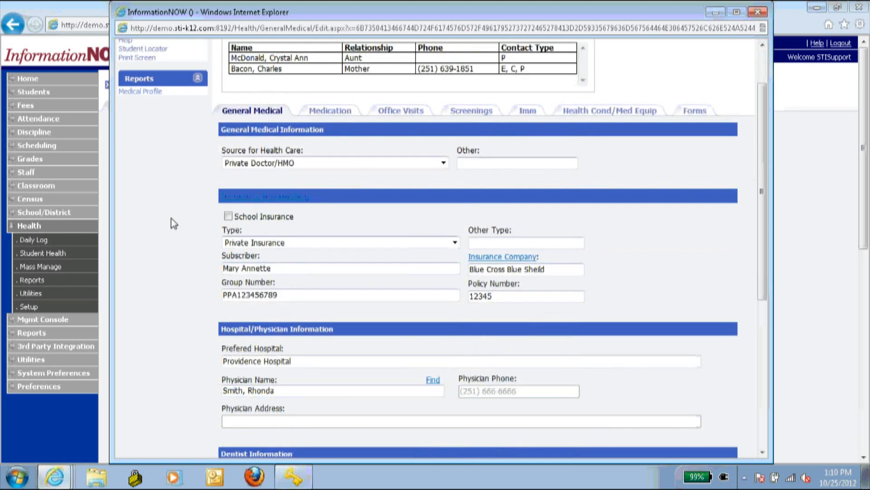
scroll(117, 262, "down", 1)
scroll(117, 256, "down", 3)
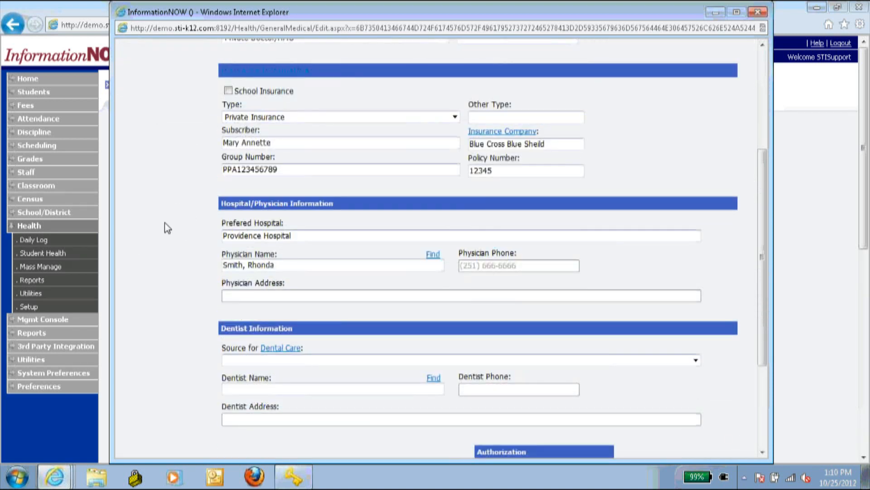
scroll(165, 223, "up", 3)
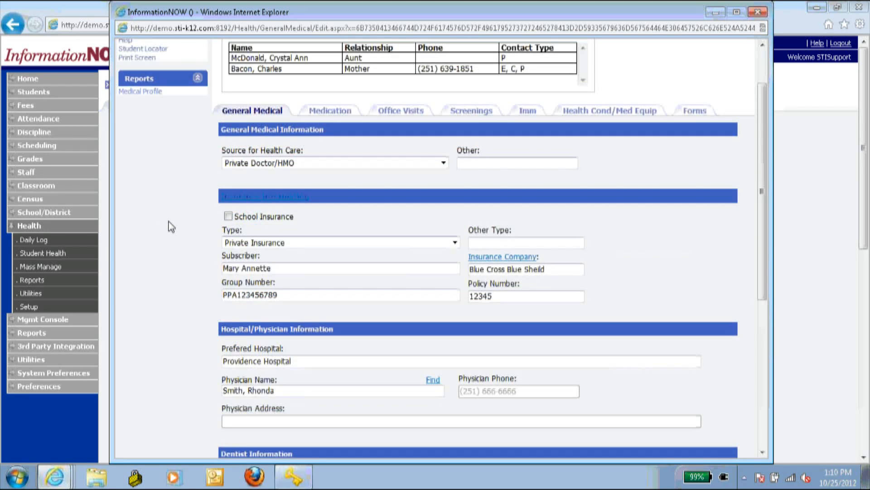
scroll(166, 231, "down", 4)
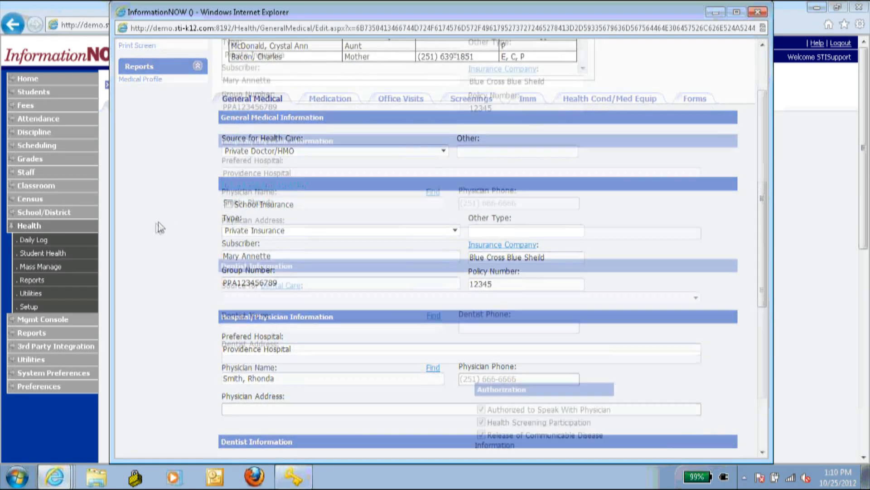
scroll(157, 239, "up", 4)
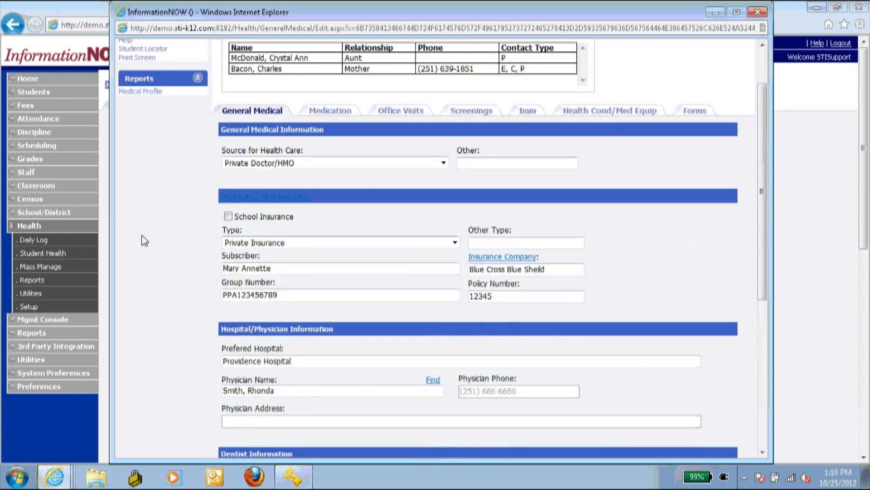
scroll(144, 241, "down", 1)
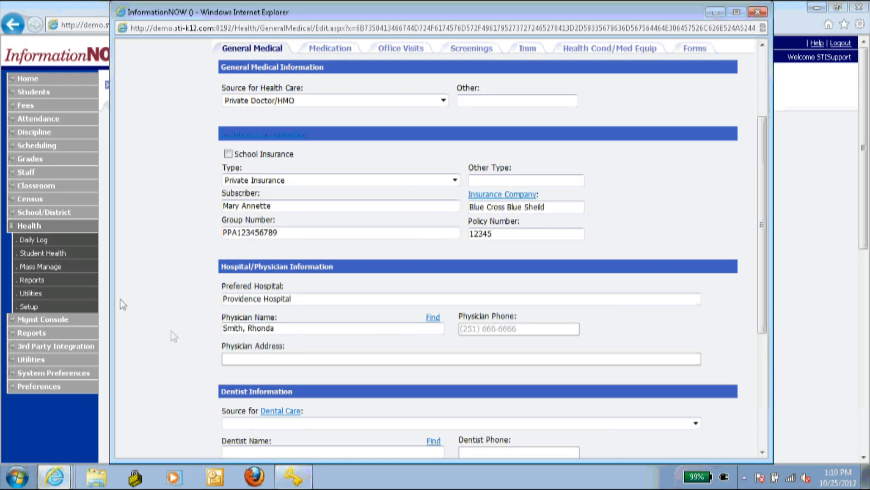
left_click(433, 318)
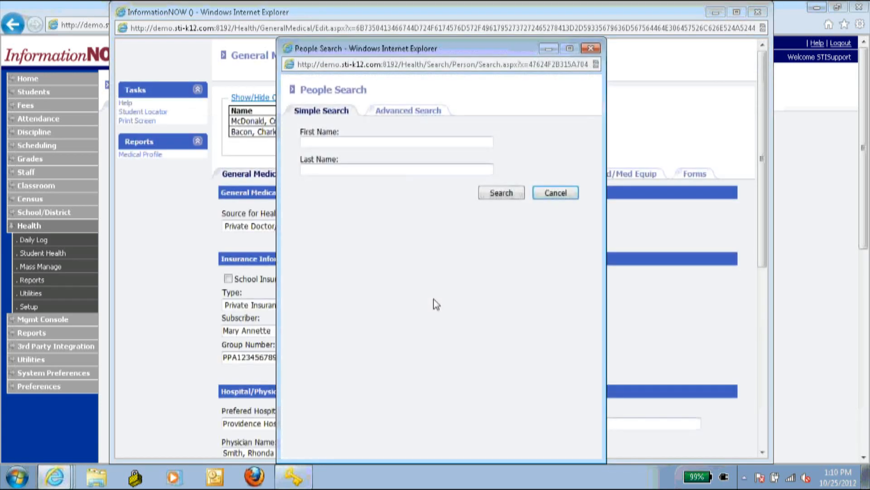
left_click(363, 140)
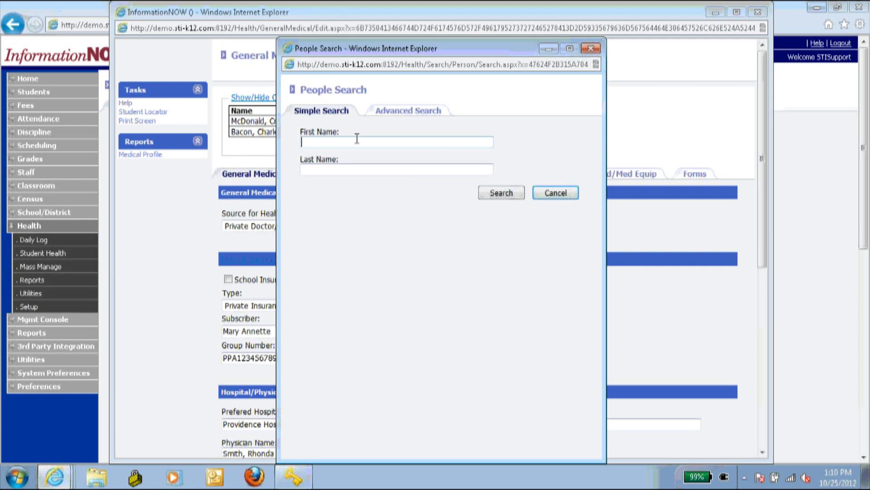
left_click(510, 193)
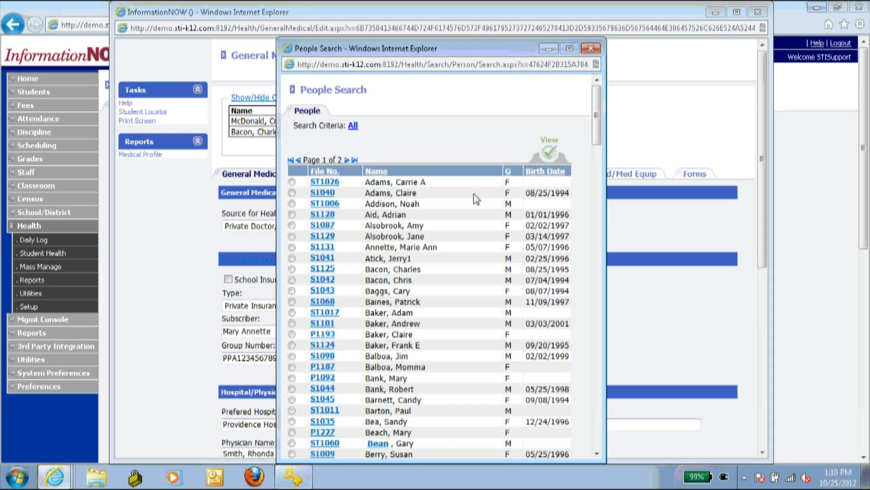
scroll(330, 320, "down", 2)
scroll(330, 320, "up", 2)
left_click(591, 48)
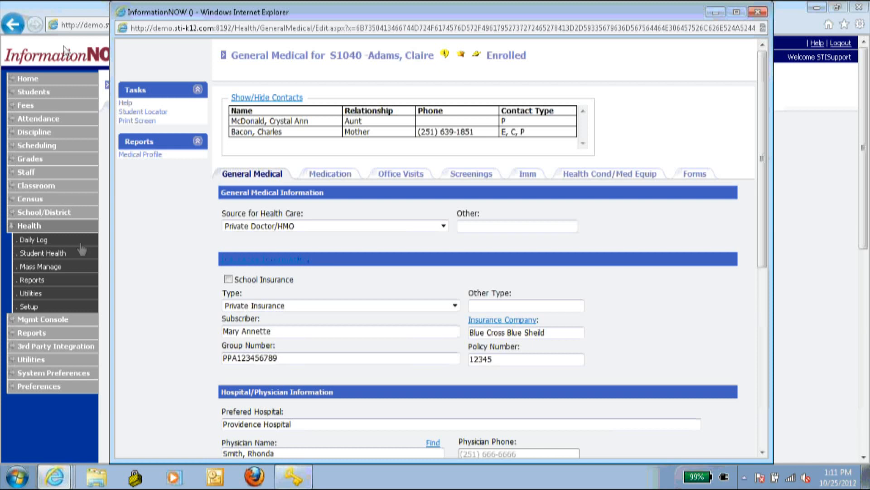
scroll(162, 286, "down", 1)
scroll(156, 287, "down", 7)
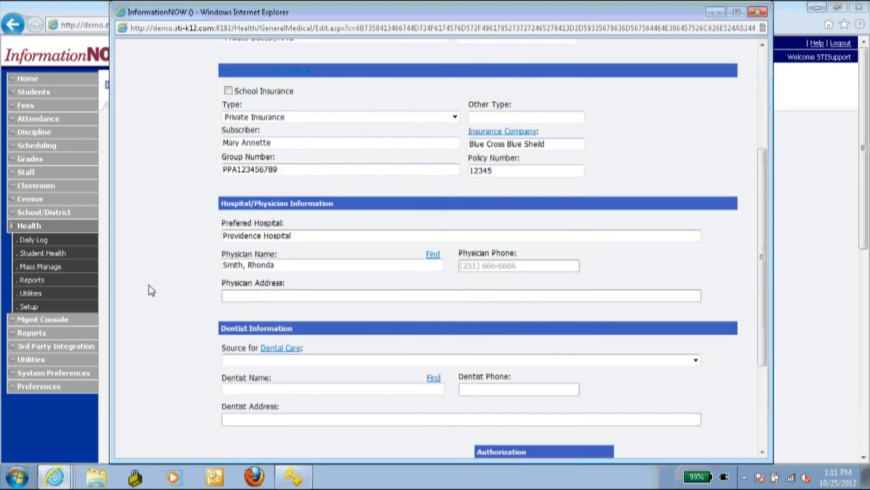
scroll(136, 281, "up", 2)
scroll(132, 281, "down", 2)
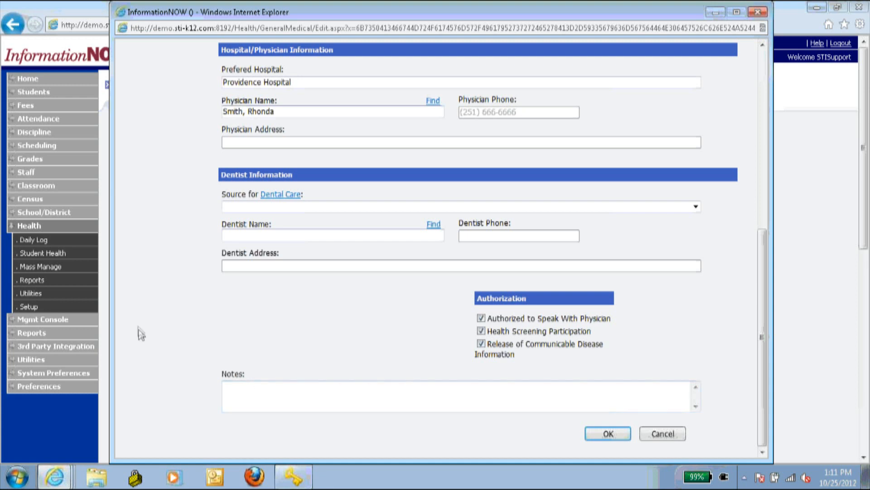
scroll(138, 326, "up", 3)
scroll(141, 325, "up", 5)
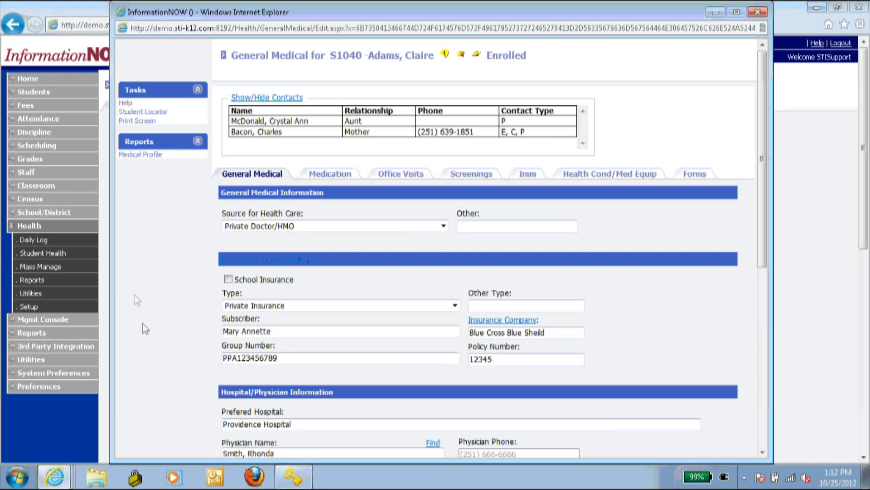
- On the Medication tab, leave the Medication, Situation and Status filters unchanged and add a new medication
left_click(334, 176)
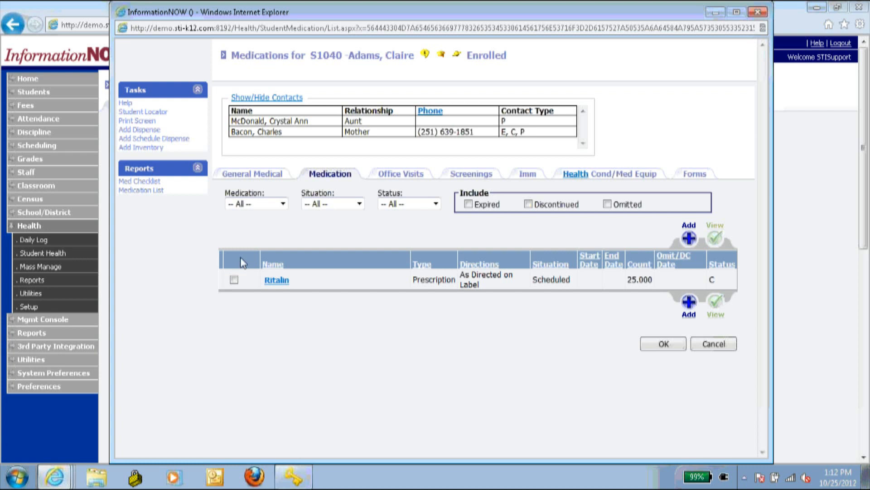
left_click(247, 204)
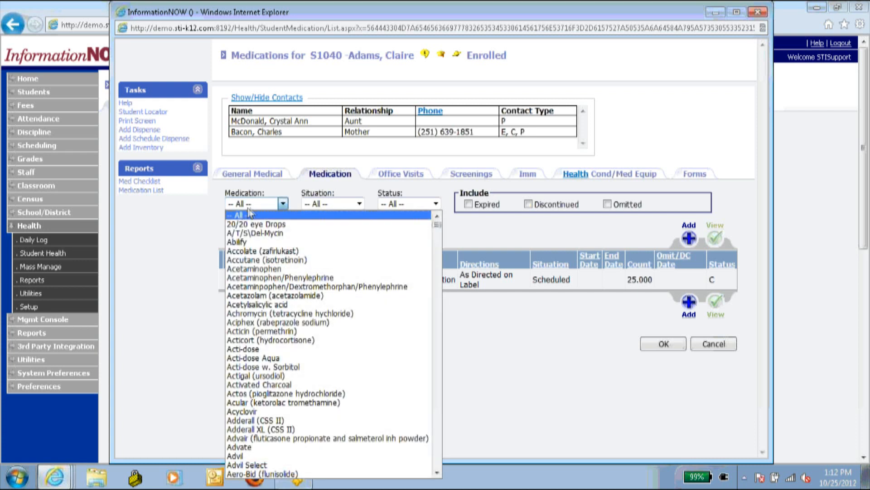
left_click(256, 205)
left_click(308, 206)
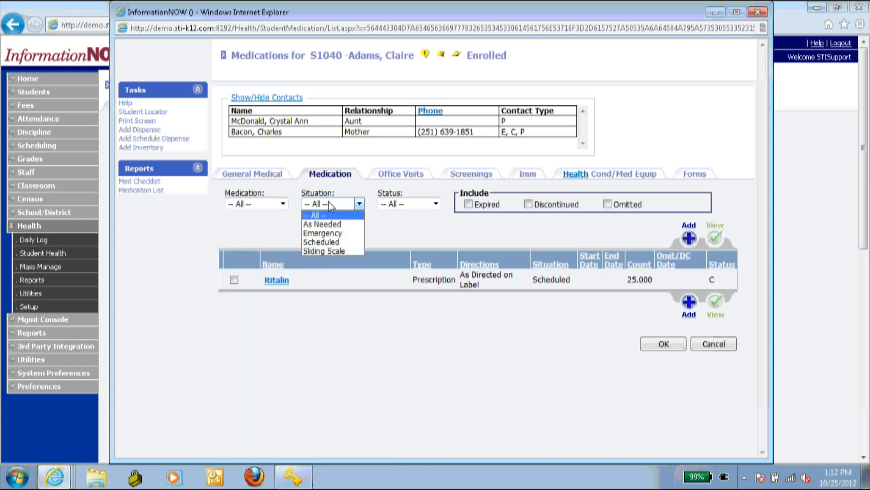
left_click(328, 206)
left_click(409, 205)
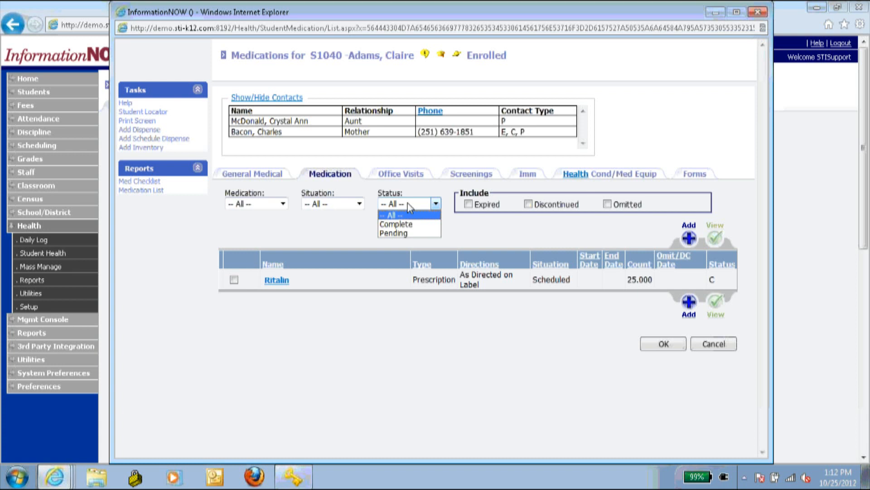
left_click(409, 208)
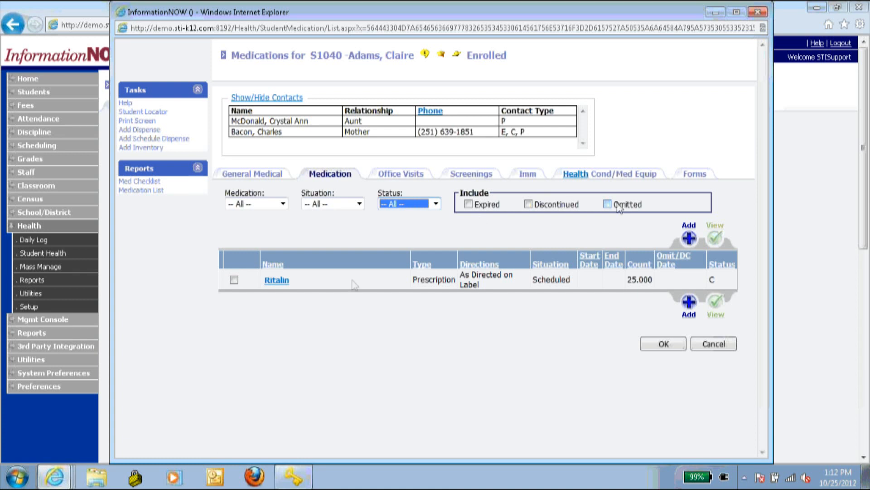
left_click(311, 235)
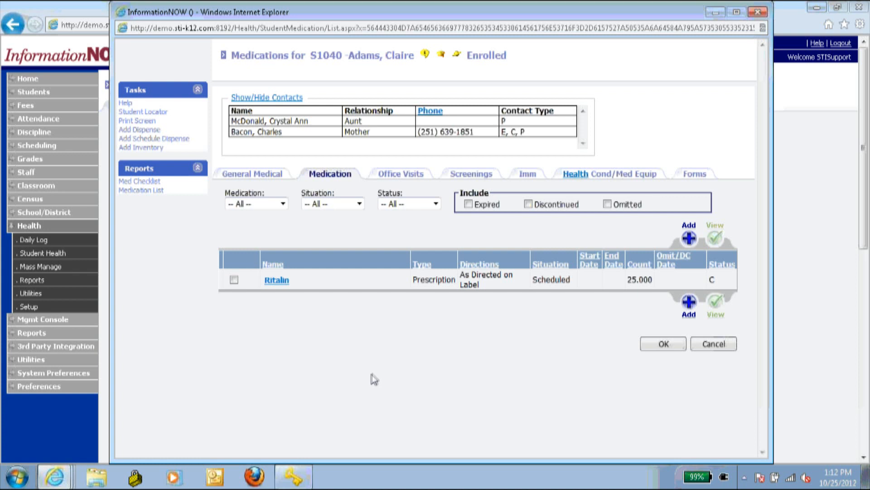
left_click(689, 238)
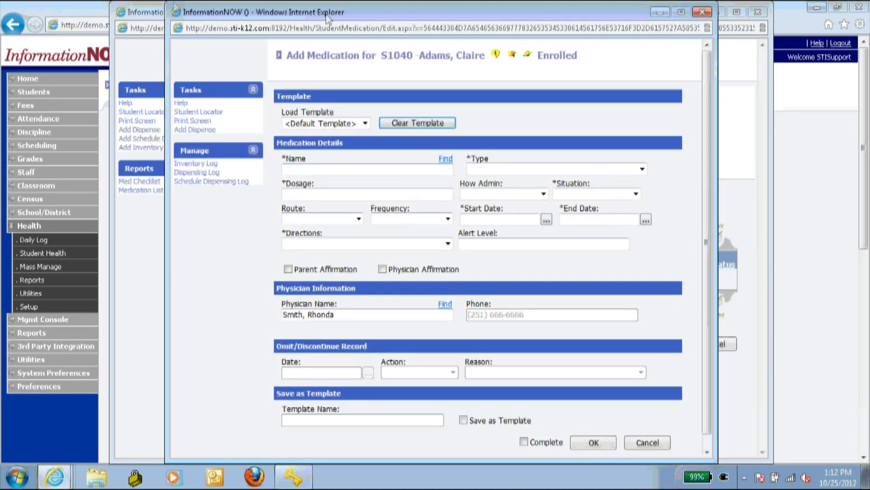
- Keep <Default Template> and open the Find medication search from the Name field
left_click(175, 15)
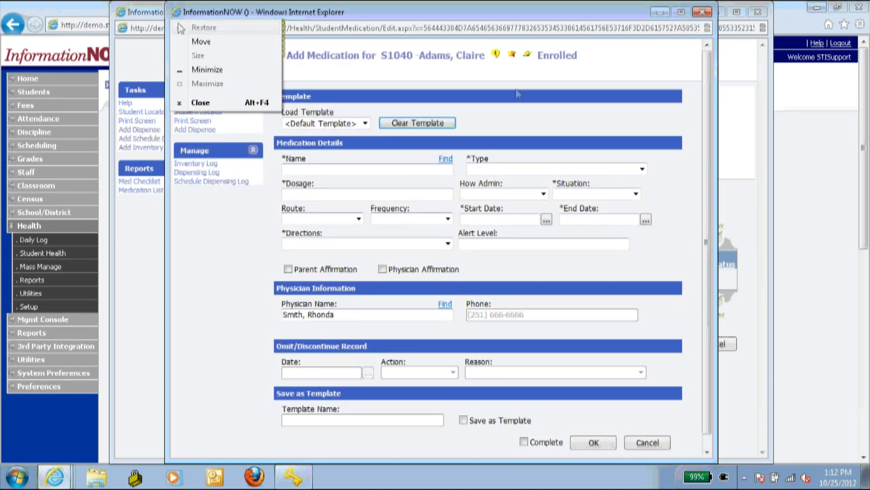
left_click(454, 121)
left_click(366, 124)
left_click(358, 134)
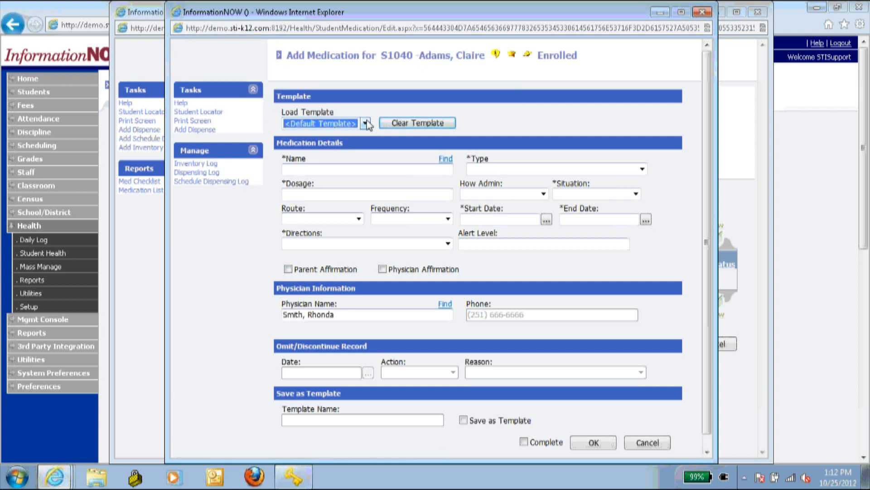
left_click(332, 167)
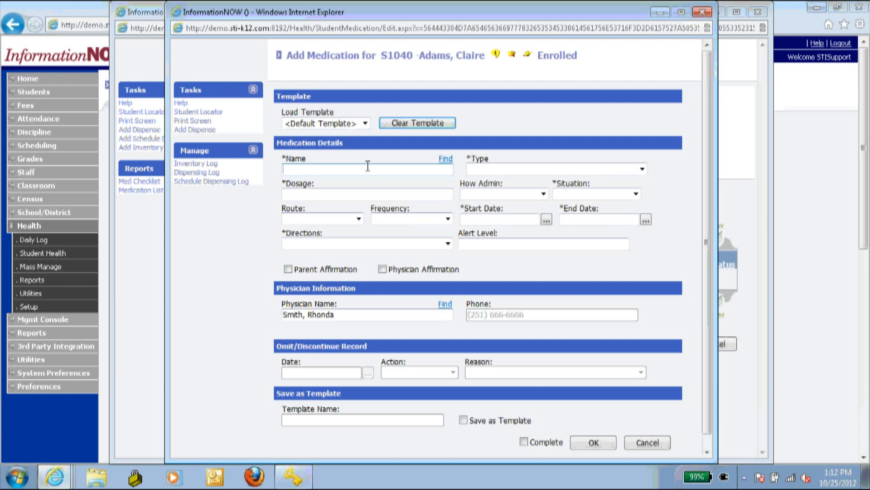
left_click(443, 159)
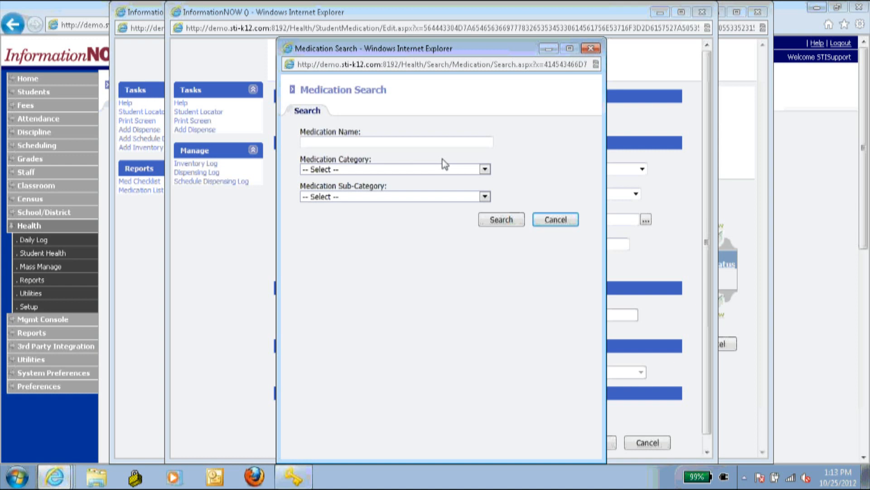
- List all medications and pick Adderall XL (CSS II) as the new medication
left_click(502, 219)
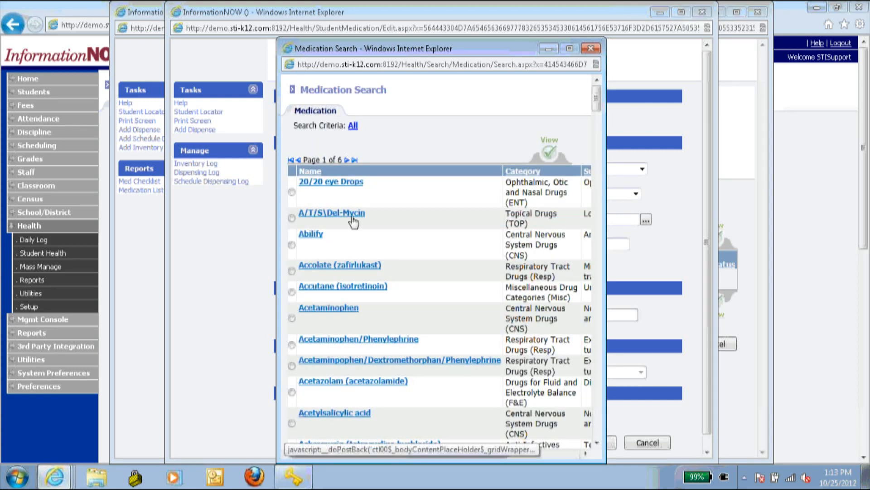
scroll(356, 301, "down", 2)
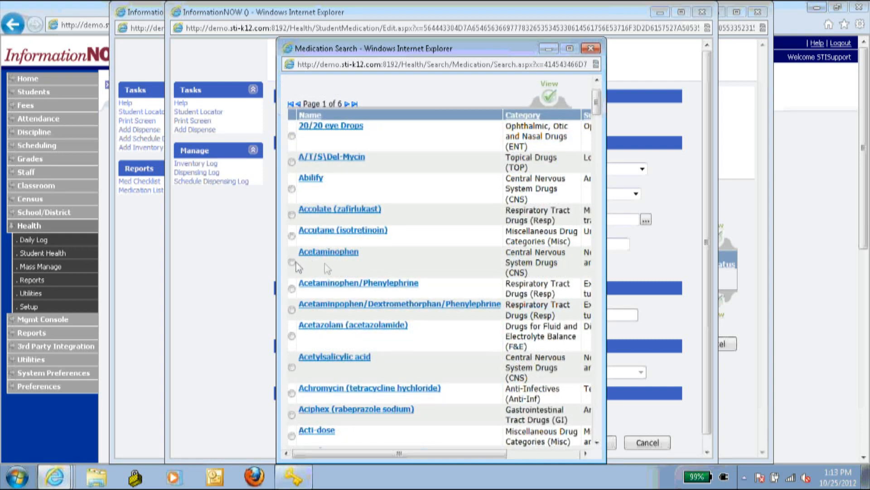
scroll(346, 257, "down", 5)
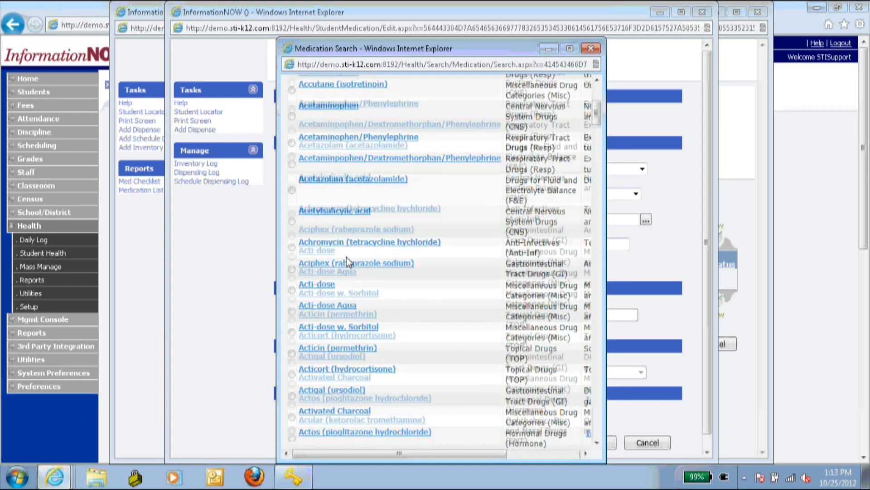
scroll(346, 257, "down", 6)
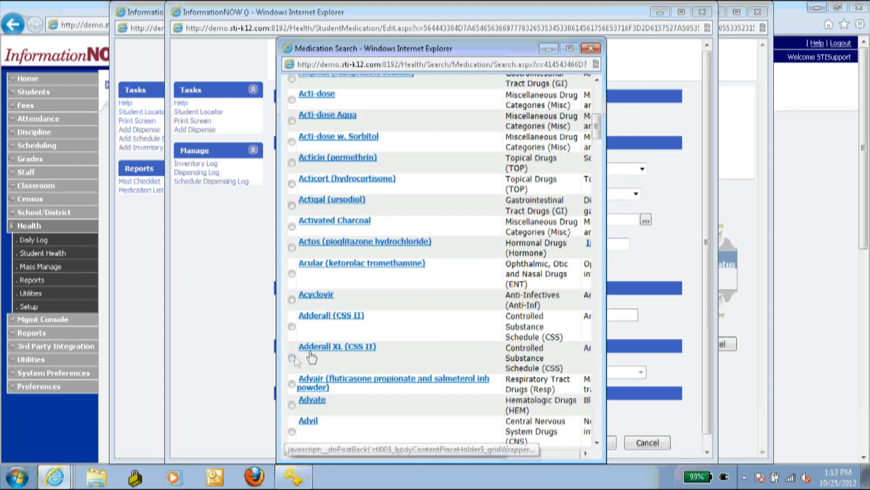
left_click(291, 357)
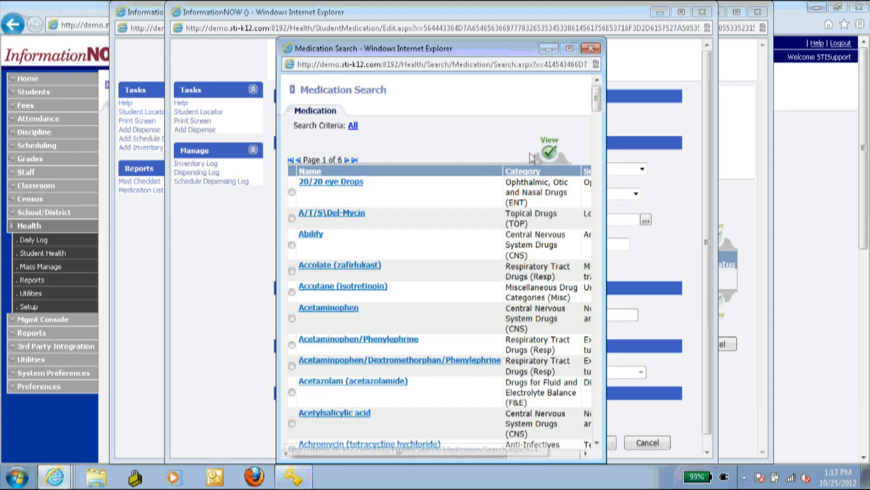
left_click(549, 153)
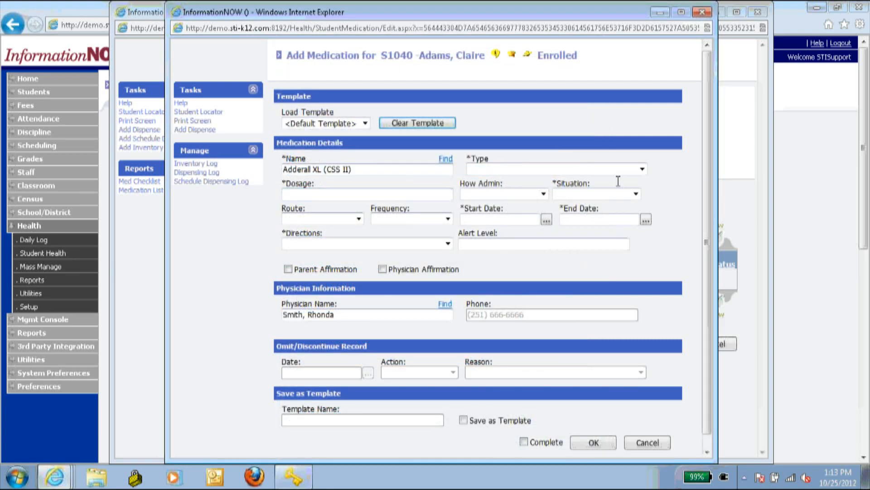
- Set type Prescription, dosage 20 mg, Supervised administration and Scheduled situation
left_click(586, 170)
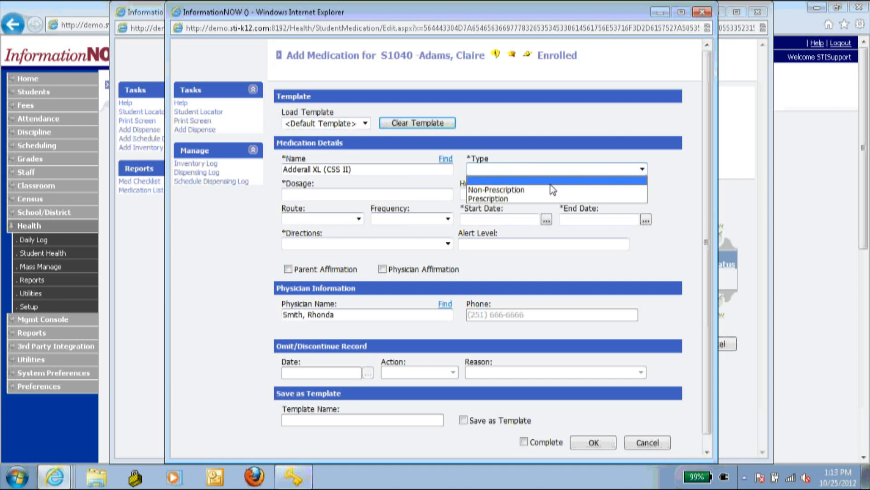
left_click(535, 198)
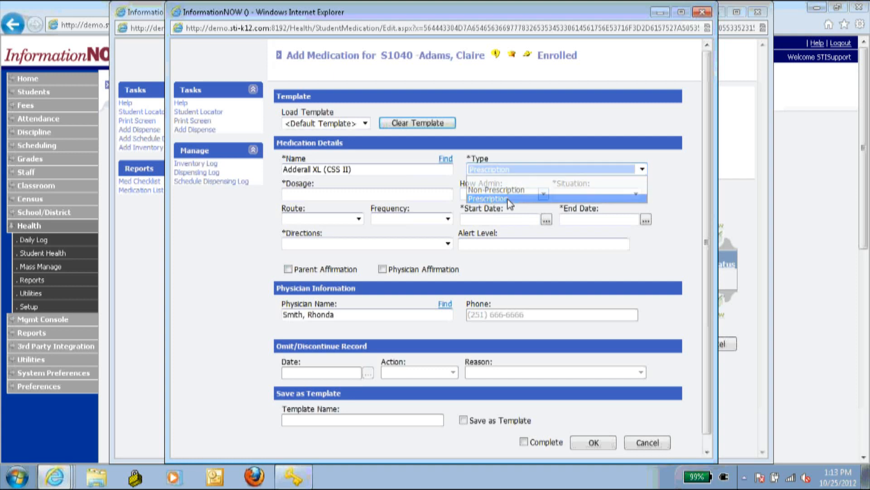
left_click(406, 196)
type("20")
key("Down")
key("Return")
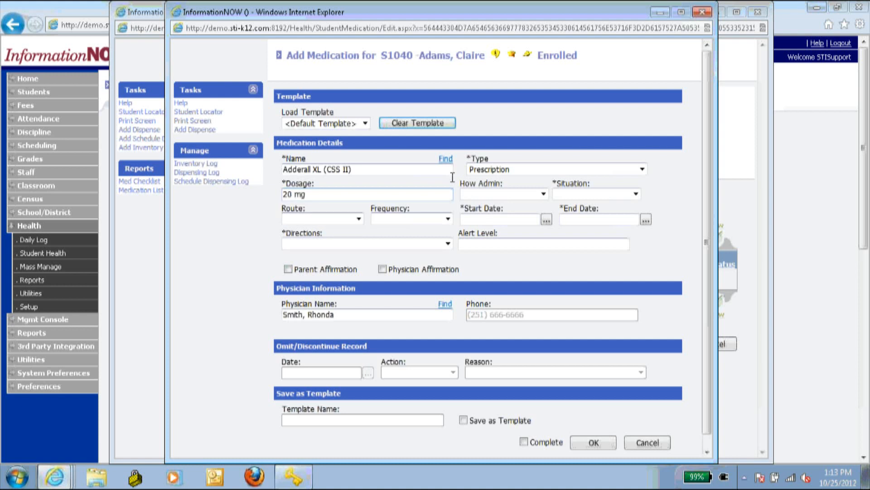
left_click(498, 193)
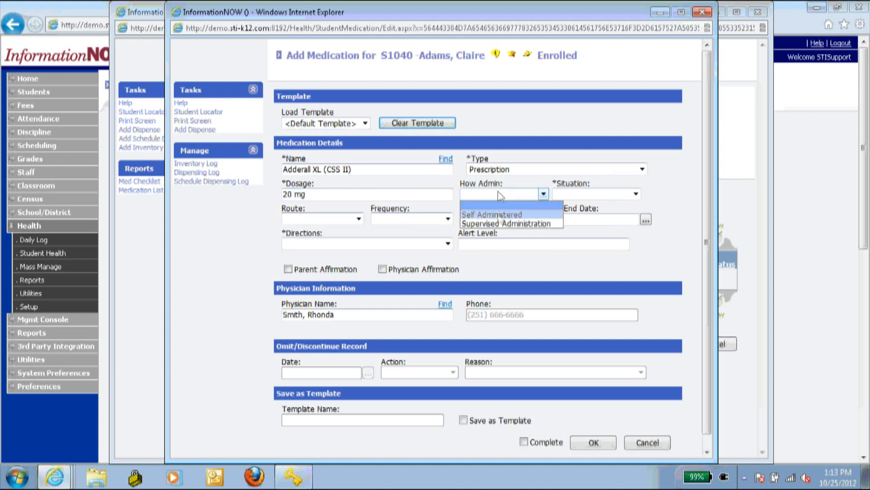
left_click(499, 223)
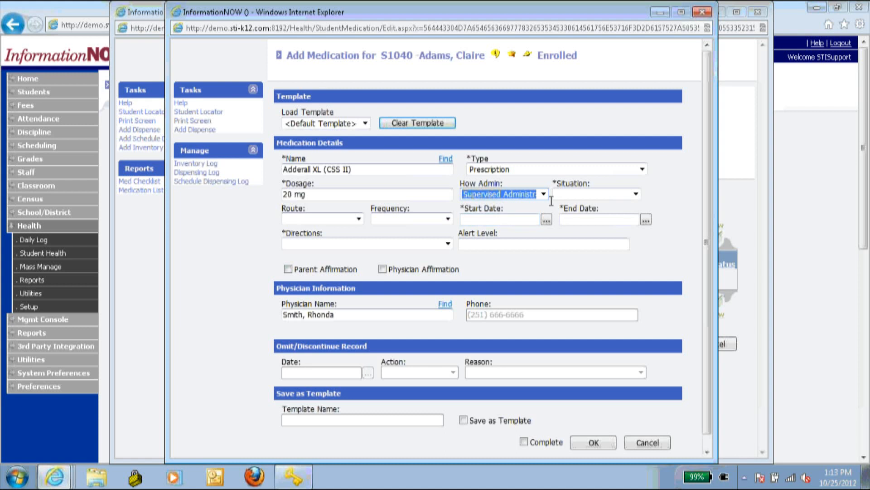
left_click(565, 193)
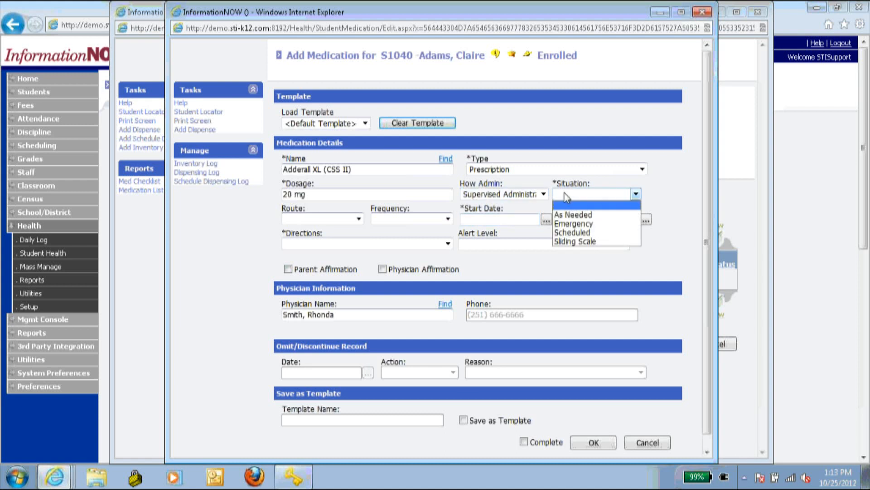
left_click(577, 233)
- Set route Oral, frequency Once Daily, start date 08/20/2012 and end date 05/24/2013
left_click(359, 219)
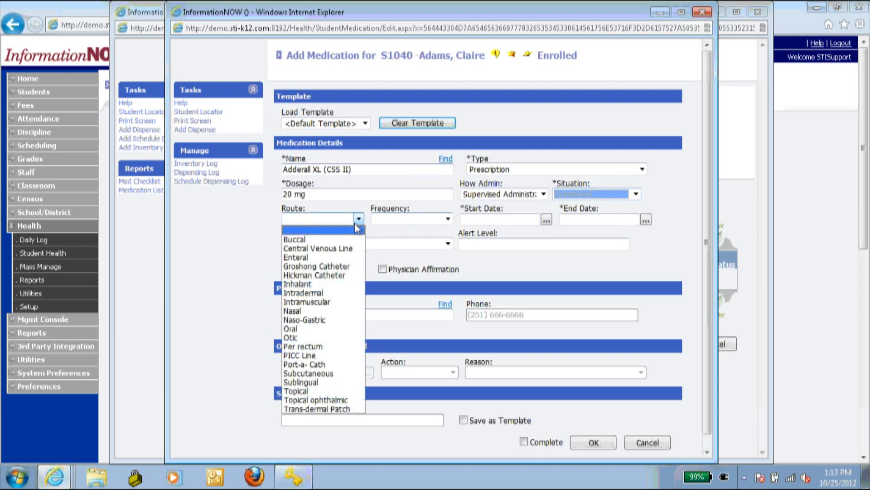
left_click(337, 328)
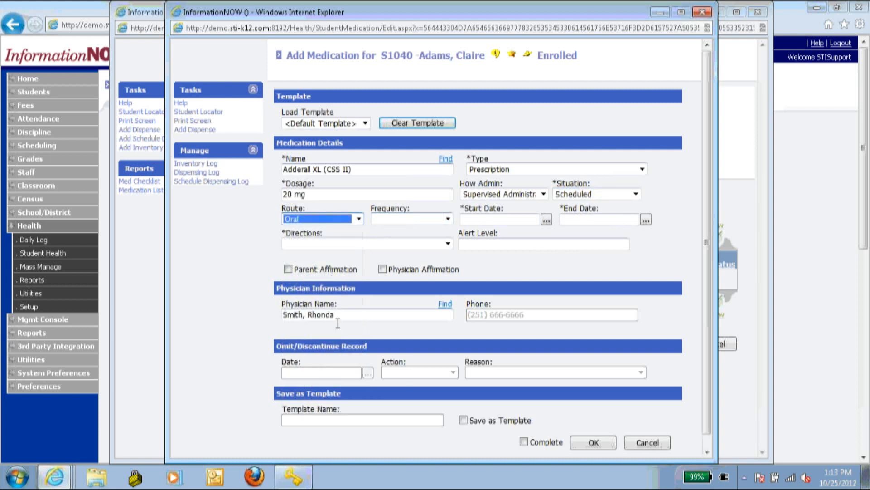
left_click(406, 218)
left_click(408, 249)
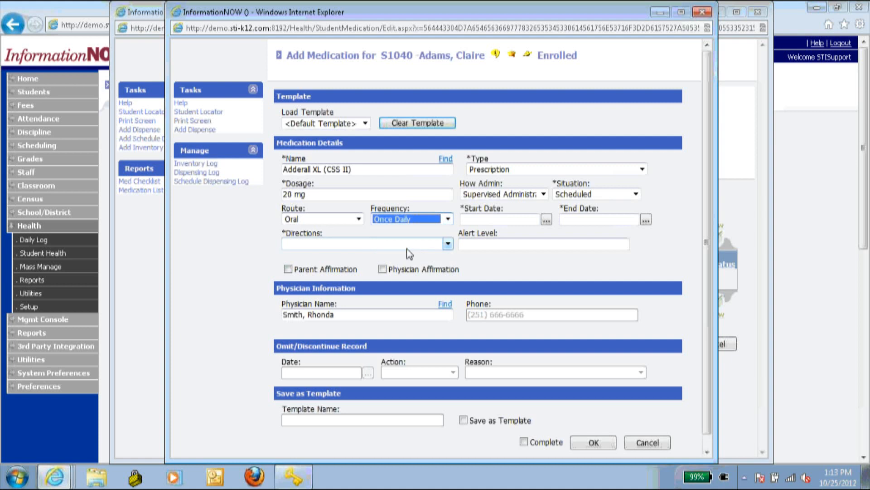
left_click(478, 217)
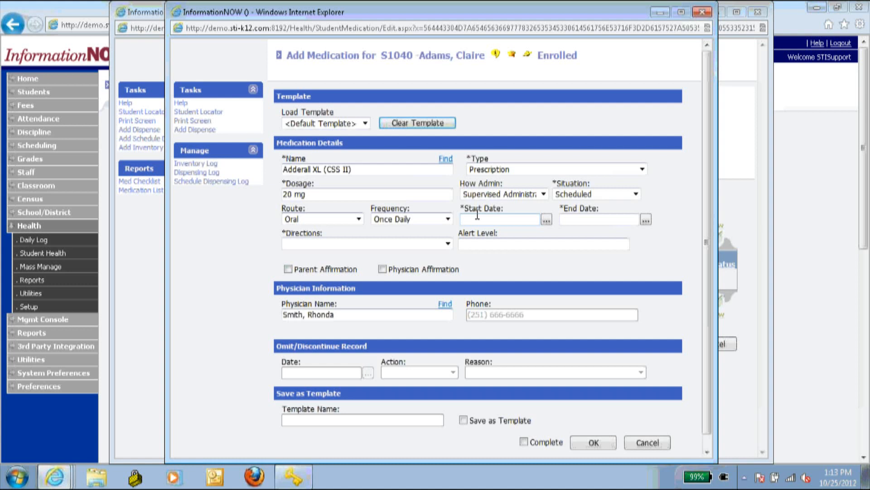
type("8/26")
type("/12")
key("Tab")
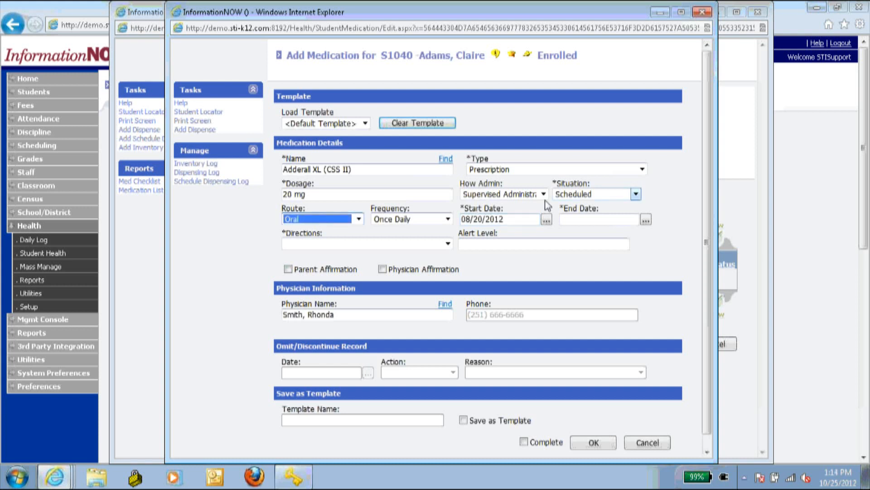
left_click(576, 218)
type("5/24/13")
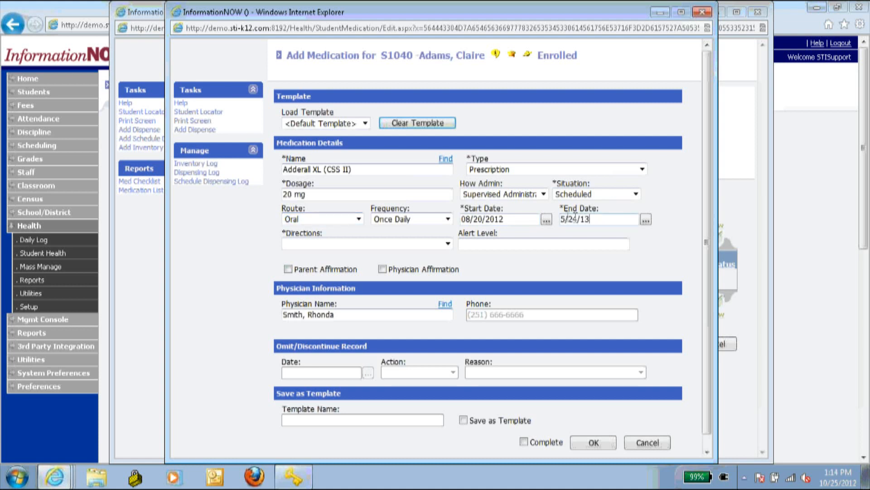
left_click(544, 261)
- Set directions to As Directed on Label and alert level 3
left_click(422, 244)
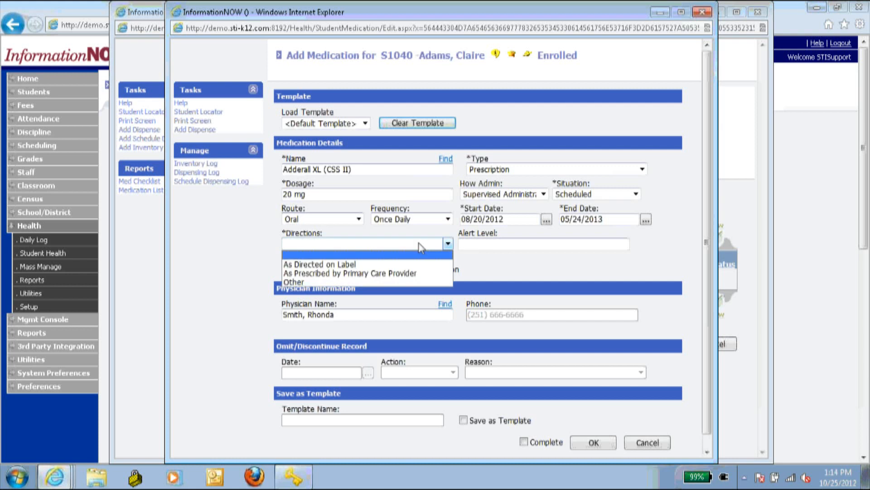
left_click(384, 256)
left_click(506, 241)
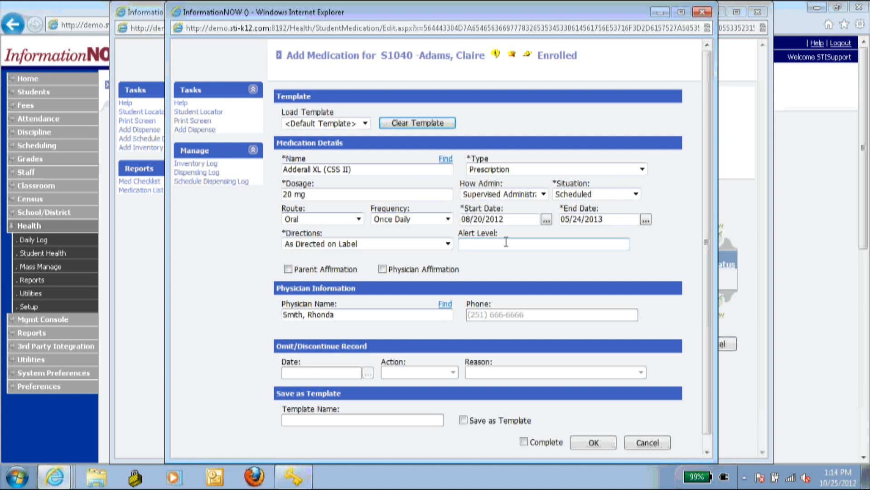
type("3")
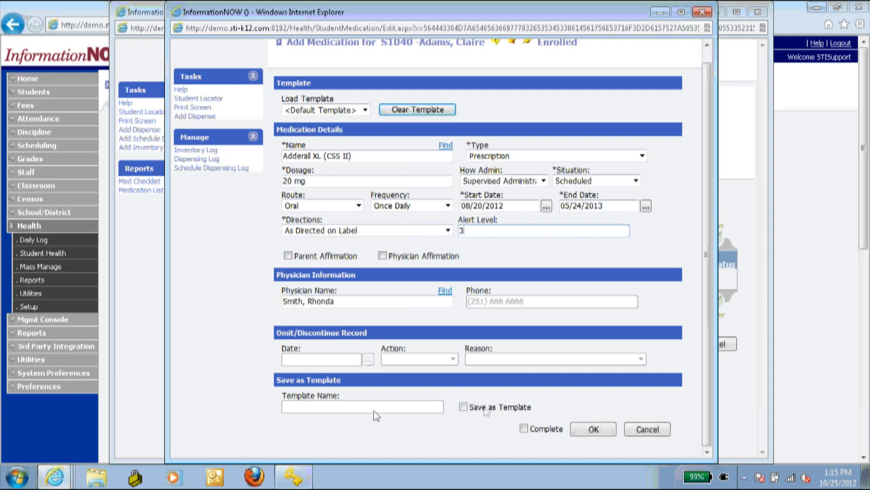
- Save the settings as an Adderall template, mark the entry complete, and save the medication
left_click(463, 406)
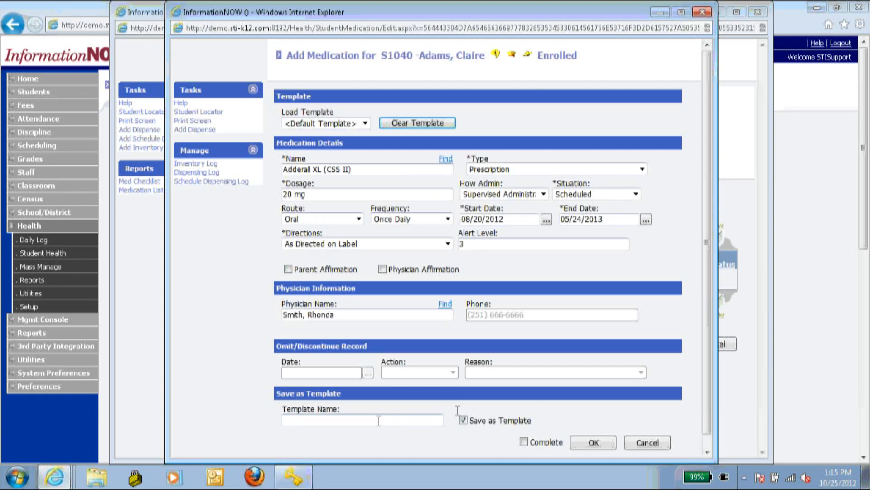
type("Adderall")
left_click(524, 442)
scroll(524, 444, "down", 1)
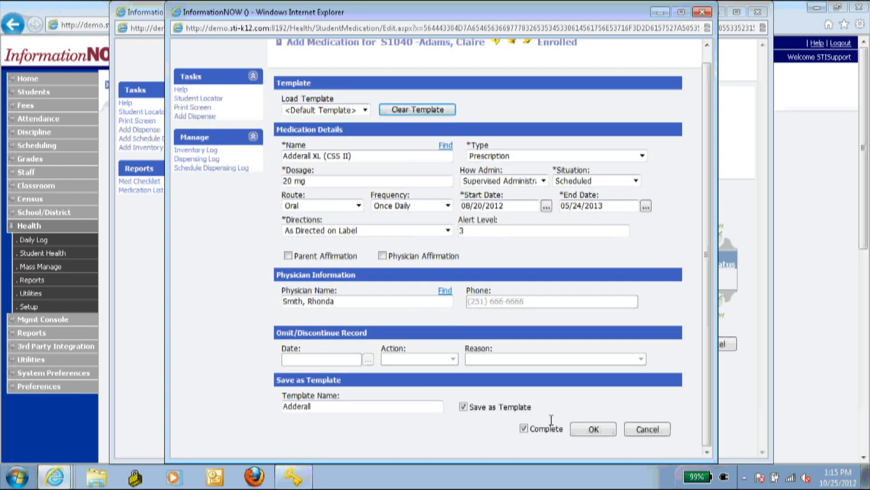
left_click(605, 432)
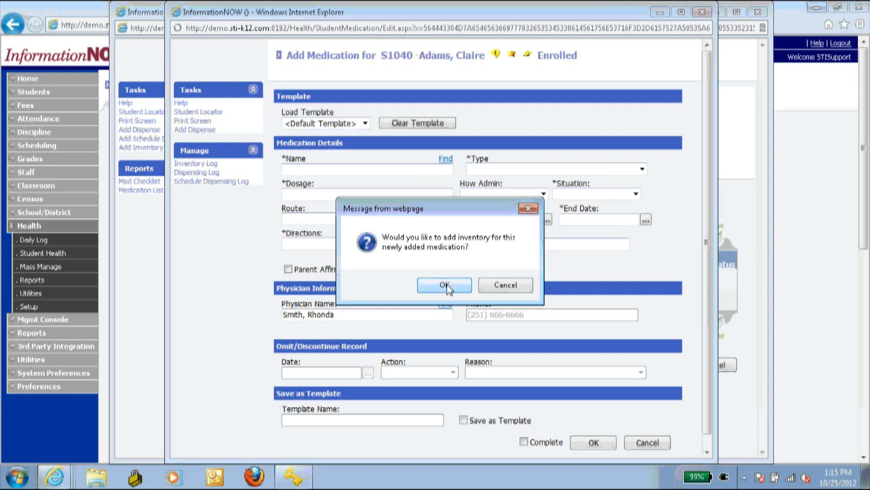
- Add inventory received 8/20/12 at 8:00 AM, amount 30 Pills
left_click(447, 286)
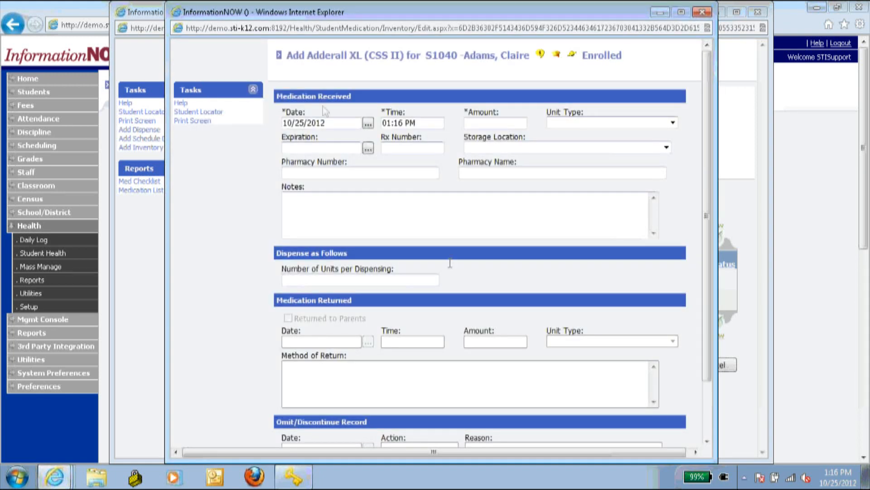
double_click(326, 123)
type("8/2")
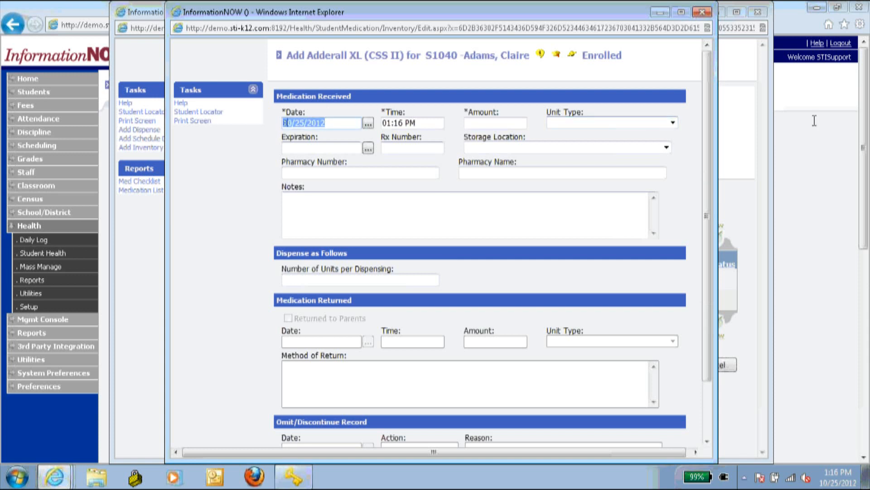
type("0/12")
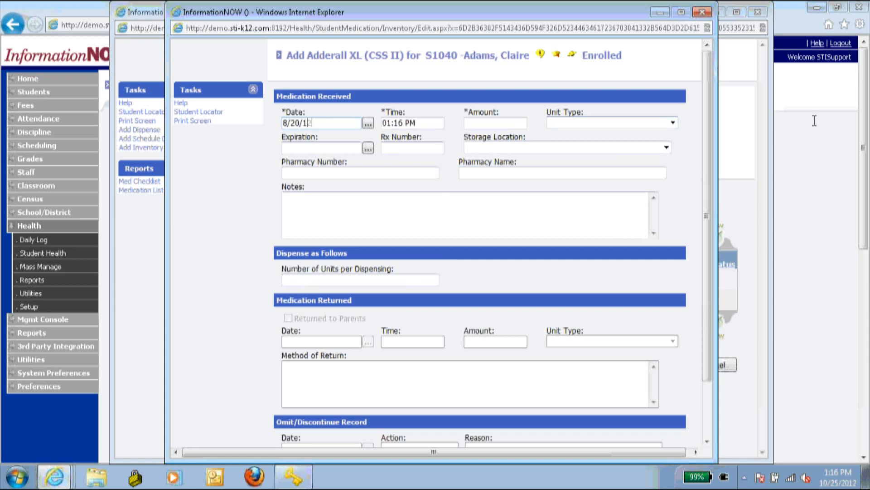
key("Tab")
key("Tab")
type("8")
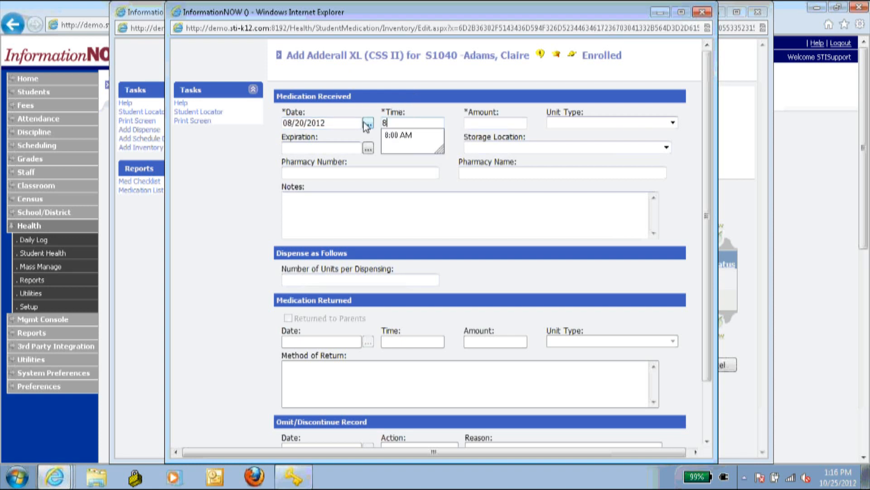
type(":00")
key("Tab")
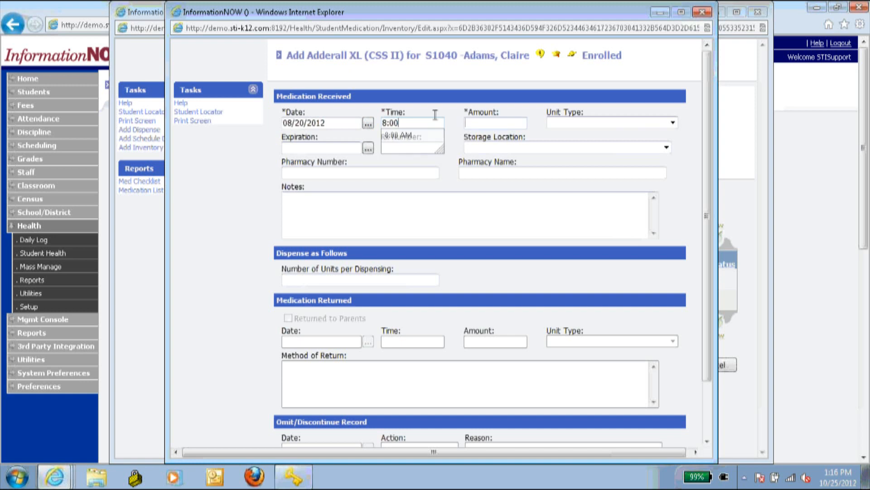
left_click(428, 123)
key("Down")
key("Return")
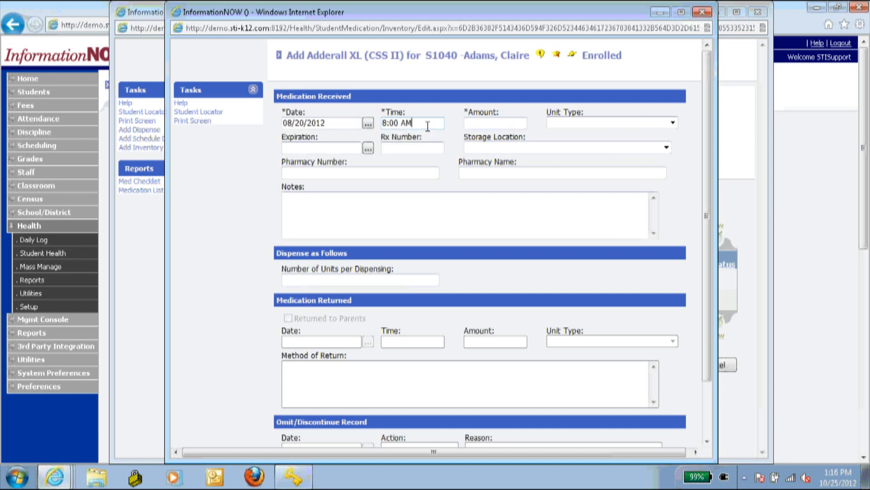
type("30")
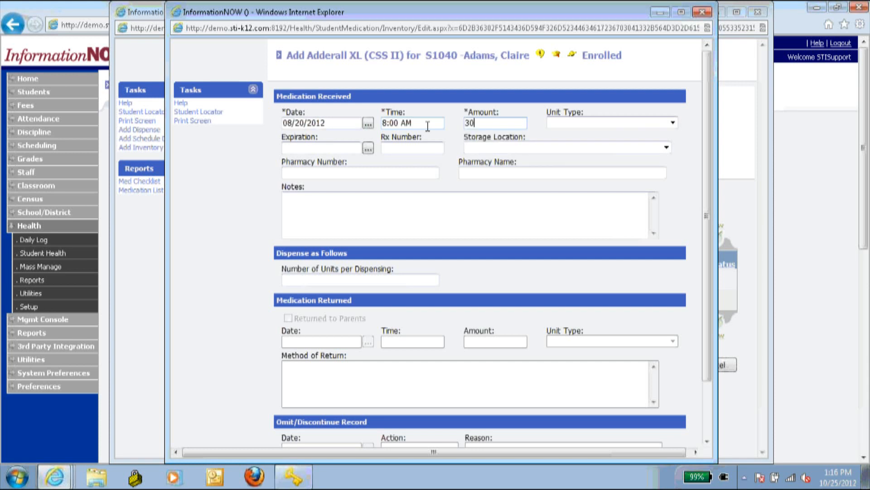
key("Tab")
left_click(585, 123)
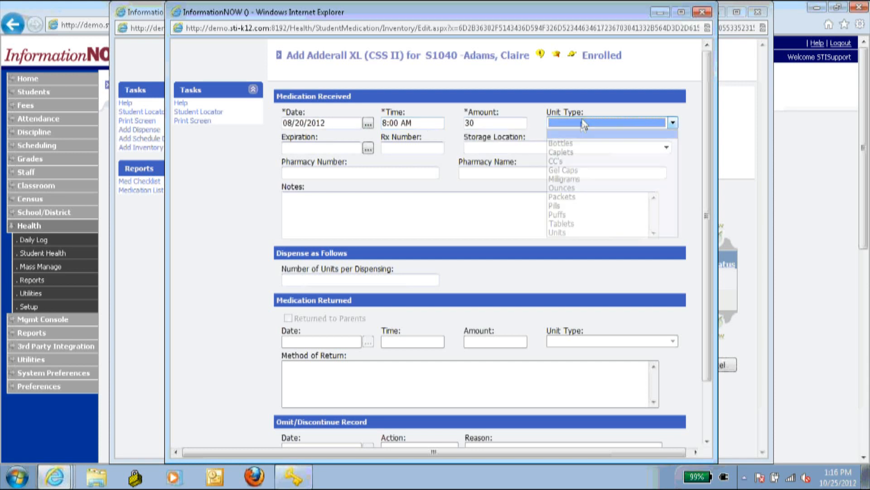
left_click(580, 206)
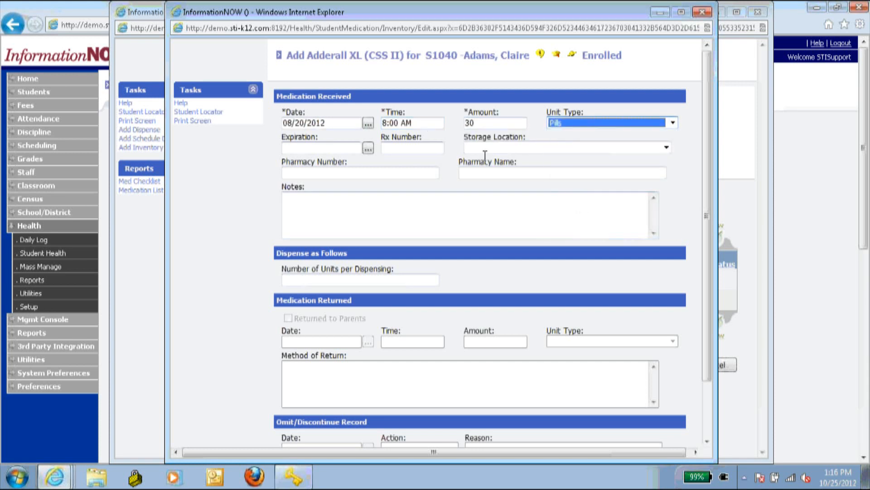
- Enter expiration 10/03/2014, the prescription number, Nurse Office storage, pharmacy phone and Walgreens
left_click(330, 149)
type("10/03")
type("/2014")
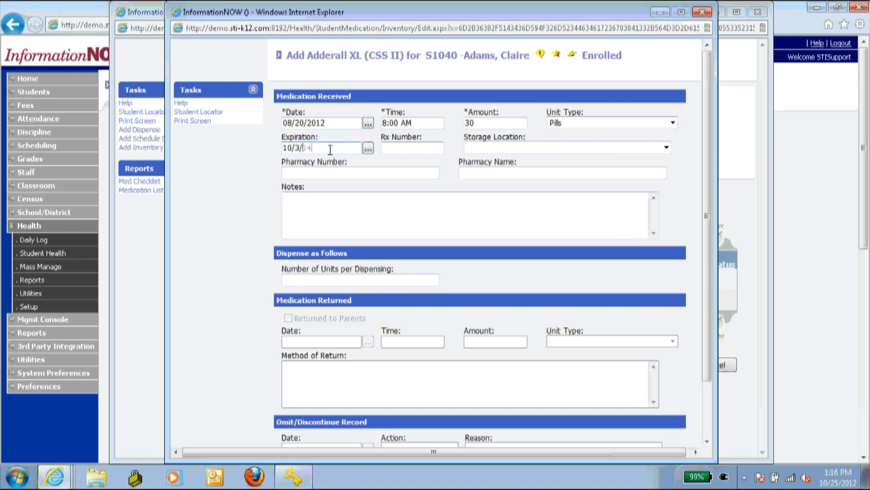
key("Tab")
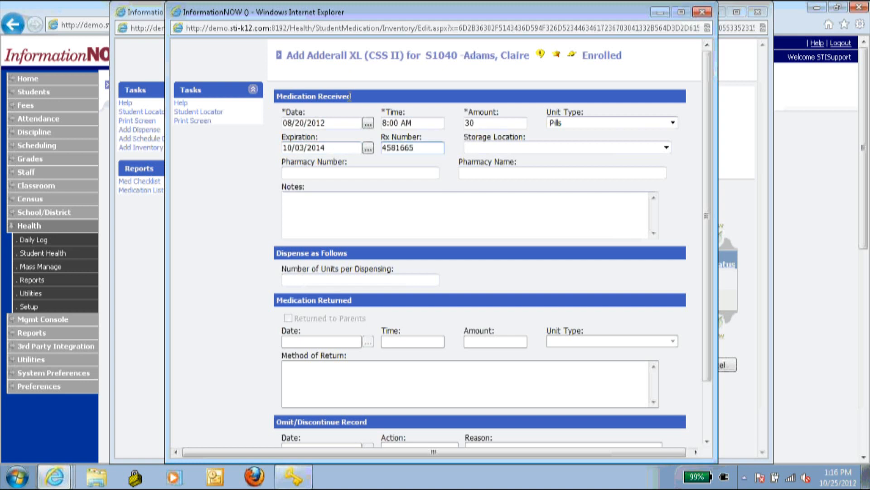
key("Tab")
key("Down")
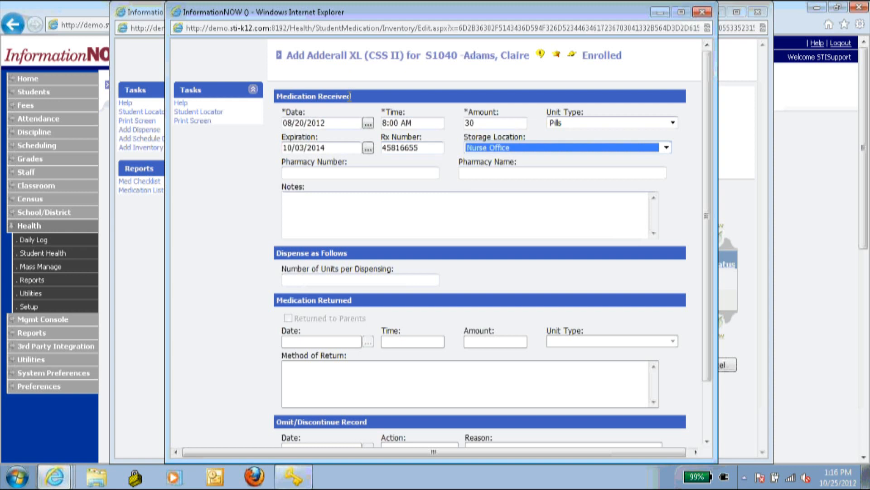
key("Tab")
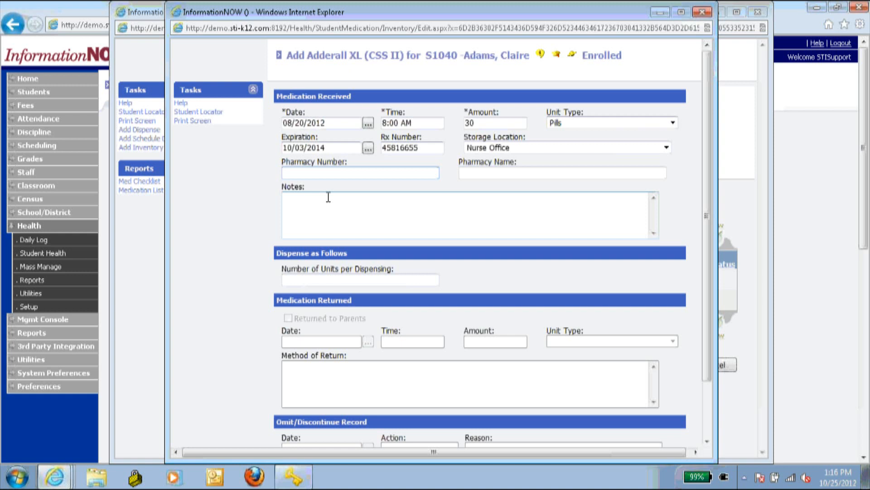
type("55")
key("Down")
key("Tab")
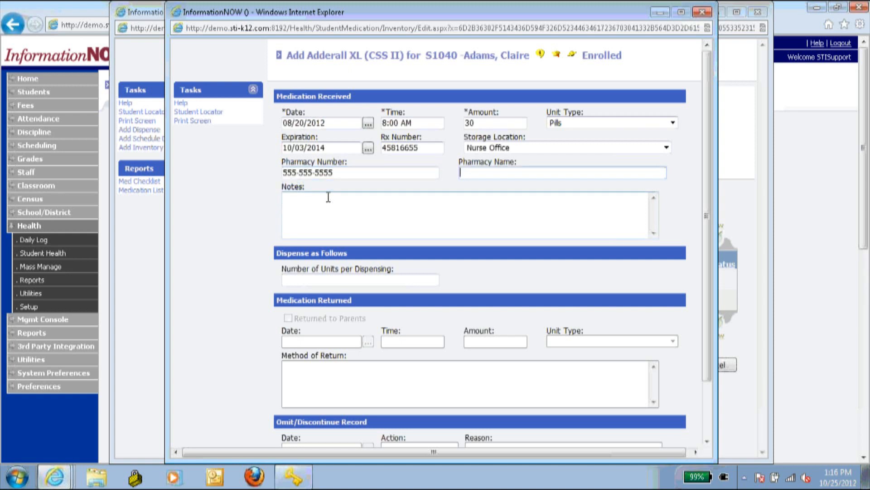
type("Wa")
key("Down")
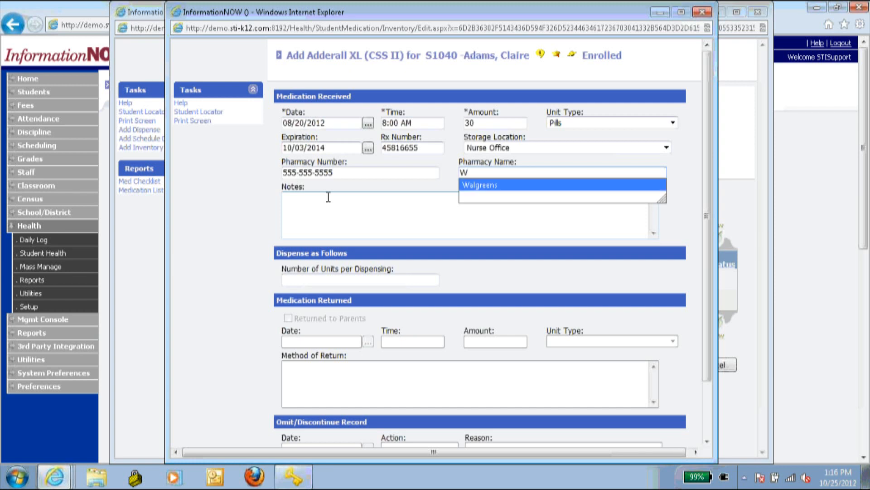
key("Tab")
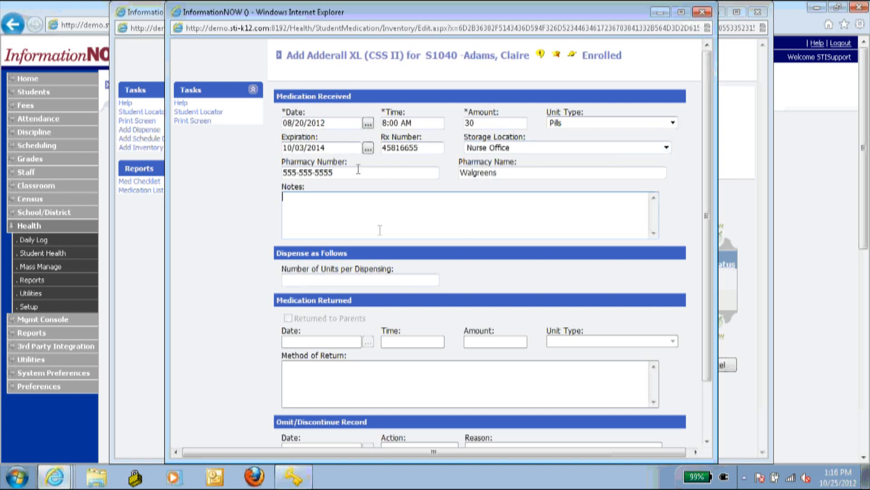
- Set 1 unit per dispensing, mark the inventory complete, and save it
left_click(356, 279)
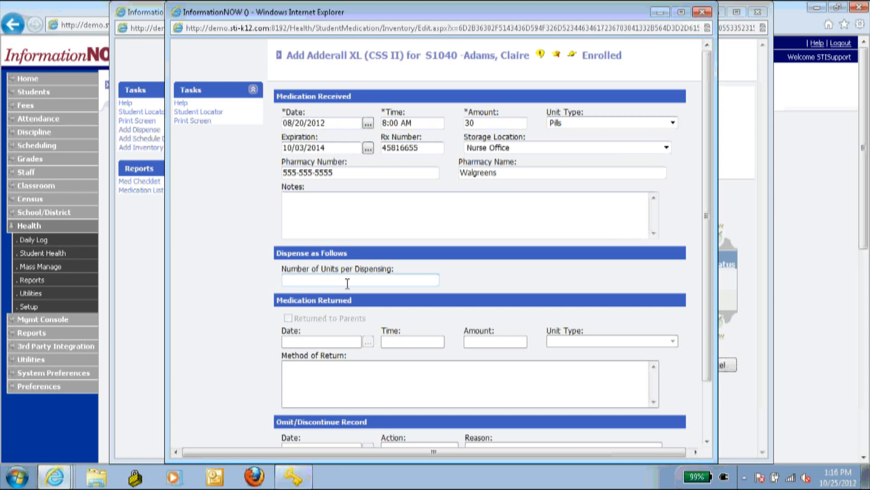
type("1")
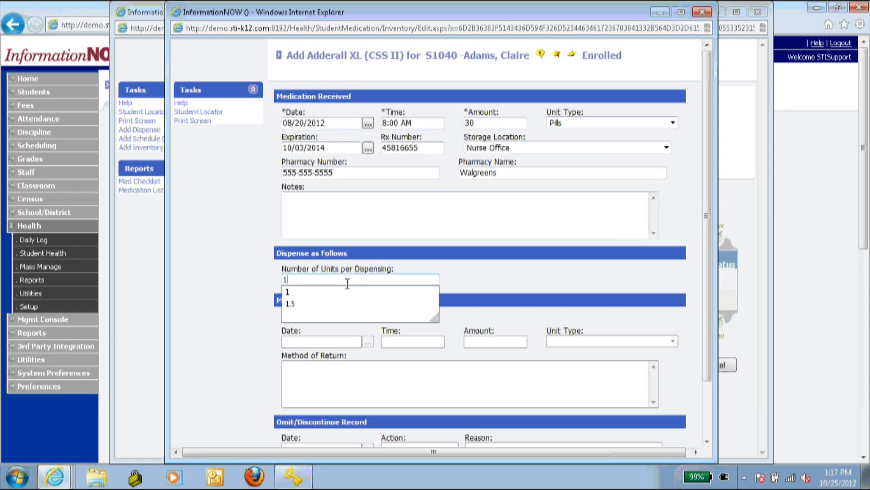
key("Tab")
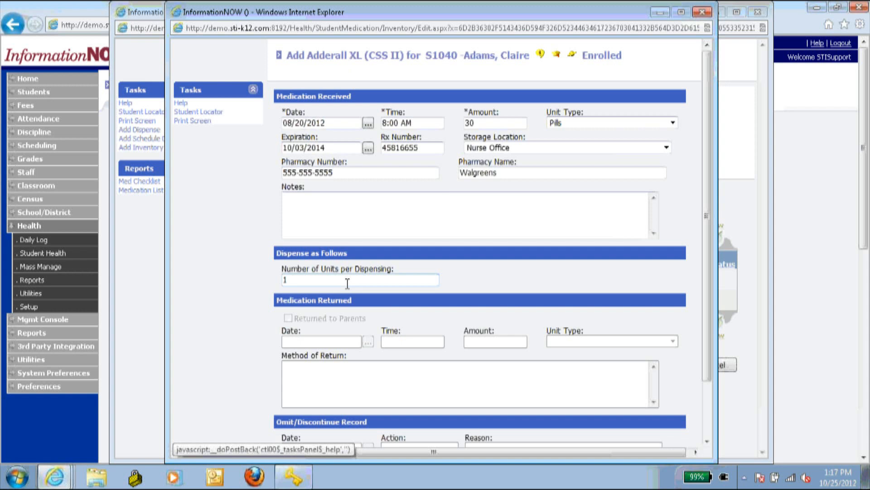
scroll(220, 268, "down", 3)
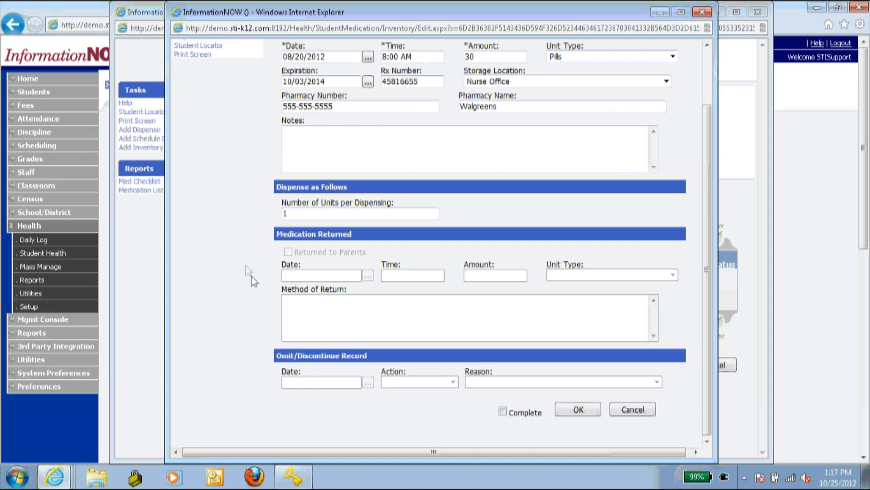
scroll(249, 270, "up", 2)
scroll(352, 190, "down", 2)
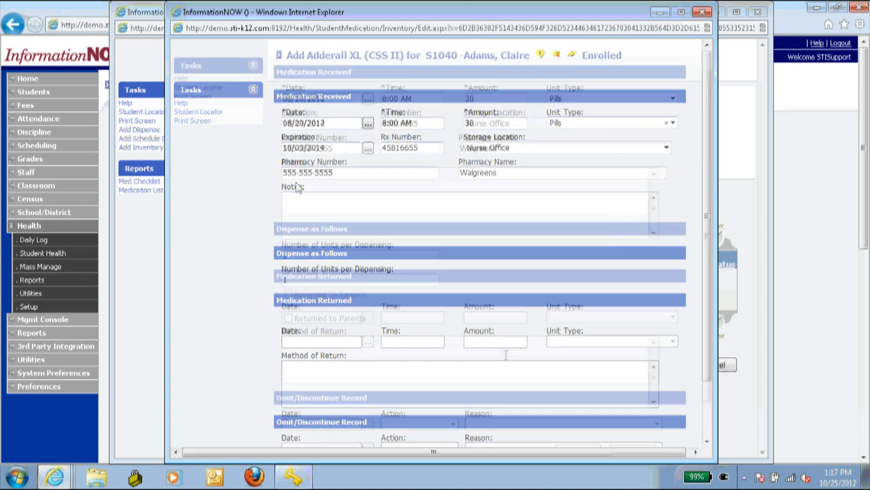
left_click(501, 414)
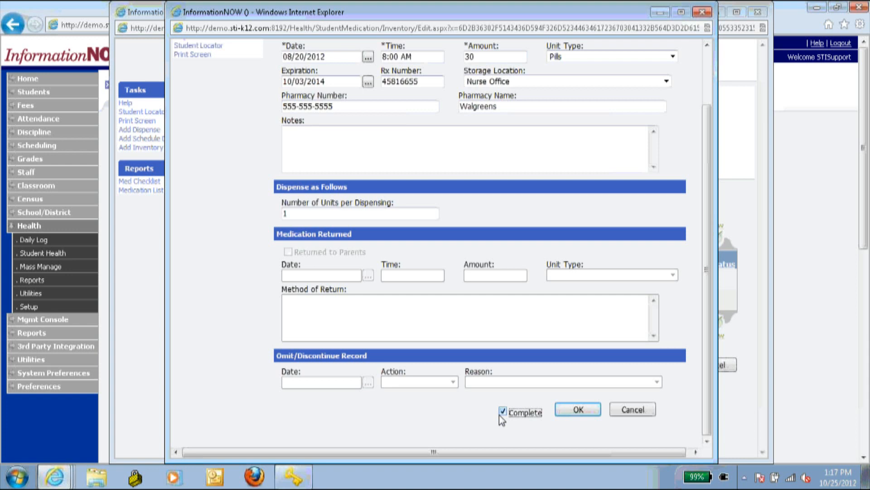
left_click(577, 410)
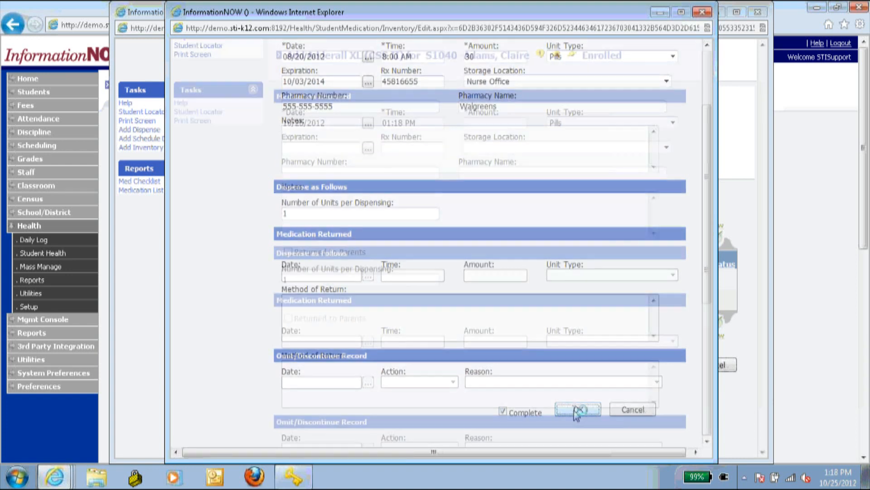
- Cancel the blank inventory and Add Medication forms, then check the Adderall XL row
scroll(457, 283, "down", 2)
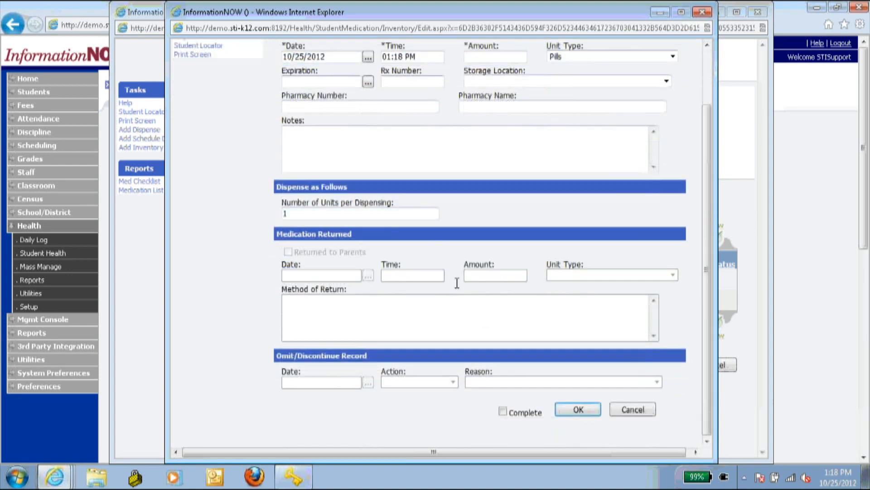
scroll(467, 345, "up", 2)
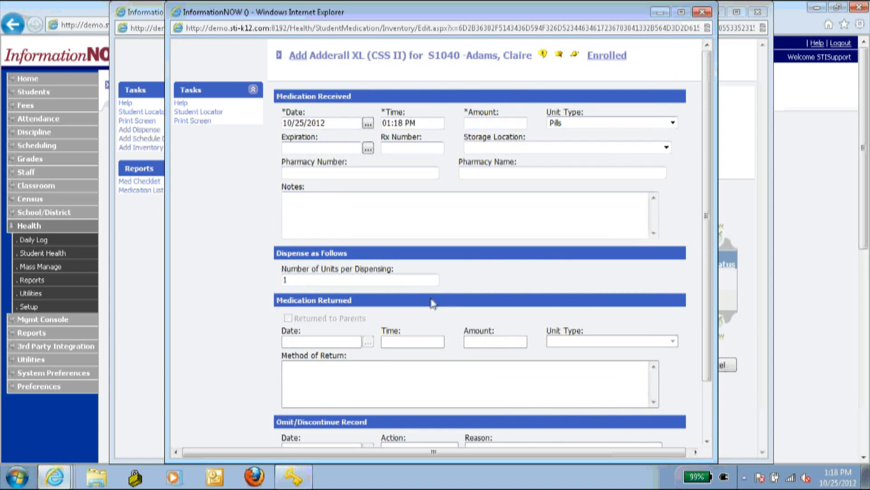
scroll(433, 303, "down", 2)
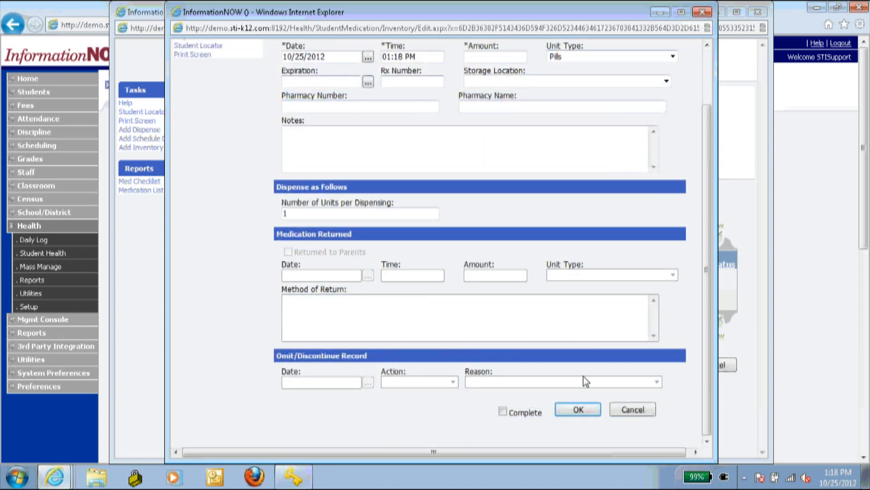
left_click(632, 409)
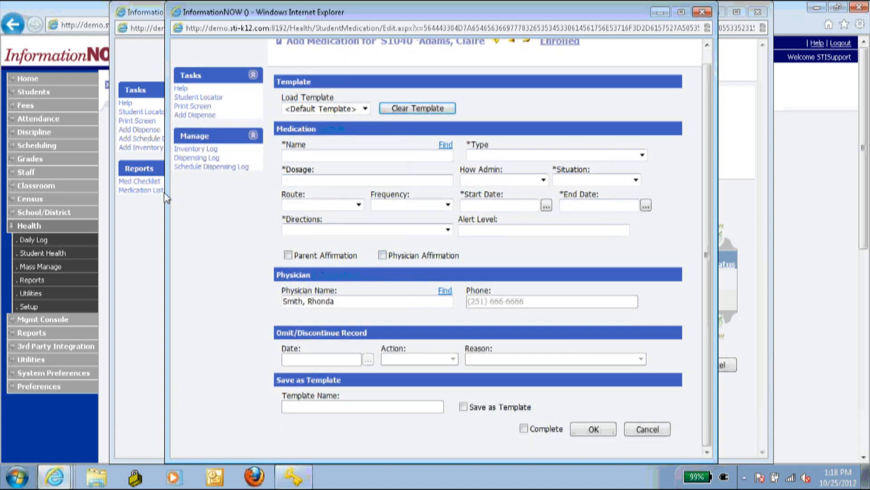
left_click(654, 432)
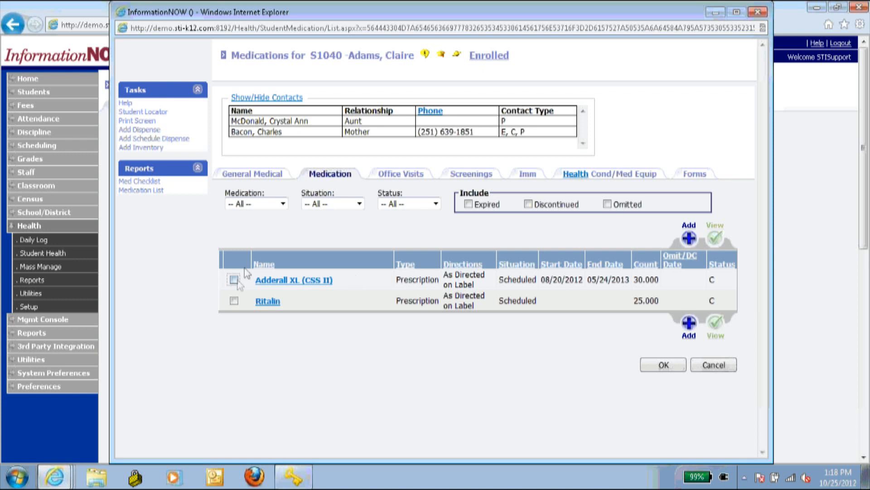
left_click(233, 279)
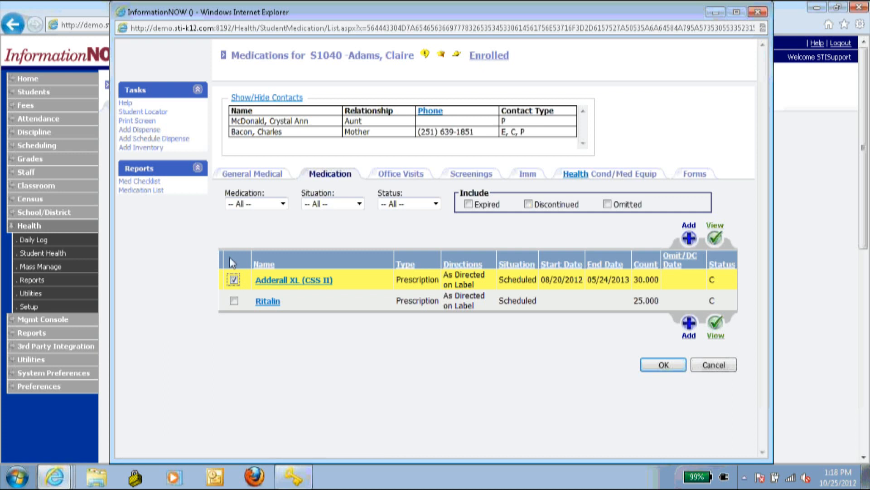
- Add a dispensing schedule for Adderall XL with an 8:00 am dispense time
left_click(170, 139)
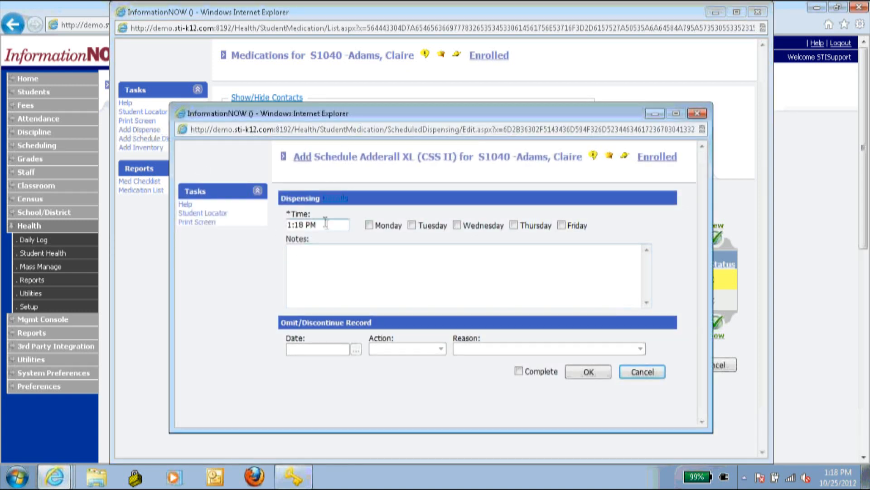
left_click(325, 224)
type("8:00")
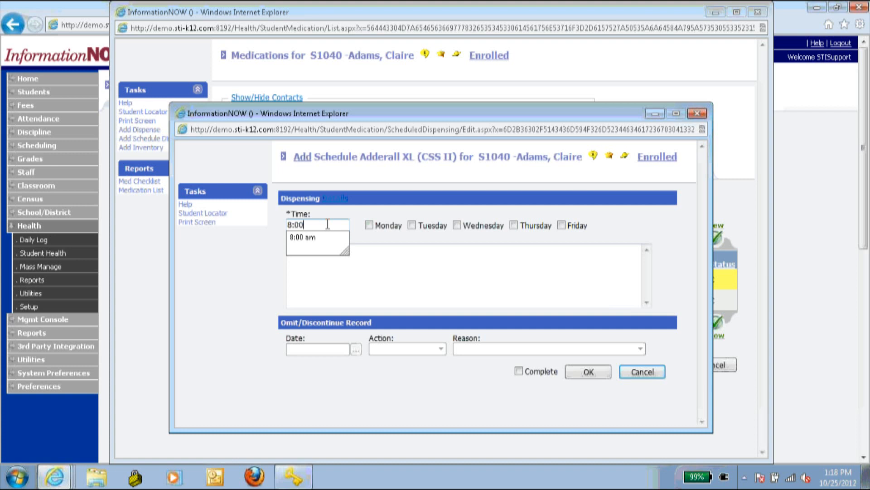
key("Down")
key("Tab")
- Select Monday through Friday, mark the schedule complete, save it, and dismiss the blank form
left_click(382, 230)
left_click(417, 228)
left_click(456, 229)
left_click(513, 228)
left_click(563, 226)
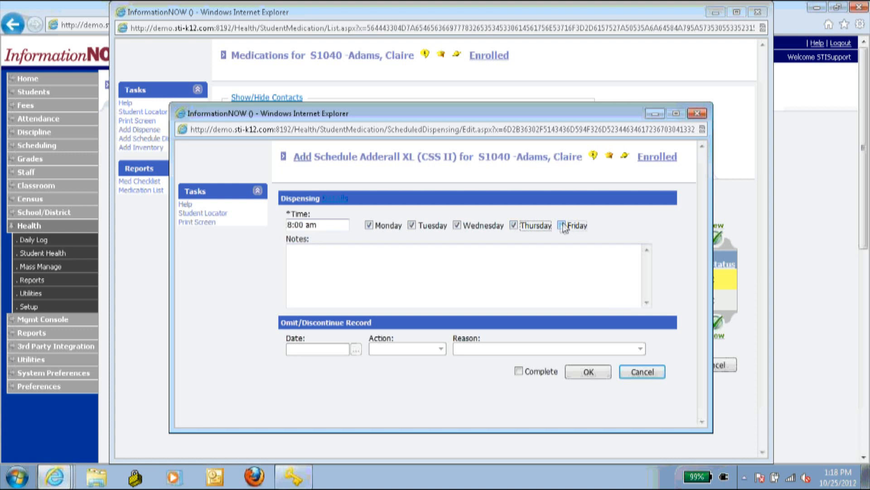
left_click(450, 258)
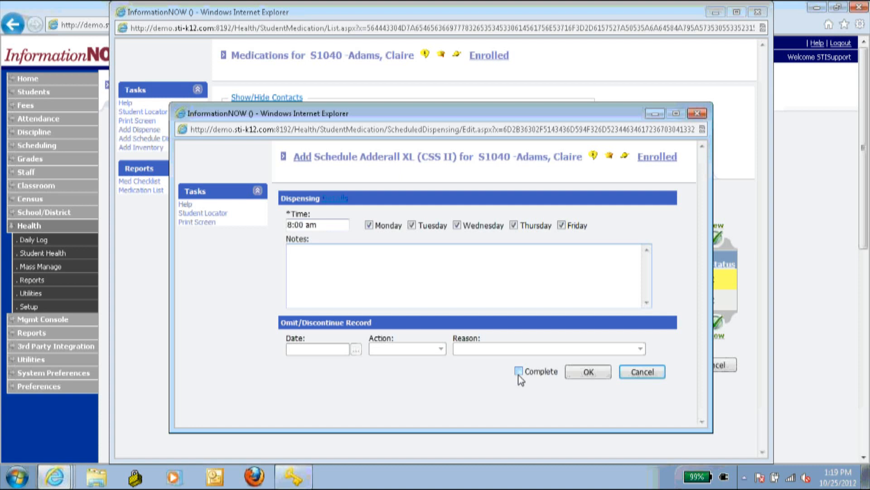
left_click(520, 372)
left_click(587, 373)
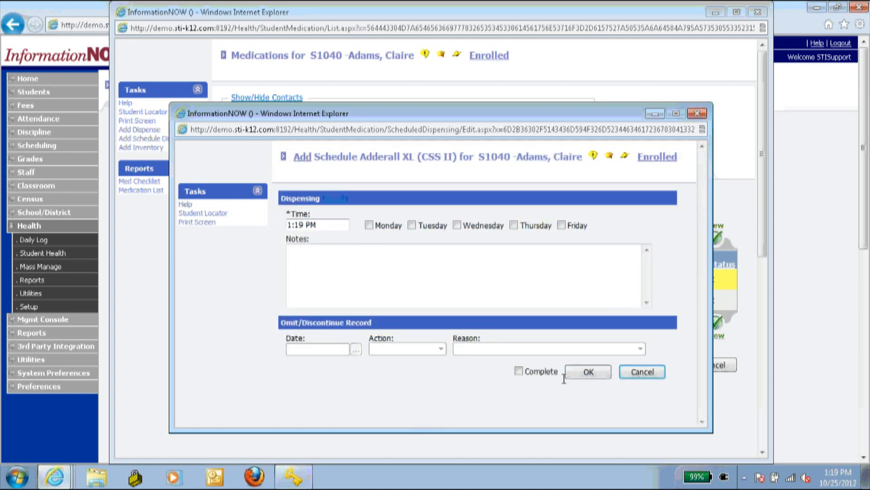
left_click(641, 373)
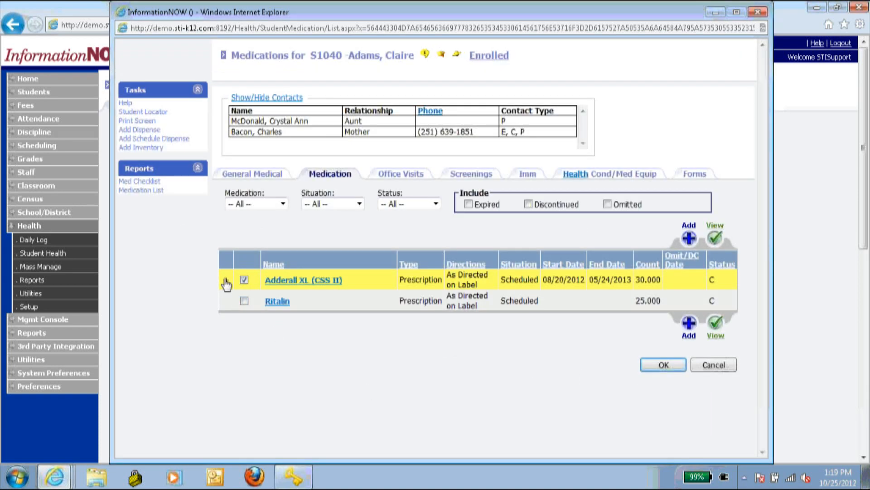
- Expand the Adderall XL row to review its 08:00 AM weekday dispenses from 08/20/2012
left_click(226, 280)
scroll(300, 347, "down", 5)
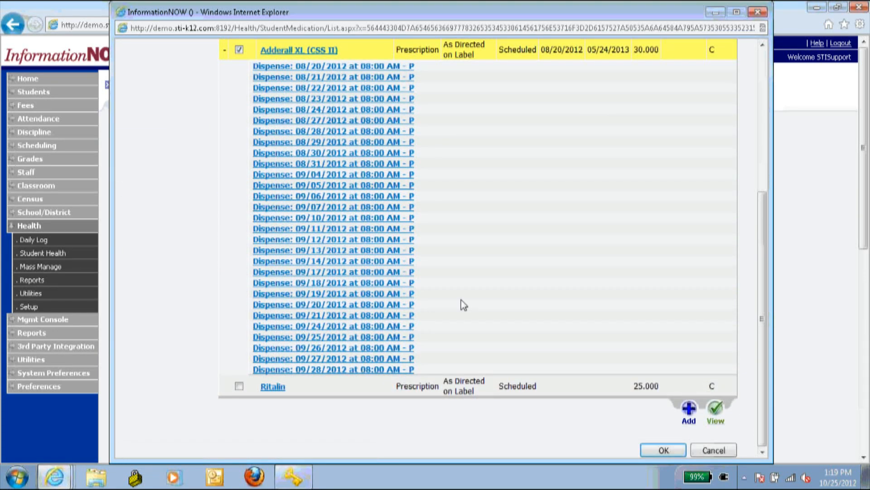
scroll(458, 302, "up", 3)
scroll(455, 298, "up", 2)
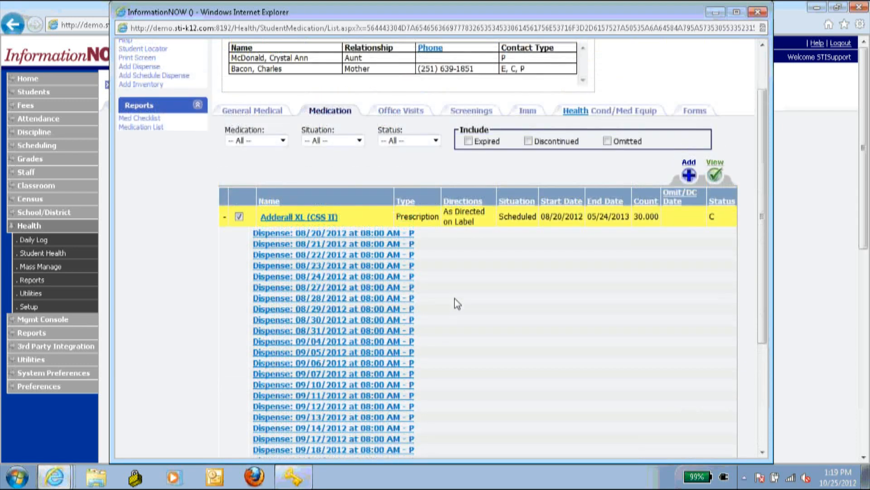
scroll(455, 299, "down", 5)
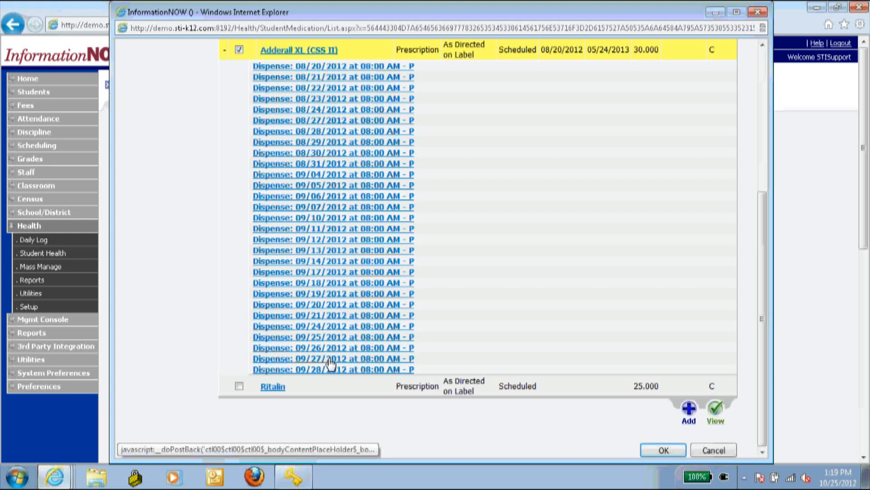
- Reopen the first student's medication list through a Student Health search of all students
left_click(759, 13)
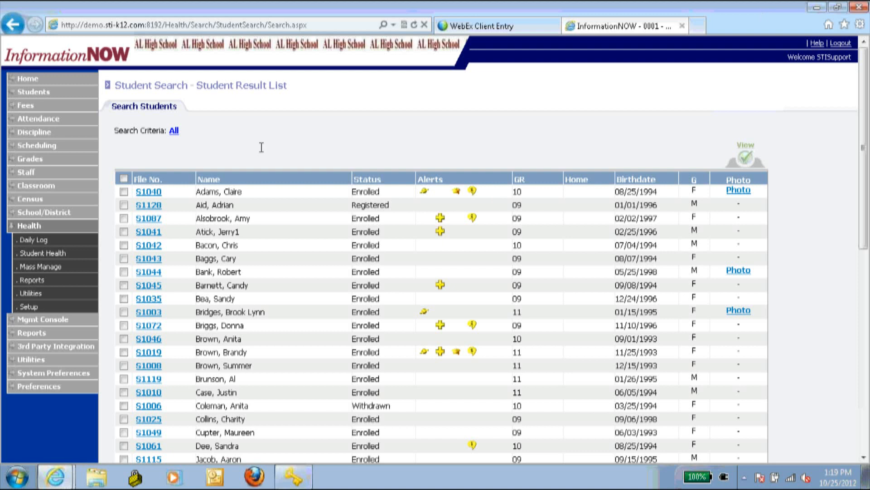
left_click(54, 257)
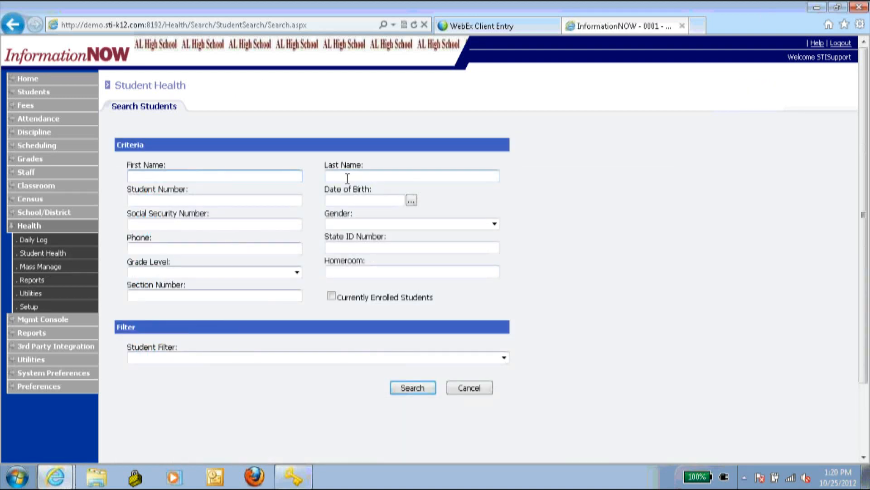
left_click(348, 177)
left_click(418, 387)
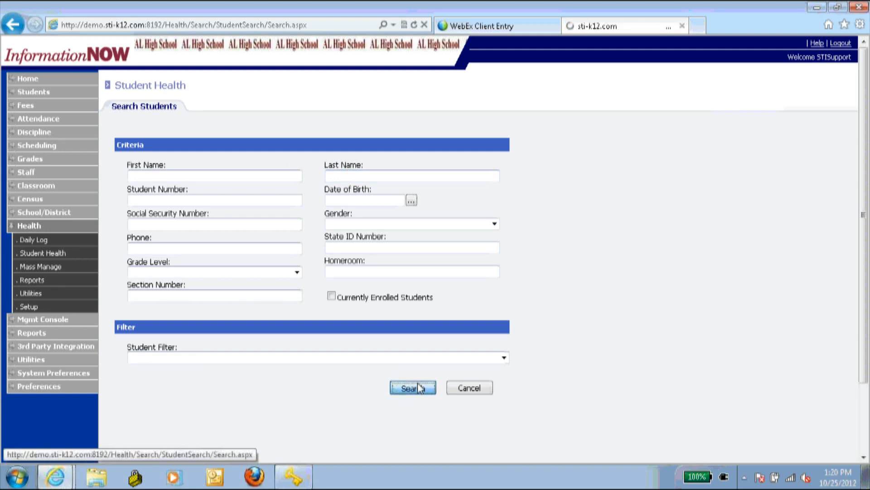
left_click(149, 192)
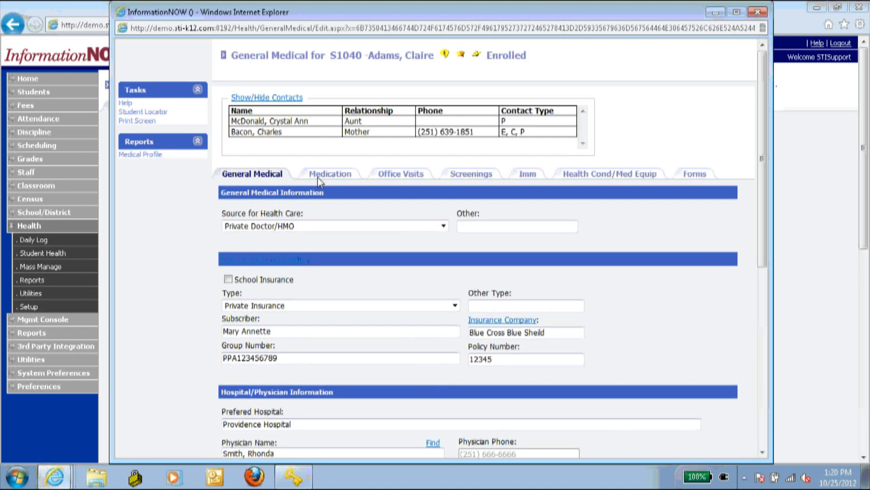
left_click(341, 175)
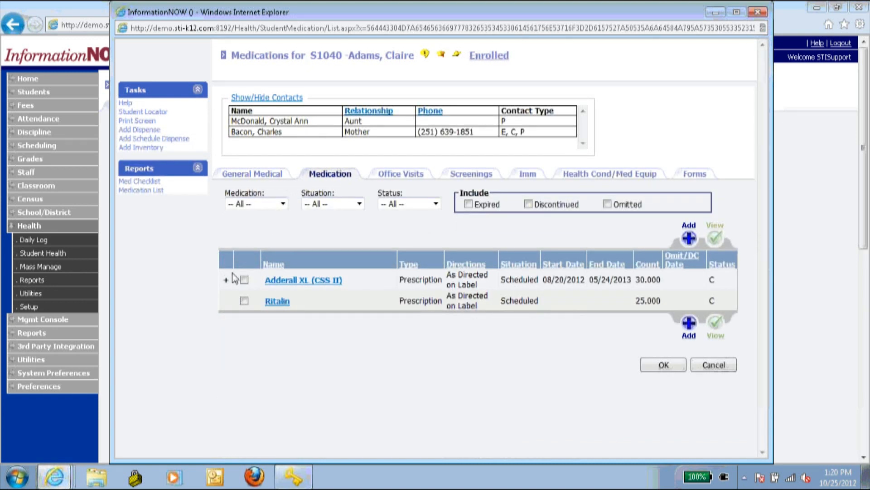
- Record the 08/20/2012 Adderall XL dispense as given by the School Nurse and complete
left_click(226, 280)
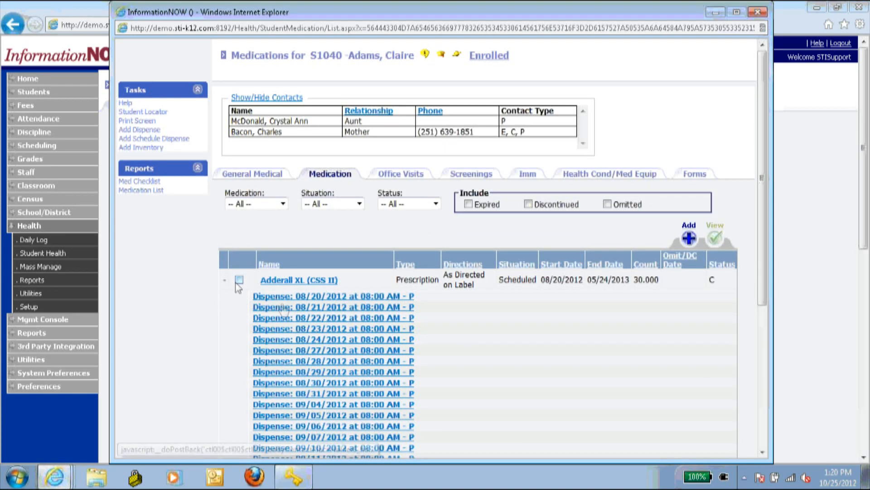
left_click(295, 299)
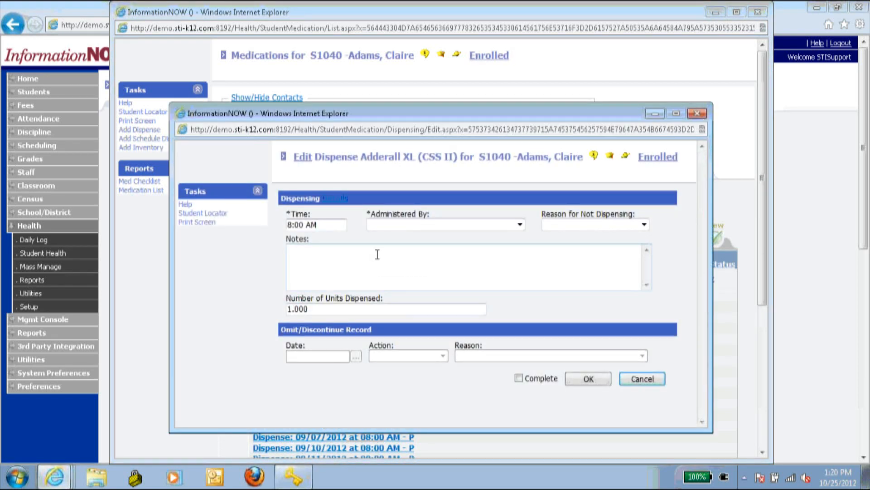
left_click(423, 224)
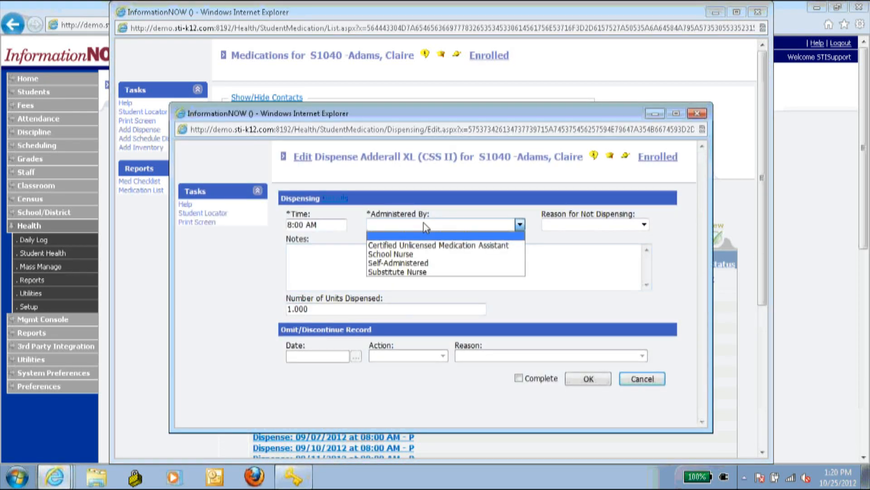
left_click(422, 254)
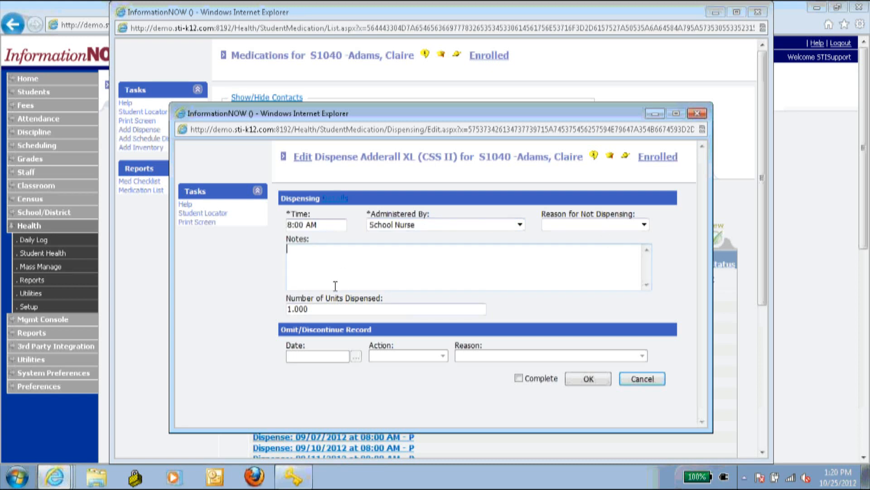
left_click(314, 309)
left_click(310, 226)
left_click(518, 378)
left_click(588, 379)
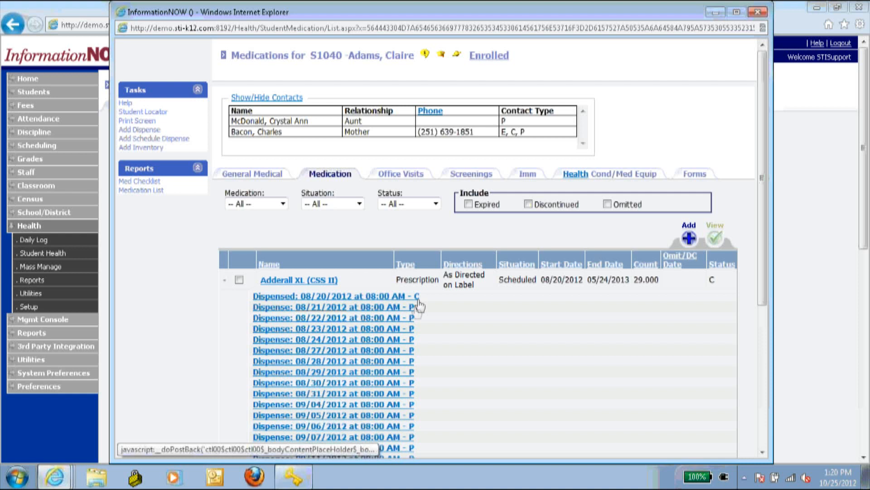
left_click(757, 12)
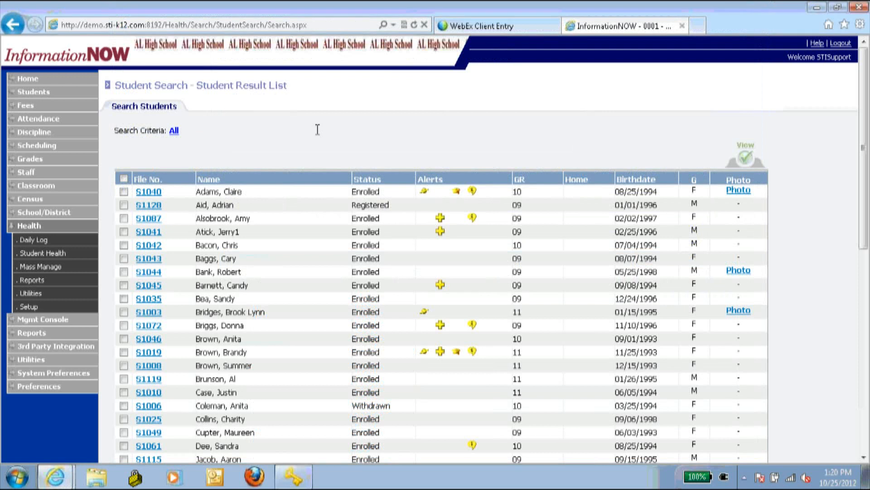
- Filter the health Daily Log to 09/10/2012 for both start and end dates and refresh
left_click(44, 239)
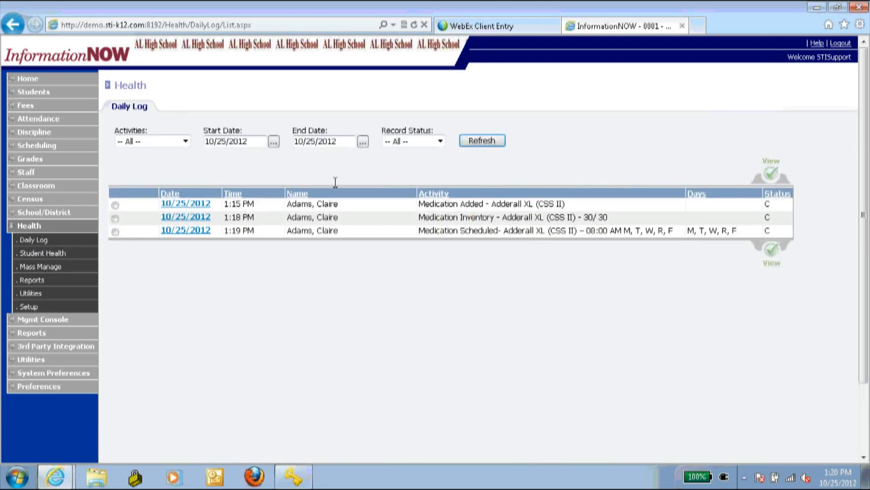
double_click(247, 141)
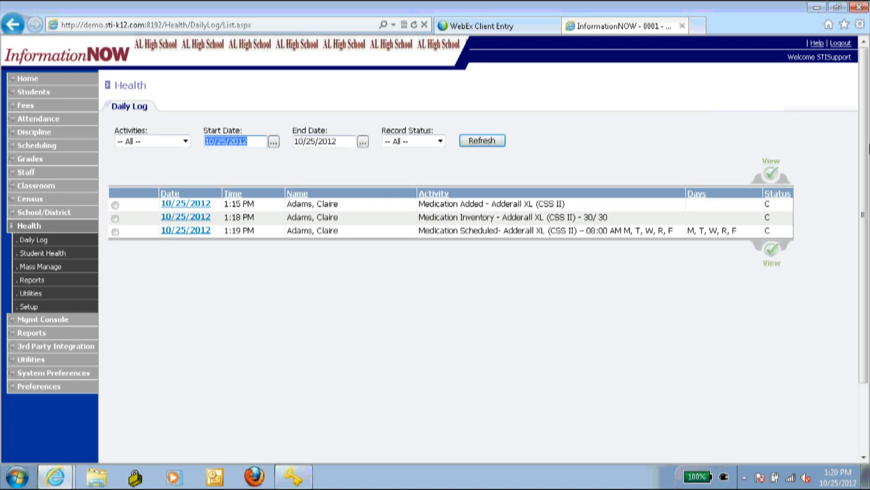
type("9/1")
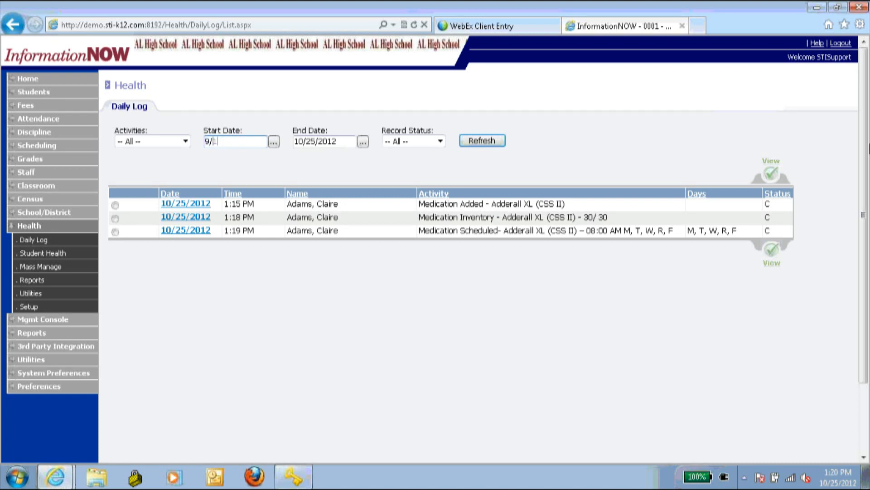
type("0/12")
left_click(377, 173)
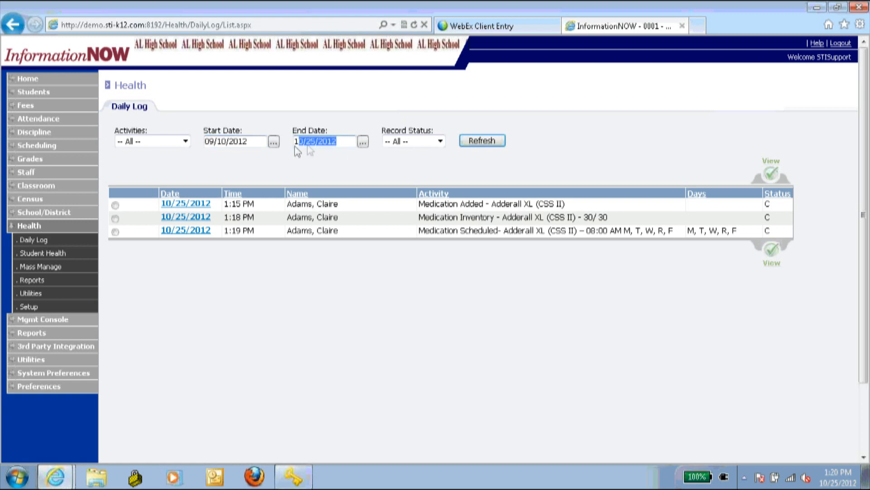
type("9/10/12")
left_click(299, 142)
key("BackSpace")
left_click(490, 142)
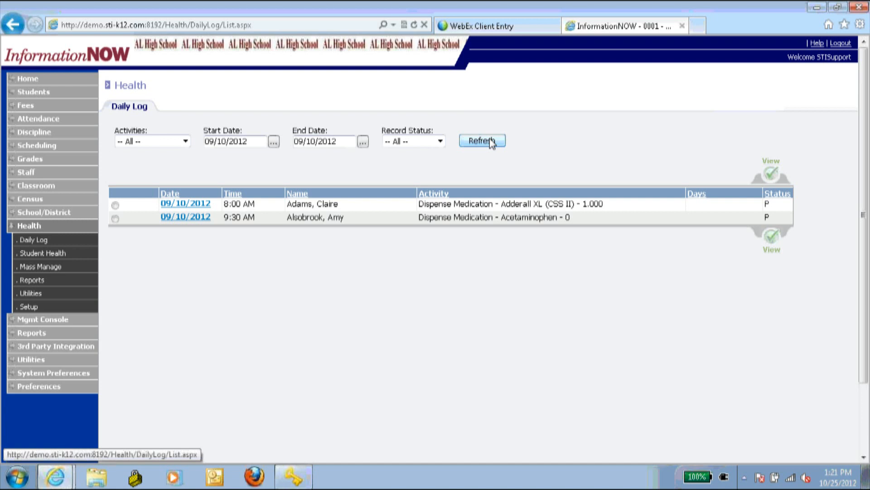
- Show only Medication activities and complete the 09/10/2012 Adderall XL dose by the School Nurse
left_click(185, 142)
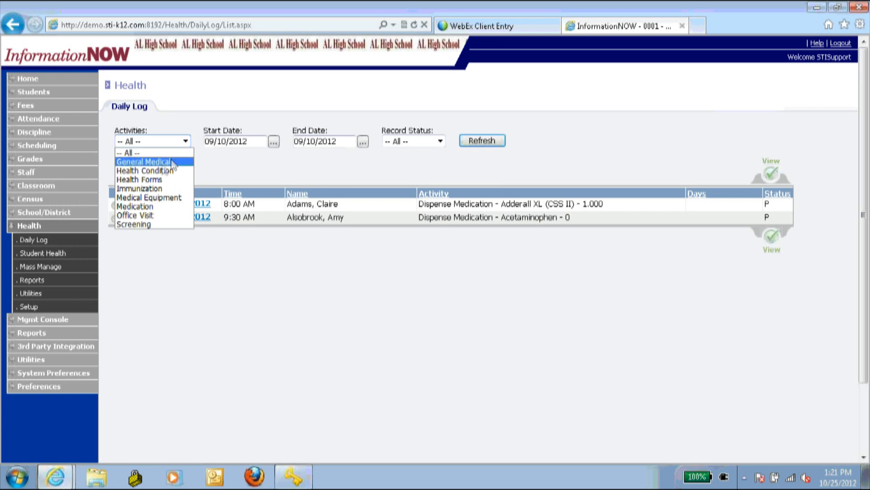
left_click(151, 208)
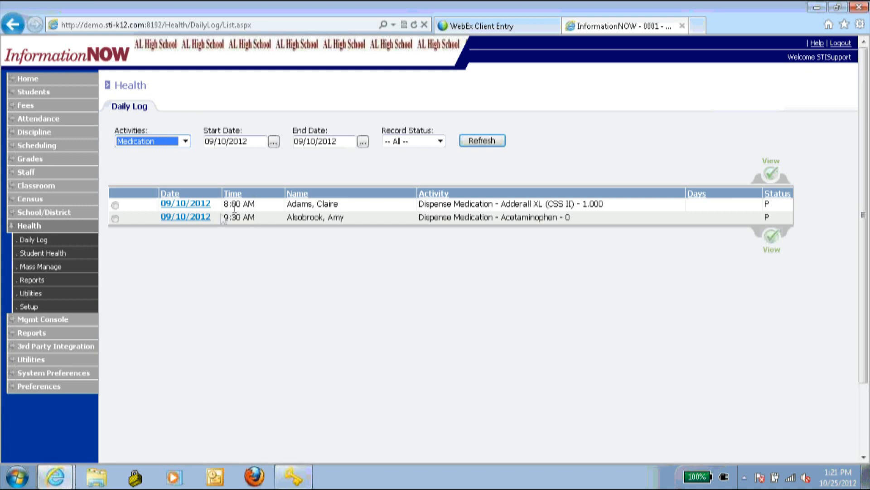
left_click(196, 207)
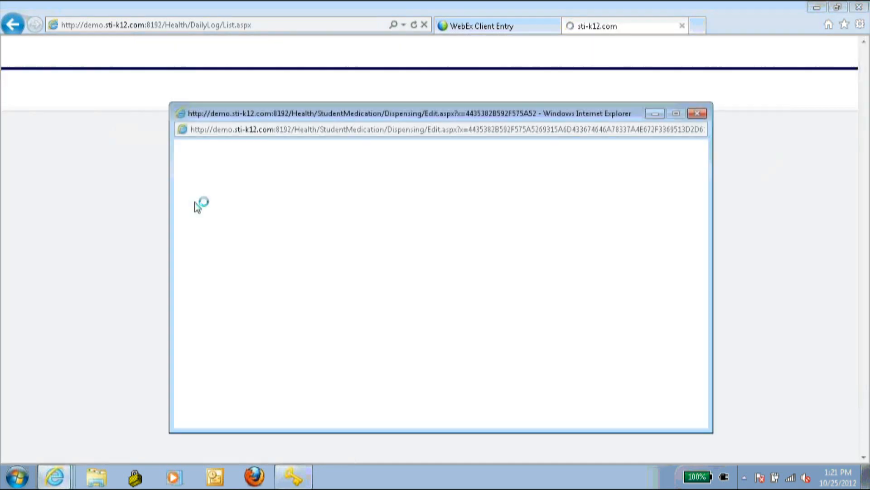
left_click(393, 225)
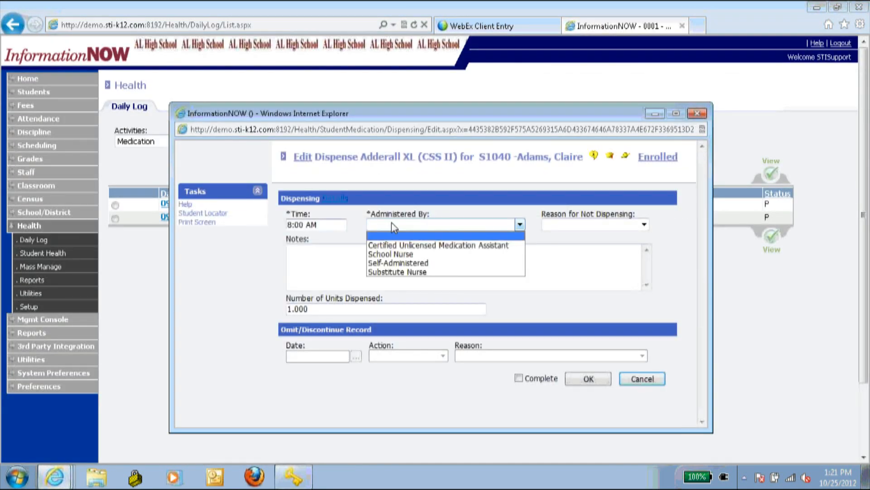
left_click(401, 254)
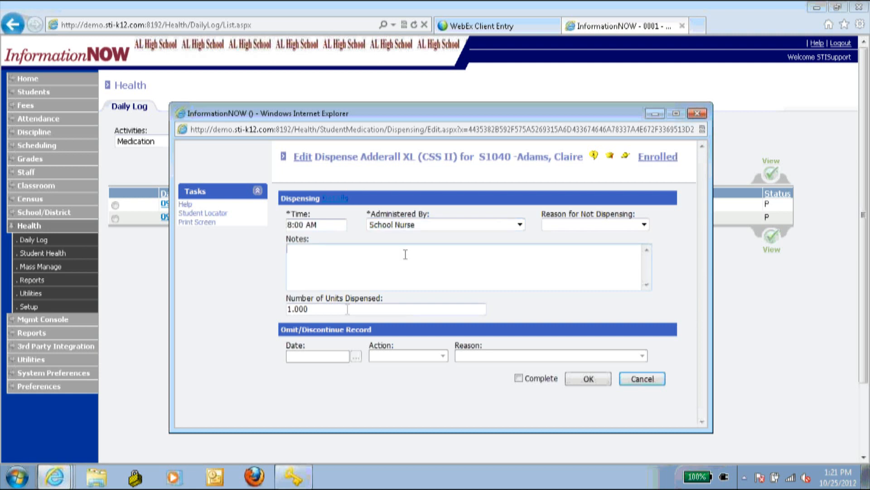
left_click(363, 251)
left_click(519, 378)
left_click(597, 380)
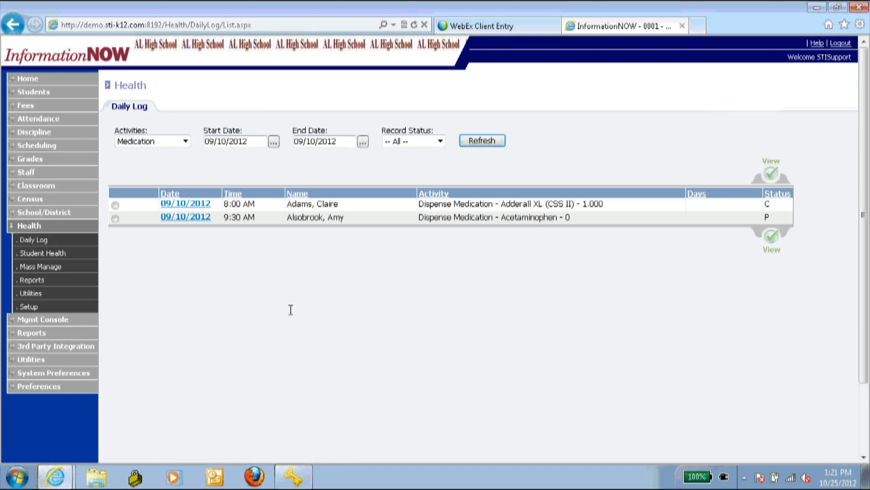
- Open the 09/10/2012 Acetaminophen dispense and set its not-dispensing reason to Field Trip, then back to blank
left_click(185, 217)
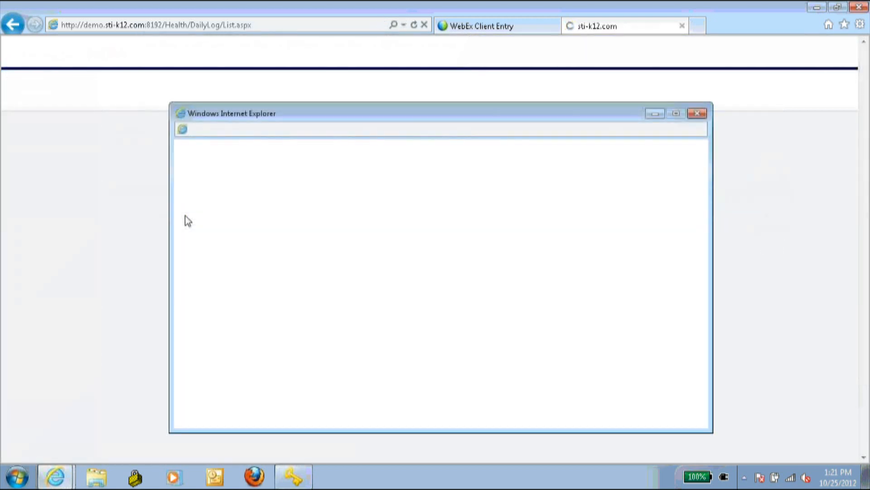
left_click(570, 223)
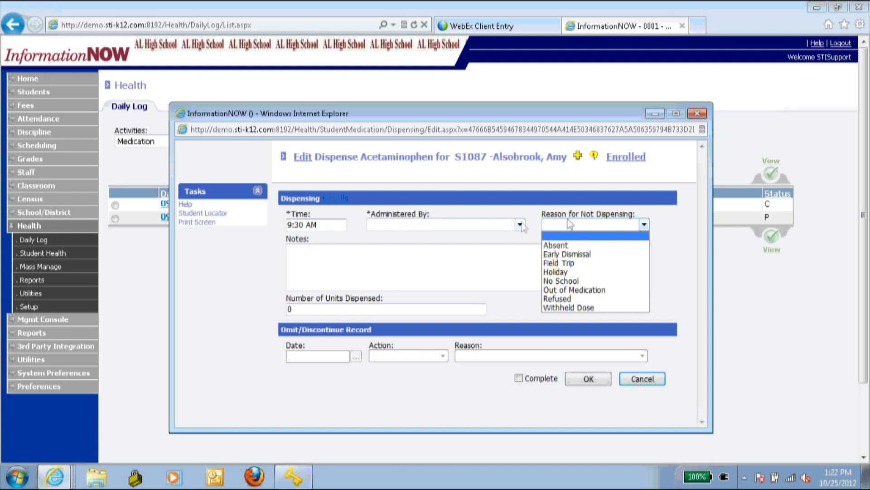
left_click(579, 267)
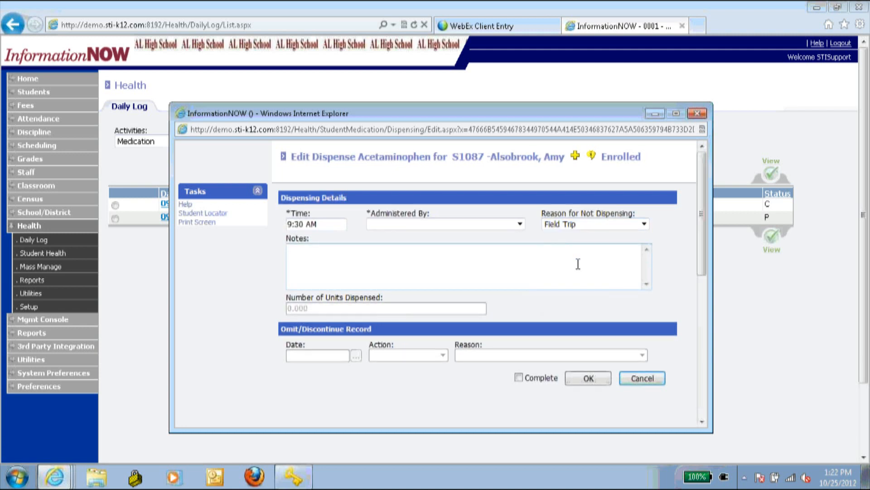
left_click(565, 247)
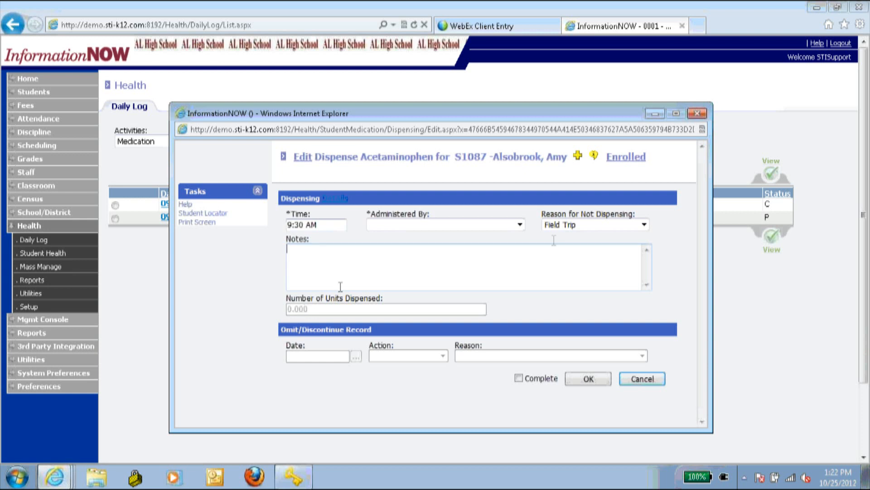
left_click(575, 223)
left_click(576, 235)
- Set Administered By to Substitute Nurse with the note 'Administered on the Field Trip'
left_click(455, 249)
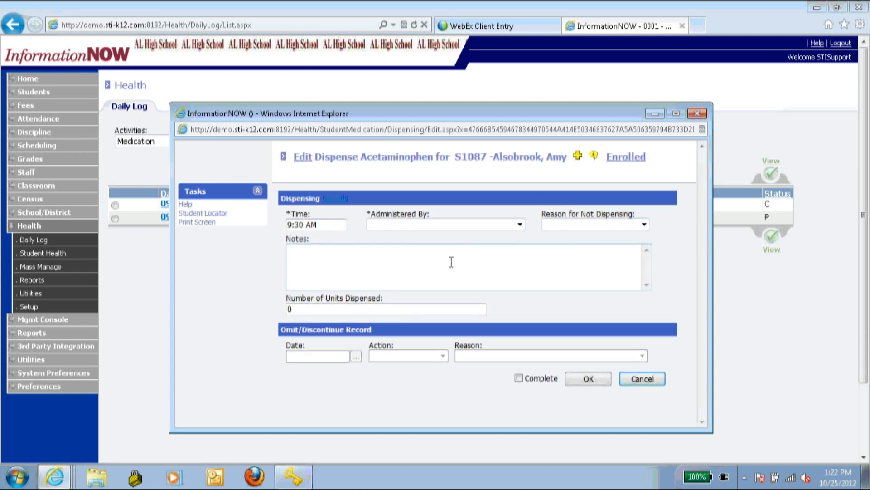
left_click(472, 224)
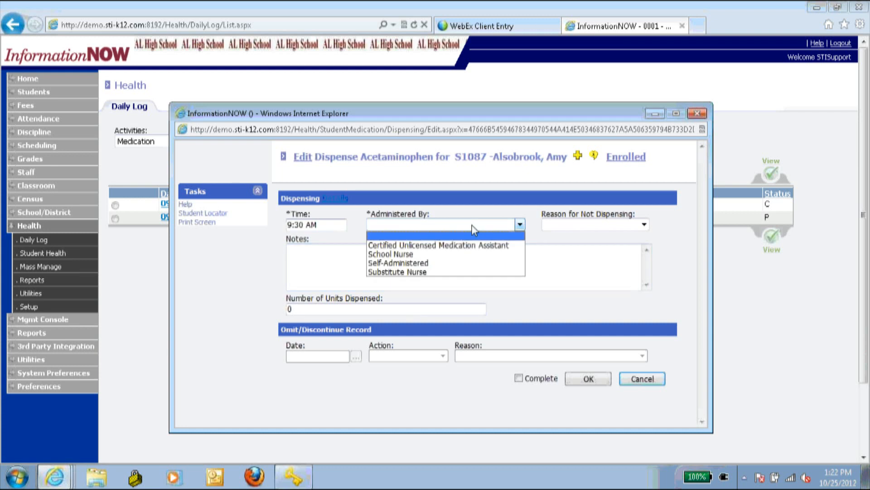
left_click(431, 272)
left_click(433, 267)
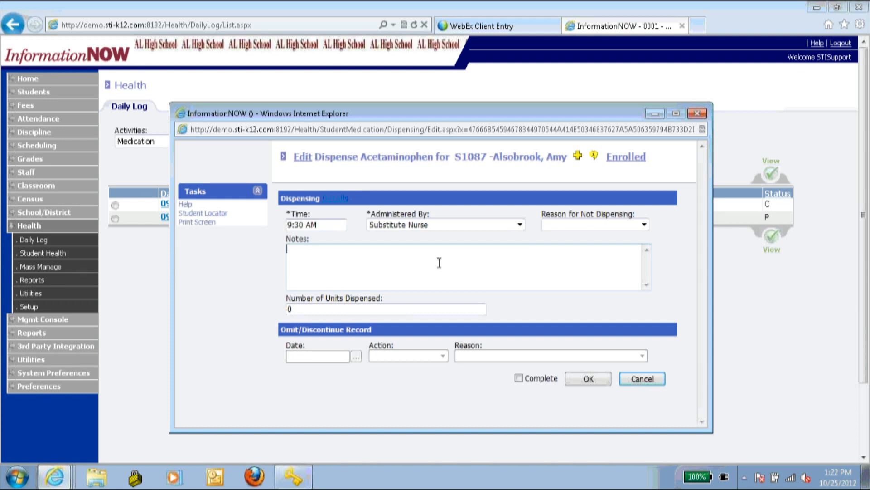
type("Admis")
type("istered on a")
key("BackSpace")
type("the Field ")
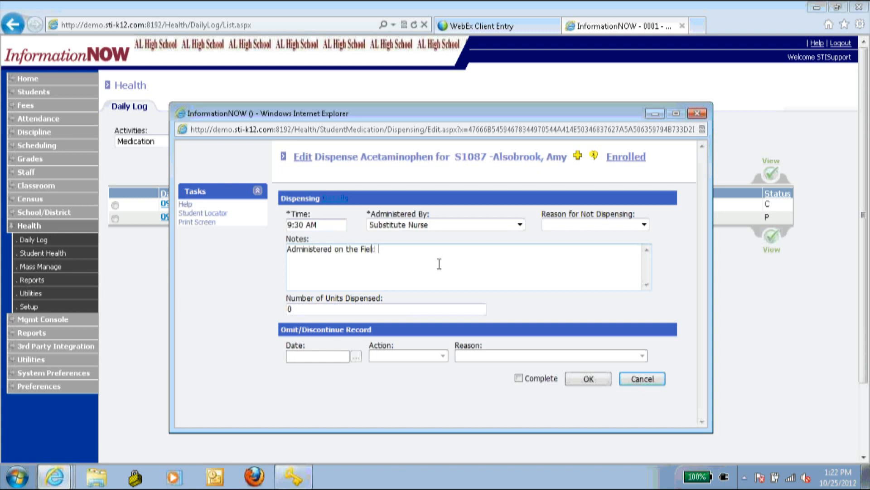
type("Trip")
- Set 1.000 units dispensed, mark complete with no not-dispensing reason, and save
double_click(288, 309)
type("1.000")
left_click(518, 378)
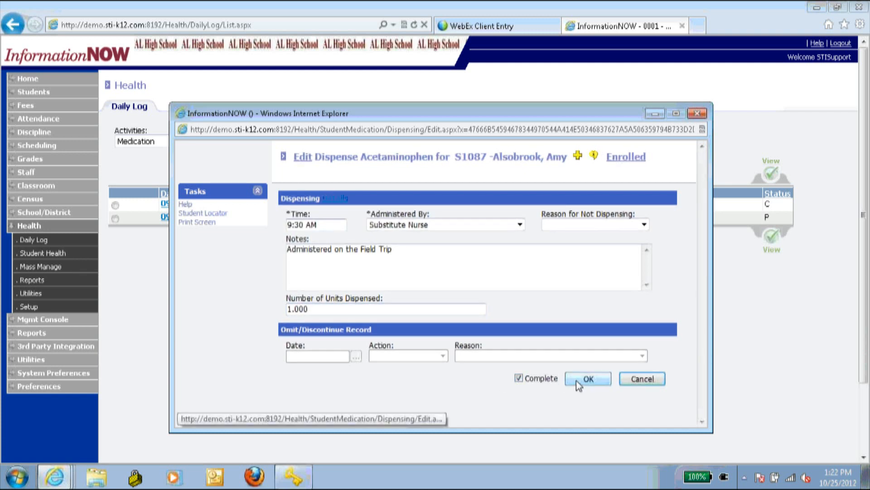
left_click(595, 224)
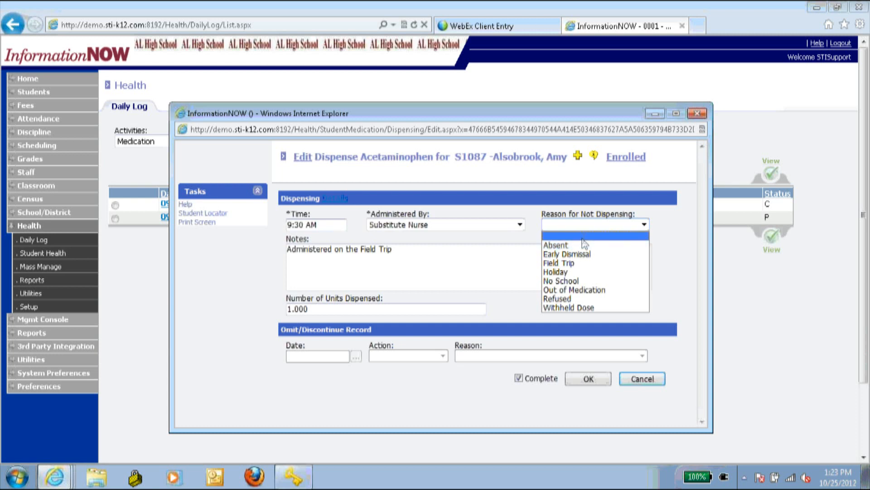
left_click(586, 236)
left_click(597, 382)
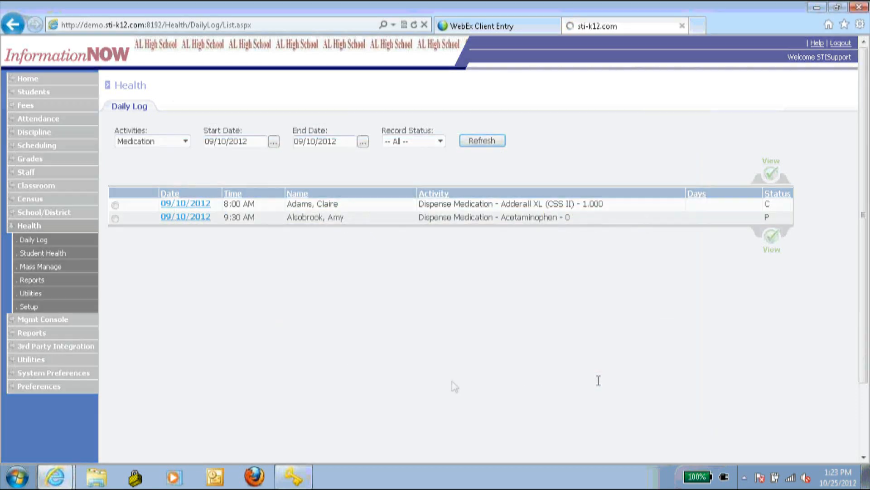
- Search Student Health, open the student's record, and view its Medication tab
left_click(38, 255)
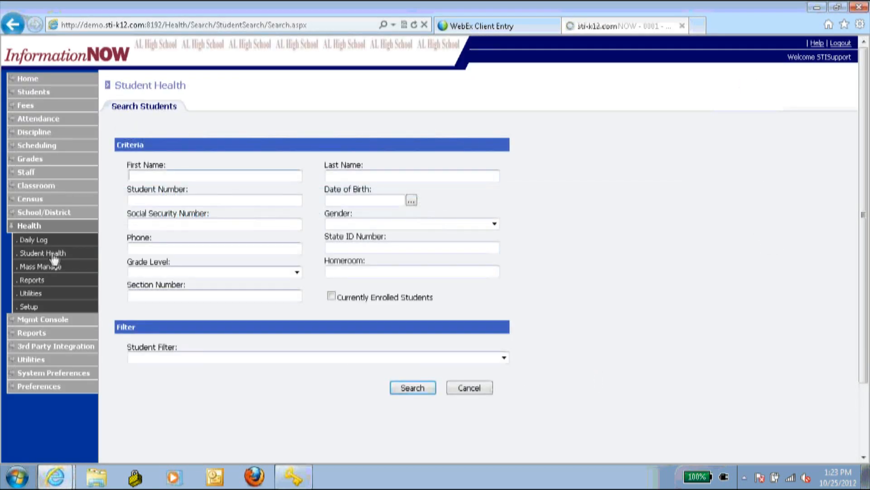
left_click(413, 388)
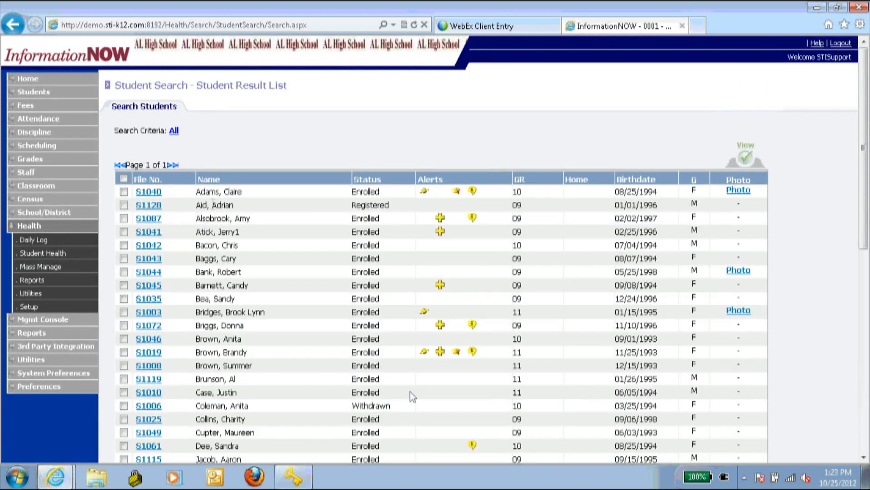
left_click(150, 191)
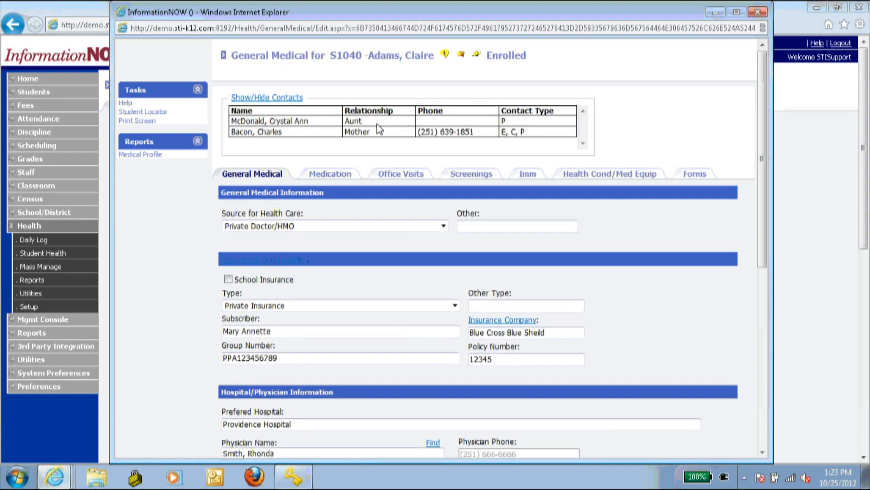
left_click(329, 178)
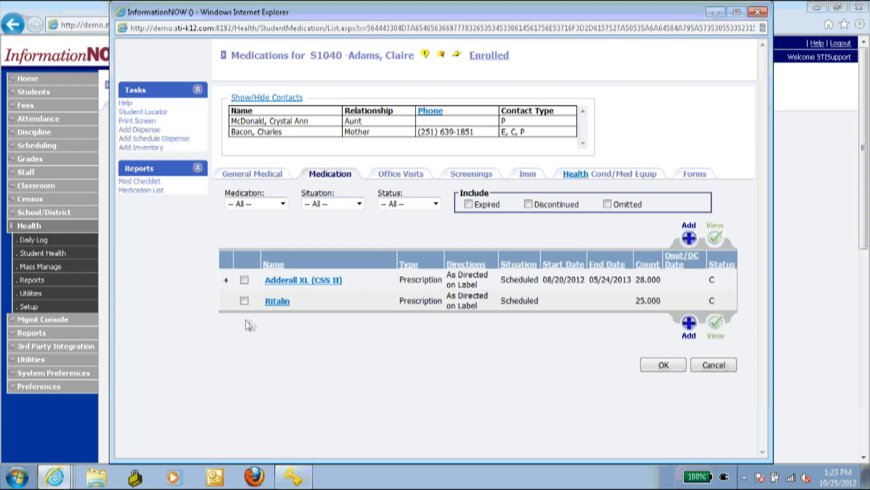
- Add a new medication and look up 'ty' to fill in Tylenol (acetaminophen) as its name
left_click(692, 236)
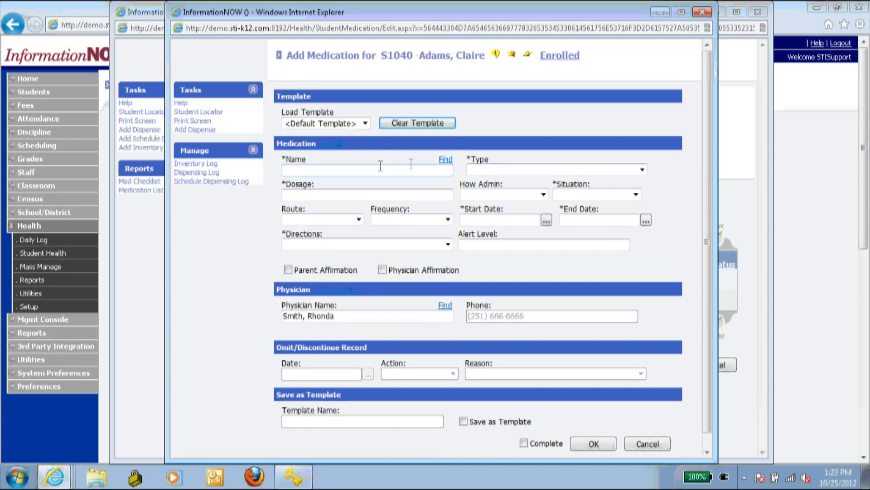
left_click(445, 159)
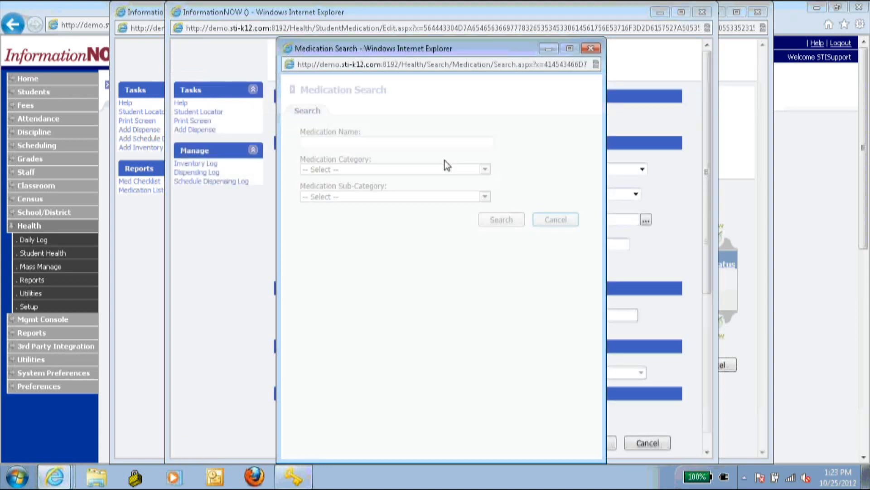
left_click(376, 142)
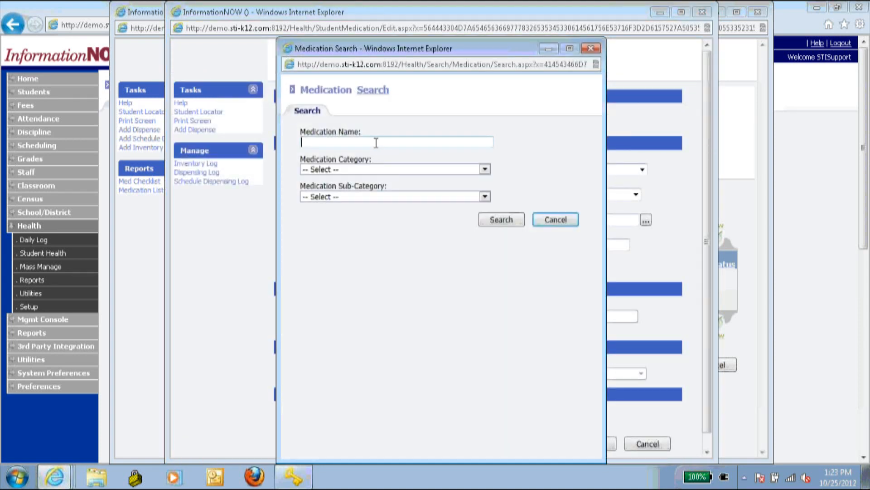
type("tyl")
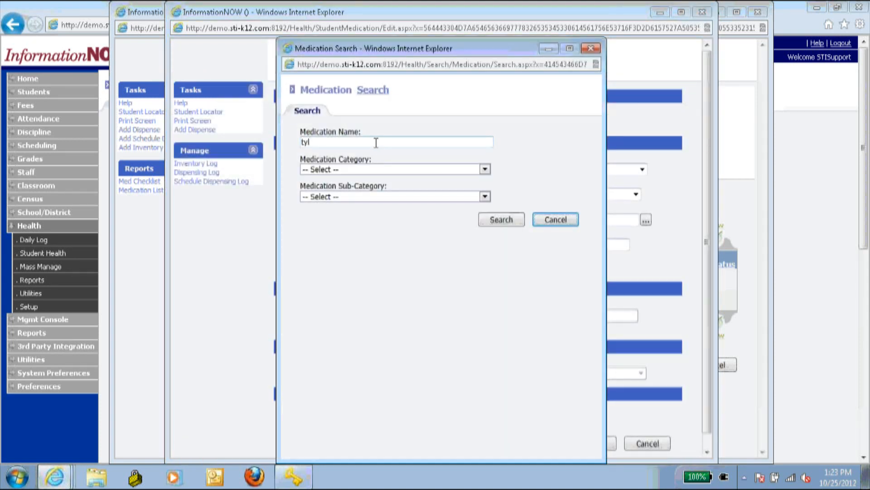
key("Return")
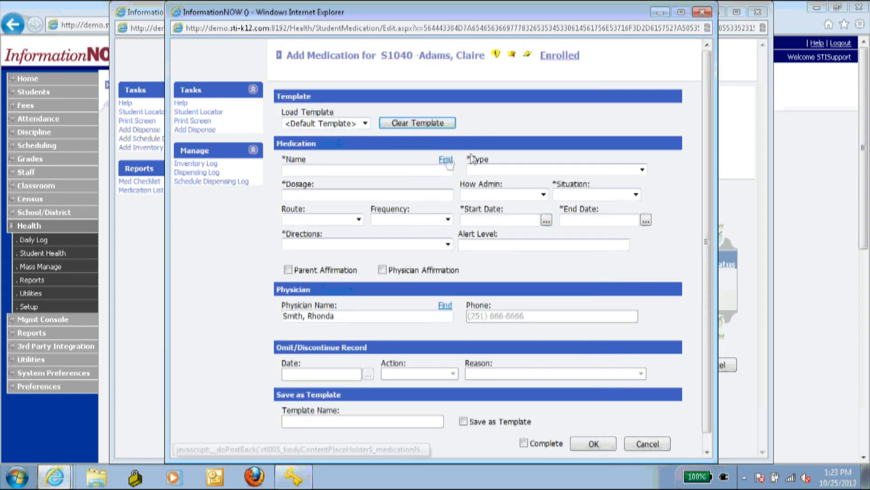
left_click(445, 159)
left_click(366, 142)
type("ty")
left_click(506, 219)
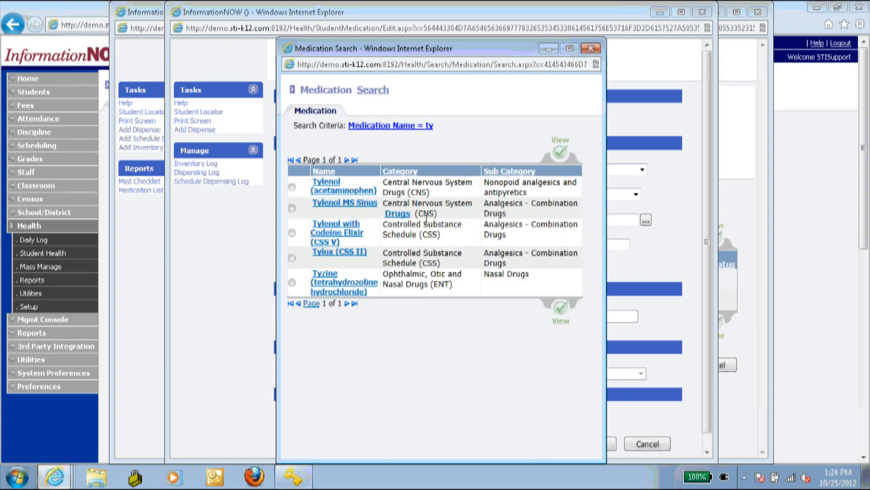
left_click(292, 186)
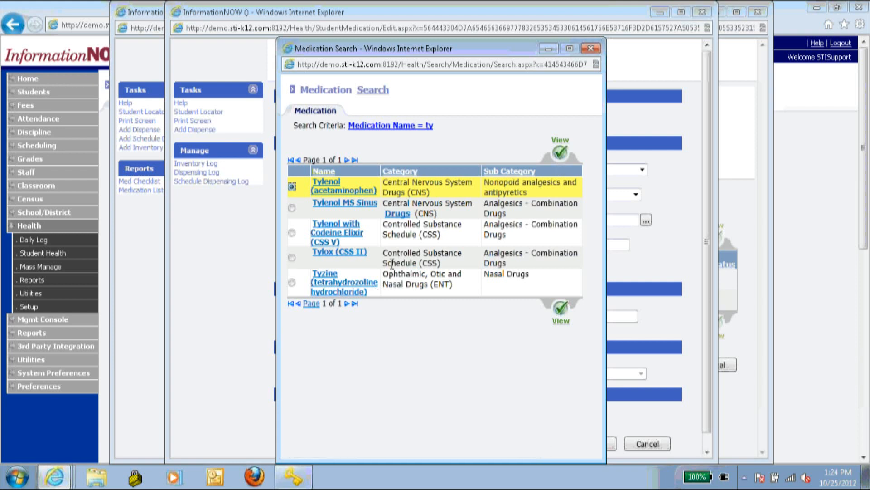
left_click(559, 150)
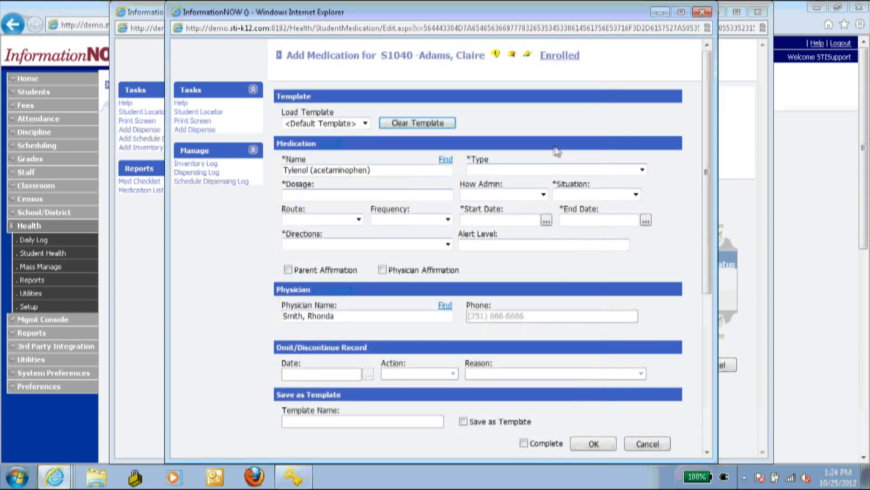
- Set the medication type to Non-Prescription with a 200 mg dosage
left_click(541, 170)
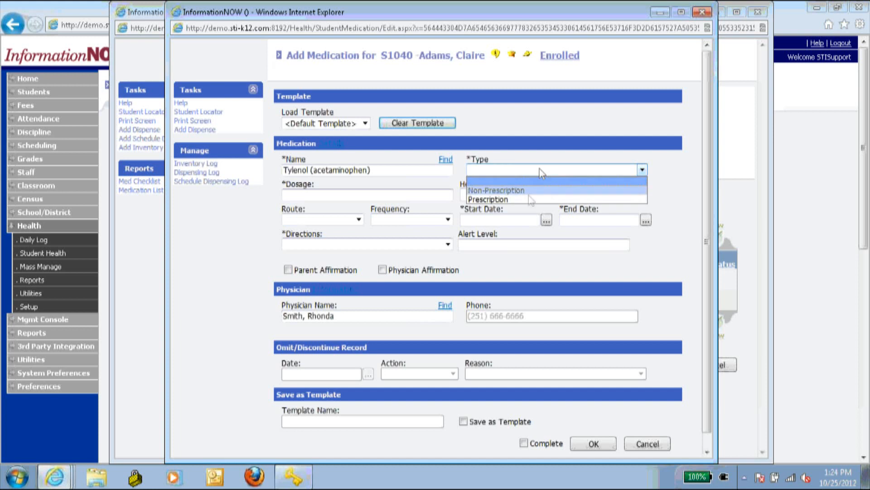
left_click(522, 190)
left_click(313, 194)
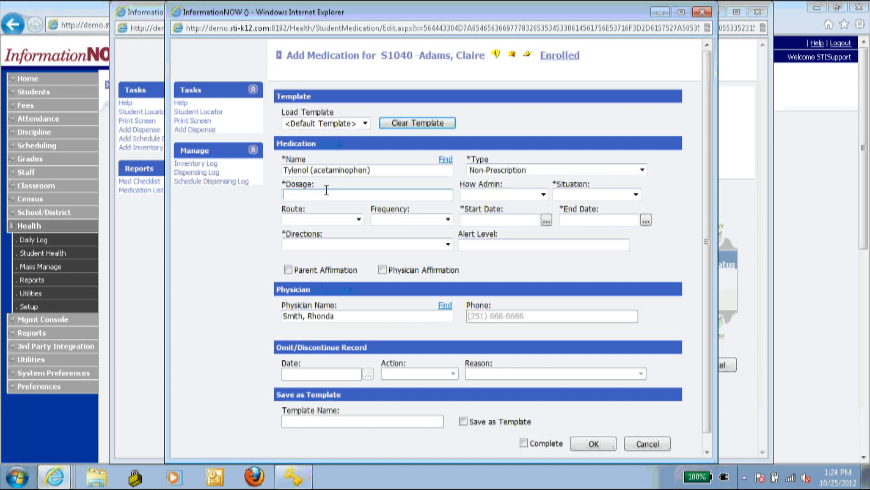
type("200 mg")
key("Tab")
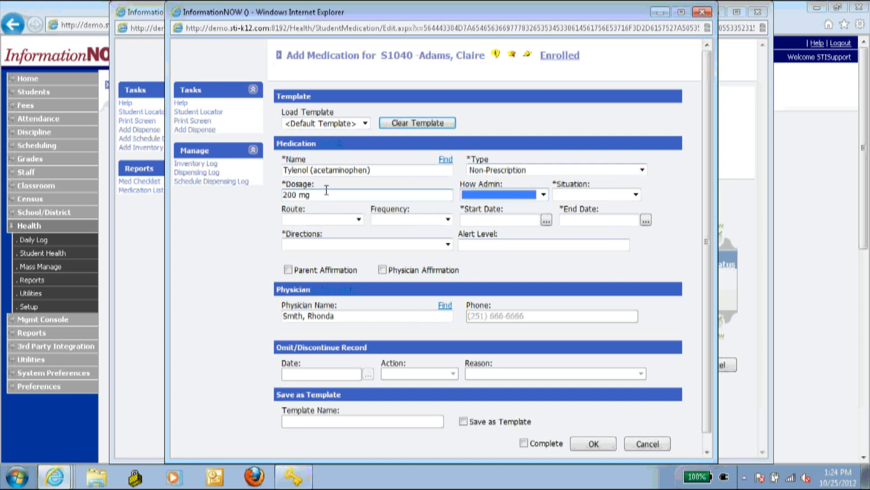
- Make it Self Administered, situation As Needed, route Oral, frequency As Needed
left_click(515, 194)
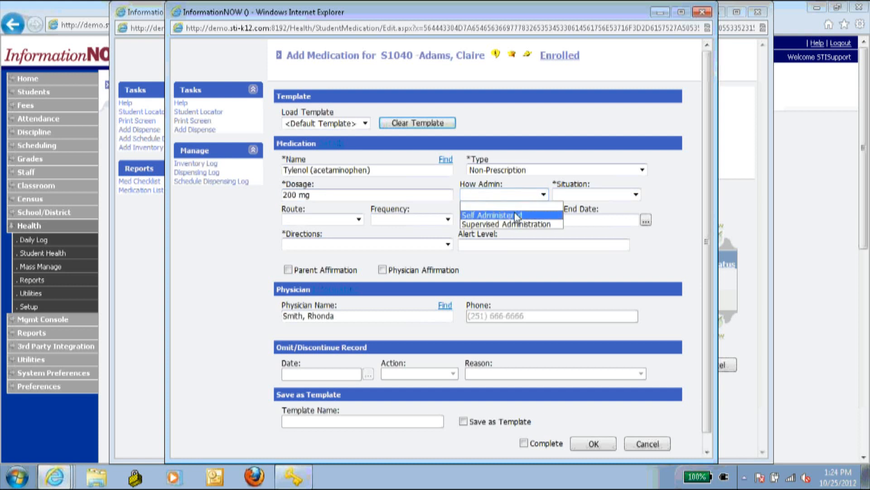
left_click(516, 216)
left_click(578, 196)
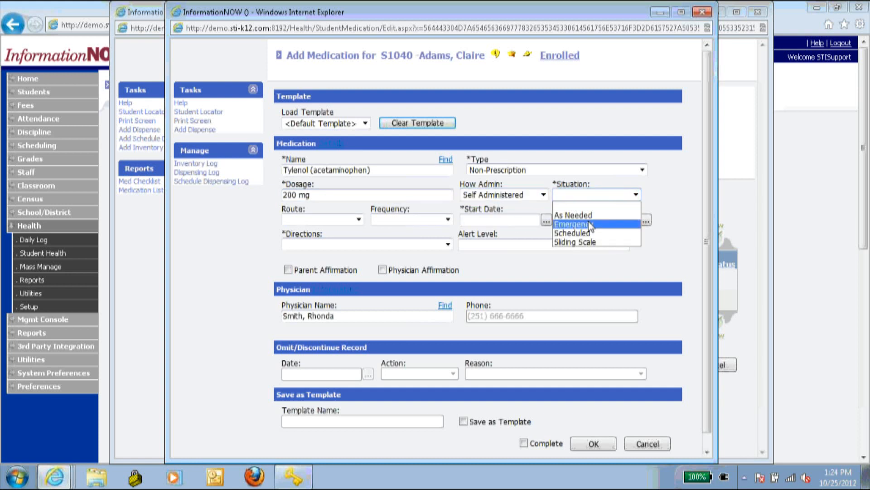
left_click(589, 216)
left_click(358, 219)
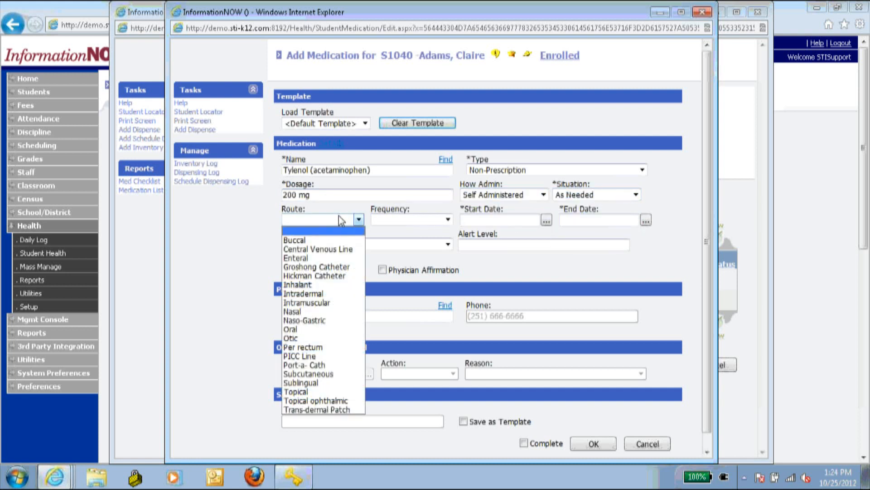
left_click(310, 329)
left_click(409, 219)
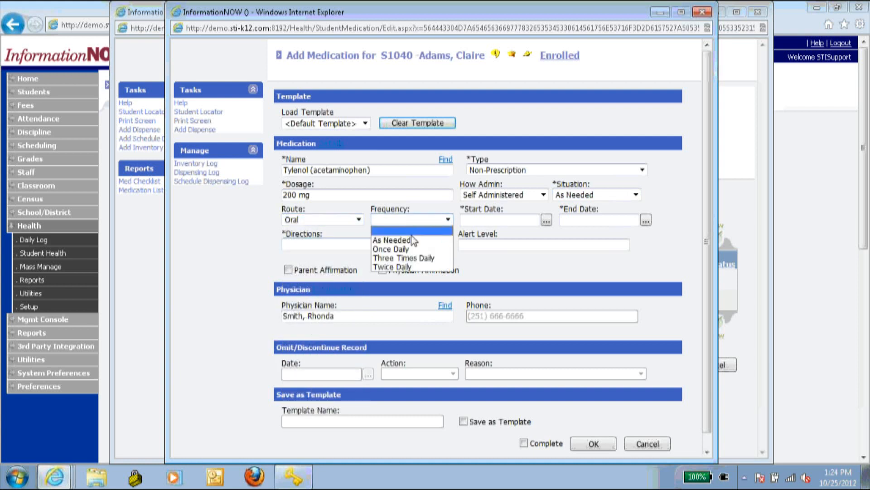
left_click(412, 238)
- Enter the start date, end date 05/24/2013, directions As Directed on Label, and alert level 5
left_click(528, 221)
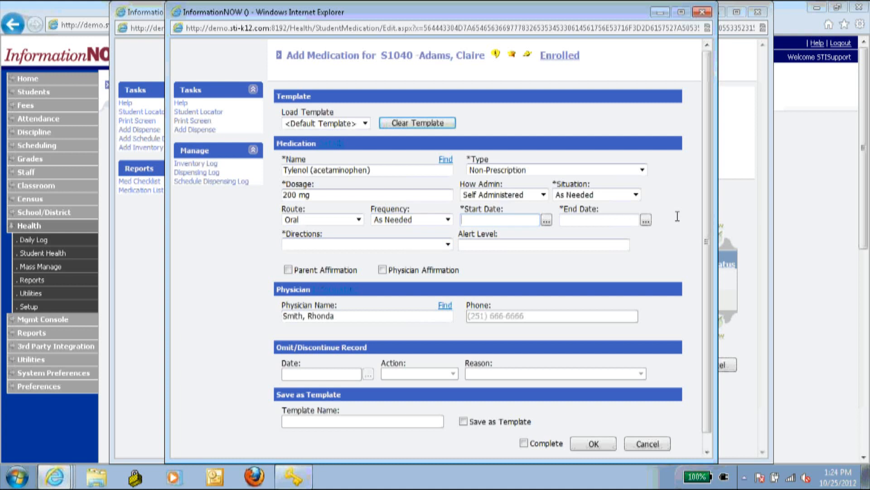
type("8/20/2012")
key("Tab")
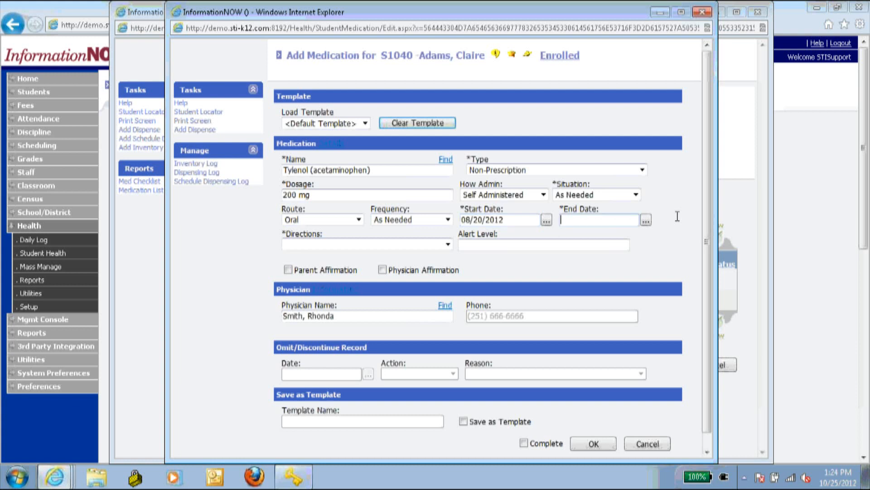
type("5/24/2013")
key("Tab")
left_click(426, 248)
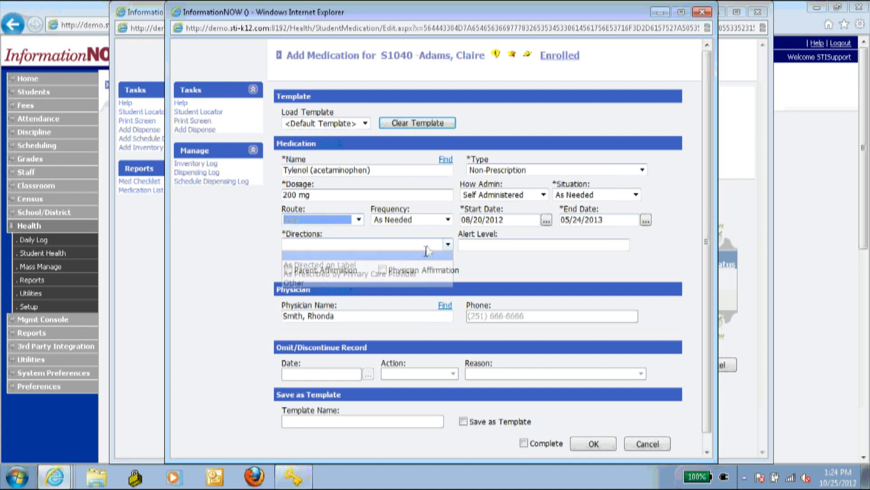
left_click(378, 263)
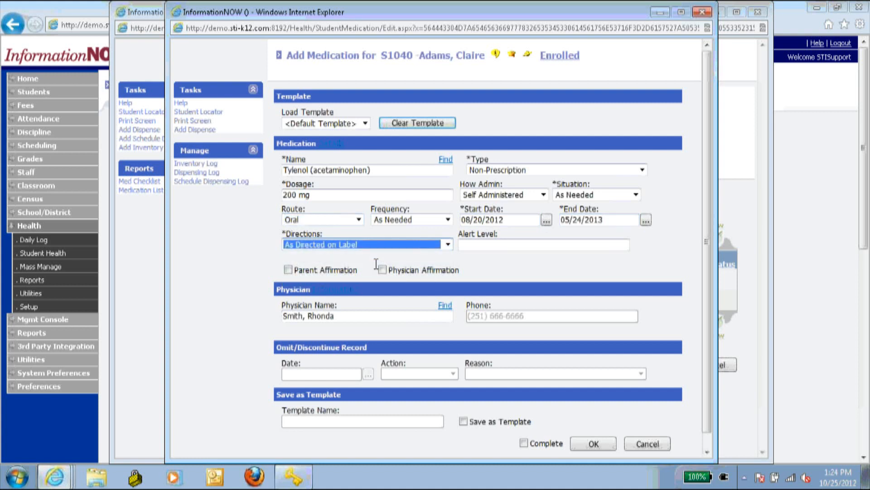
left_click(488, 244)
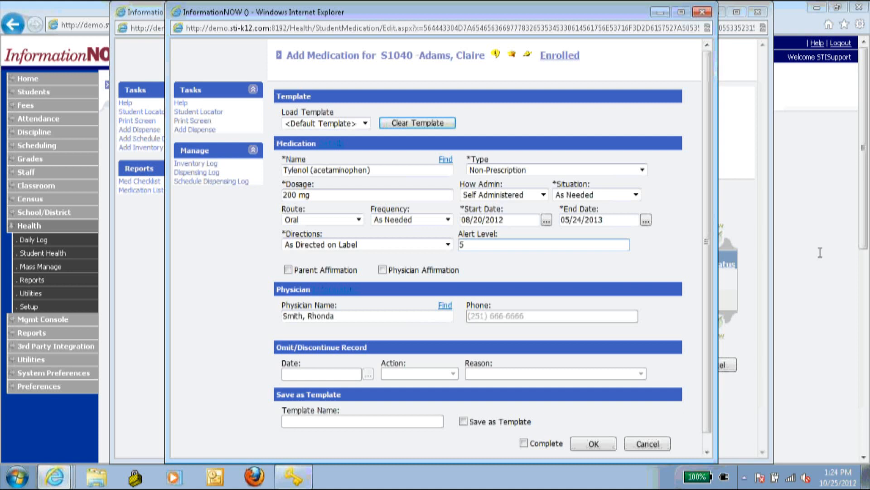
left_click(534, 275)
- Save it as a template named Tylenol, mark complete, and save the medication
scroll(221, 310, "down", 1)
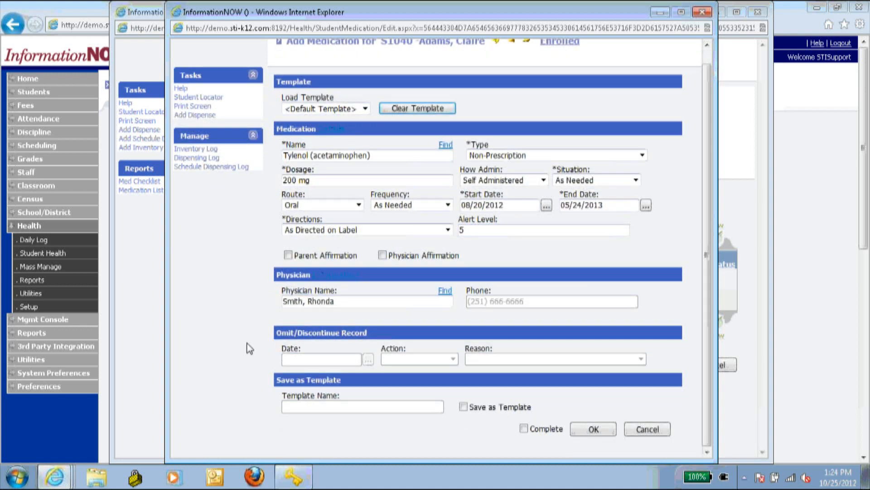
left_click(463, 407)
left_click(381, 421)
type("Tylenol")
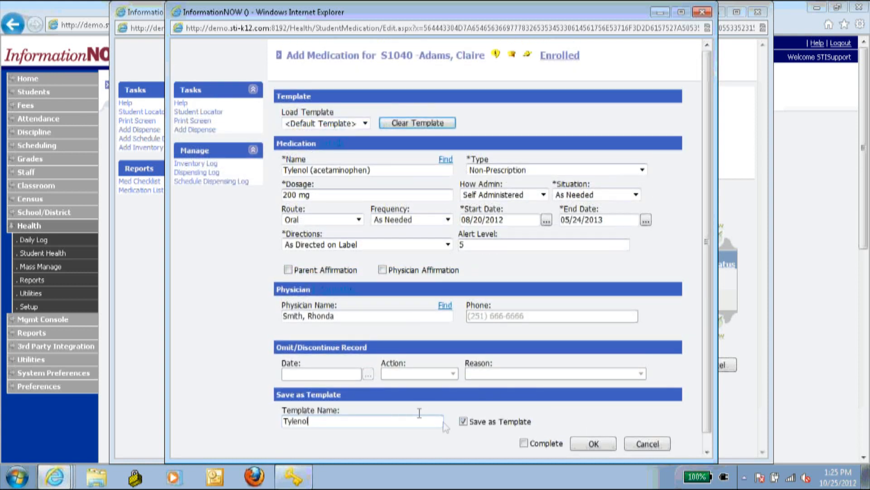
left_click(524, 443)
left_click(593, 444)
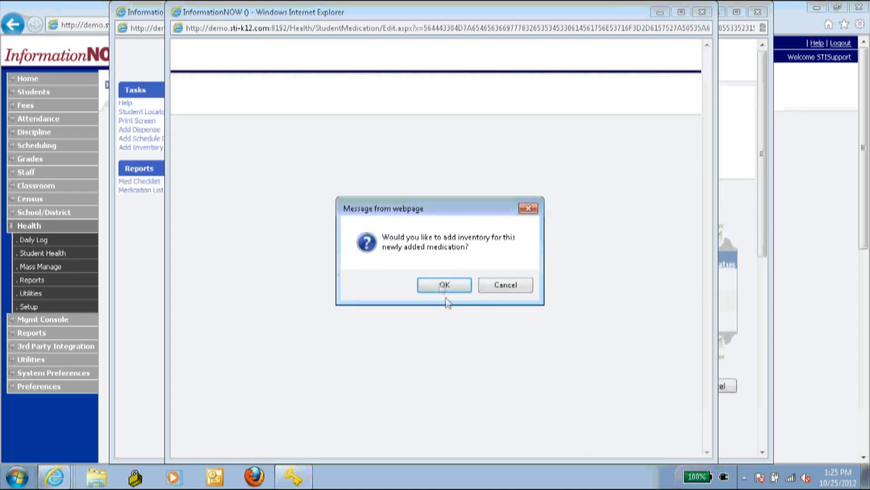
- Add Tylenol inventory of 200 pills received on 8/20/2012
left_click(442, 285)
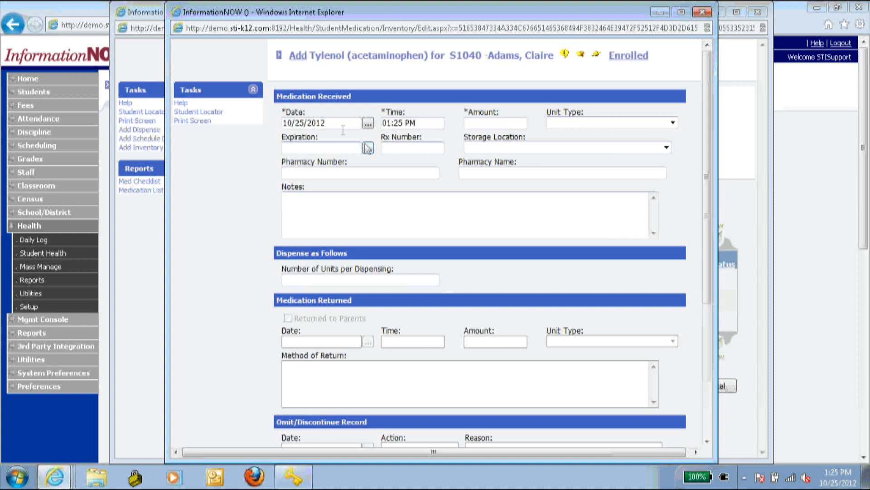
triple_click(348, 120)
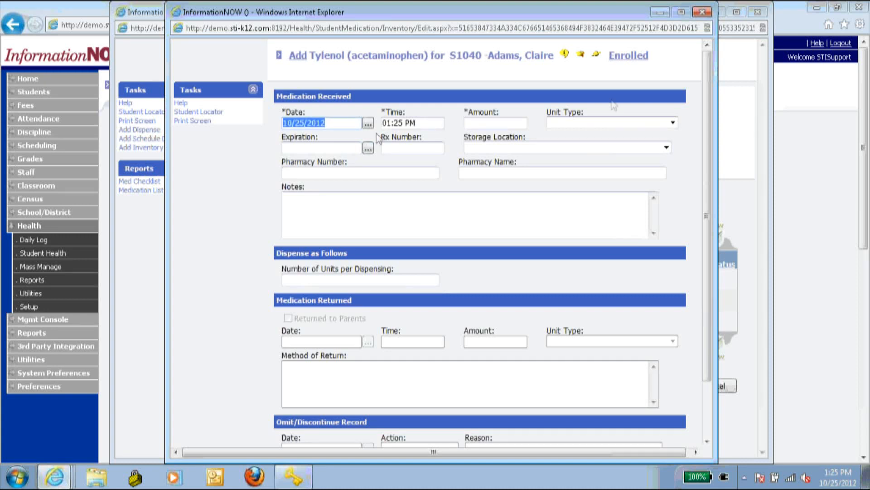
type("8/20/201")
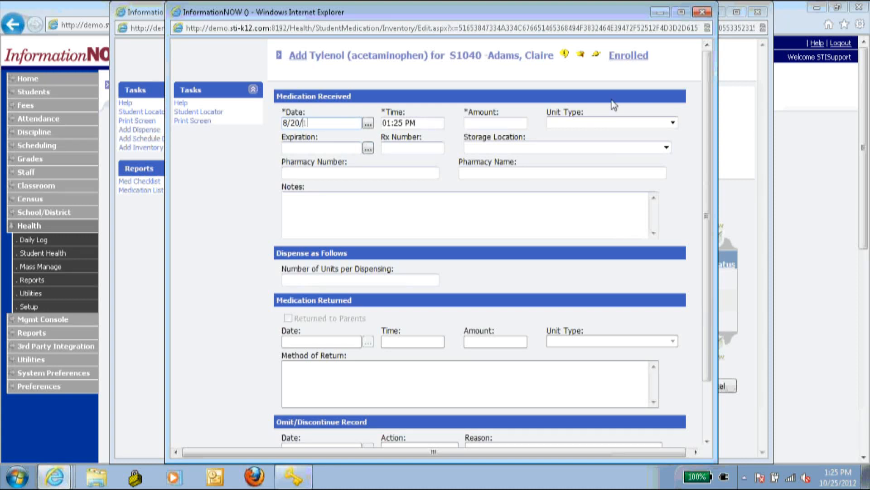
type("2")
key("Tab")
key("Tab")
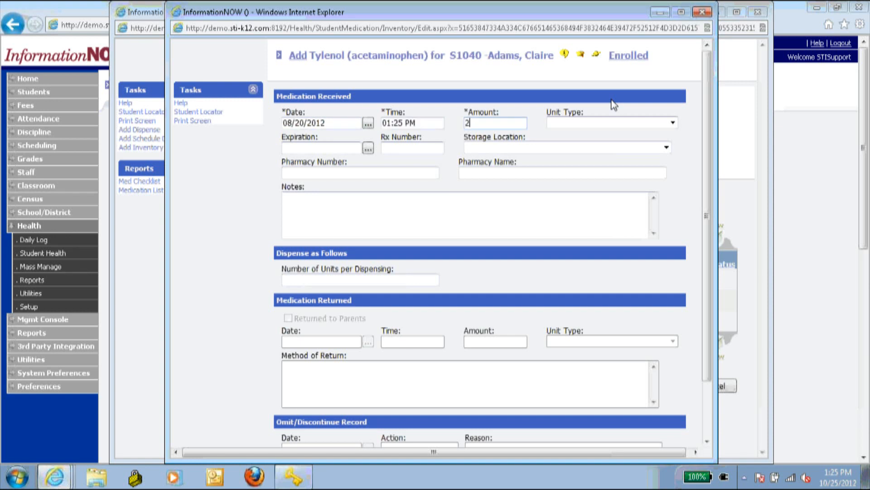
type("200")
key("Tab")
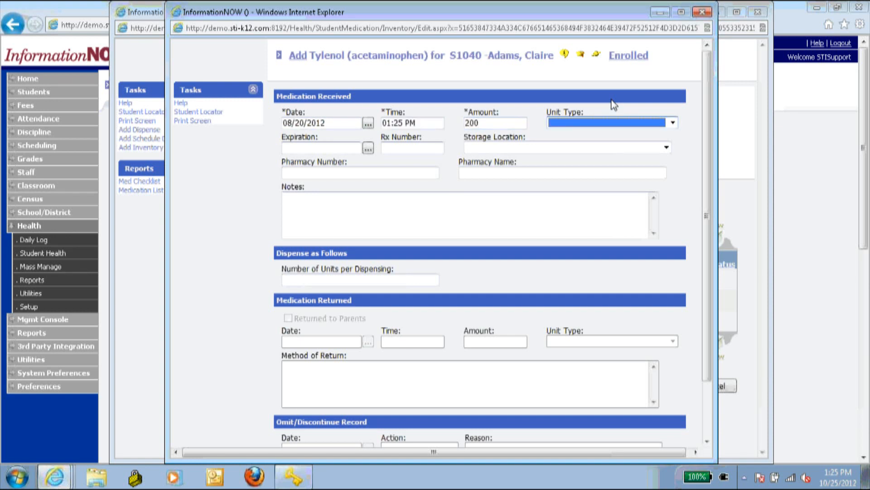
left_click(595, 122)
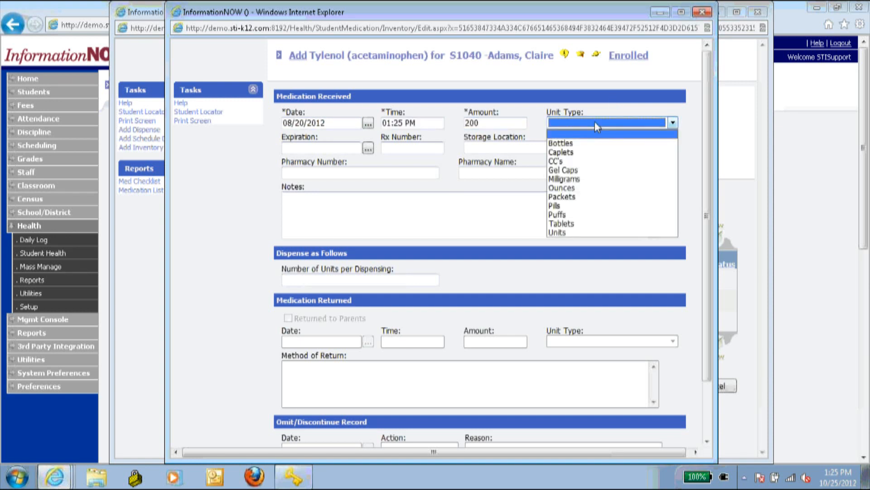
left_click(588, 205)
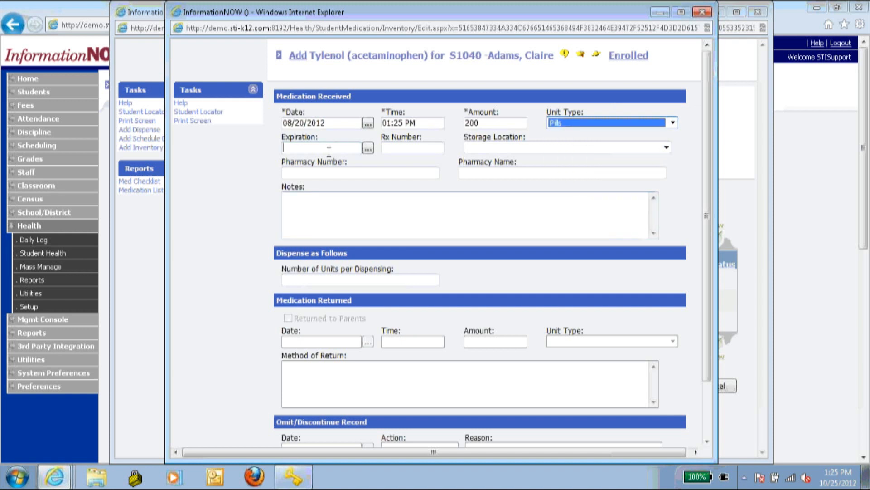
- Store it in the Nurse Office at 2 units per dispensing, save as complete, and return to the list
left_click(399, 145)
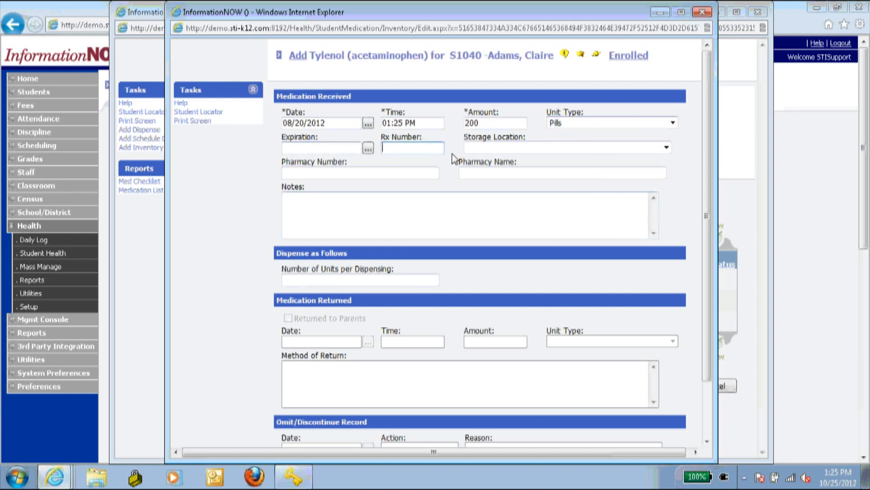
left_click(523, 144)
left_click(526, 168)
left_click(431, 211)
left_click(388, 282)
left_click(530, 265)
scroll(229, 243, "down", 3)
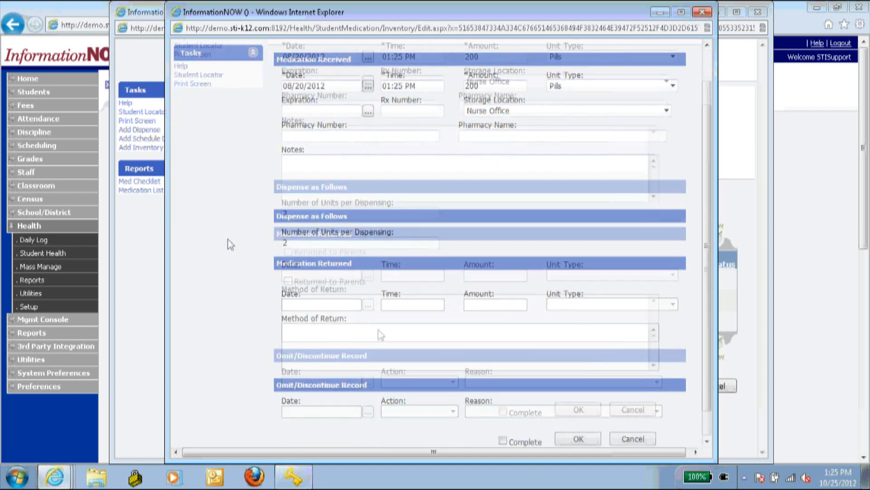
left_click(502, 411)
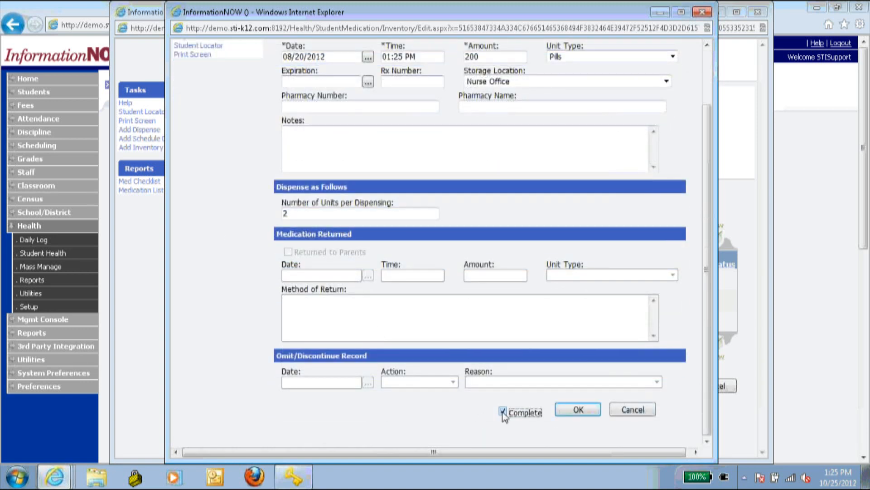
left_click(576, 410)
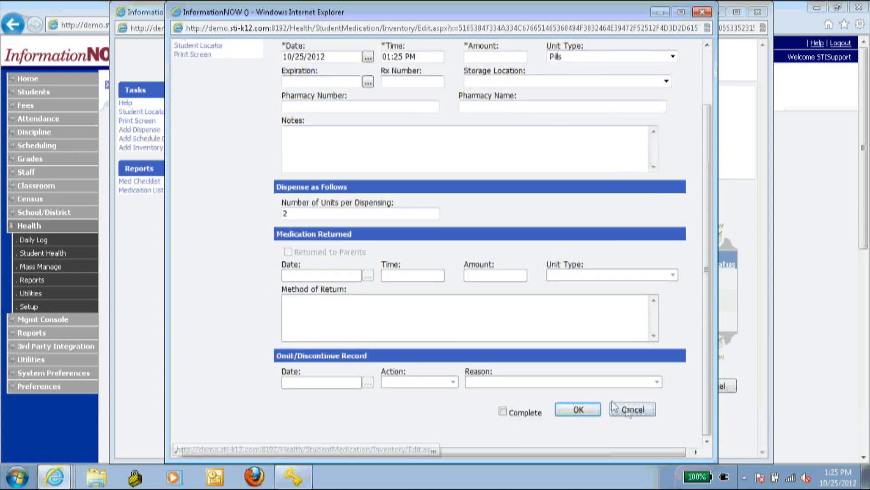
left_click(632, 409)
left_click(647, 442)
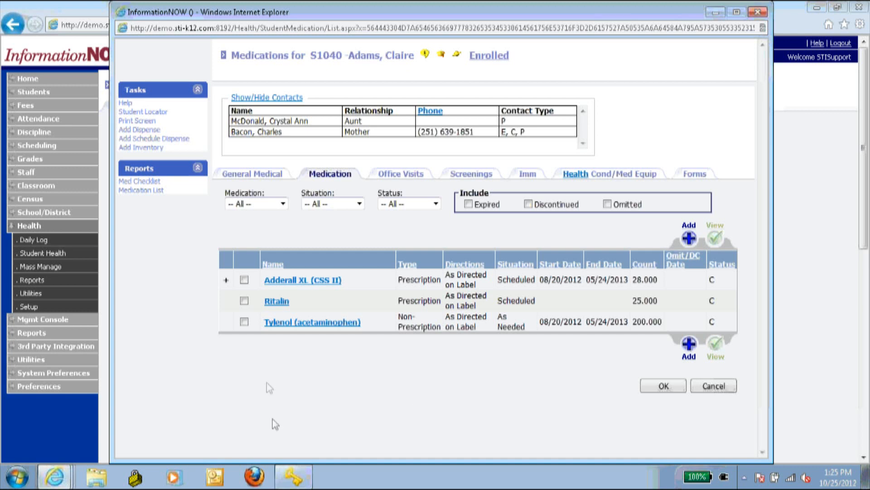
- Record a completed 2-unit Tylenol dispense administered by the School Nurse
left_click(245, 322)
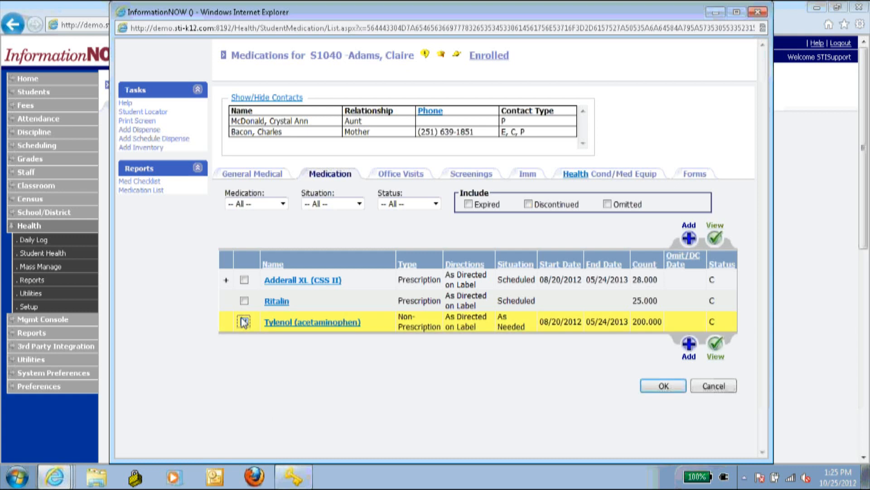
left_click(150, 131)
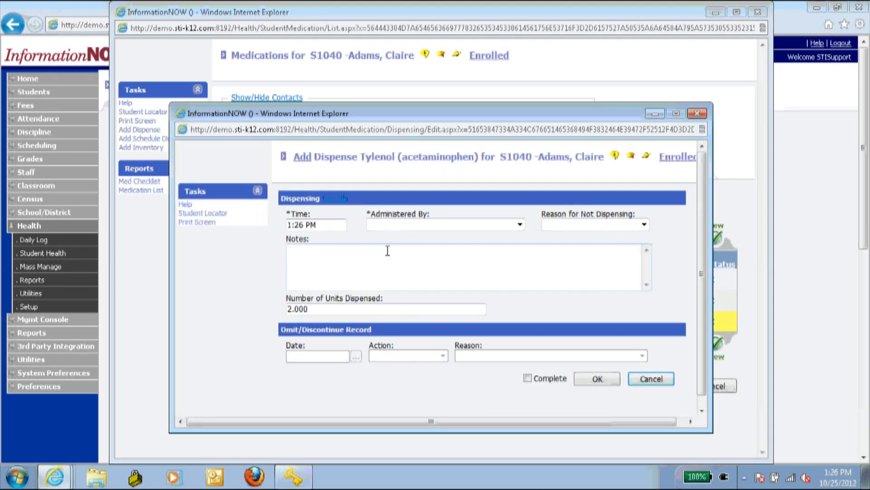
left_click(433, 226)
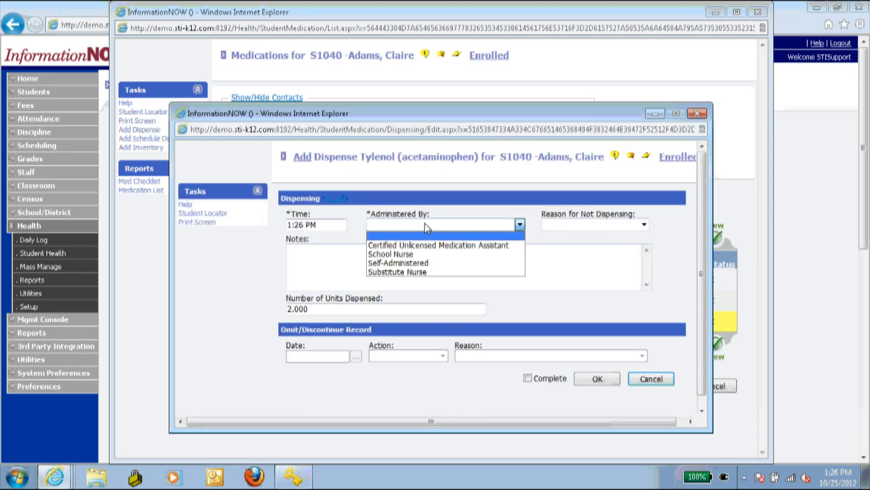
left_click(426, 254)
left_click(472, 272)
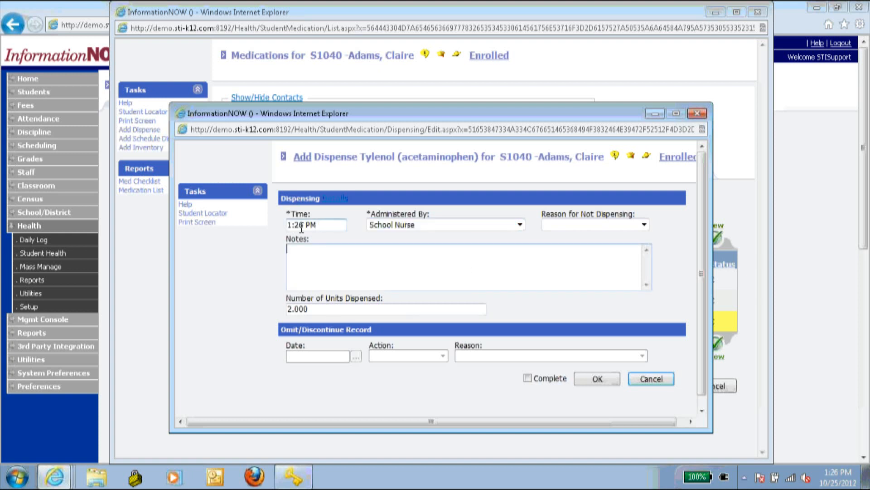
left_click(546, 380)
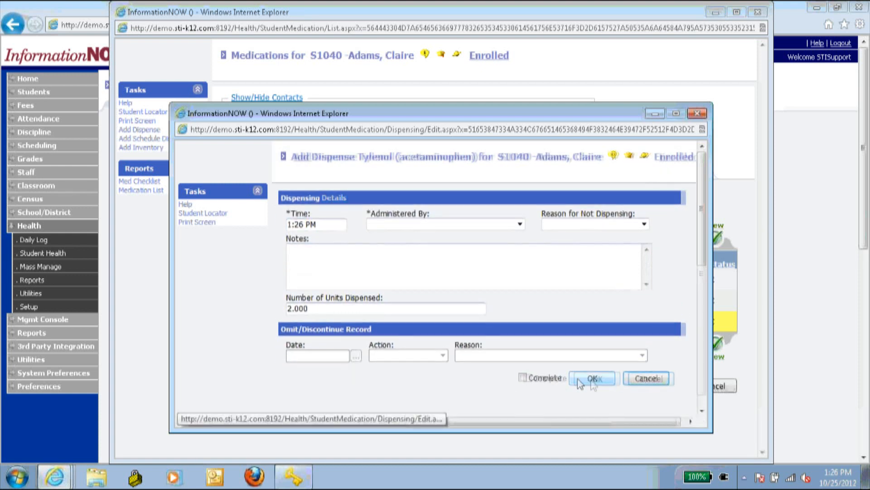
left_click(658, 381)
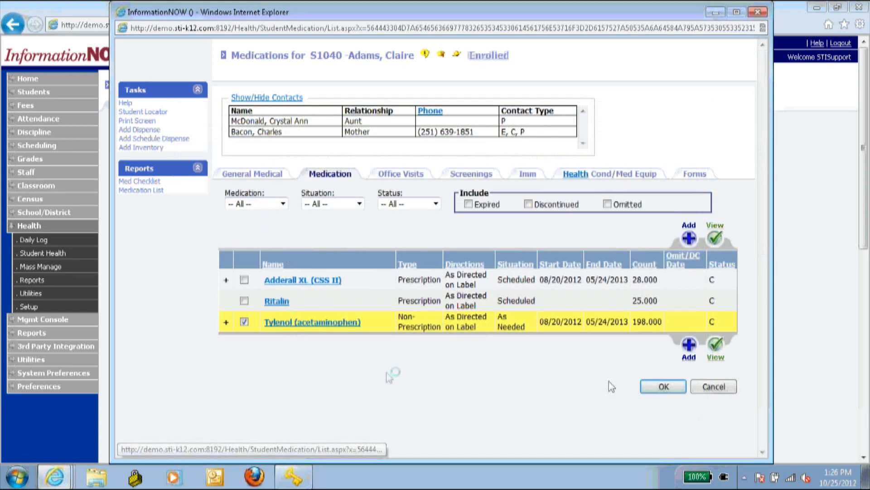
- Expand the Tylenol row to reveal its 10/25/2012 01:26 PM dispense
left_click(226, 323)
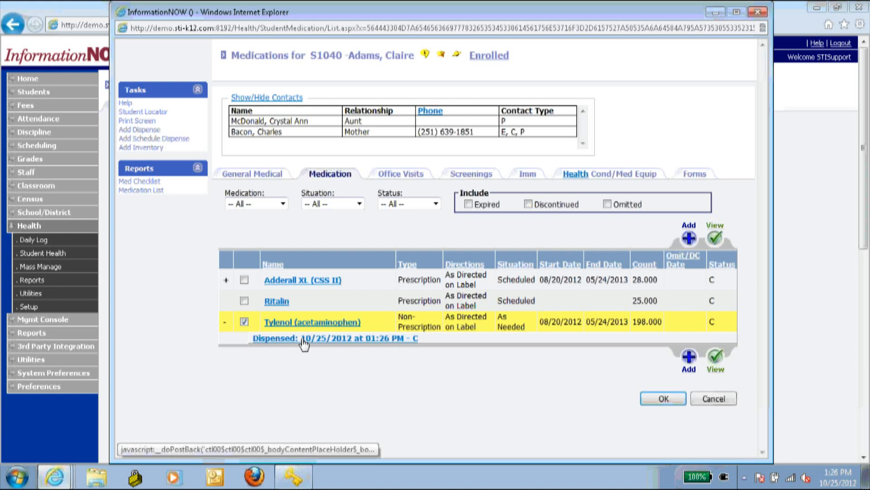
- Discontinue the 01:26 PM Tylenol dispense as of 9/5/12, reason Student Withdrawn
left_click(379, 339)
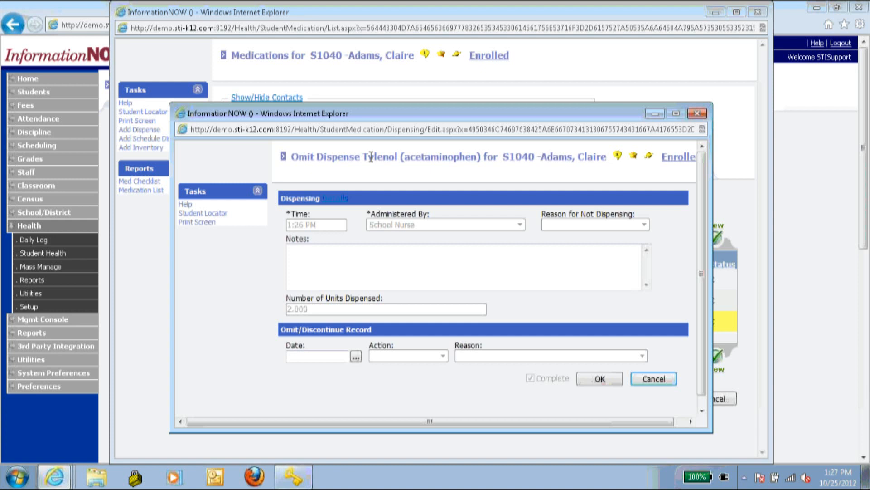
left_click(297, 353)
type("9/5/12")
key("Tab")
left_click(401, 355)
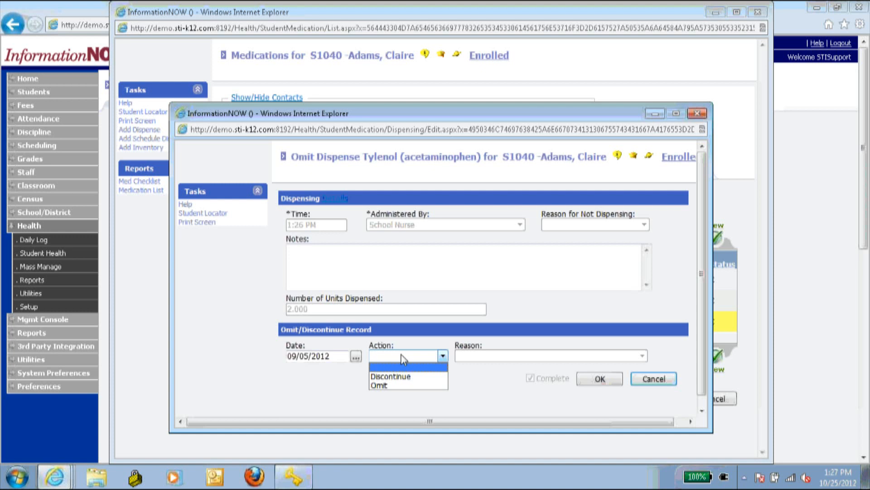
left_click(419, 376)
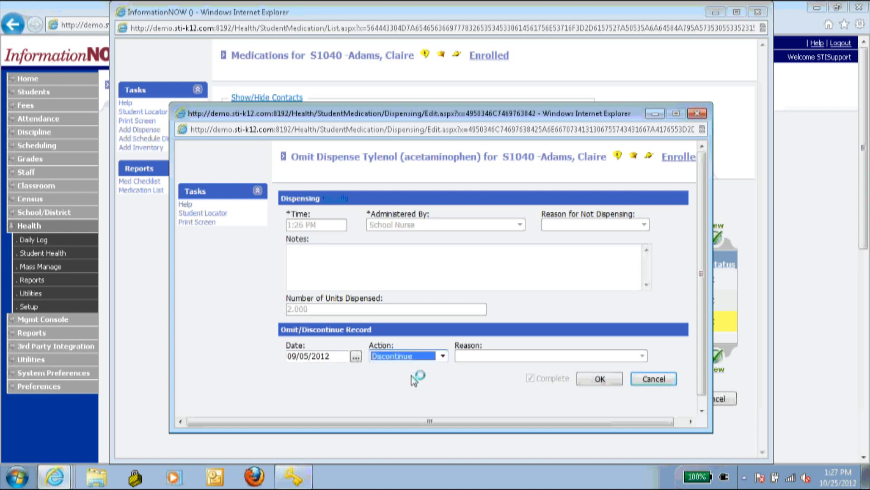
left_click(518, 356)
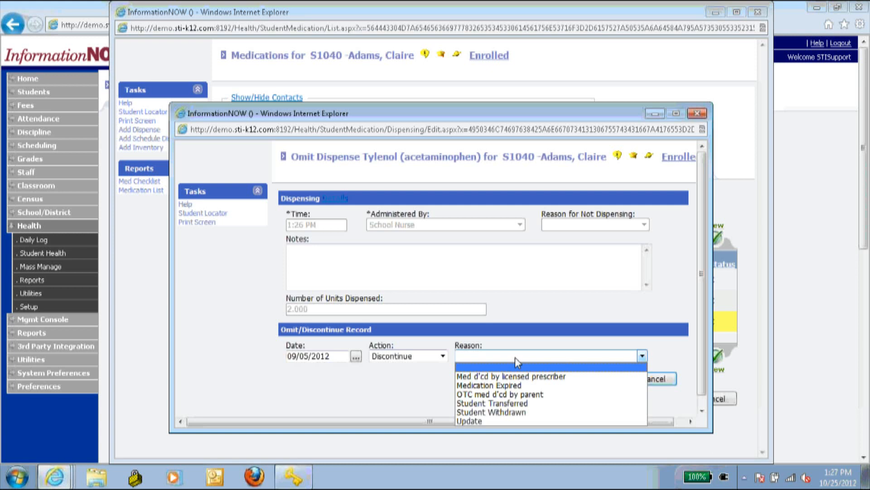
left_click(490, 412)
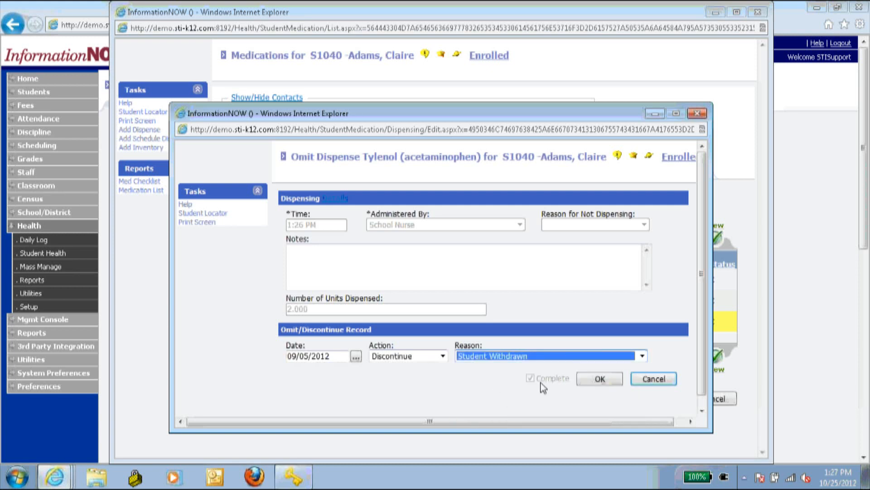
left_click(591, 382)
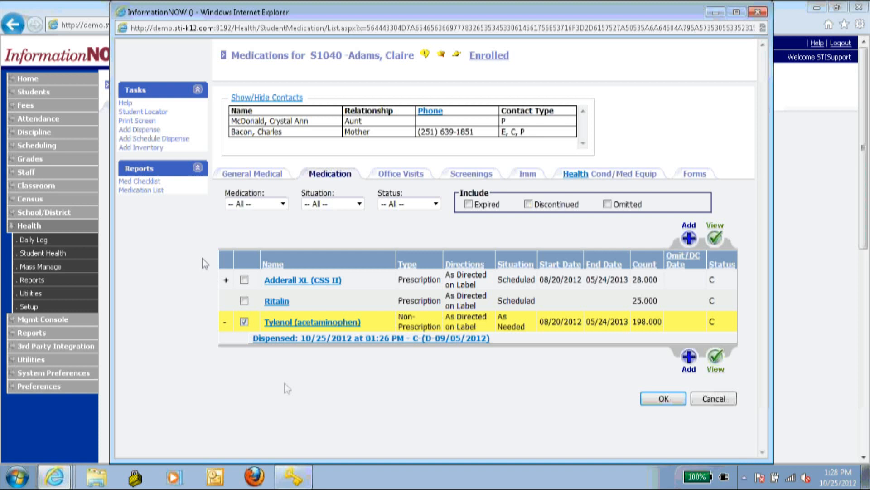
- Open the 08/20/2012 stock record from the Tylenol inventory log
left_click(292, 323)
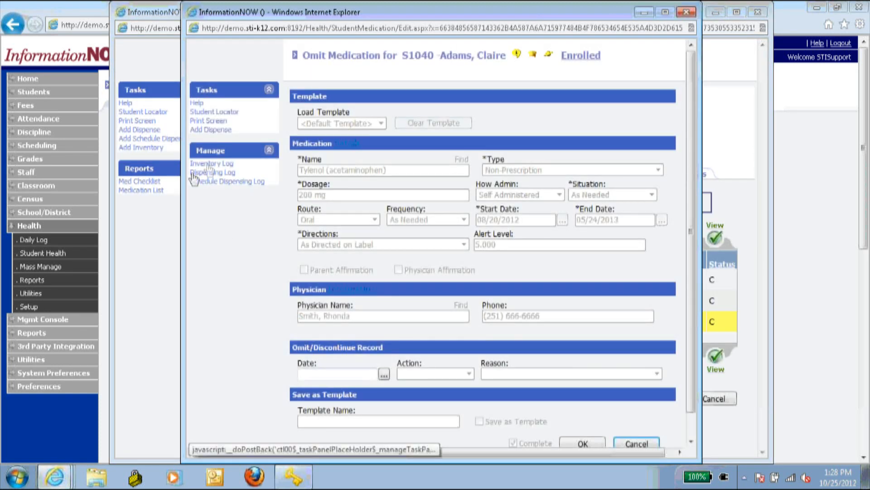
left_click(208, 164)
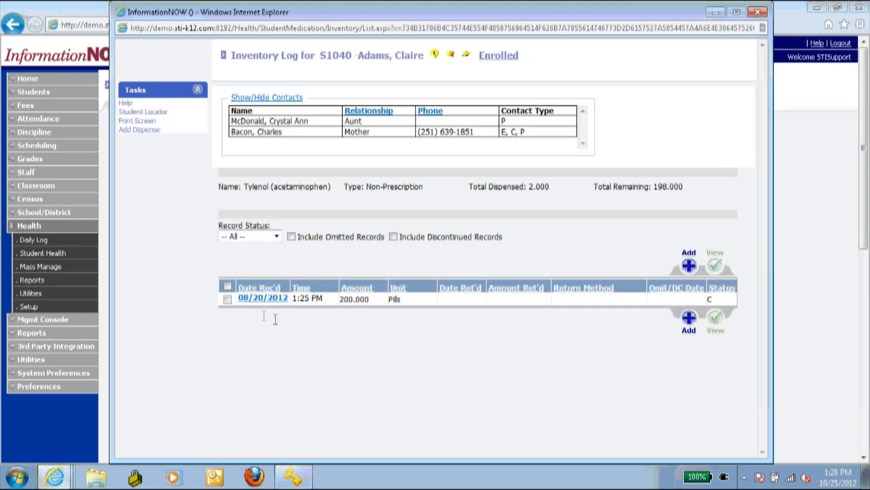
left_click(263, 298)
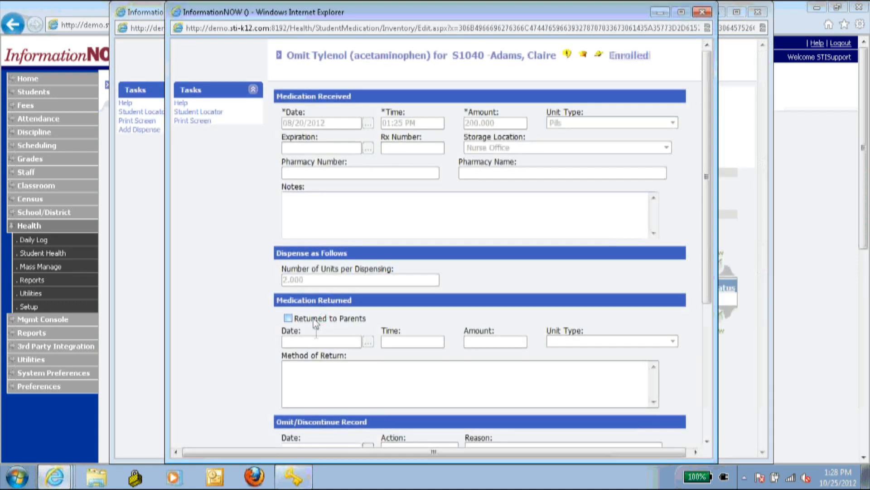
scroll(317, 321, "down", 3)
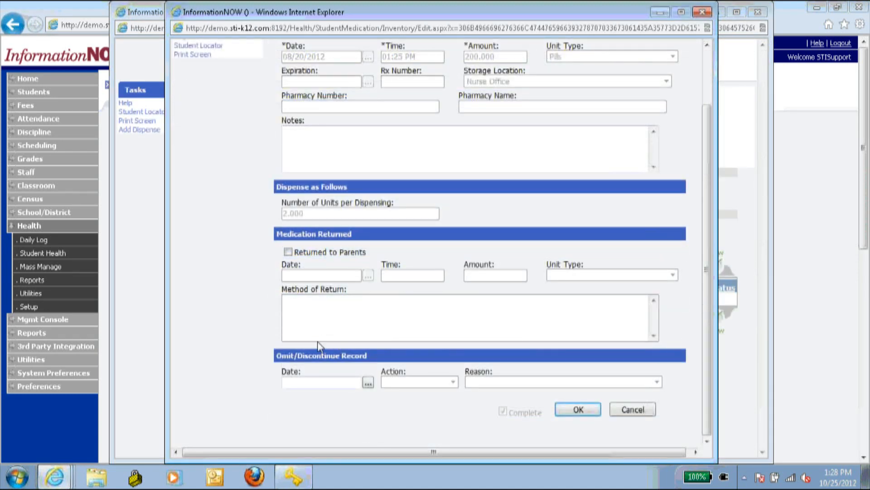
- Set the stock record to Discontinue on 9/5/12 with reason Student Withdrawn
left_click(325, 385)
type("9/5/12")
left_click(398, 380)
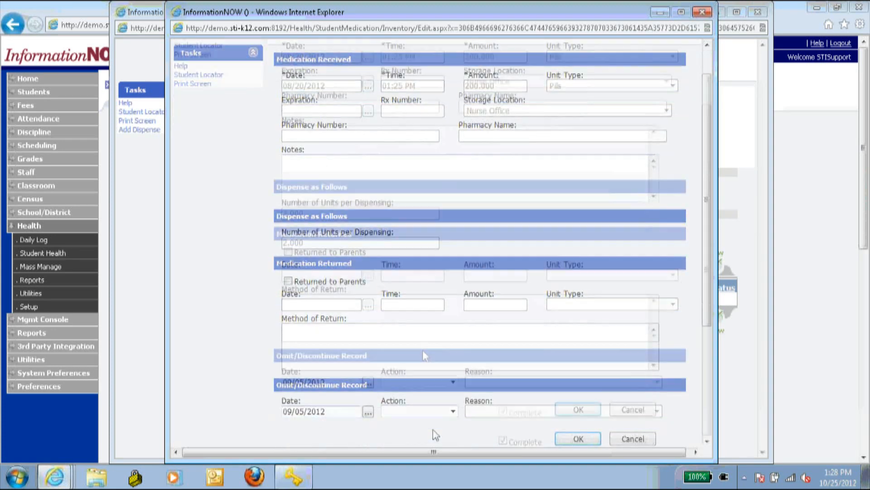
left_click(420, 383)
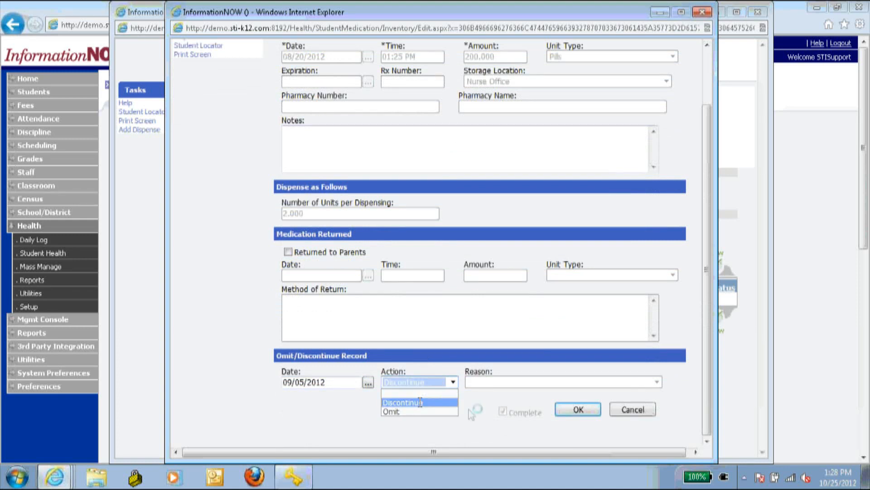
left_click(403, 402)
left_click(657, 382)
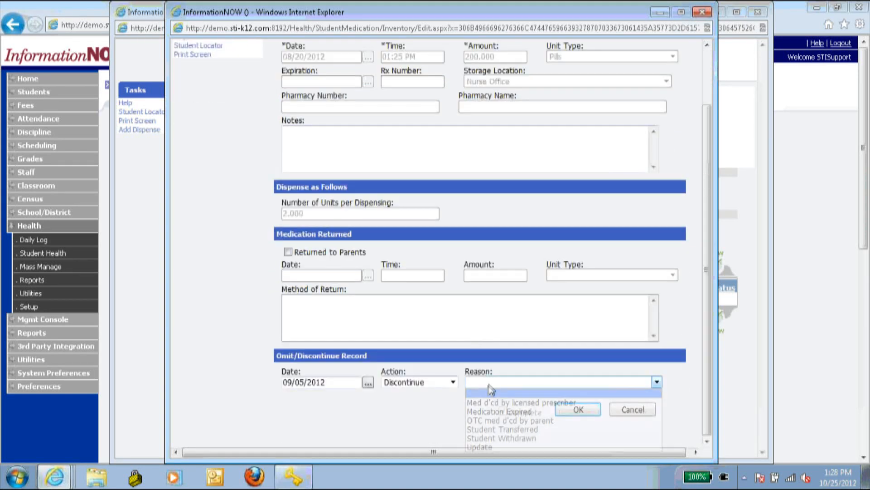
left_click(513, 438)
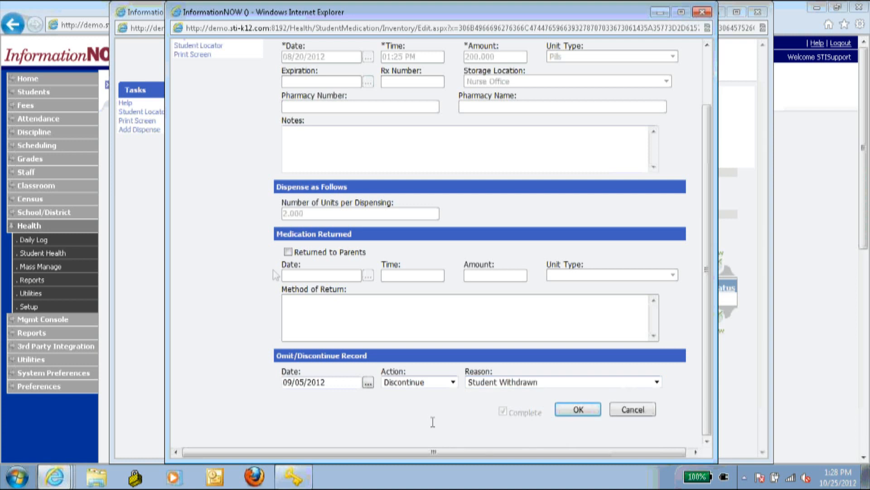
- Mark the stock returned to parents with return date 9/5/12 and amount 198
left_click(288, 252)
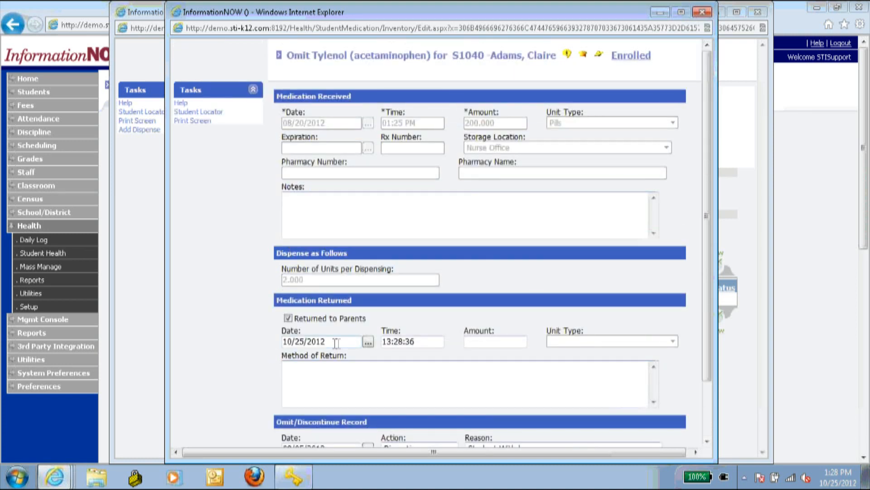
scroll(290, 338, "down", 2)
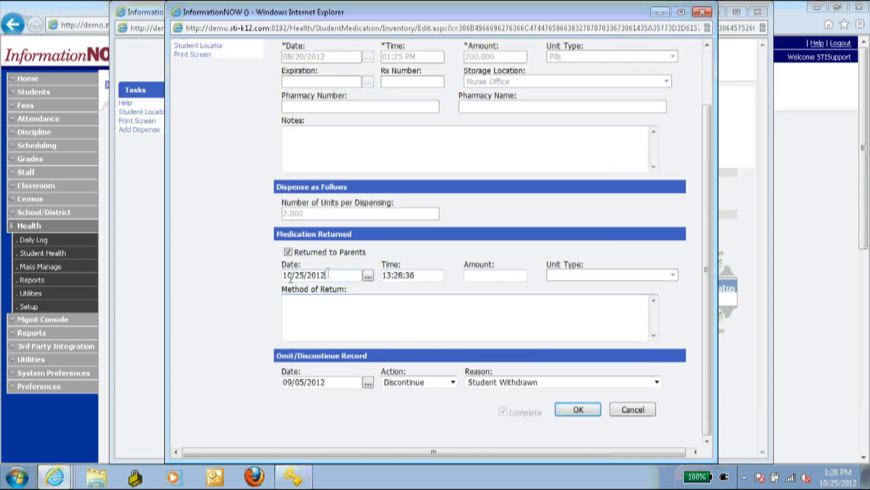
left_click_drag(329, 274, 267, 274)
type("9/5/12")
left_click(496, 277)
type("198")
left_click(494, 310)
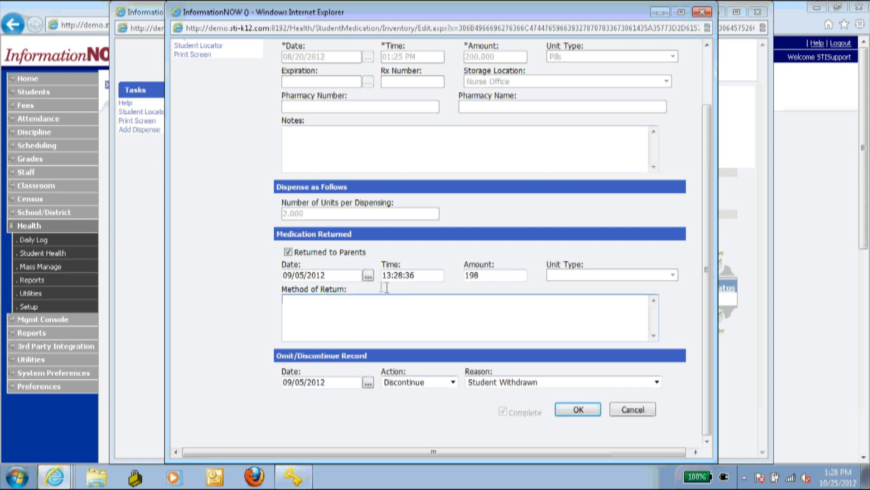
- Redo the return to parents with amount 198.00 and method Waste, then save
left_click(299, 253)
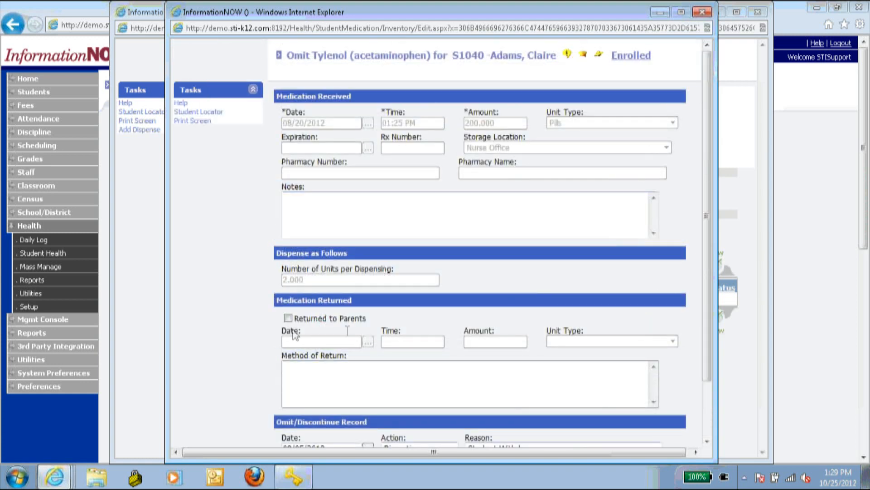
left_click(288, 318)
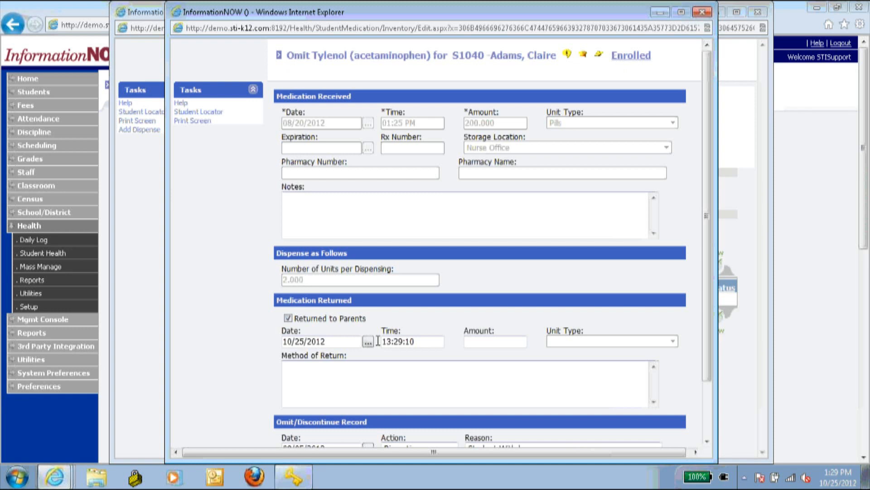
left_click(494, 341)
type("198.00")
key("Tab")
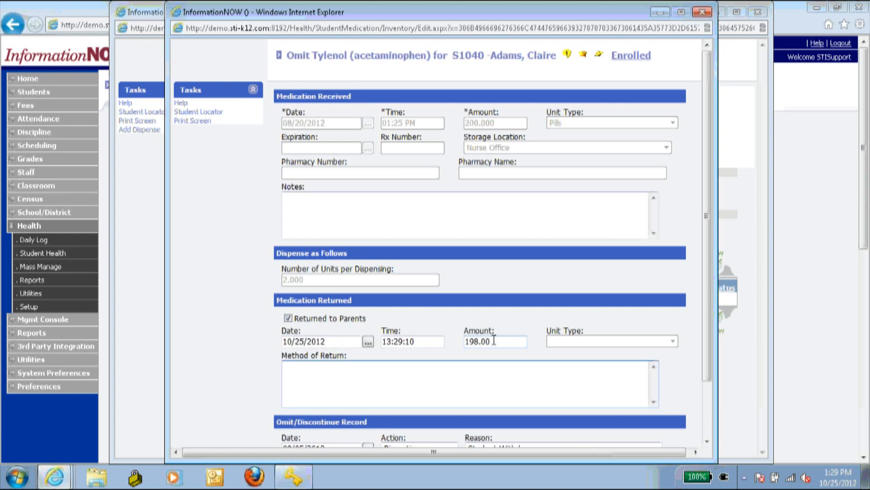
type("Waste")
left_click(229, 309)
scroll(229, 308, "down", 2)
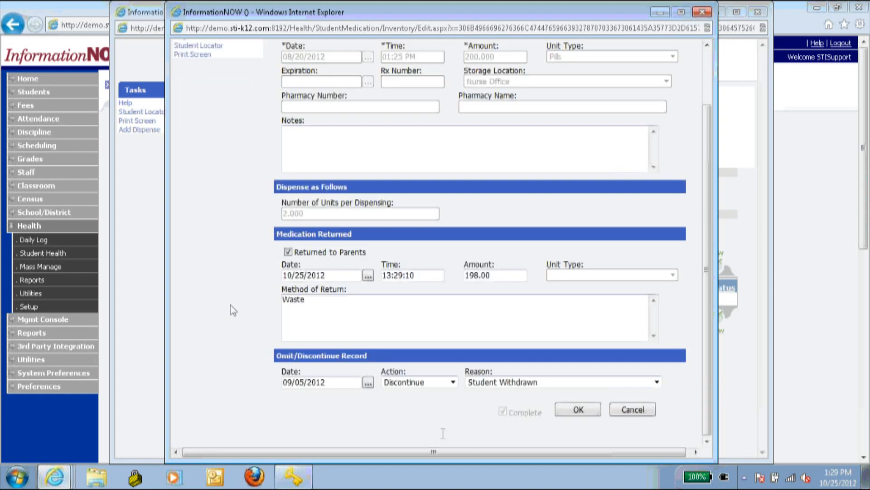
left_click(574, 409)
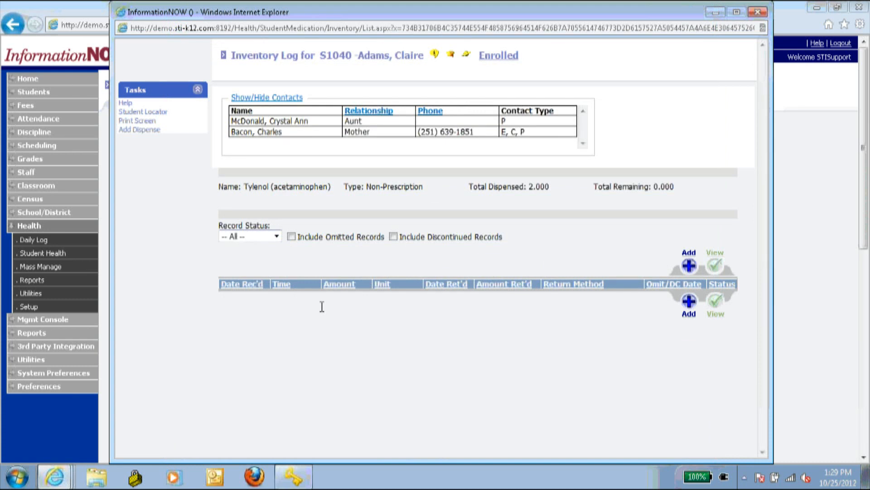
- Include discontinued records in the Tylenol inventory log
left_click(394, 237)
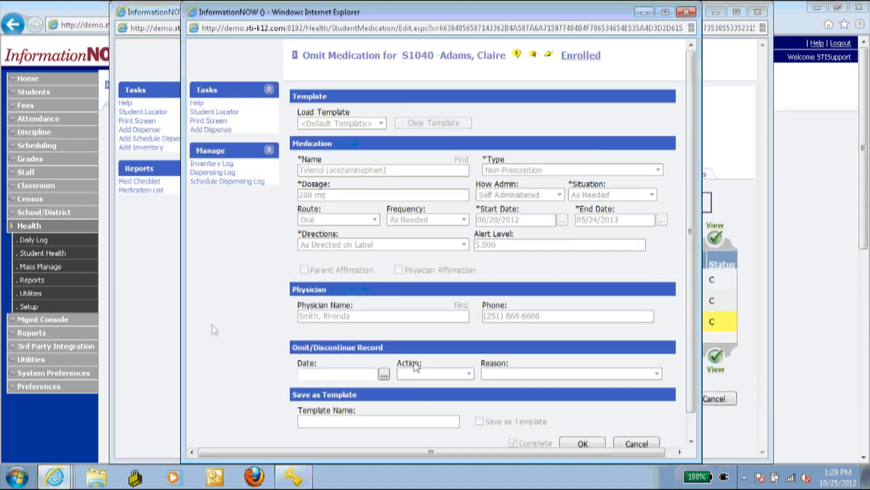
scroll(218, 325, "down", 1)
scroll(226, 326, "up", 1)
scroll(227, 326, "down", 1)
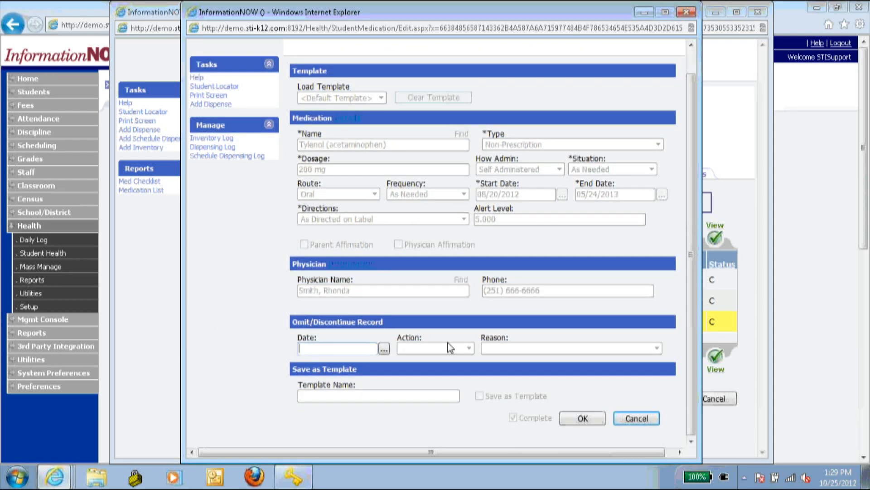
- Discontinue the Tylenol medication on 09/05/2012 for Student Withdrawn and save
type("9/5/1")
left_click(444, 342)
left_click(418, 372)
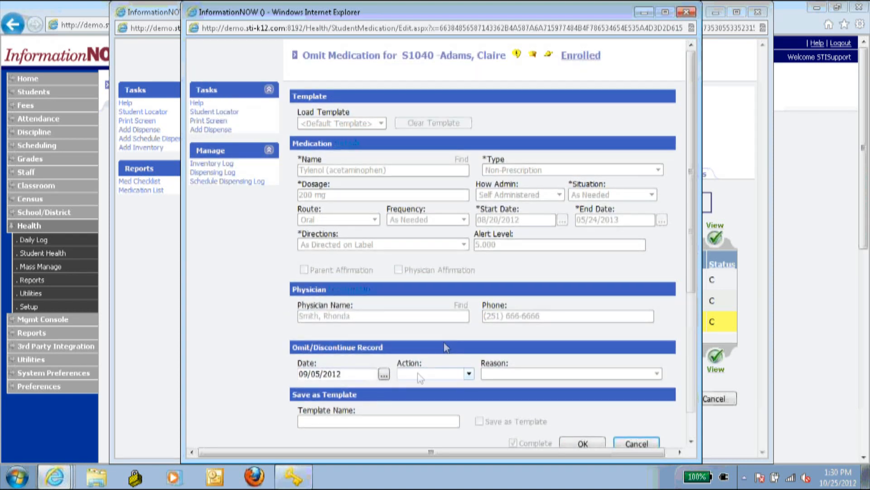
left_click(418, 394)
left_click(507, 374)
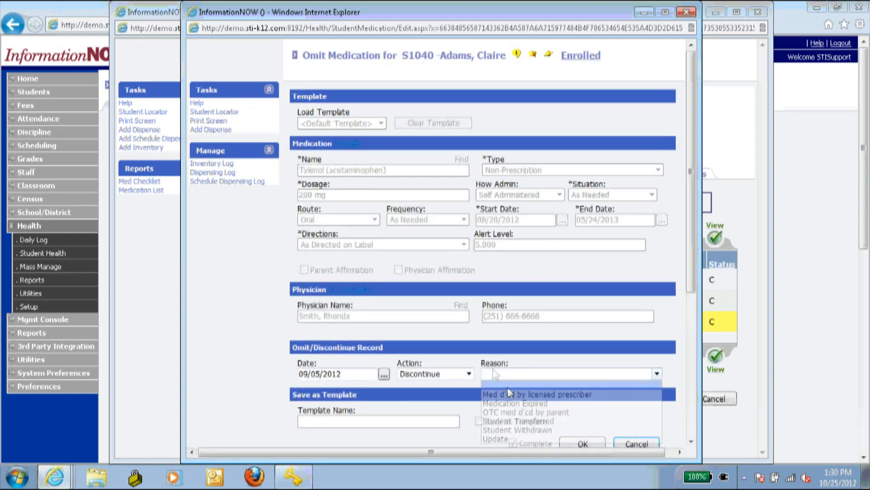
left_click(525, 431)
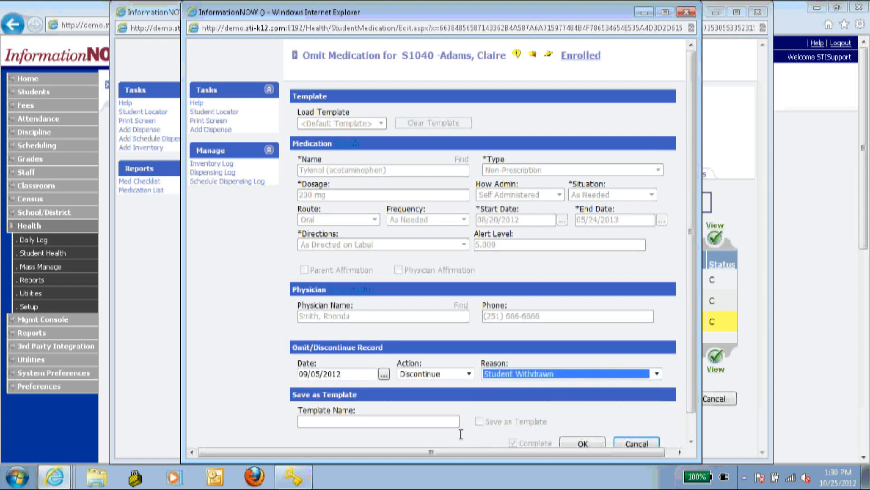
scroll(472, 431, "down", 1)
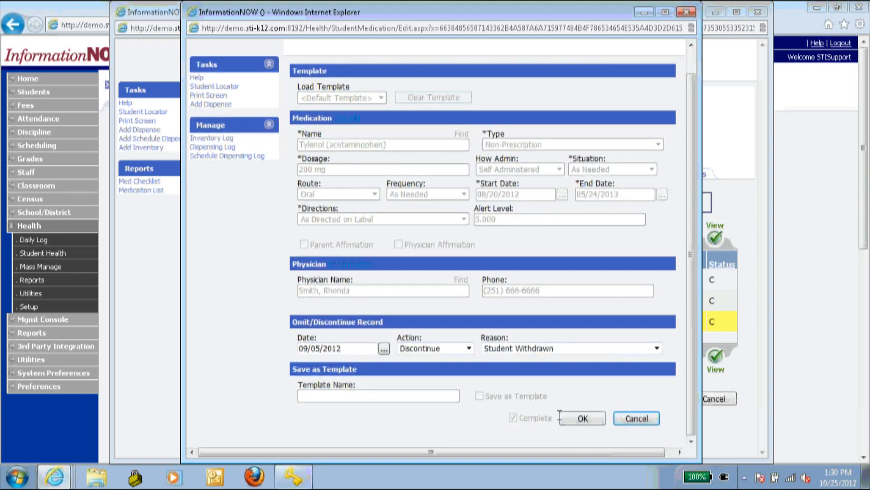
left_click(585, 419)
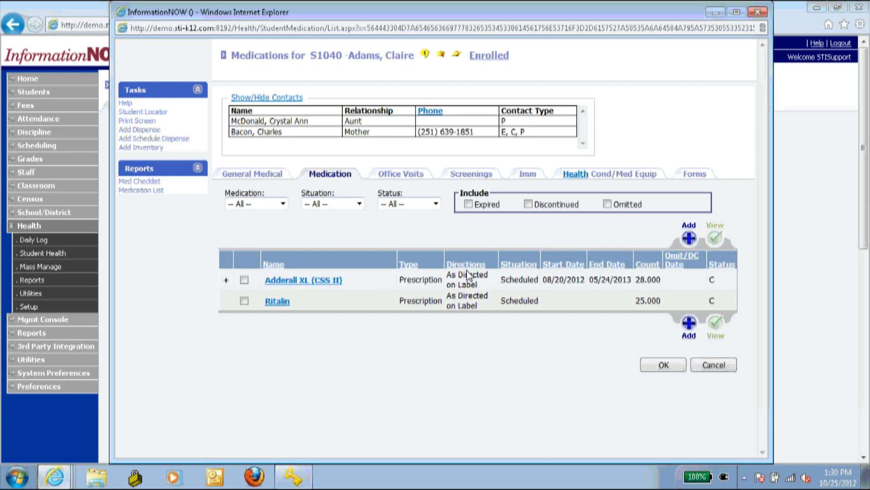
- Include expired, discontinued and omitted medications so Tylenol shows as D-09/05/2012
left_click(473, 205)
left_click(473, 205)
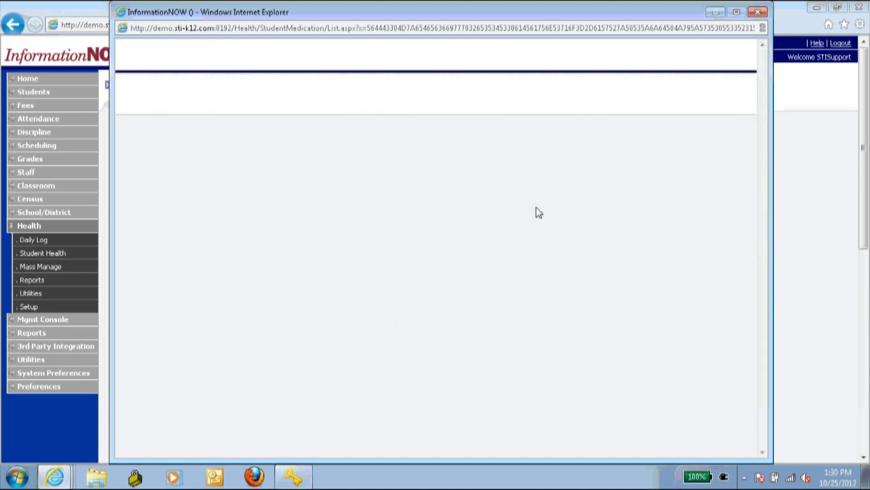
left_click(528, 205)
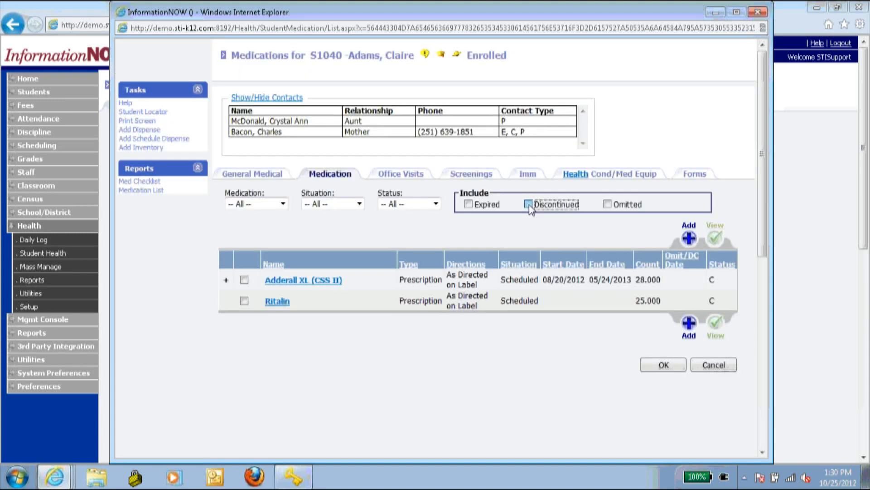
left_click(608, 204)
left_click(469, 205)
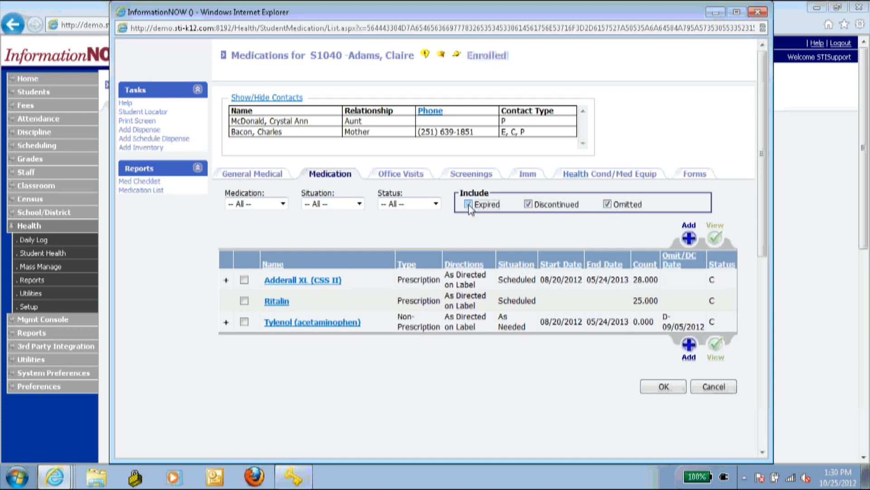
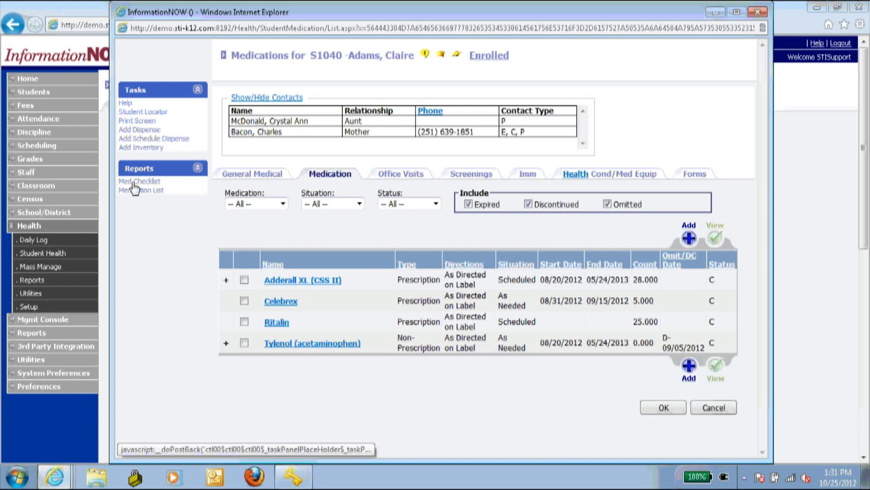
- Show the student's Office Visits, listing the 06/02/2011 and 04/01/2011 fever visits
left_click(849, 373)
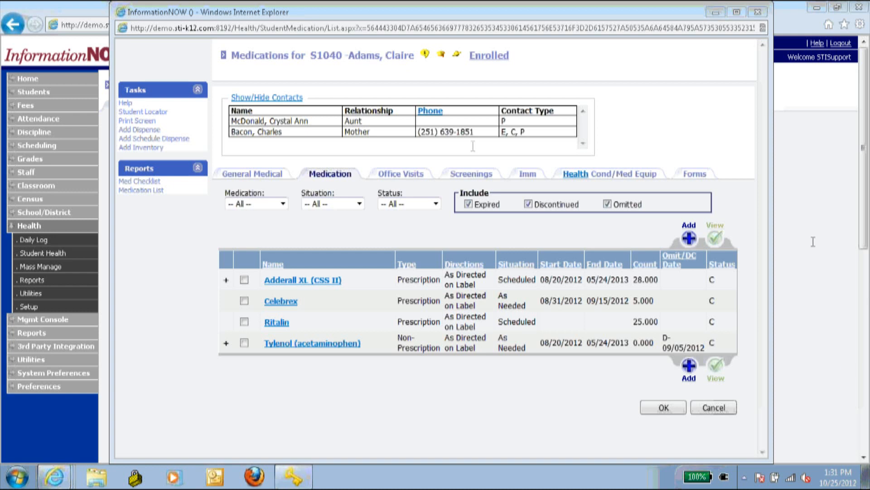
left_click(408, 176)
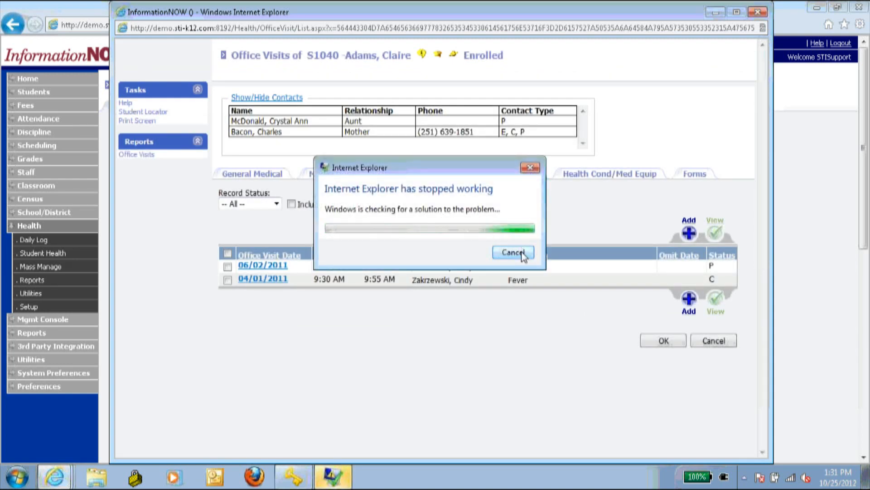
- Dismiss the IE crash notice, return to Office Visits, and start a new office visit
left_click(513, 252)
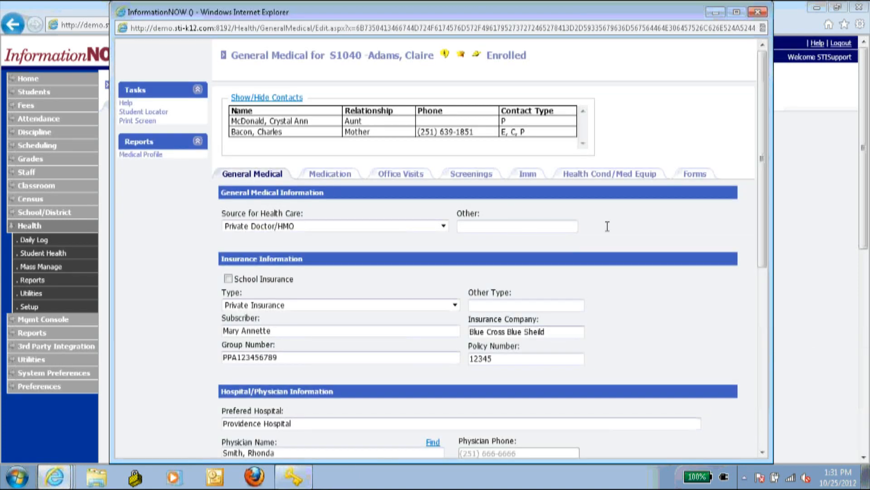
left_click(408, 176)
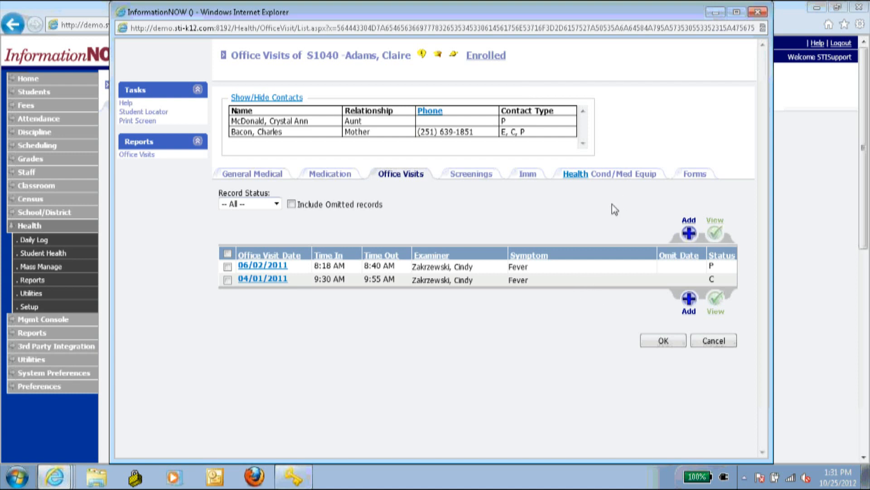
left_click(689, 232)
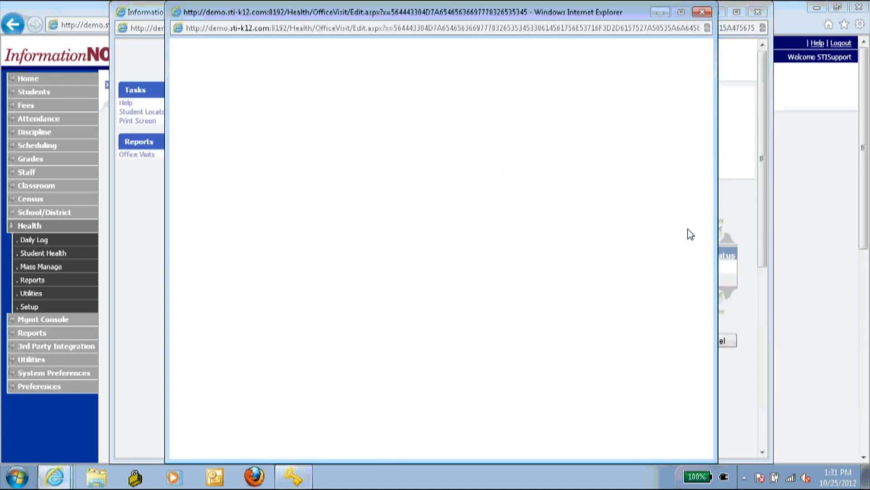
- Keep the default visit template and set the visit's time out to 12:00
left_click(358, 124)
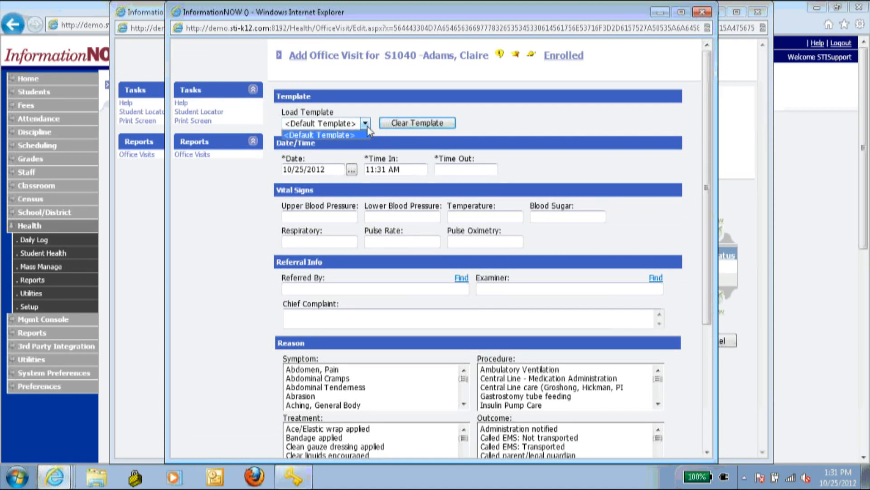
left_click(357, 125)
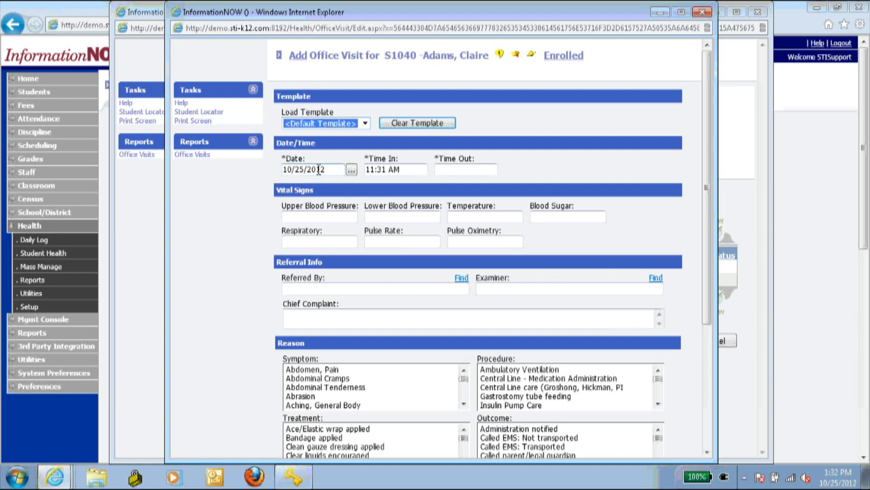
left_click(451, 168)
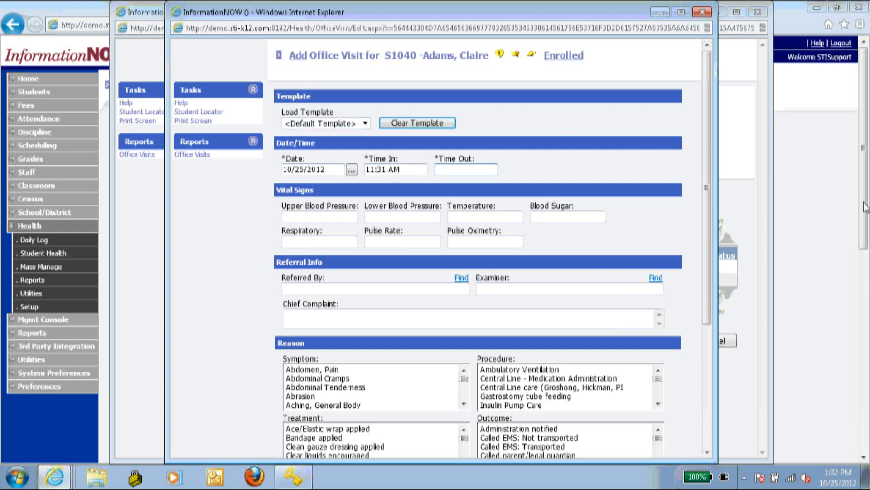
type("12:00")
left_click(243, 236)
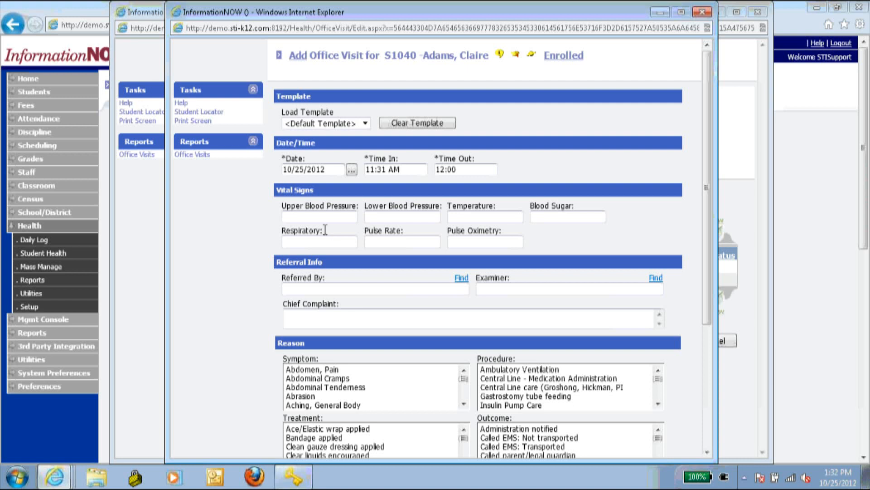
- Choose symptom Abdomen, Pain, treatment Given a snack, and outcome Student - Return to class
scroll(252, 243, "down", 3)
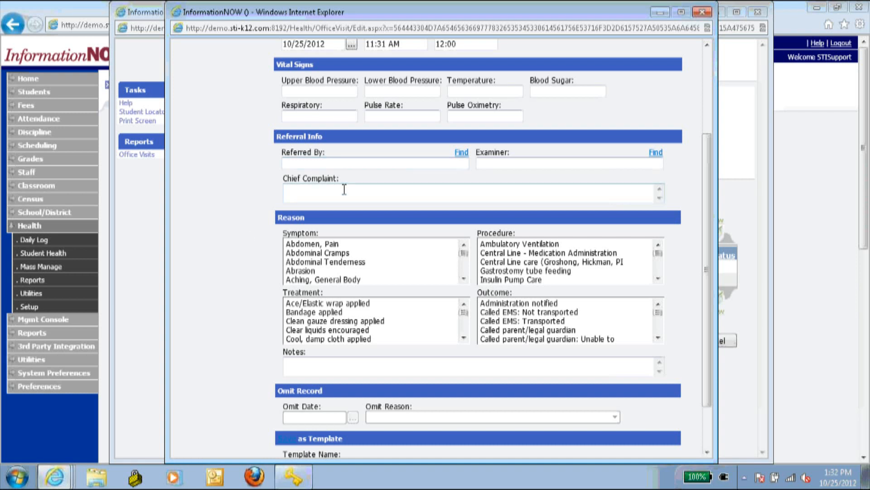
scroll(347, 186, "down", 1)
scroll(349, 177, "down", 1)
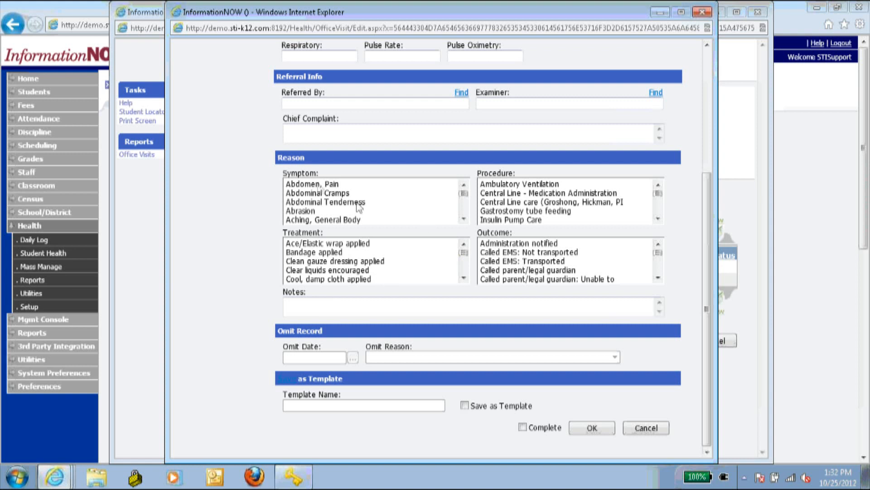
left_click(320, 185)
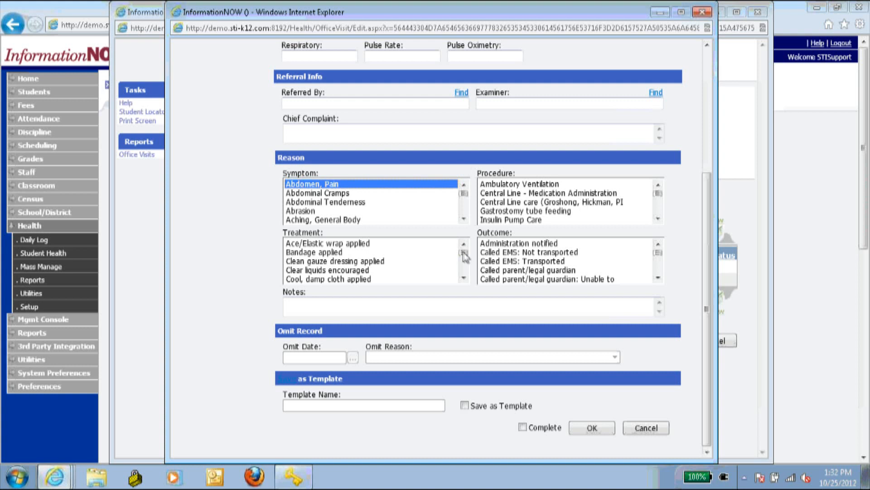
left_click_drag(657, 252, 657, 277)
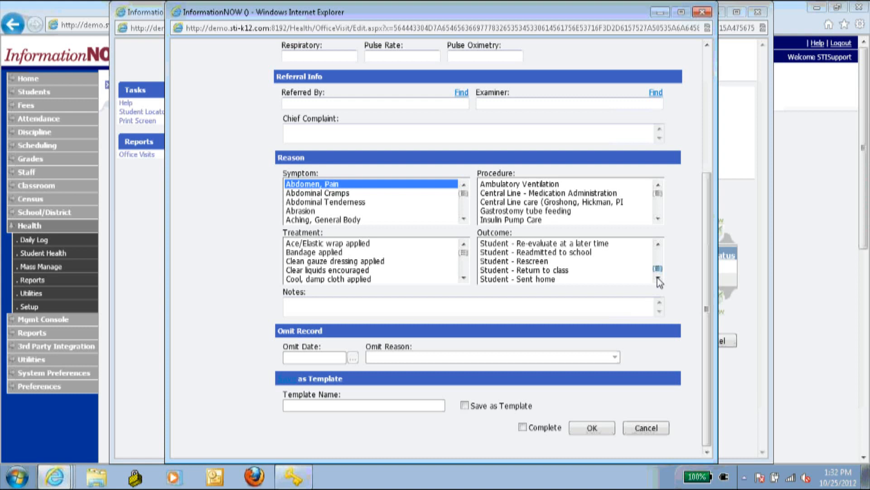
left_click(548, 271)
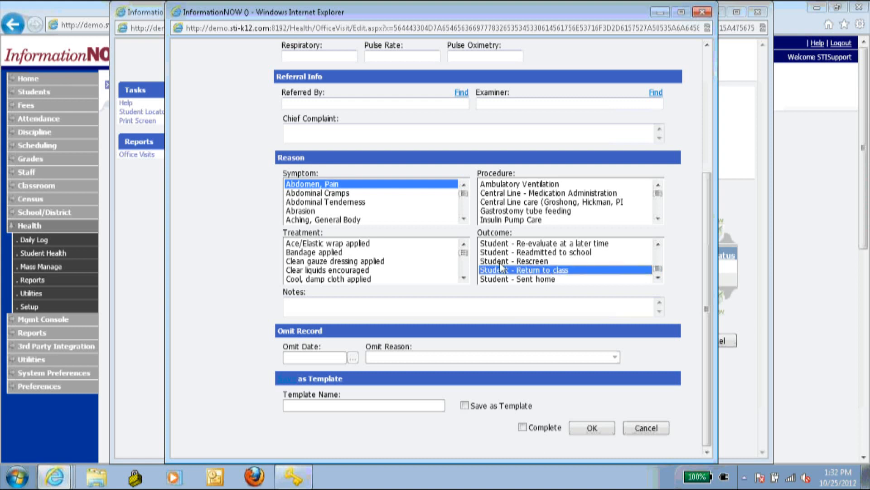
left_click(464, 255)
mouse_move(465, 258)
left_mouse_down()
mouse_move(467, 280)
mouse_move(468, 270)
left_mouse_up()
scroll(470, 272, "up", 8)
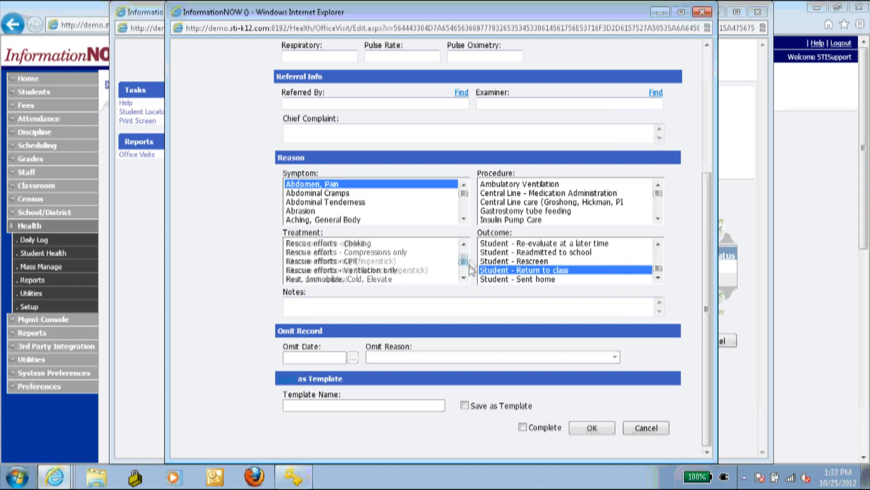
left_click(355, 280)
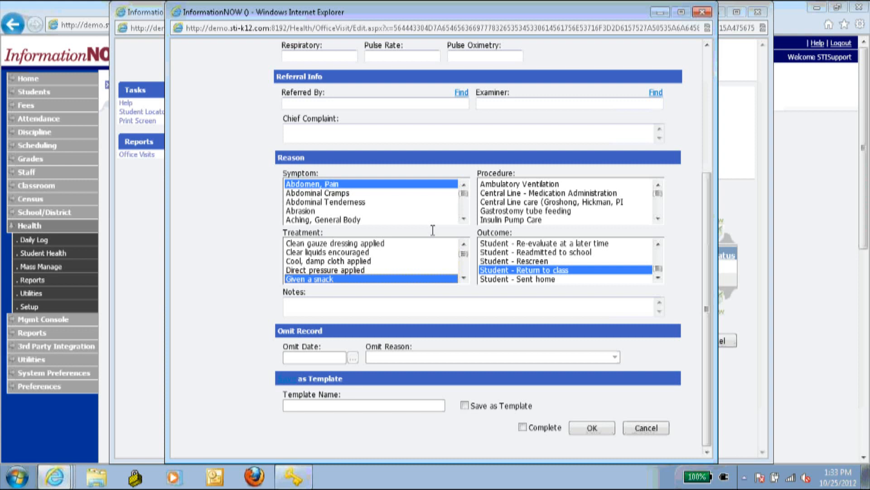
left_click(337, 312)
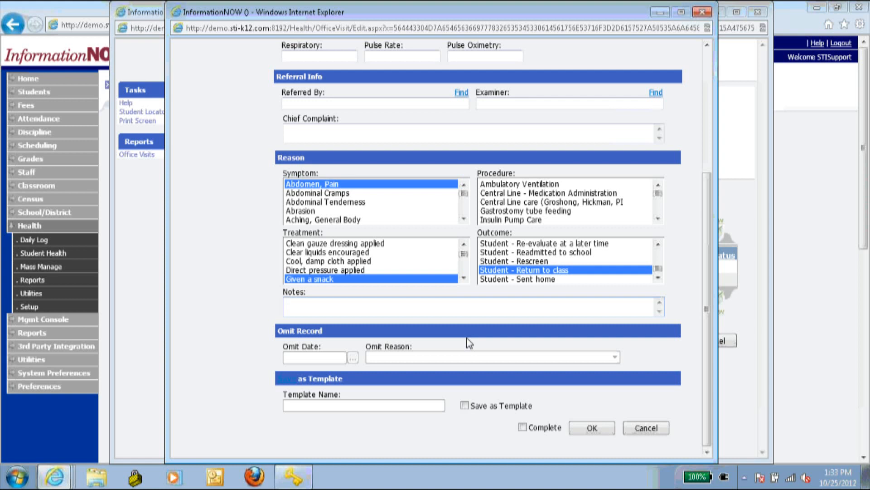
- Have the visit saved as a template named 'Tummy Ache'
left_click(475, 405)
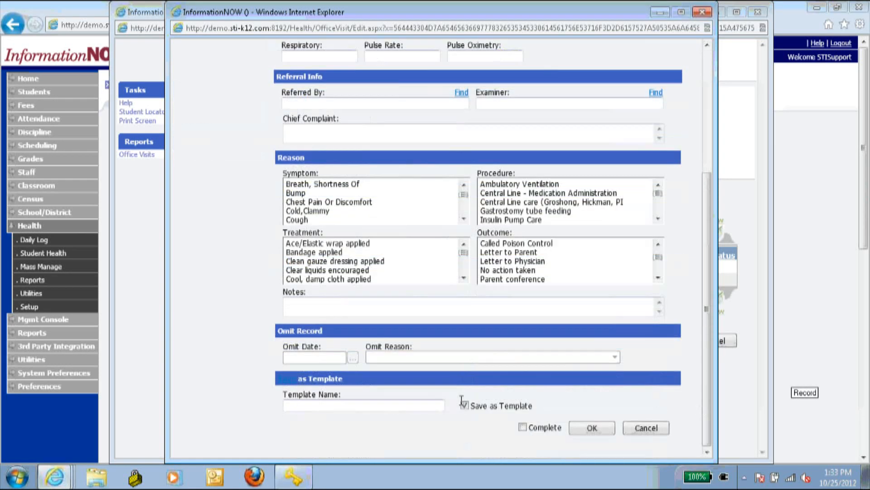
left_click(365, 404)
type("Tummy Ache")
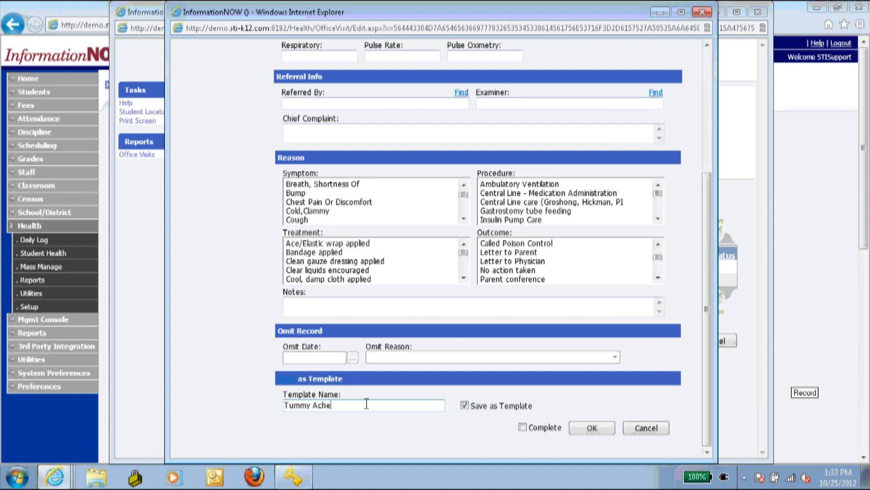
key("Tab")
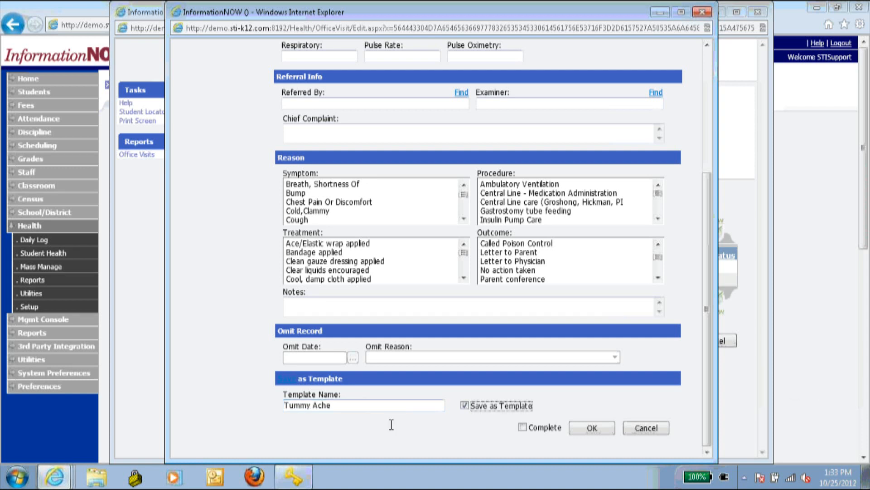
- Mark the visit complete, save it, and discard the new blank visit form
left_click(522, 427)
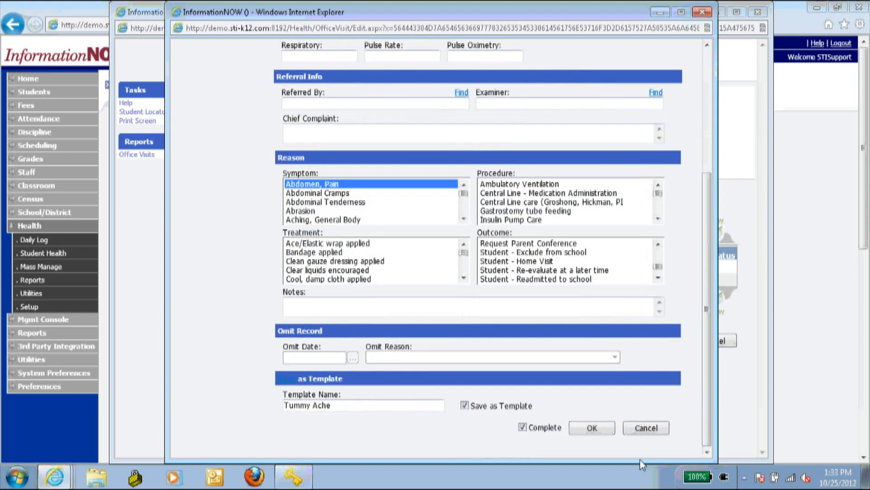
left_click(592, 428)
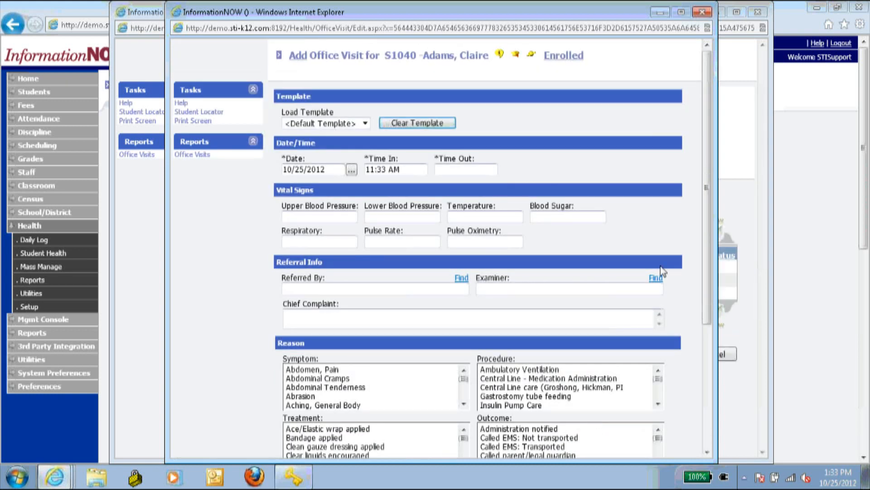
scroll(660, 300, "down", 5)
scroll(609, 274, "down", 3)
left_click(666, 431)
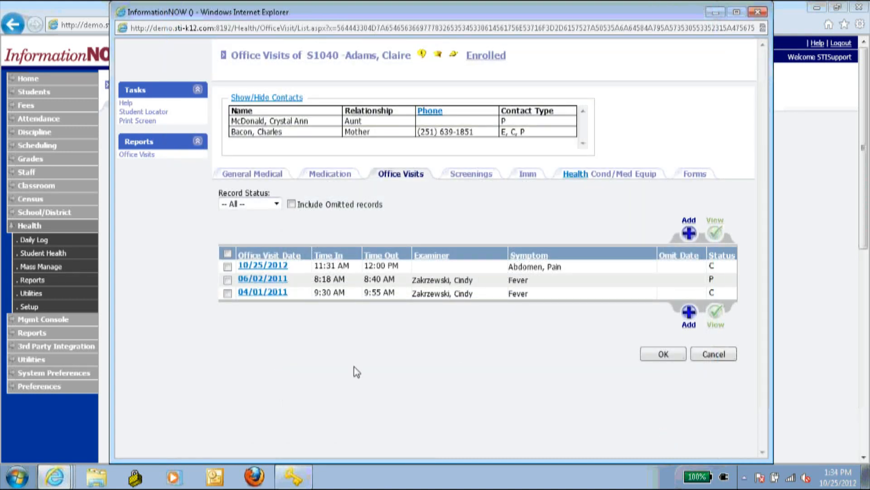
- Omit the 10/25/2012 visit with omit date 9/5/12 and reason Documentation Error
left_click(294, 268)
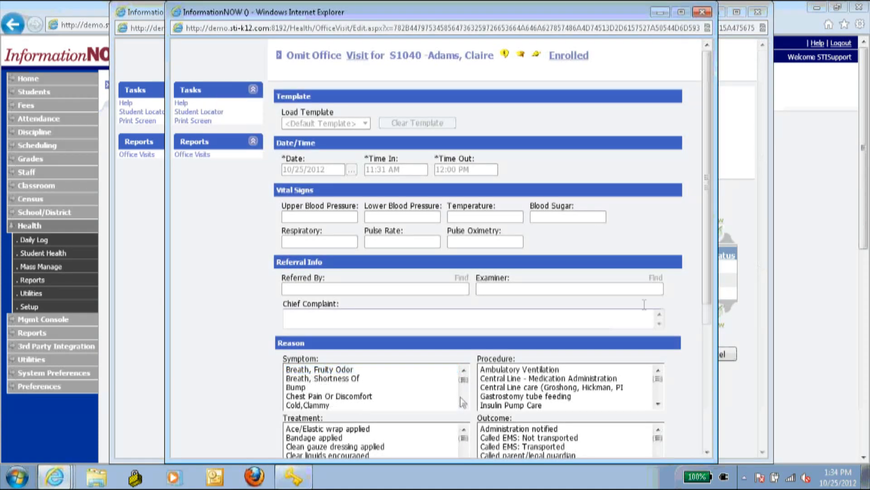
left_click_drag(710, 282, 711, 438)
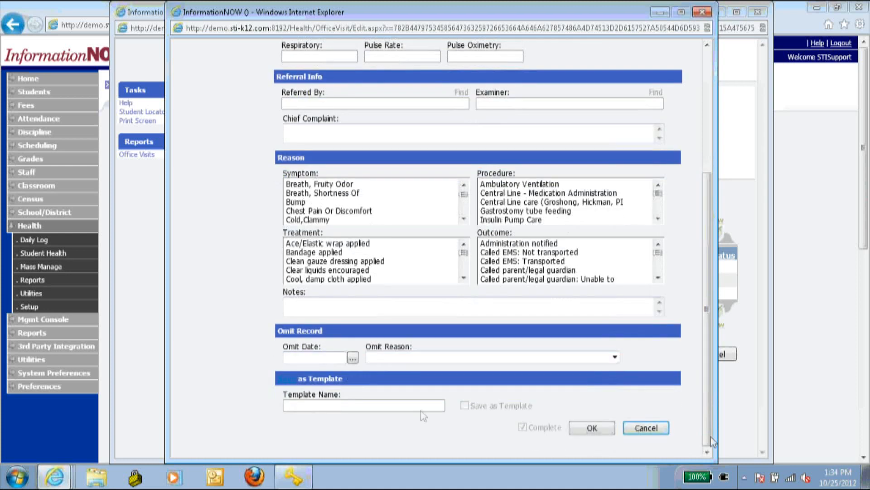
left_click(314, 357)
type("9/5/12")
left_click(403, 356)
left_click(437, 385)
scroll(437, 385, "up", 5)
scroll(437, 385, "down", 1)
scroll(685, 371, "down", 5)
left_click(462, 358)
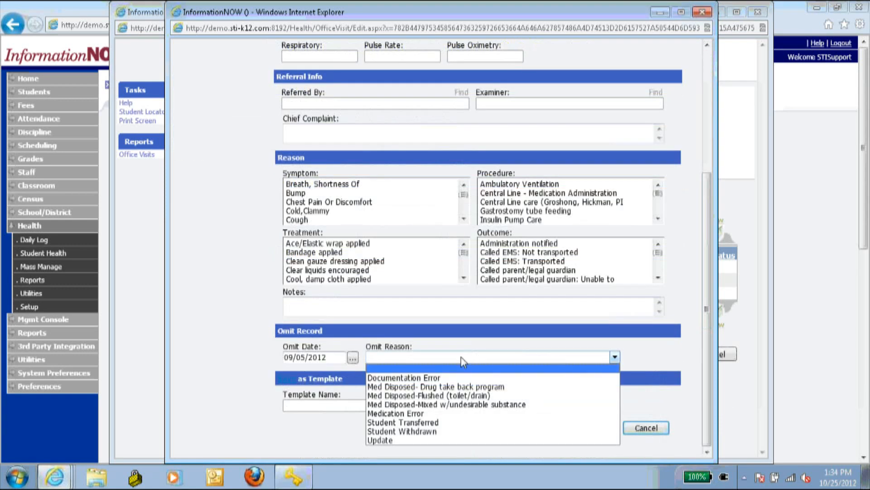
left_click(453, 378)
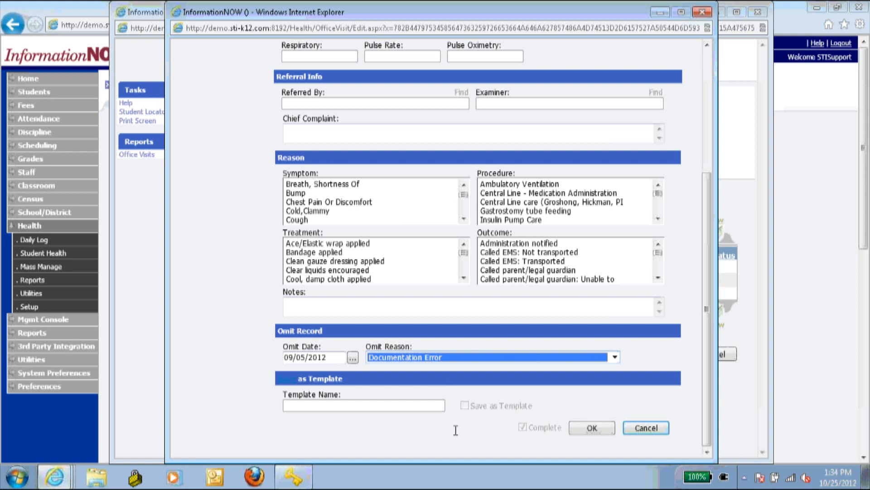
left_click(598, 428)
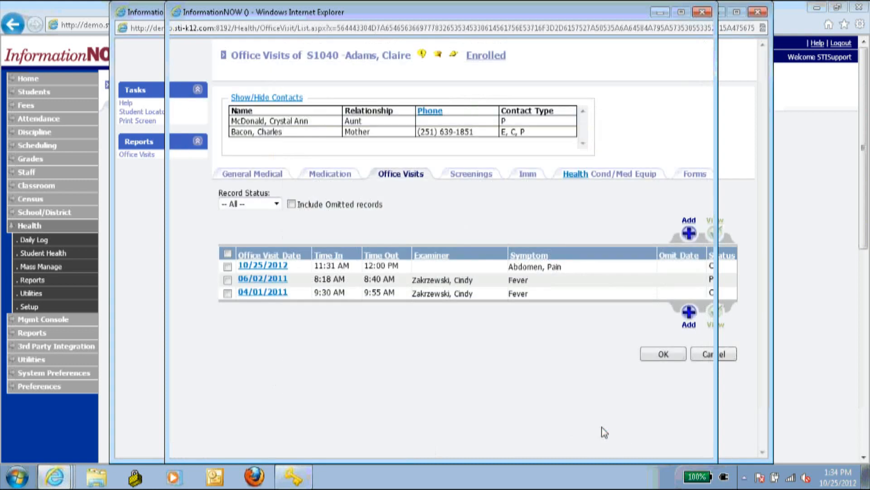
- Show omitted visits, then view the student's Height/Weight, Sit and Reach, and X Pullups screenings
left_click(291, 204)
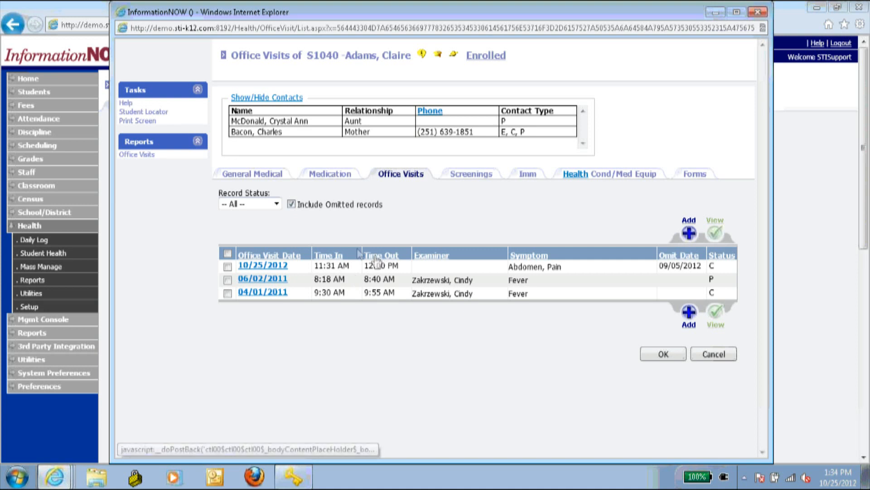
left_click(471, 177)
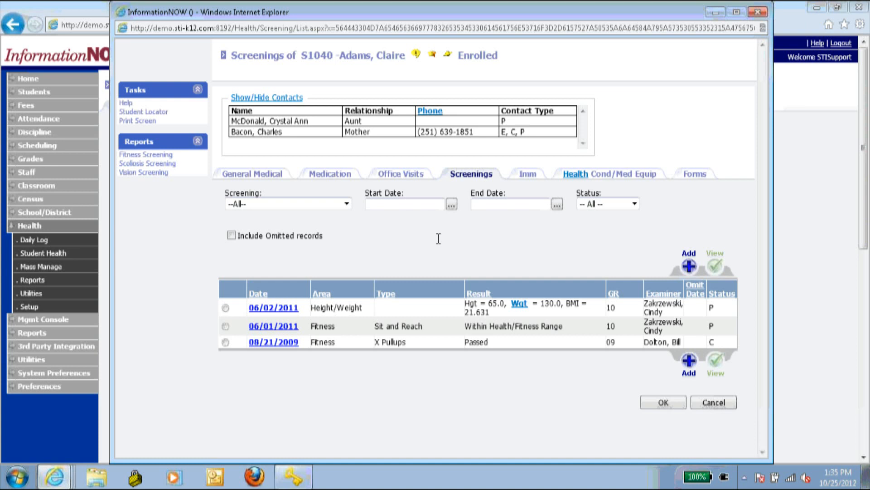
- Filter the screenings to Height/Weight and start a new Height/Weight screening
left_click(347, 204)
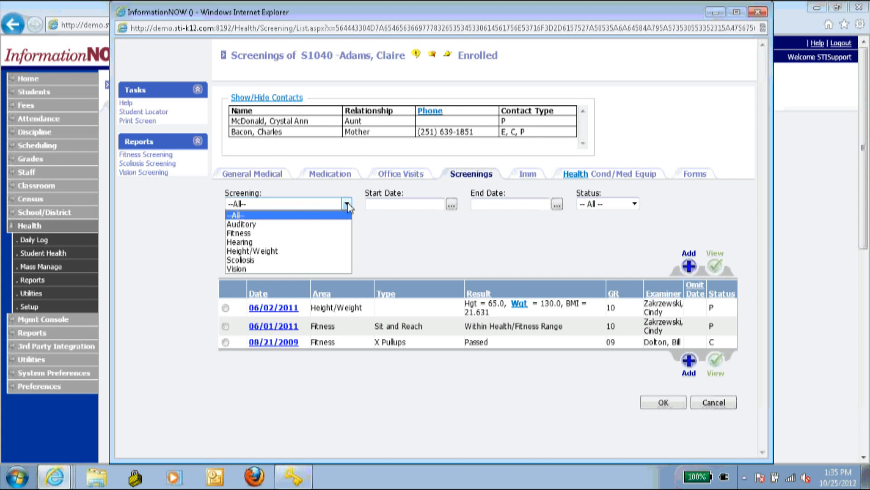
left_click(306, 250)
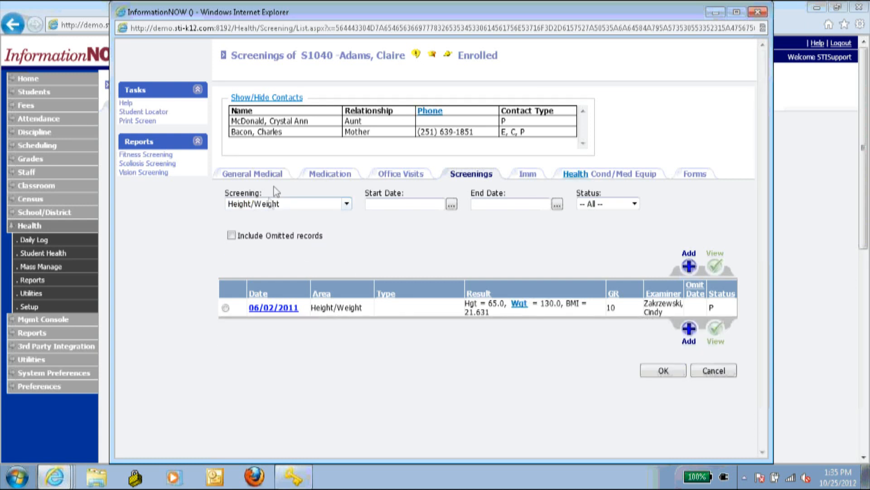
left_click(689, 266)
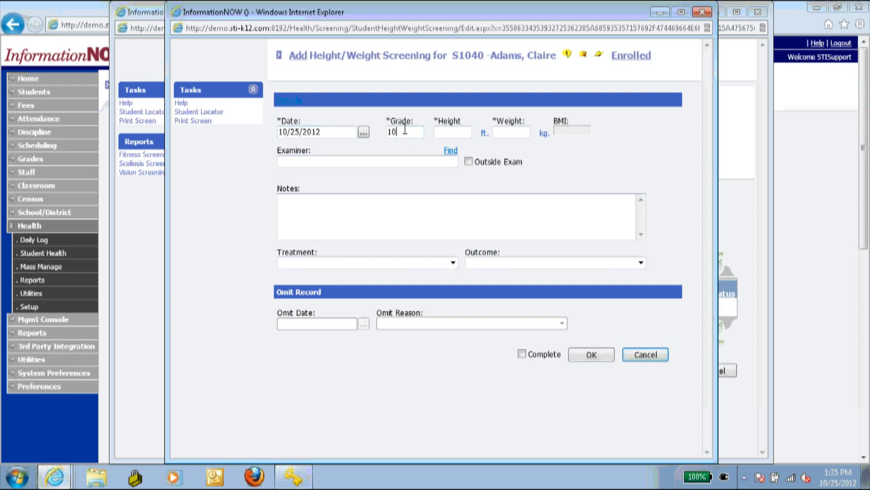
- Enter height 60 and weight 115 so the BMI calculates to 22.457
left_click(458, 132)
type("25")
key("BackSpace")
key("Tab")
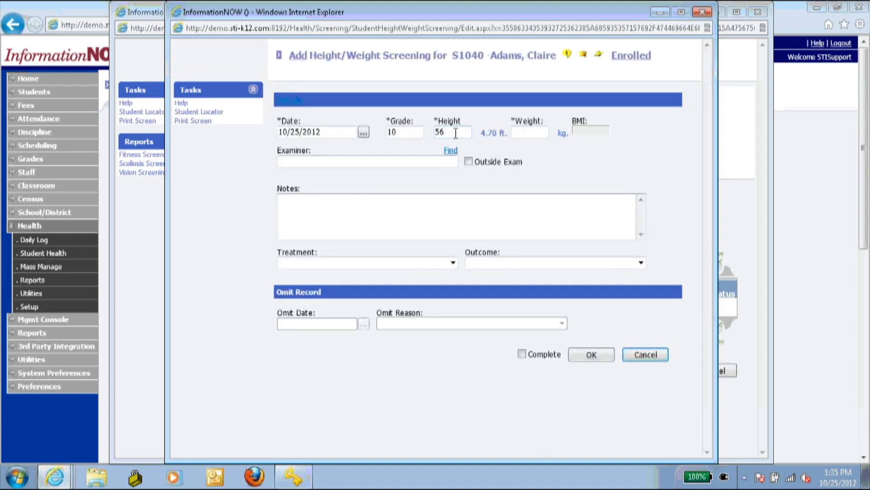
left_click_drag(442, 132, 448, 132)
key("BackSpace")
key("BackSpace")
type("60")
left_click(525, 131)
type("115")
left_click(553, 143)
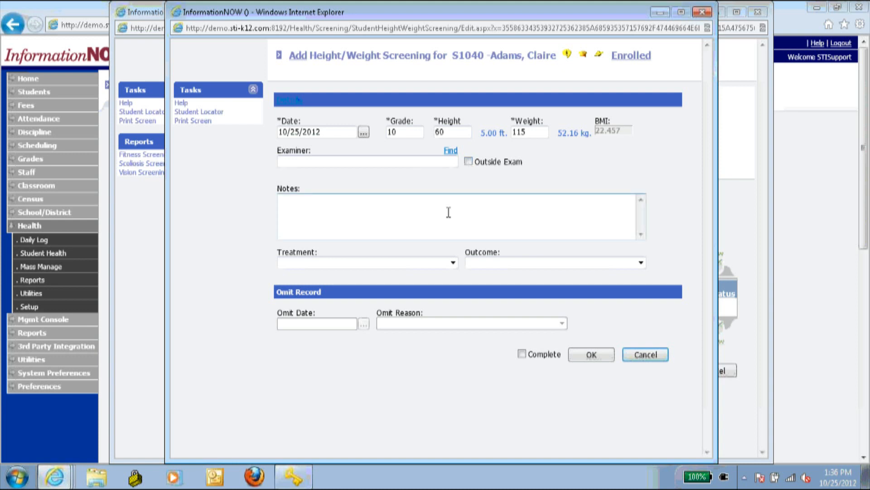
- Mark the Height/Weight screening complete, save it, and return to the list
left_click(359, 216)
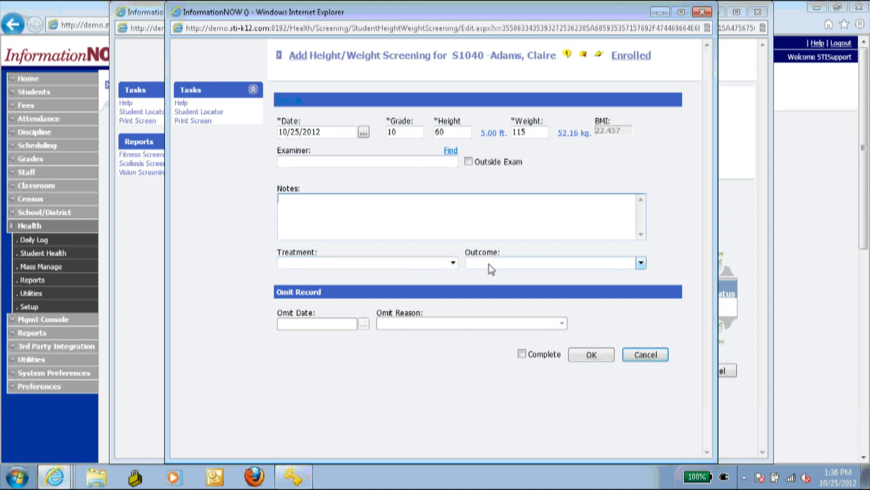
left_click(522, 354)
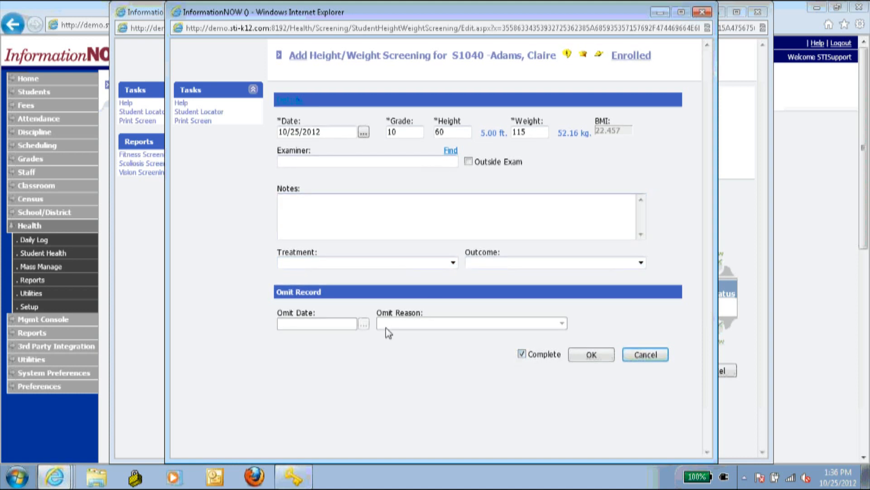
left_click(595, 358)
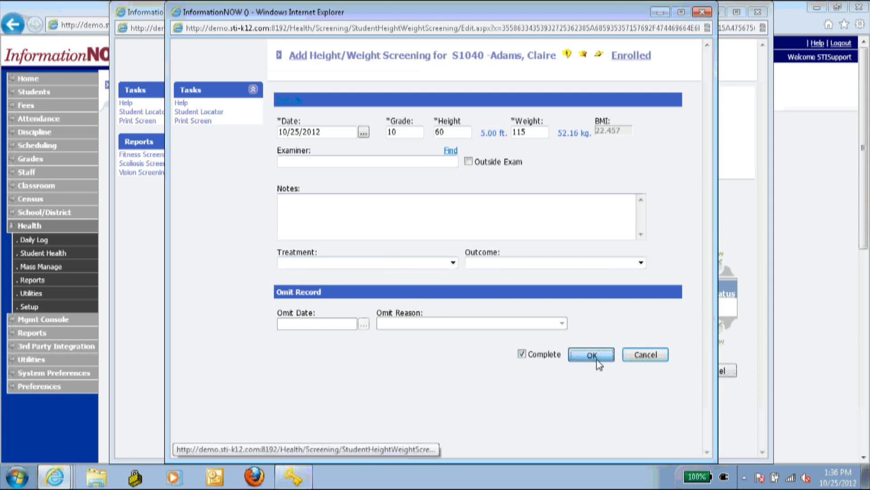
left_click(668, 356)
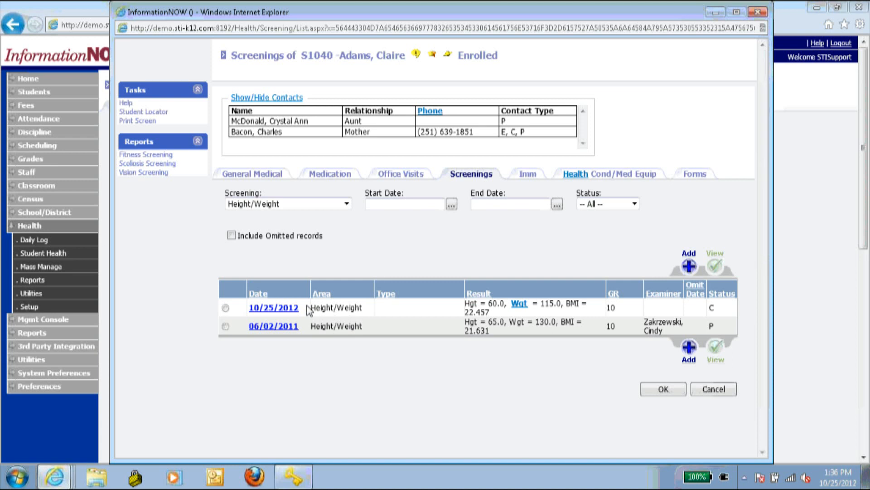
- Open the Screening type dropdown to change the screenings filter
left_click(312, 205)
left_click(312, 206)
left_click(312, 205)
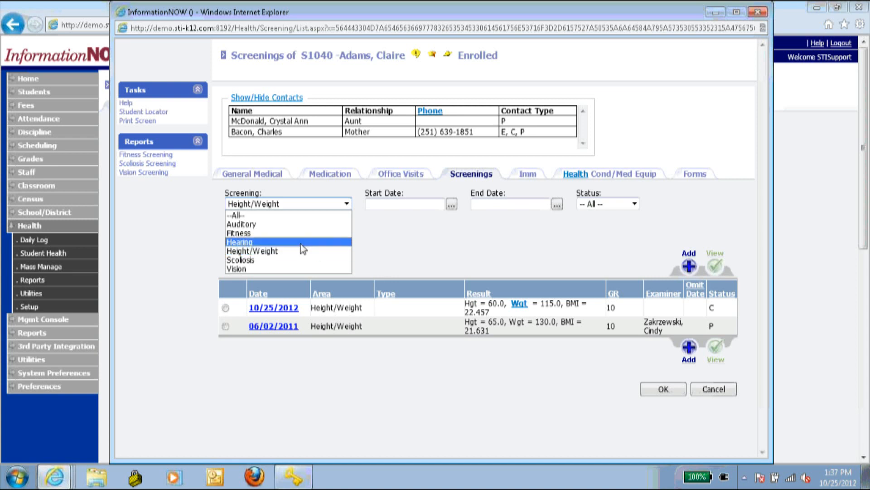
- Filter to Fitness screenings and review the 06/01/2011 Sit and Reach record without changes
left_click(303, 232)
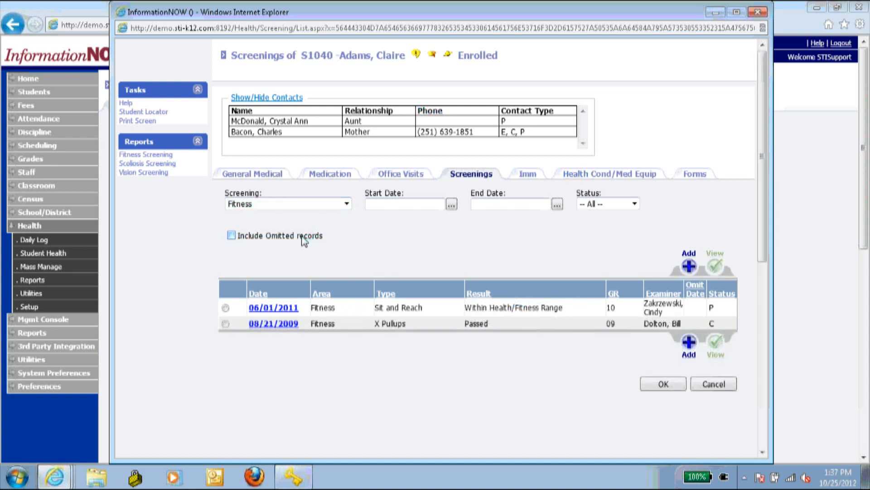
left_click(284, 308)
scroll(335, 331, "down", 4)
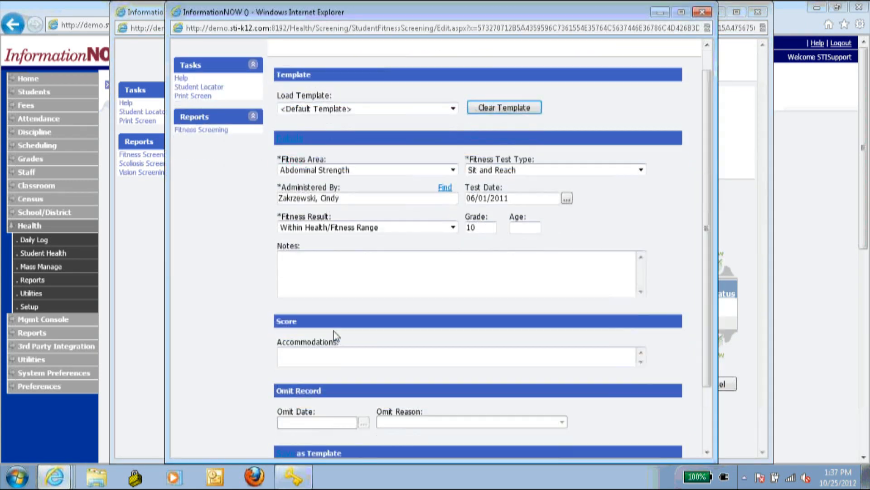
scroll(359, 313, "up", 4)
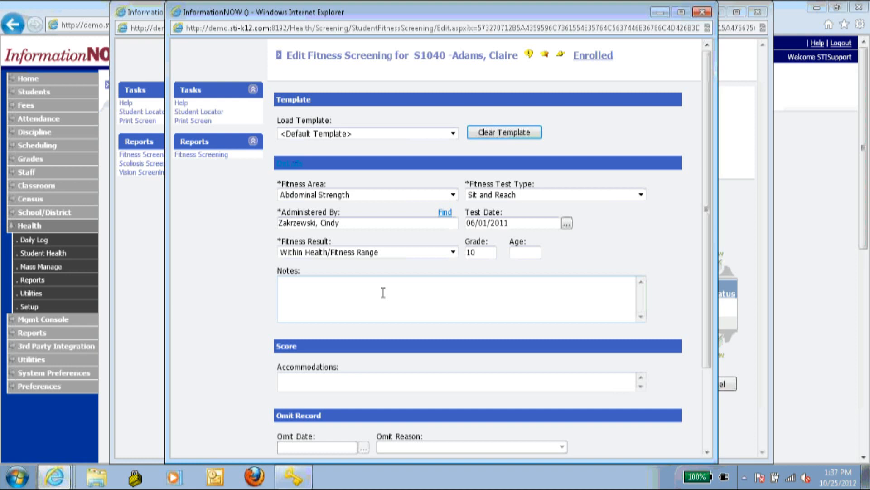
left_click(703, 11)
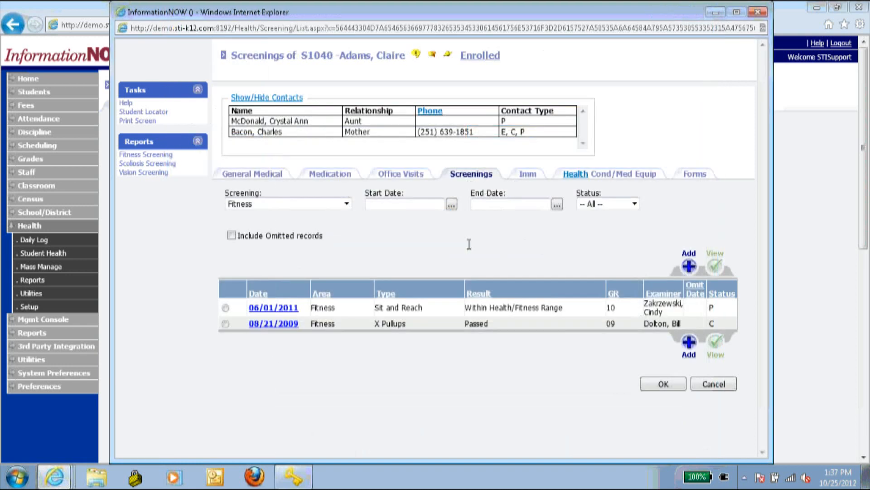
left_click(347, 203)
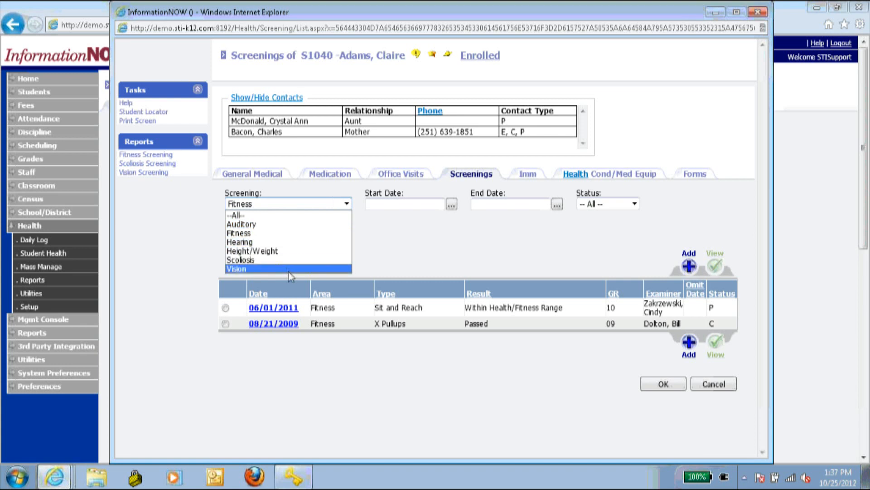
left_click(399, 256)
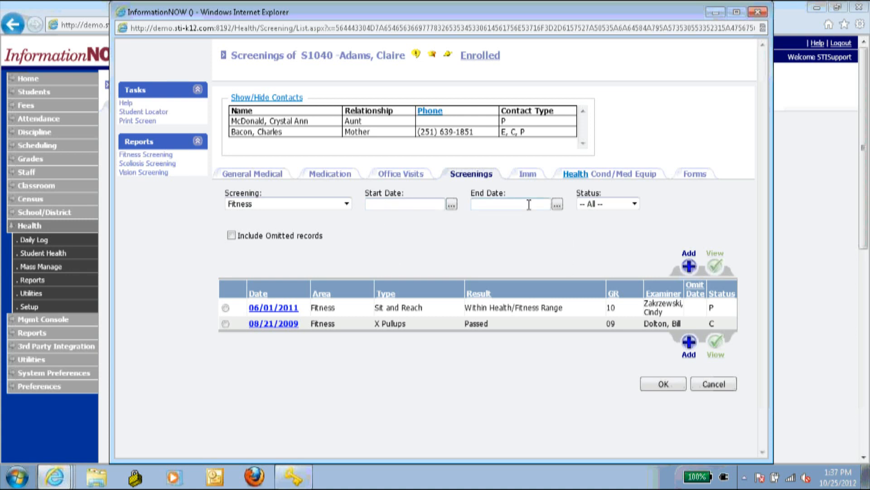
- Switch to the student's immunization records and preview the DTP shot record
left_click(528, 174)
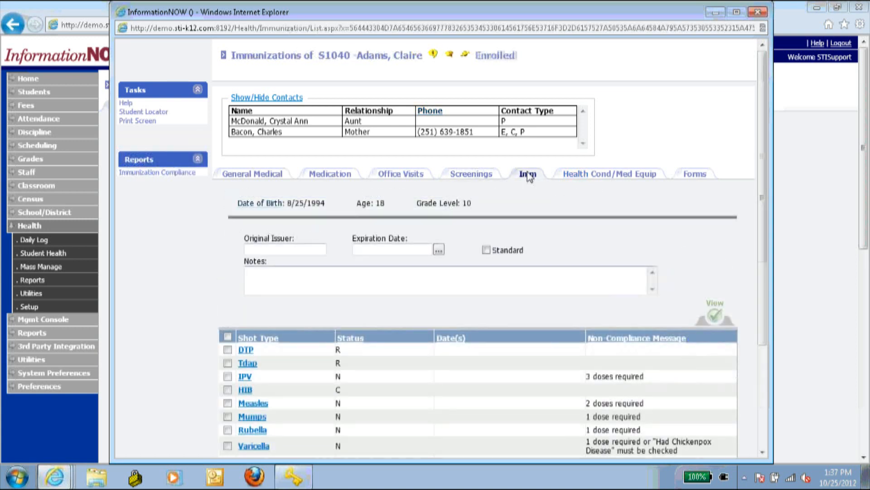
scroll(651, 244, "down", 3)
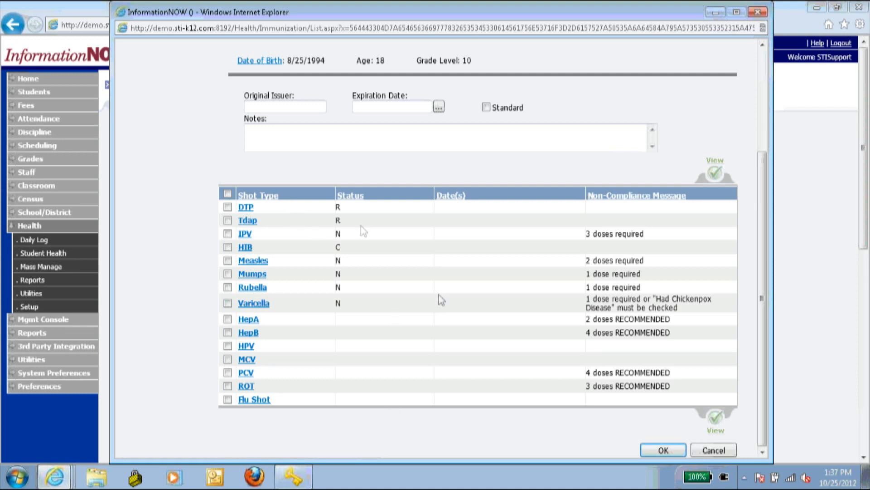
scroll(399, 226, "up", 5)
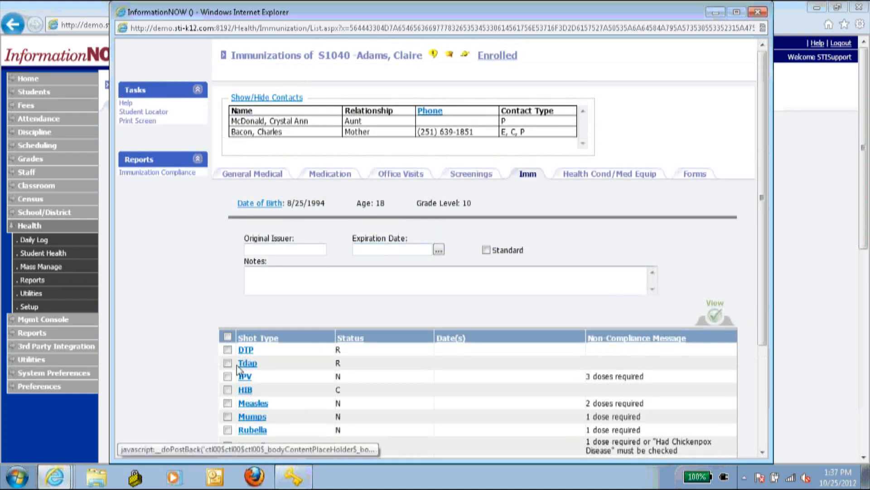
left_click(244, 349)
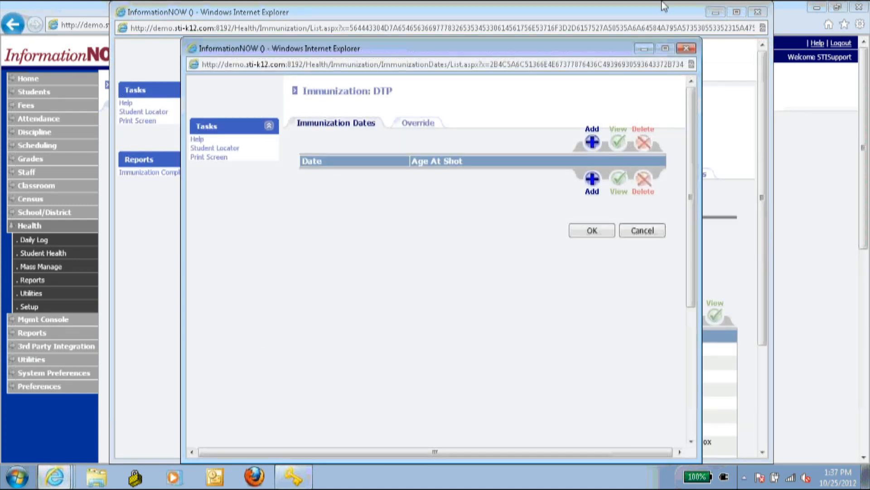
left_click(687, 48)
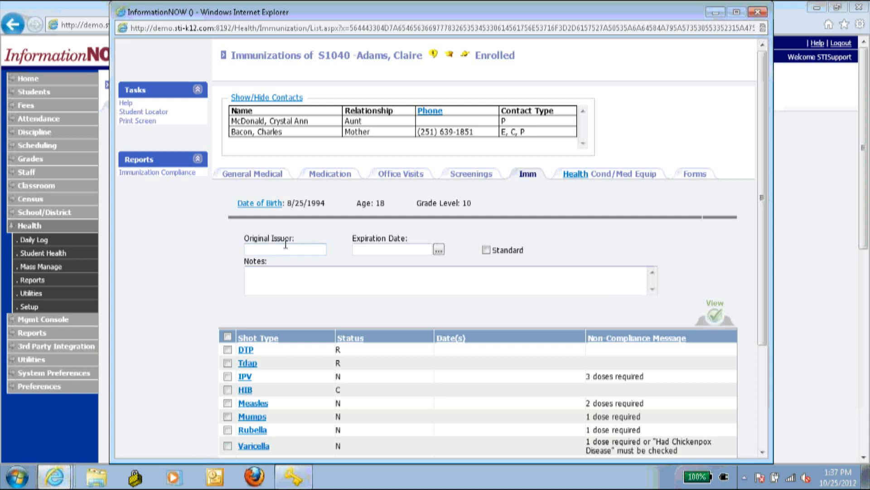
- Reopen the DTP immunization dates and begin adding a new dose date
left_click(372, 249)
left_click(485, 249)
left_click(485, 249)
left_click(318, 285)
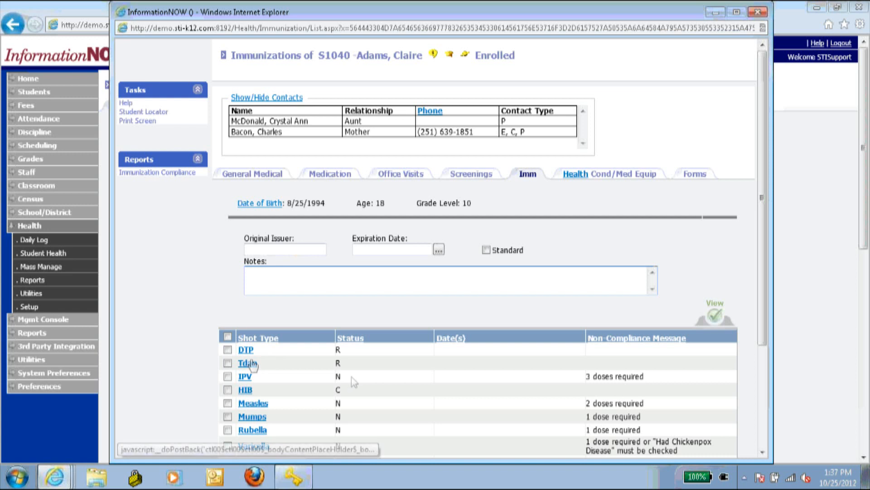
left_click(246, 350)
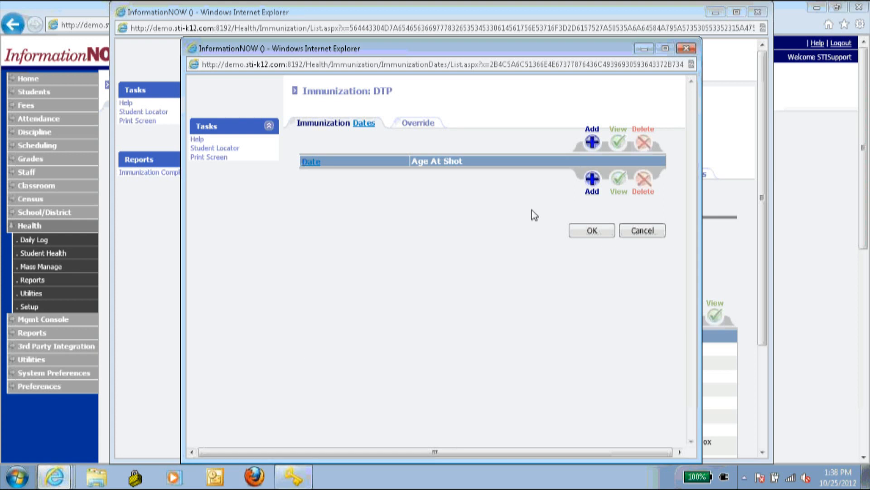
left_click(592, 141)
- Record a DTP dose dated 10/03/1995, correcting a mistyped 1992 date, and return to the shot list
left_click(438, 286)
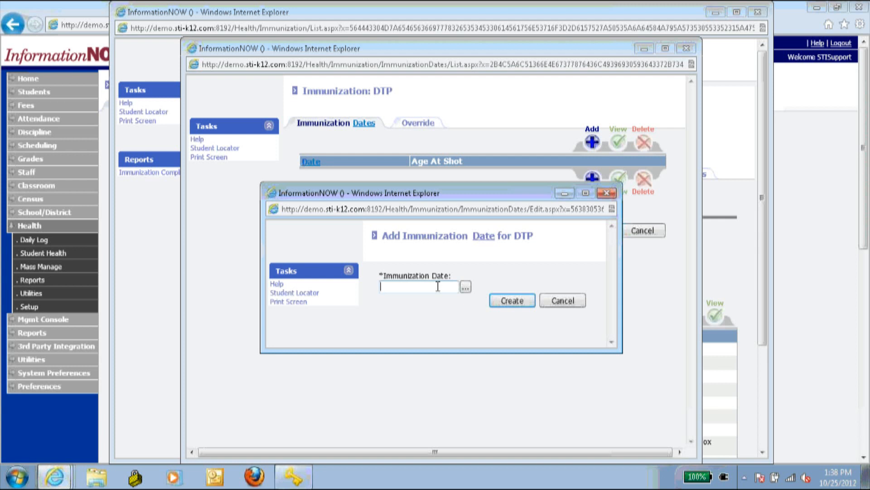
type("10/")
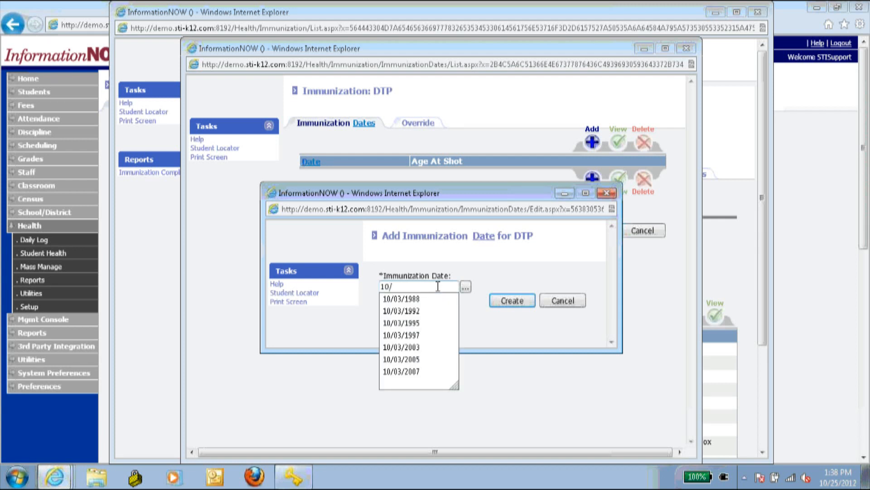
type("03")
type("/1992")
left_click(512, 302)
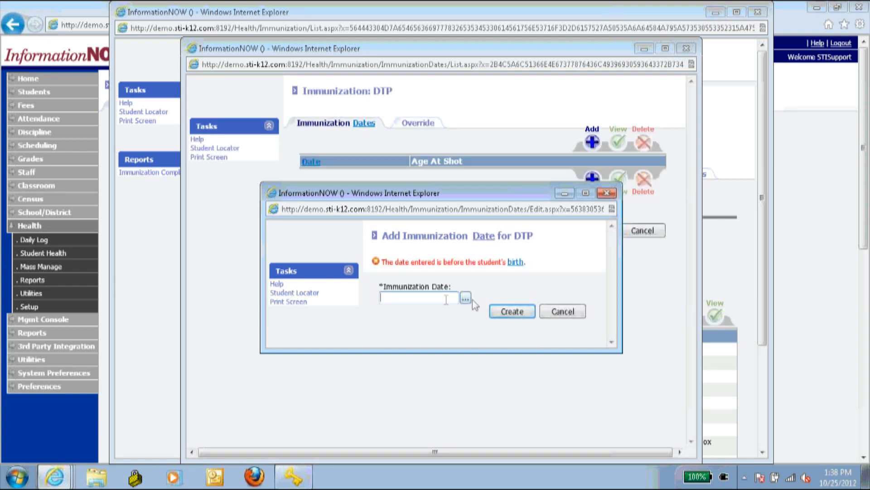
type("10/")
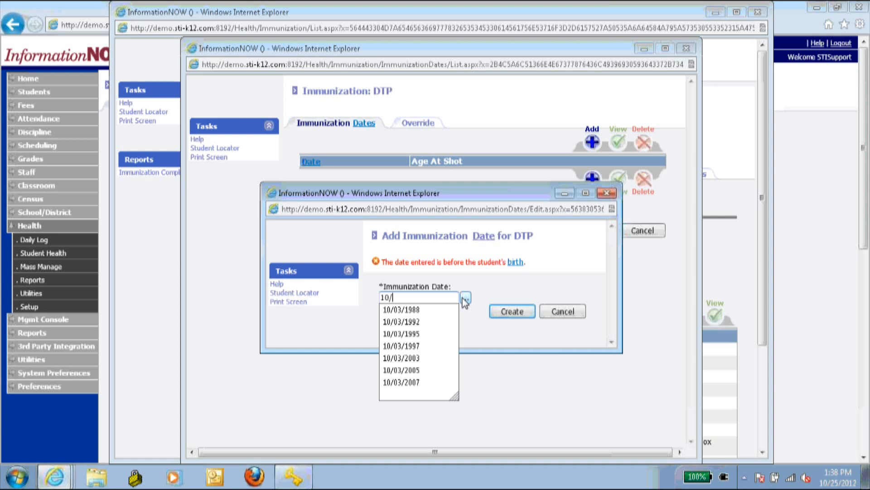
type("03/")
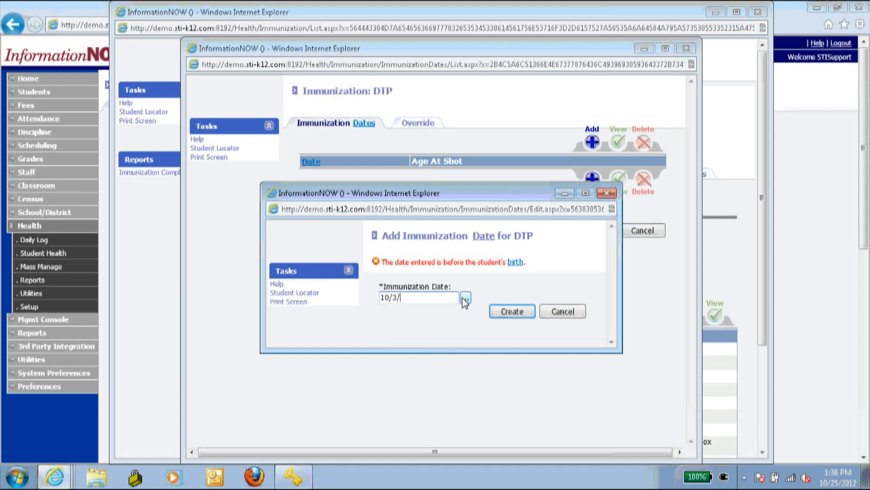
type("1995")
left_click(523, 311)
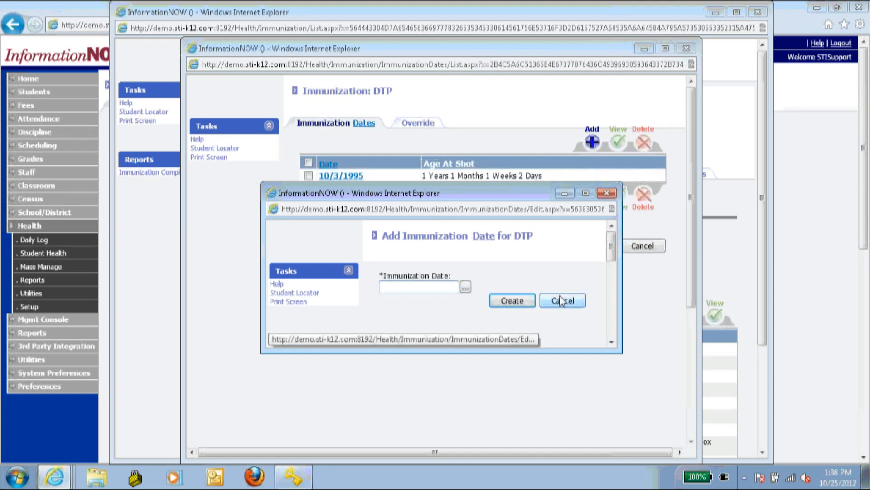
left_click(563, 301)
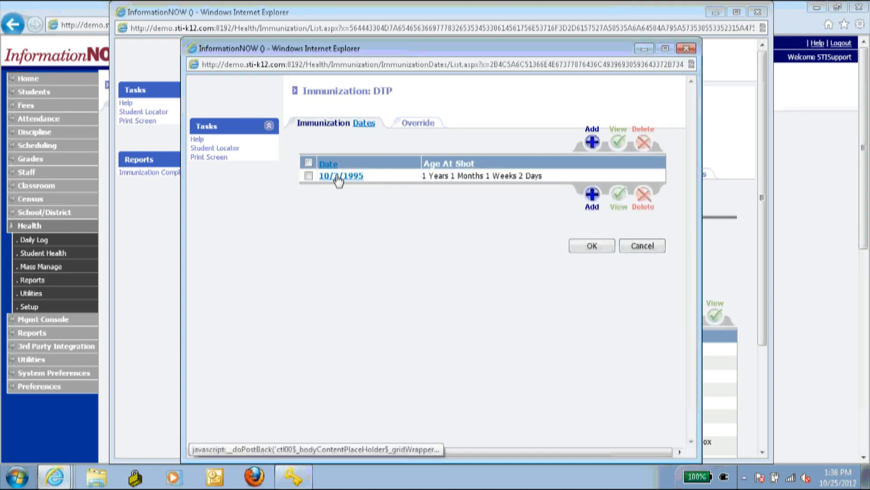
left_click(592, 245)
- Scroll down the shot list and open the empty Tdap immunization dates
scroll(485, 374, "down", 2)
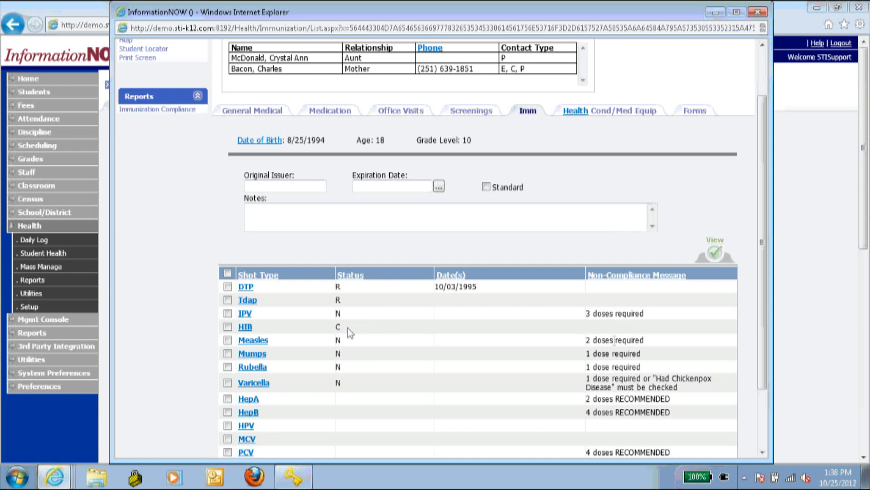
scroll(627, 313, "down", 2)
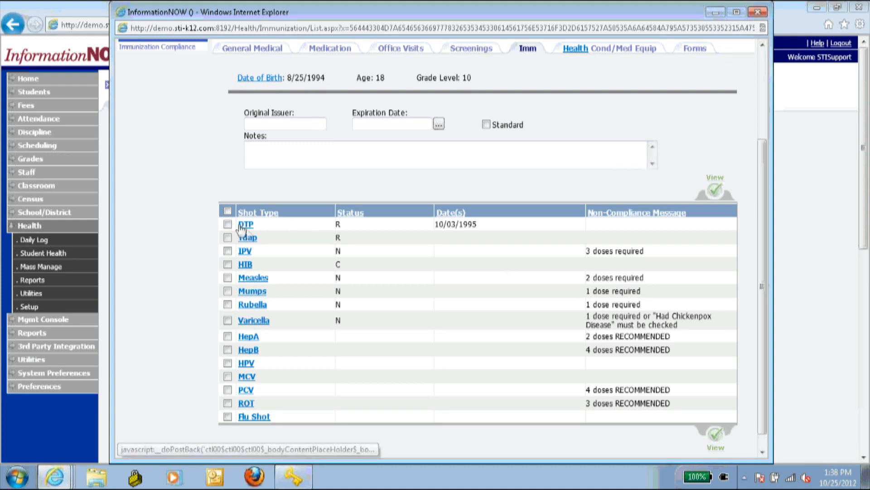
left_click(246, 228)
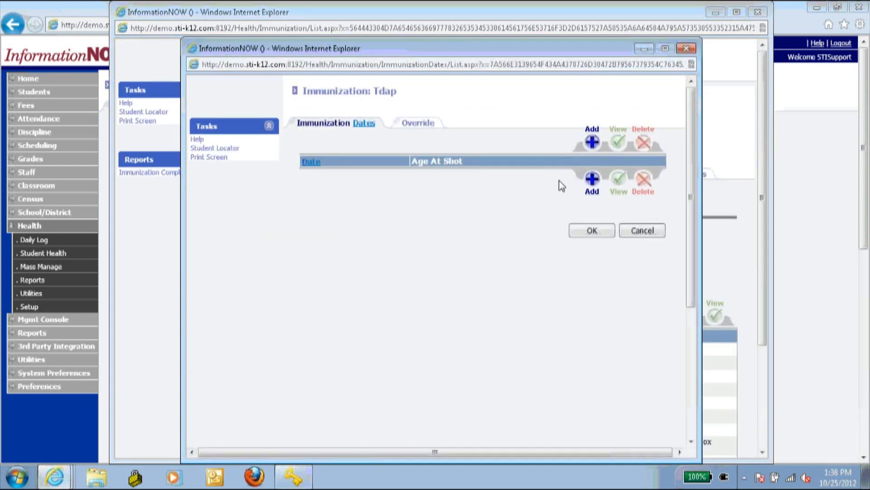
- Skip adding a Tdap date and show the Override tab's override type choices
left_click(588, 179)
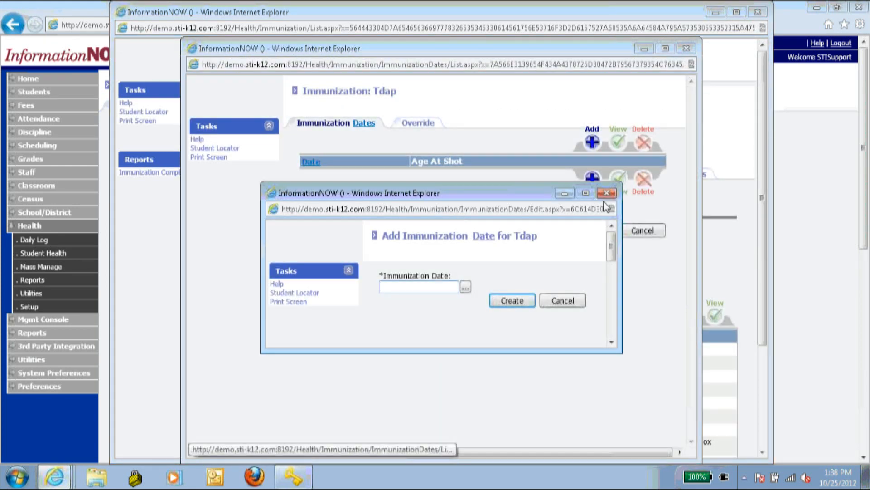
left_click(606, 195)
left_click(430, 127)
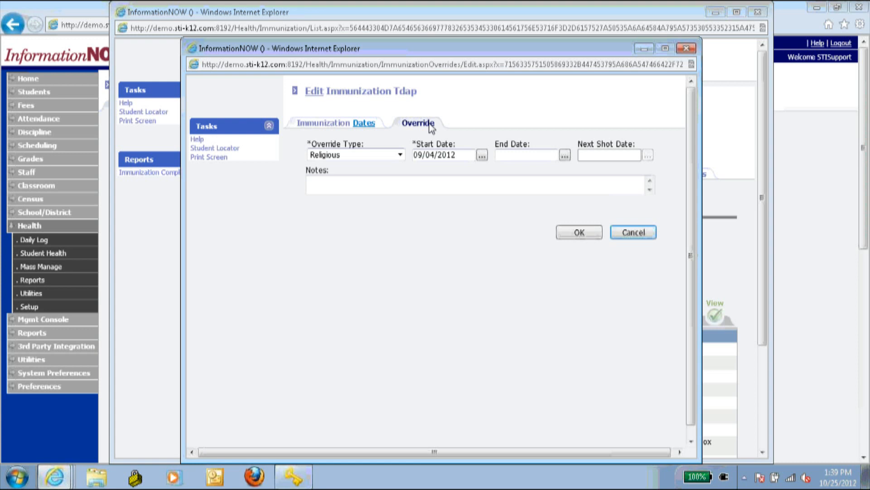
left_click(390, 155)
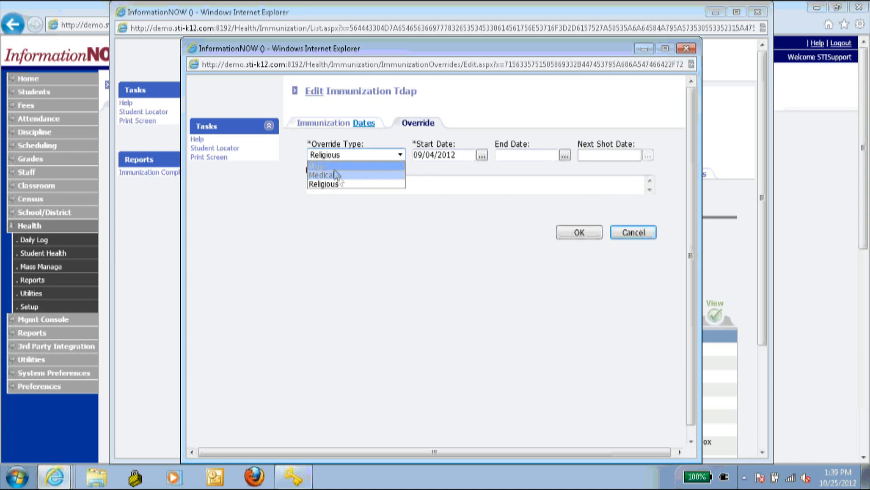
- Compare the Medical and Religious Tdap override types, ending on Medical
left_click(326, 174)
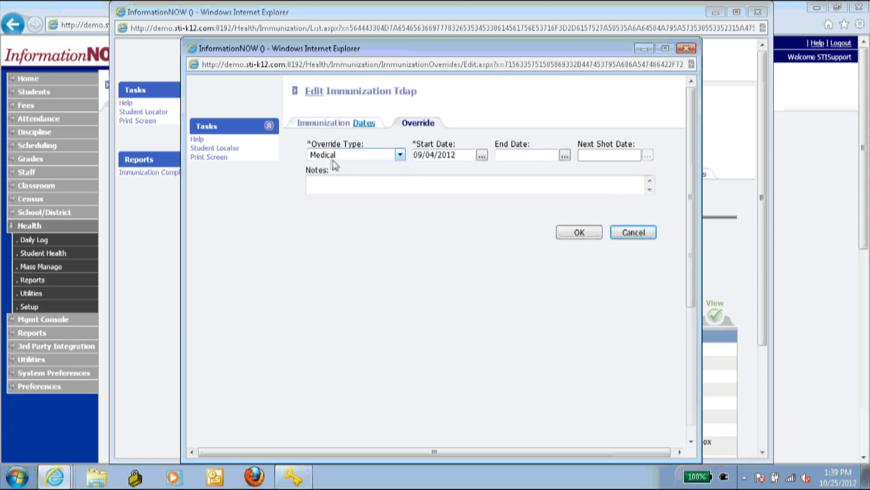
left_click(358, 158)
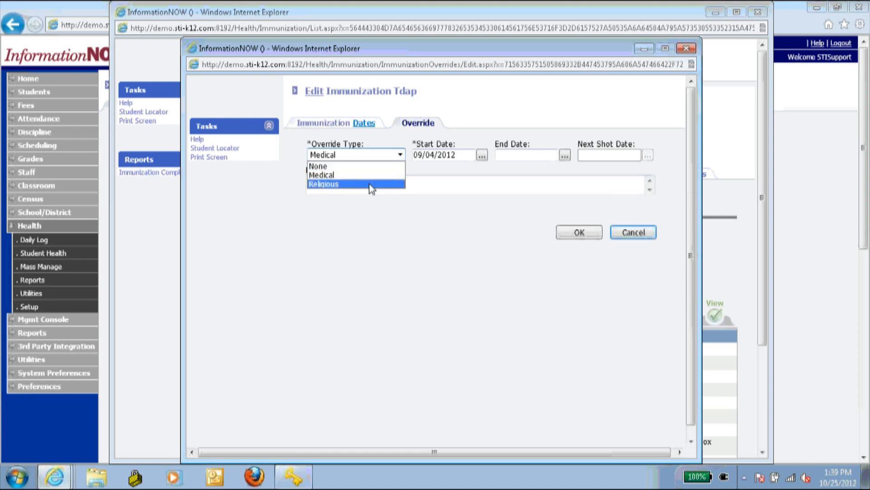
left_click(367, 184)
left_click(362, 157)
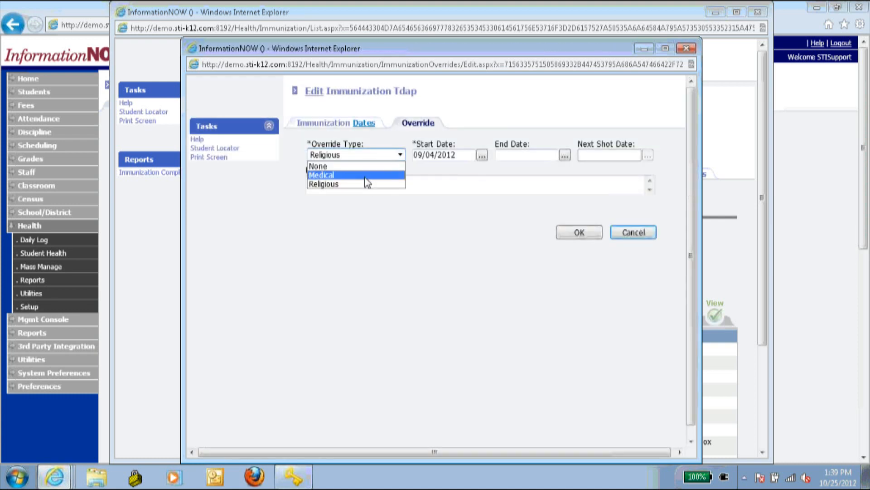
left_click(365, 176)
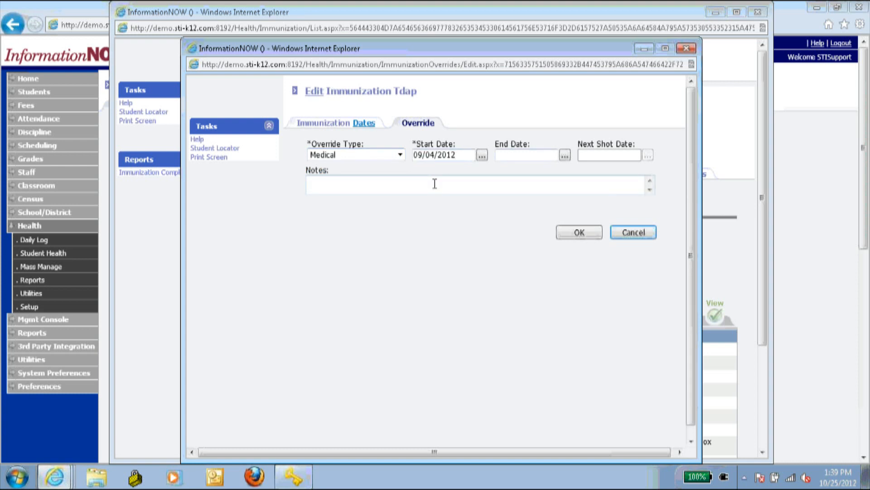
left_click(392, 156)
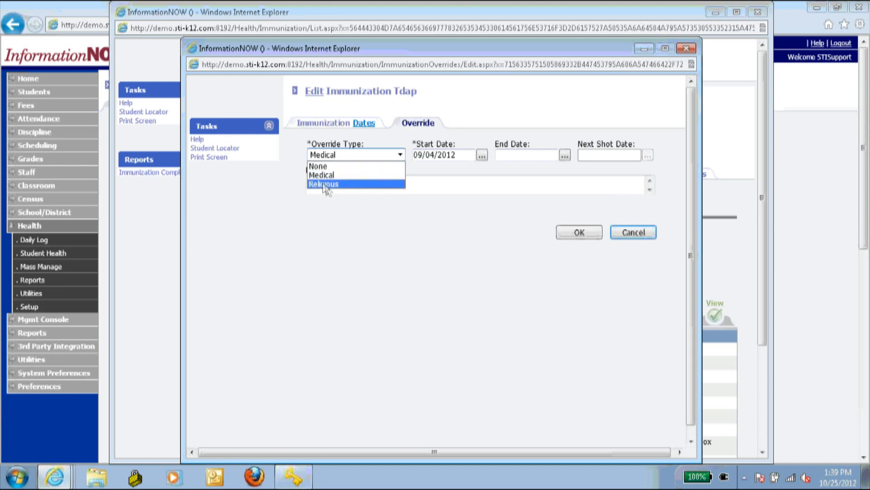
left_click(328, 184)
left_click(353, 155)
left_click(327, 175)
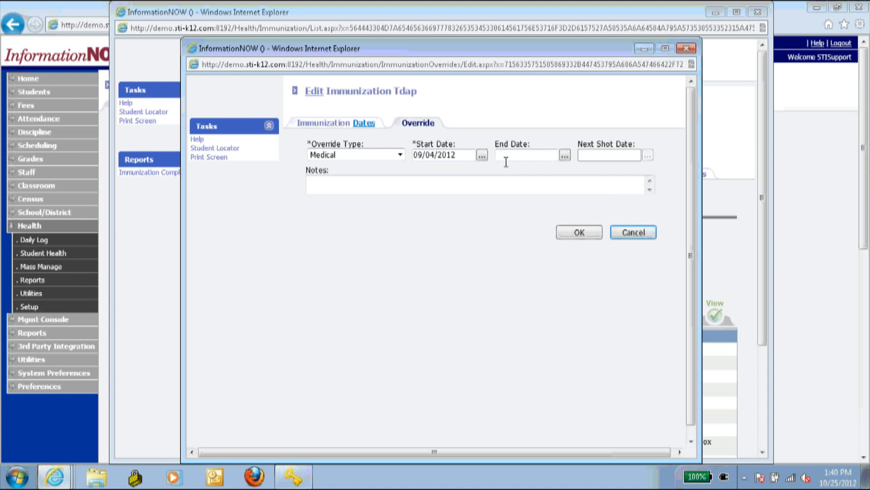
- Leave the End Date blank and save the Medical Tdap override, giving status M
left_click(518, 156)
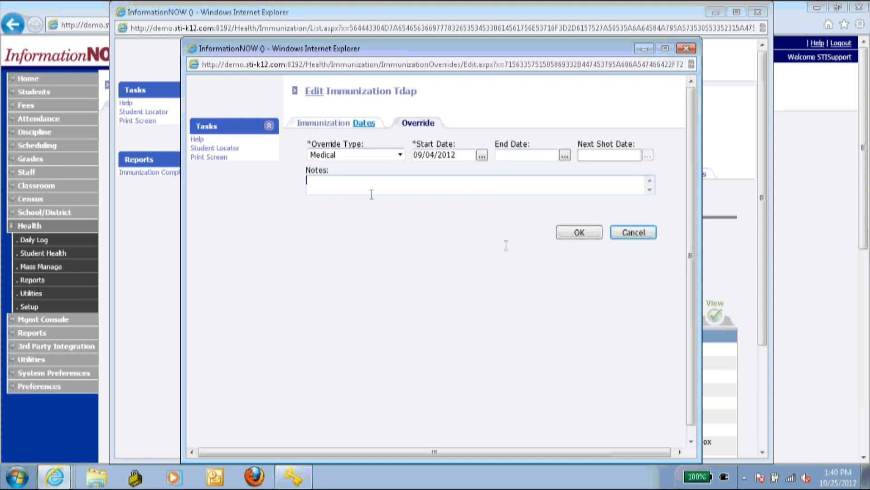
left_click(588, 233)
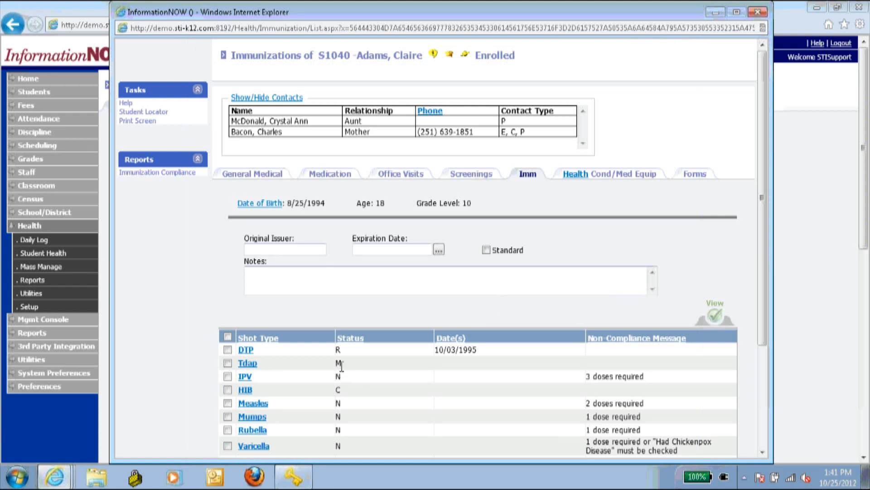
left_click_drag(341, 363, 318, 365)
left_click_drag(342, 349, 303, 350)
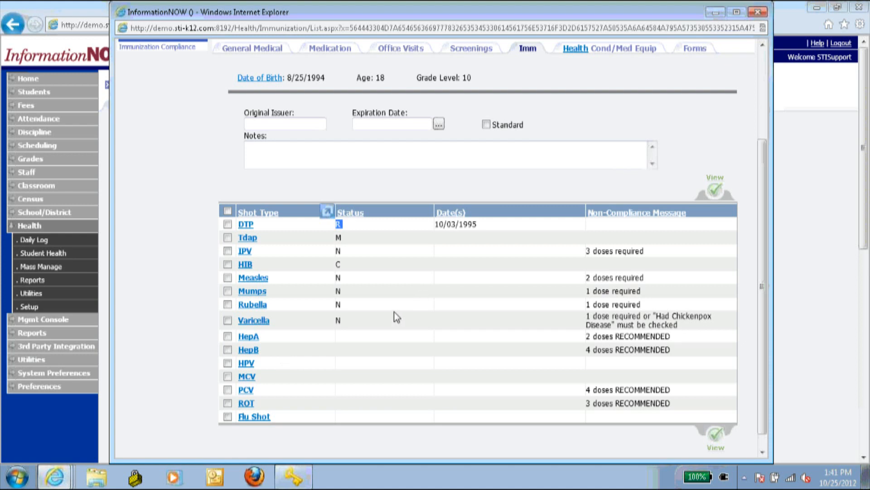
left_click(257, 320)
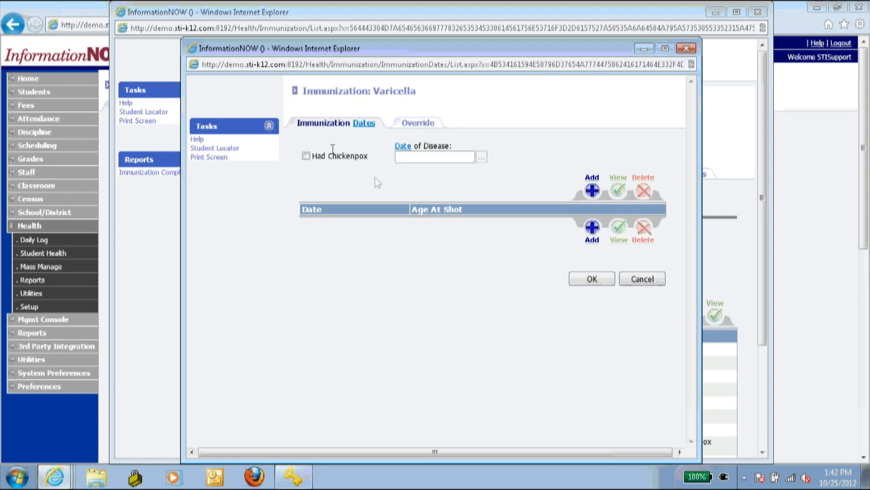
left_click(645, 279)
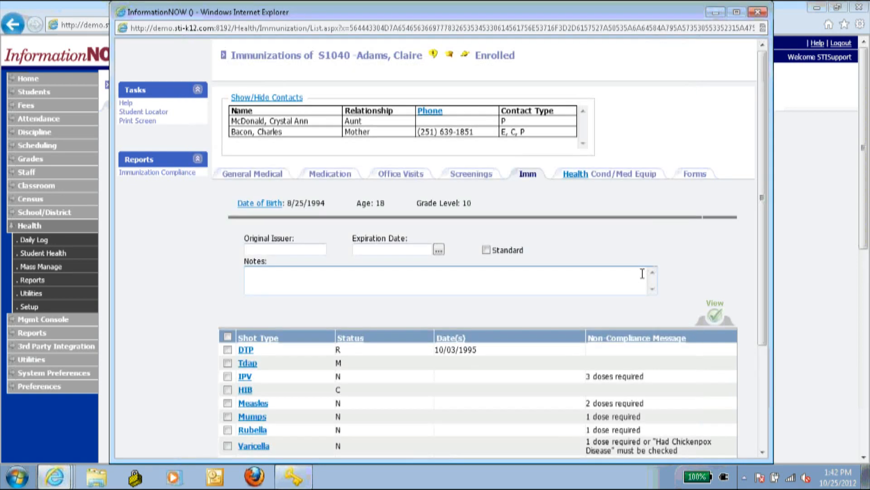
scroll(630, 227, "down", 1)
scroll(615, 247, "down", 3)
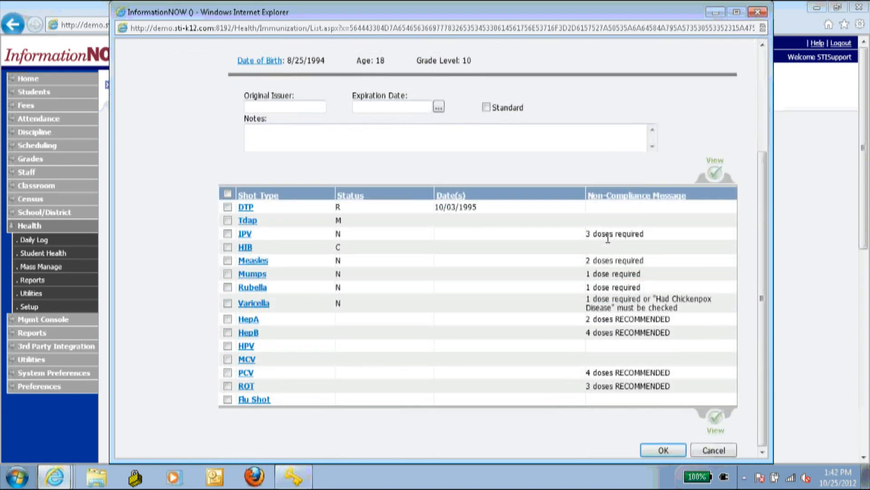
scroll(608, 213, "up", 4)
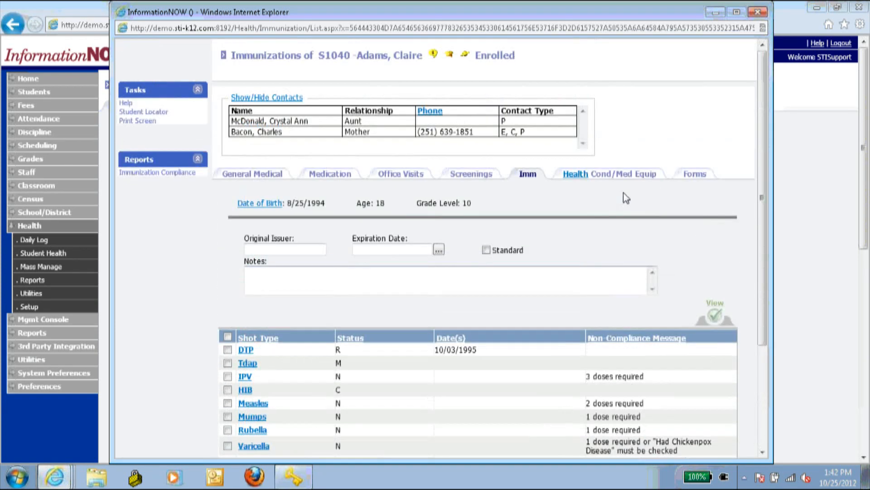
- Open the Health Cond/Med Equip page listing ADD/ADHD and browse the medical equipment types
left_click(641, 177)
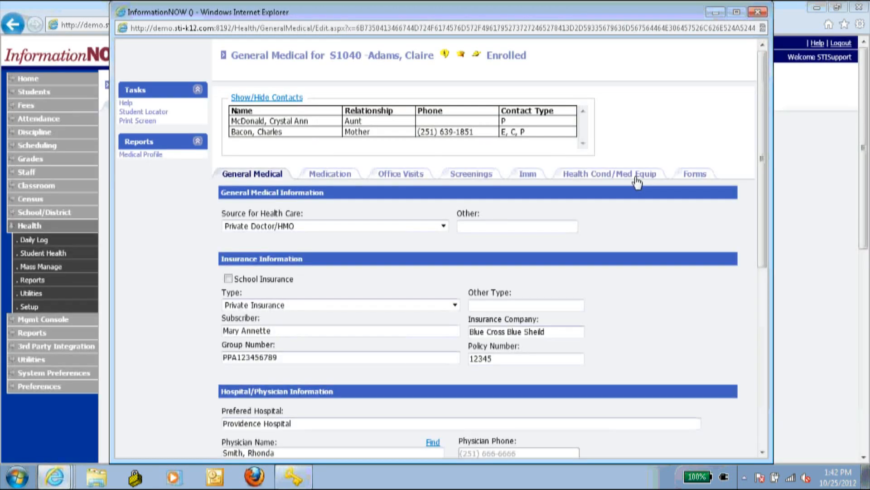
left_click(630, 178)
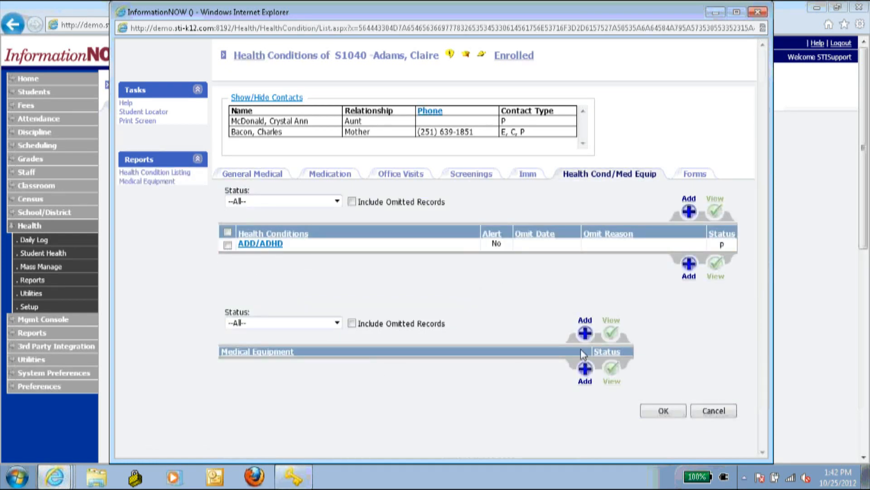
left_click(584, 333)
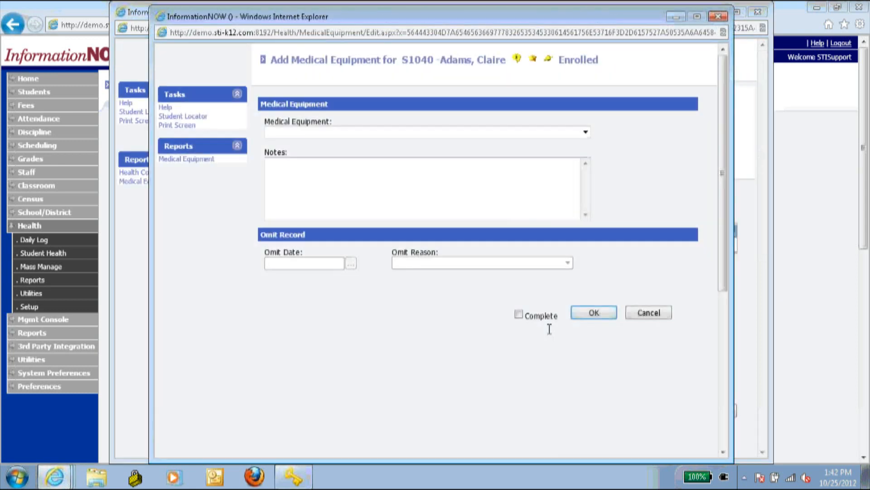
left_click(355, 134)
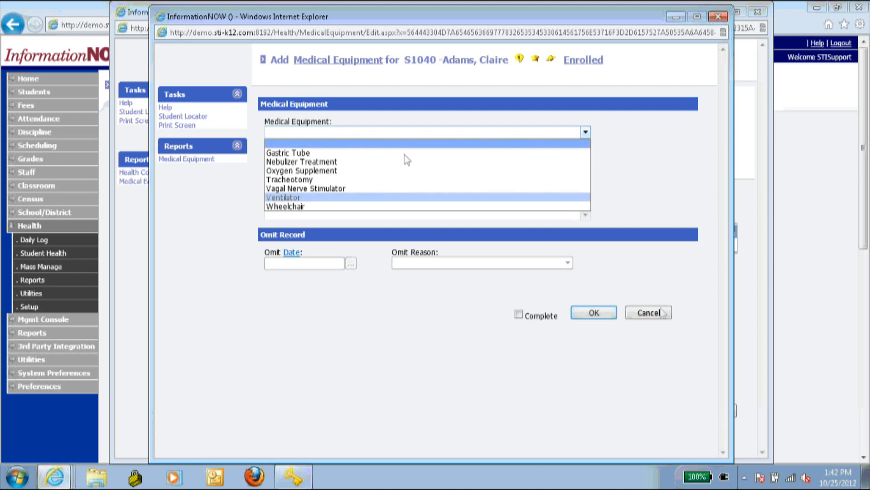
left_click(646, 312)
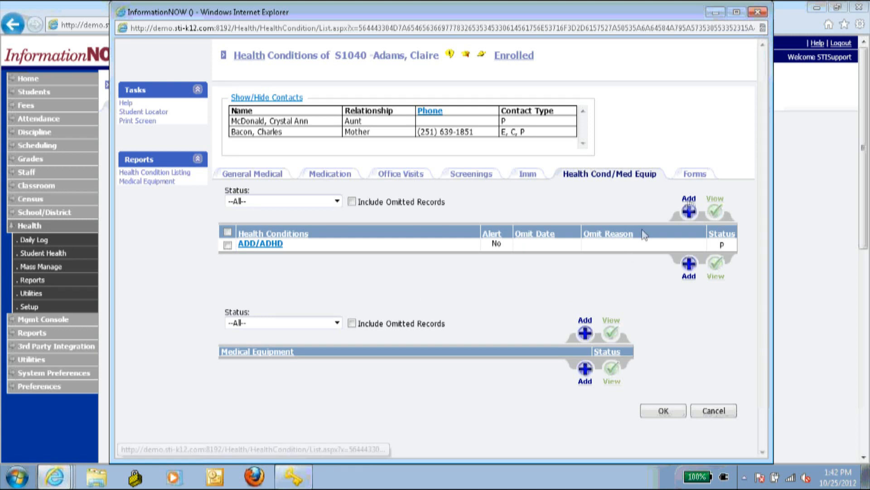
- Save an Allergies: Adhesives condition with Display Alert and Complete checked
left_click(688, 211)
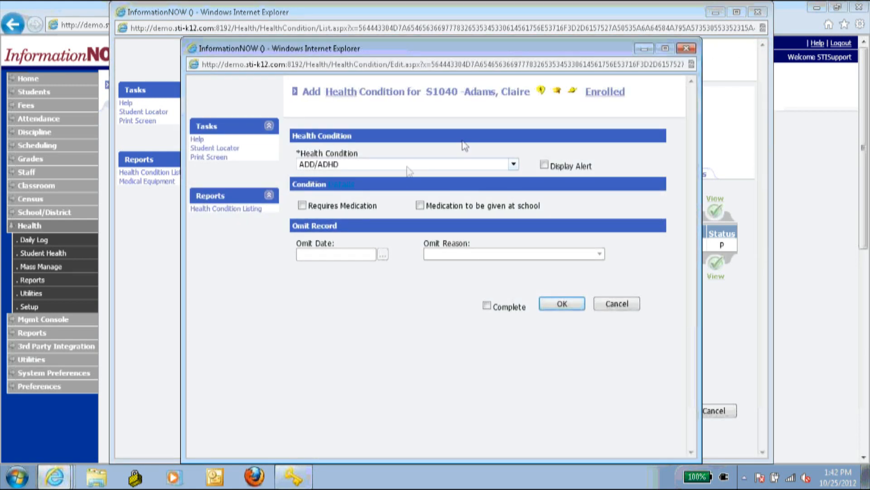
left_click(323, 164)
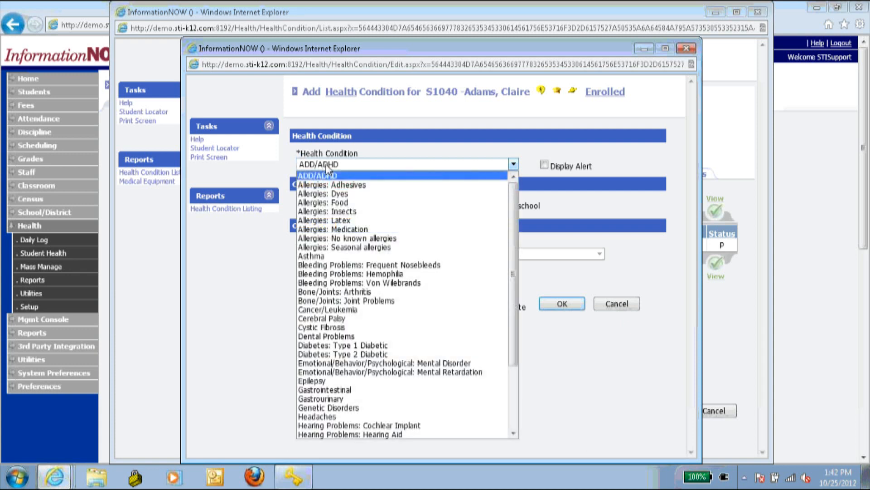
left_click(336, 185)
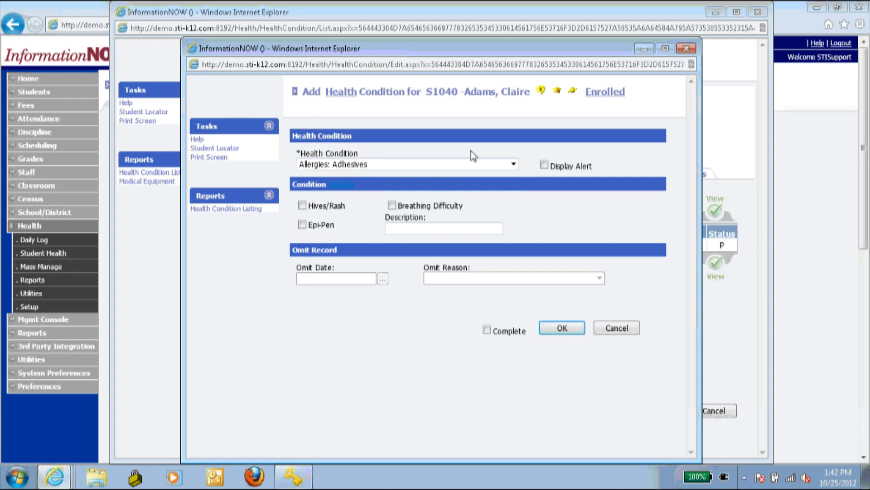
left_click(544, 165)
left_click(487, 330)
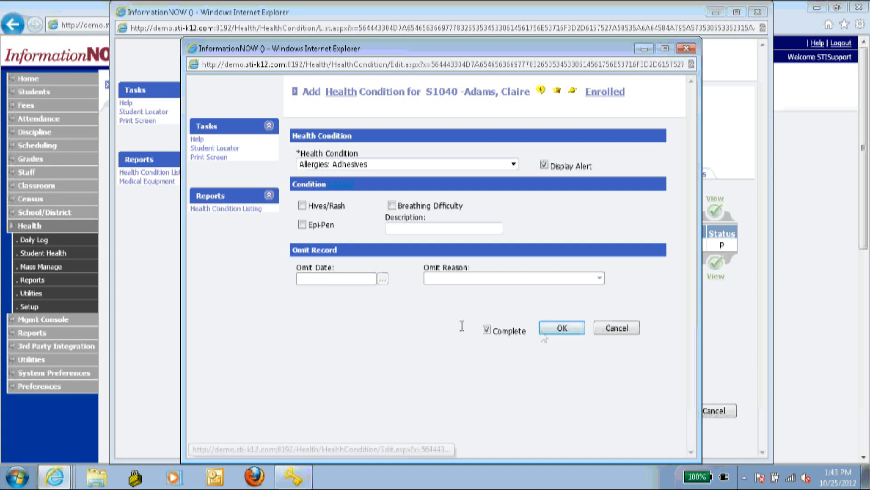
left_click(562, 329)
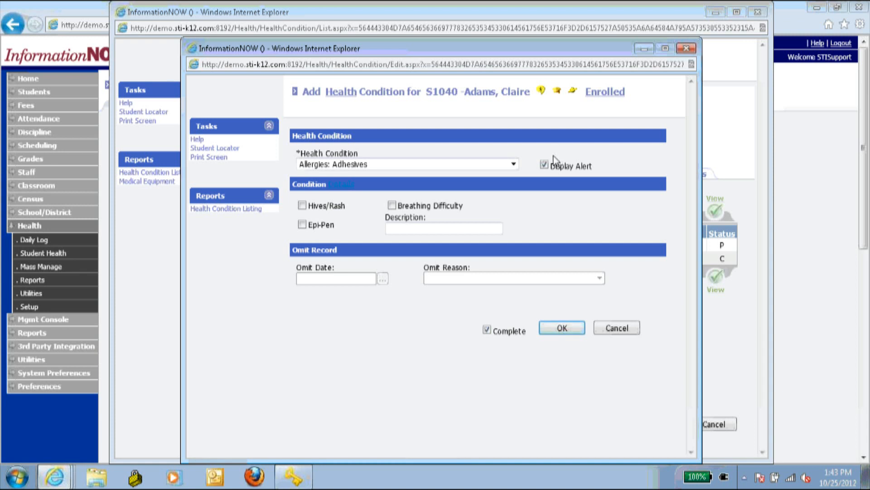
left_click(617, 328)
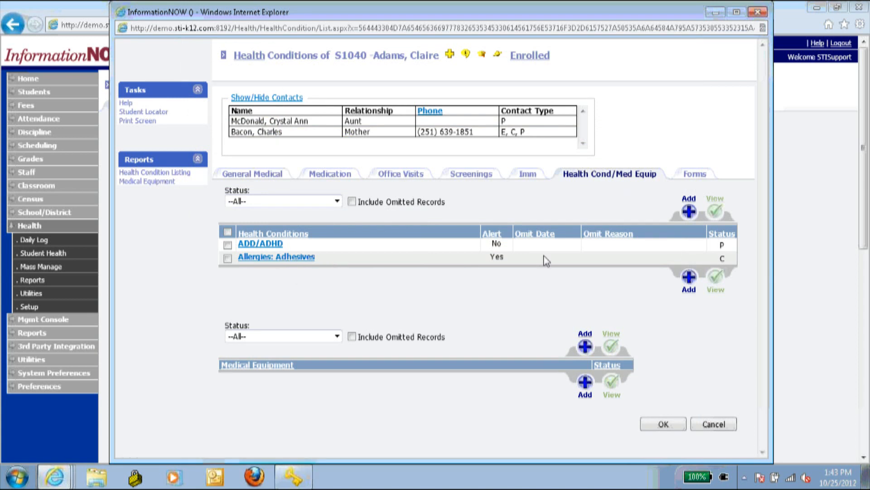
left_click(694, 176)
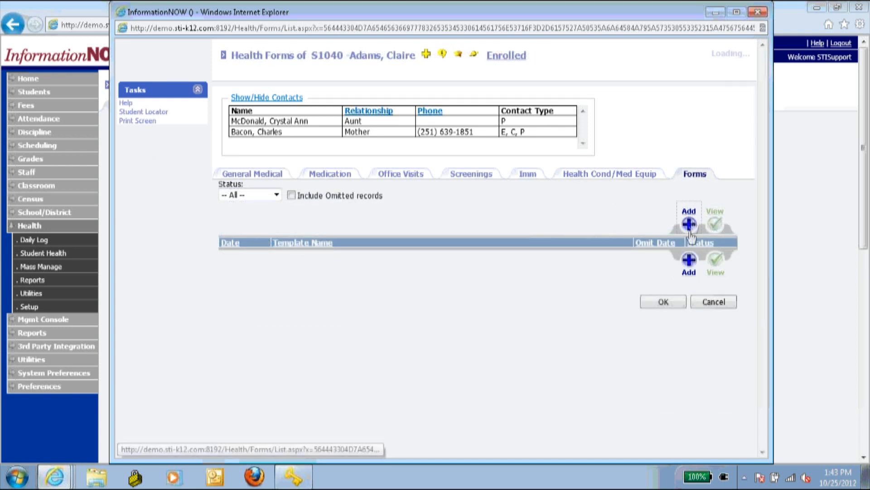
- Start a new health form and load the ADHD Plan template text
left_click(689, 224)
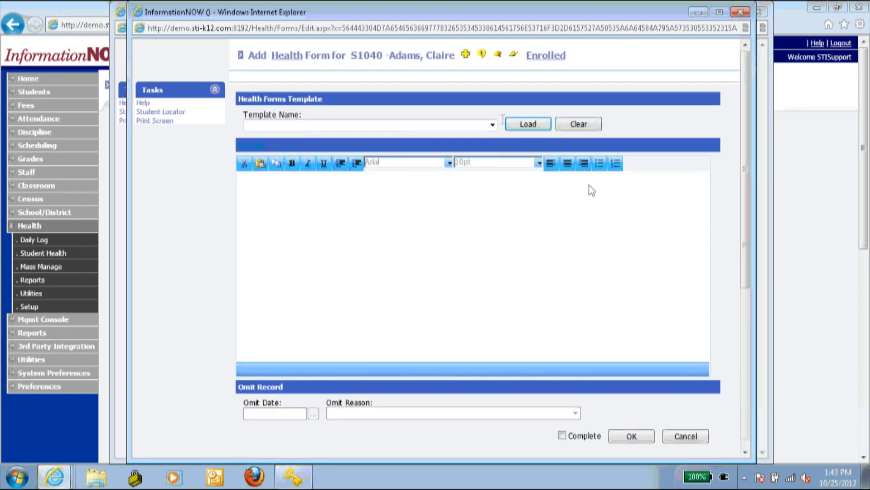
left_click(492, 125)
scroll(399, 150, "down", 7)
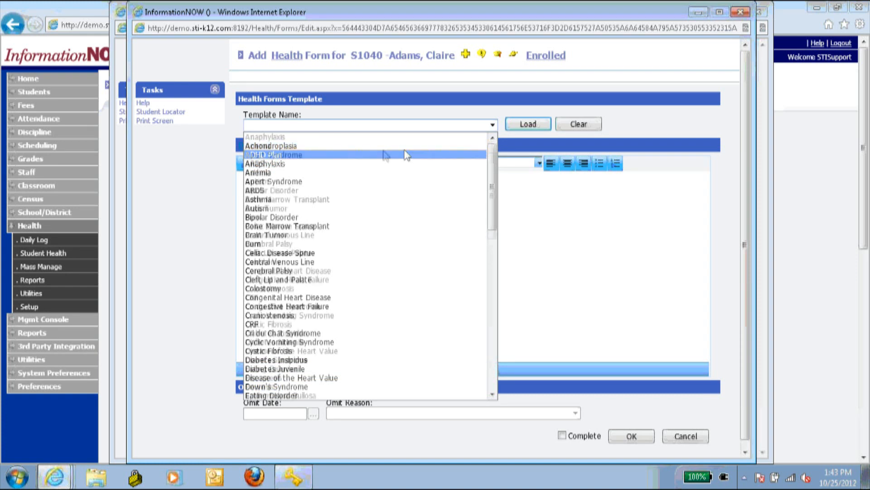
scroll(380, 164, "down", 11)
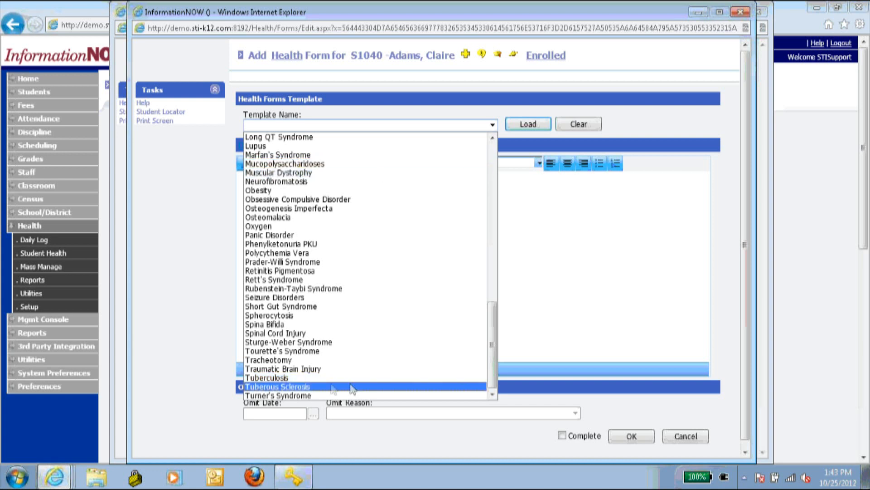
scroll(358, 318, "up", 15)
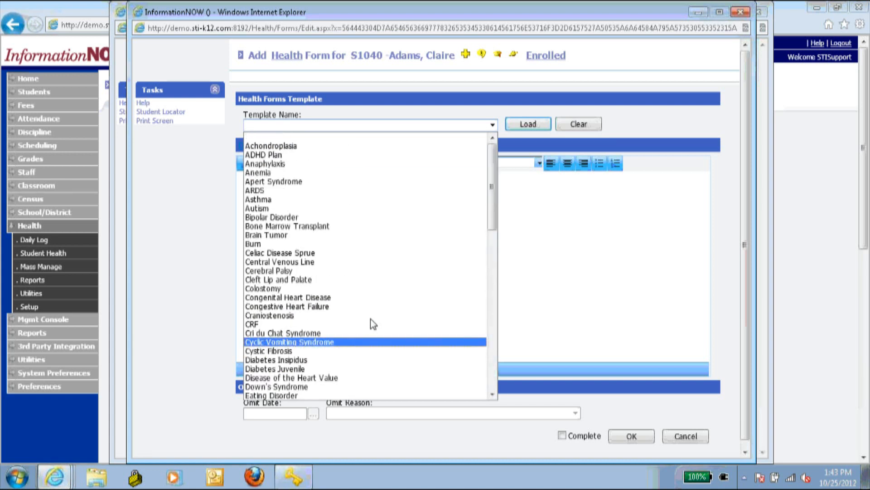
left_click(338, 157)
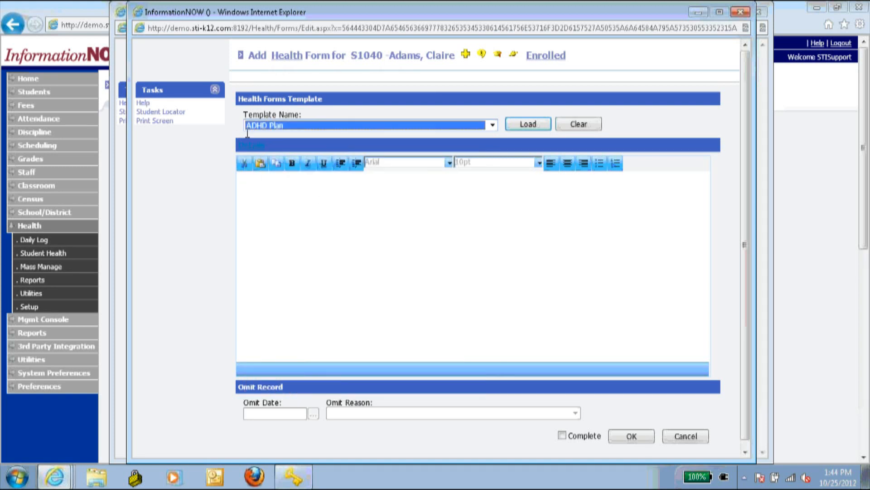
left_click(528, 124)
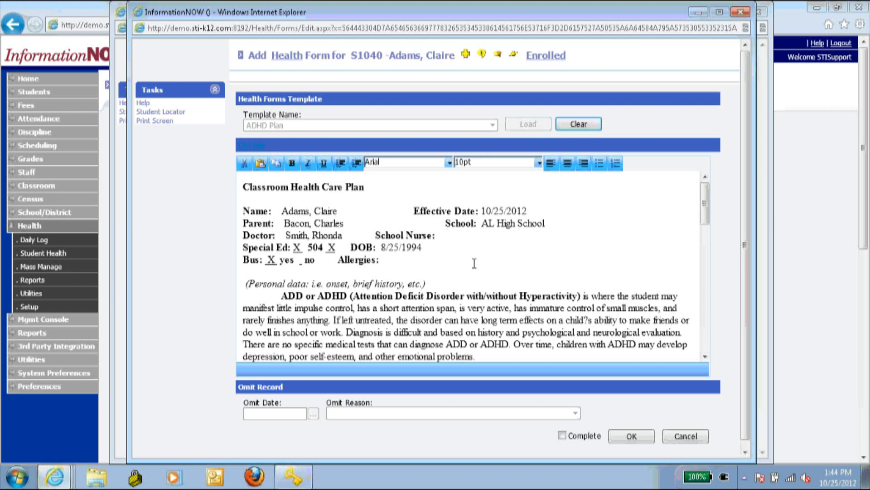
- Mark the ADHD Plan form complete and save it to the Health Forms list
scroll(489, 328, "down", 10)
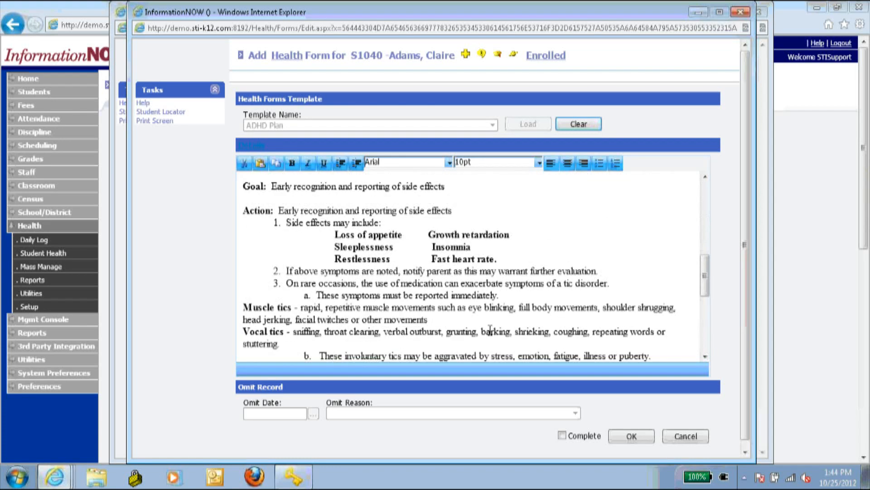
scroll(489, 329, "up", 12)
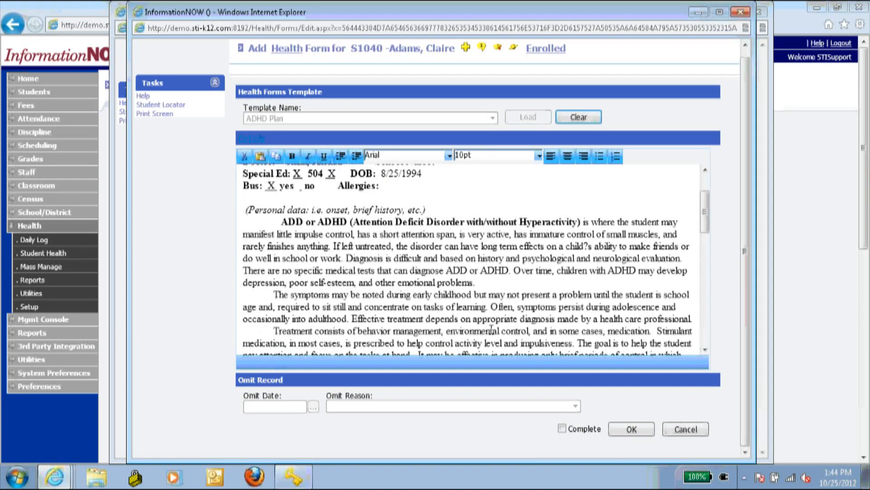
scroll(542, 270, "down", 3)
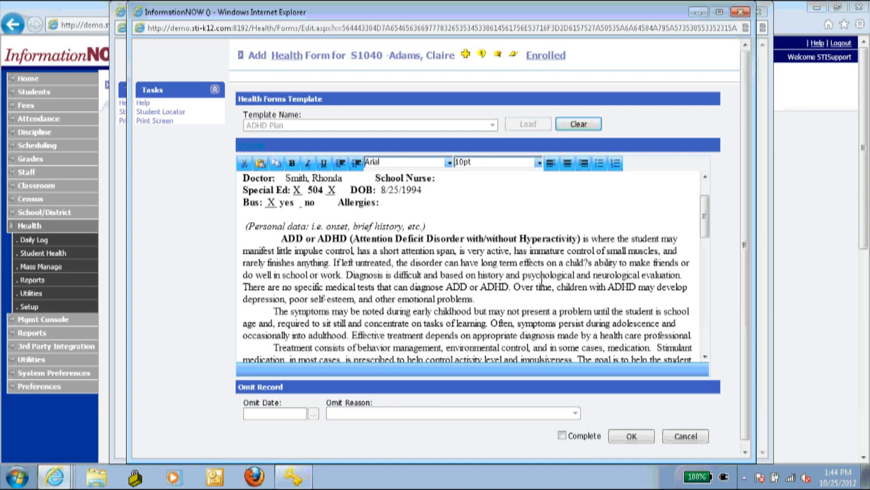
left_click(461, 274)
left_click(561, 436)
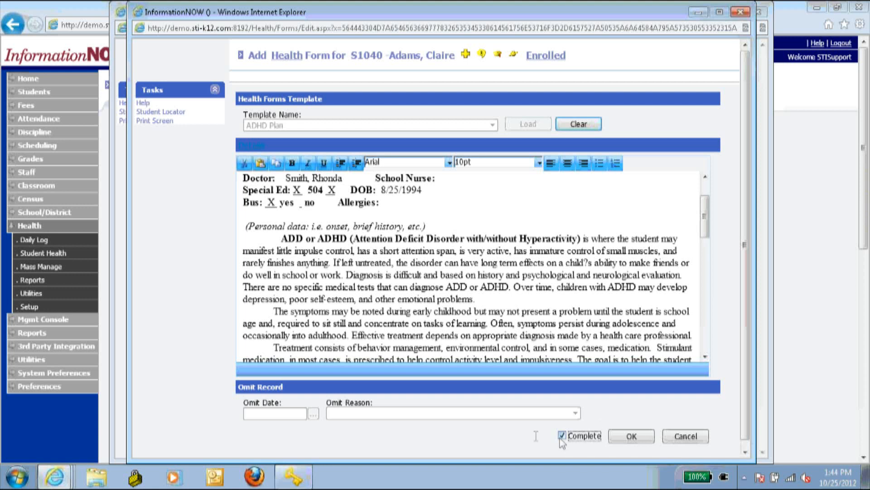
left_click(639, 438)
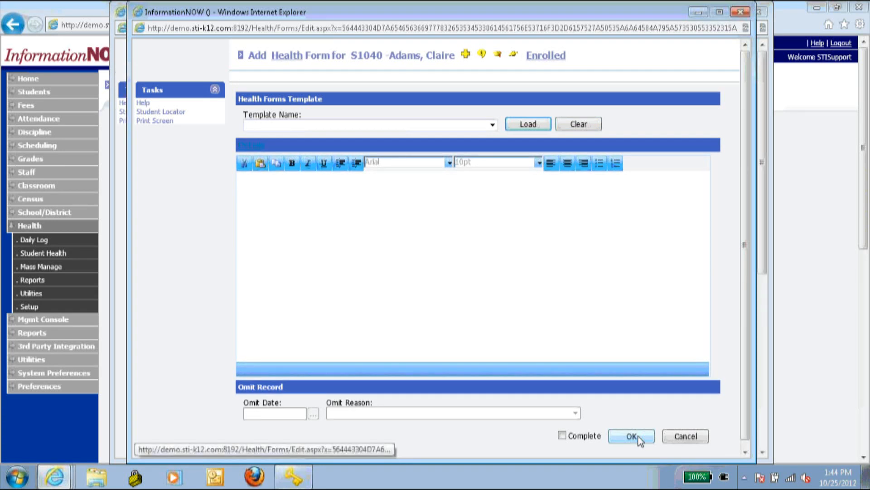
left_click(687, 437)
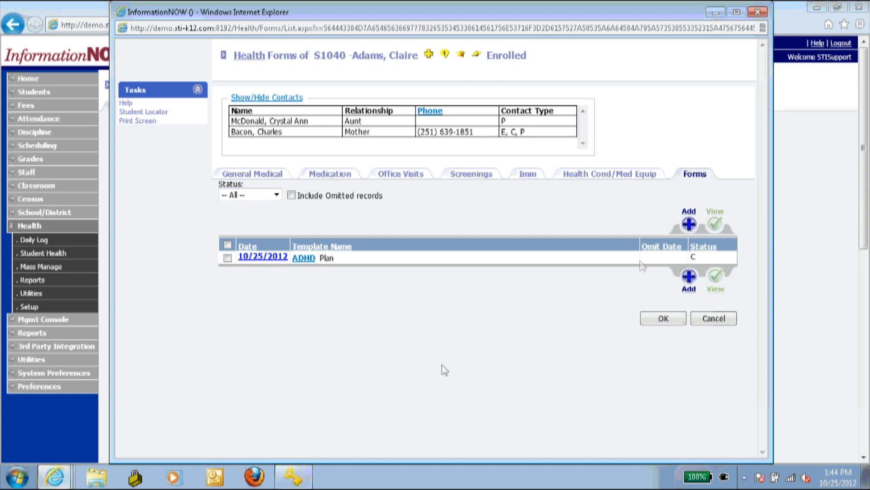
- Discard a blank form, then copy all text from the saved 10/25/2012 ADHD Plan form
left_click(687, 225)
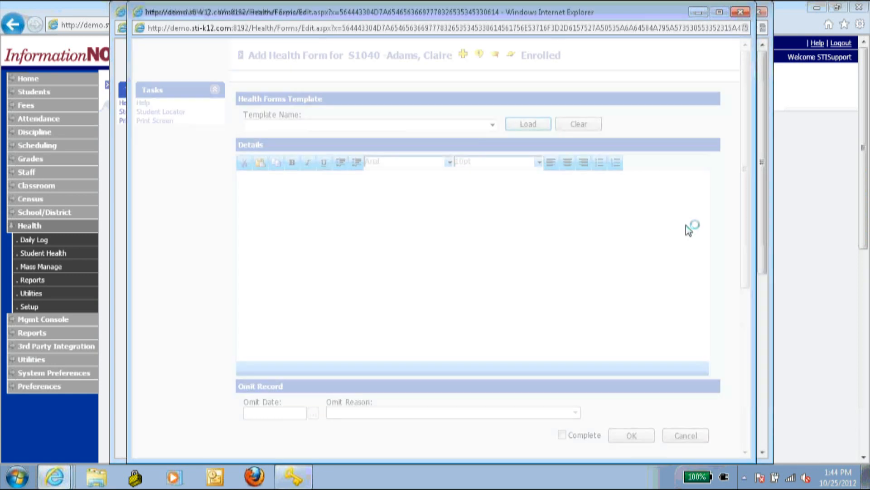
left_click(683, 435)
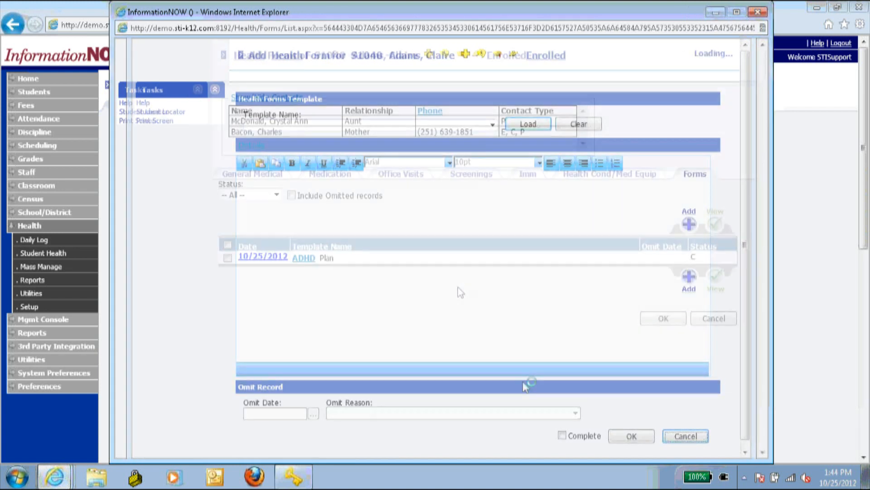
left_click(259, 257)
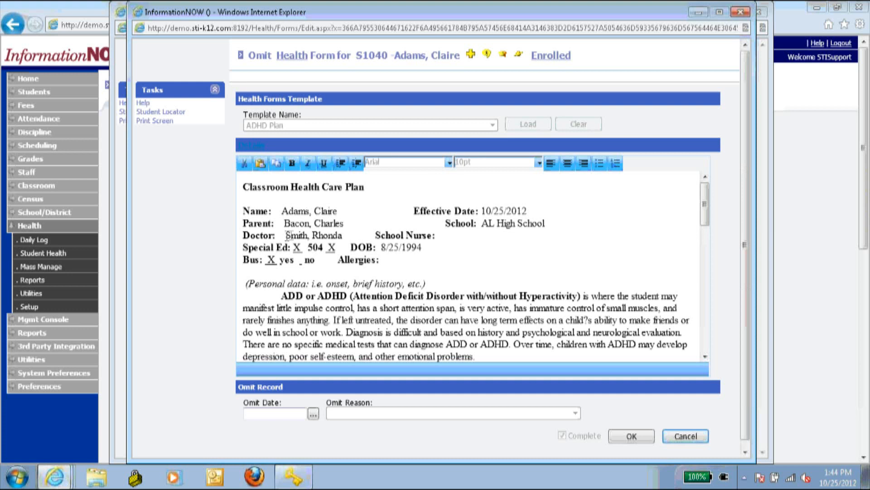
key("ctrl+a")
left_click(292, 240)
key("ctrl+a")
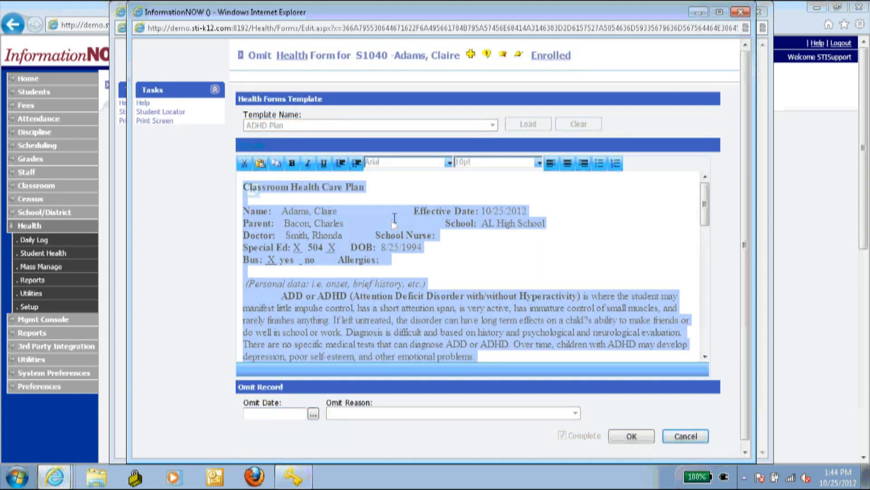
right_click(372, 224)
left_click(403, 248)
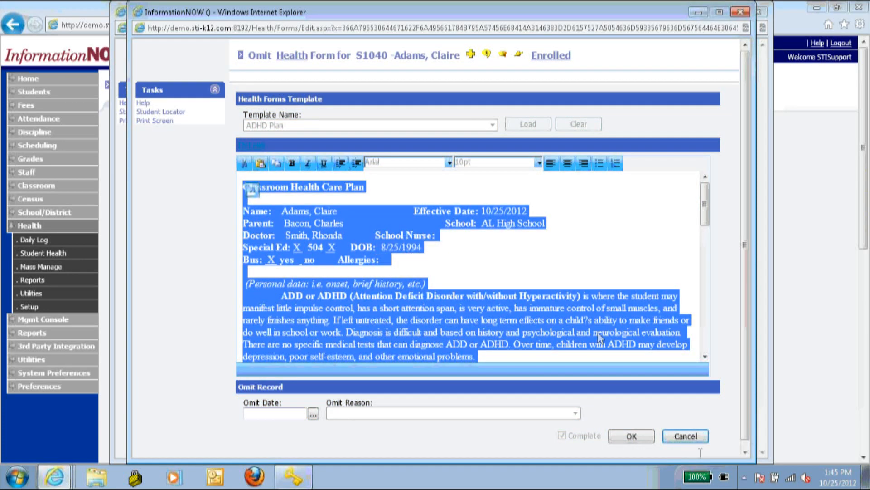
- Leave the saved form unchanged and start a new blank health form
left_click(695, 437)
left_click(457, 302)
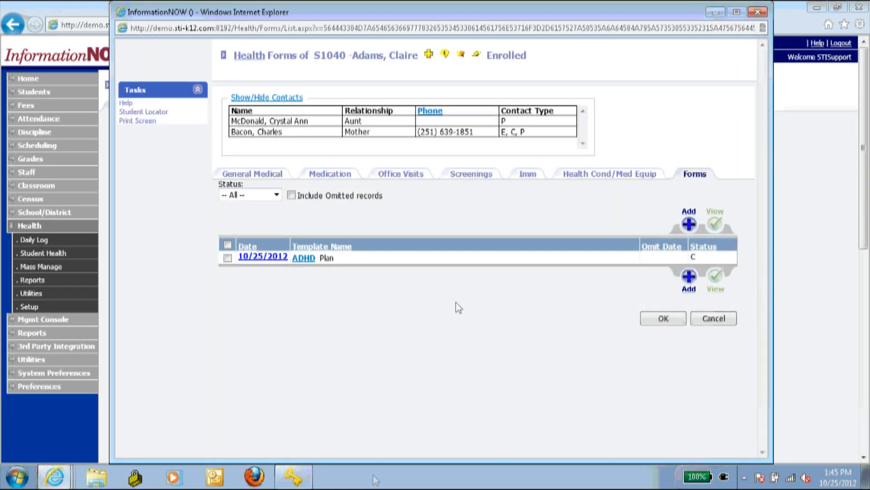
left_click(689, 223)
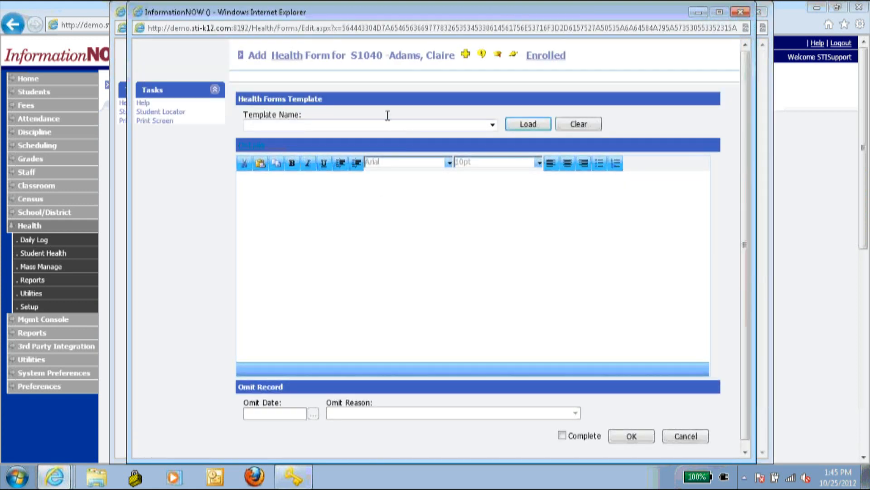
- Check the template list, then cancel the blank Add Health Form without saving it
left_click(384, 124)
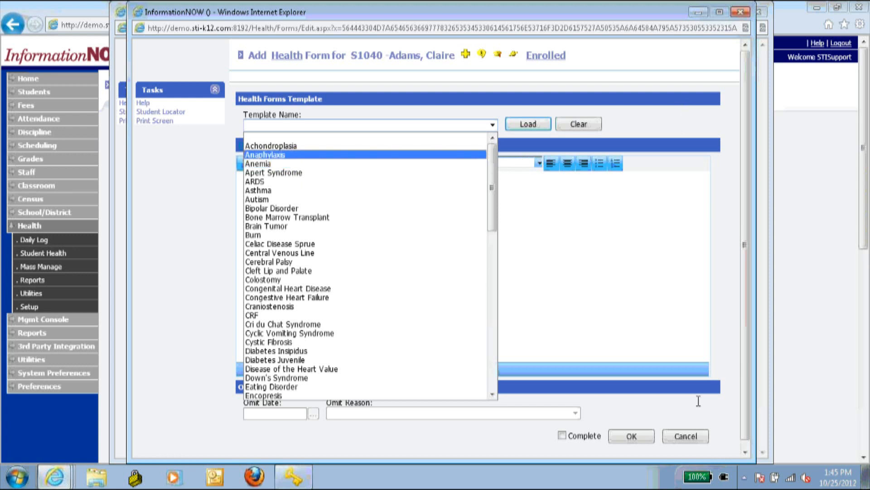
left_click(694, 436)
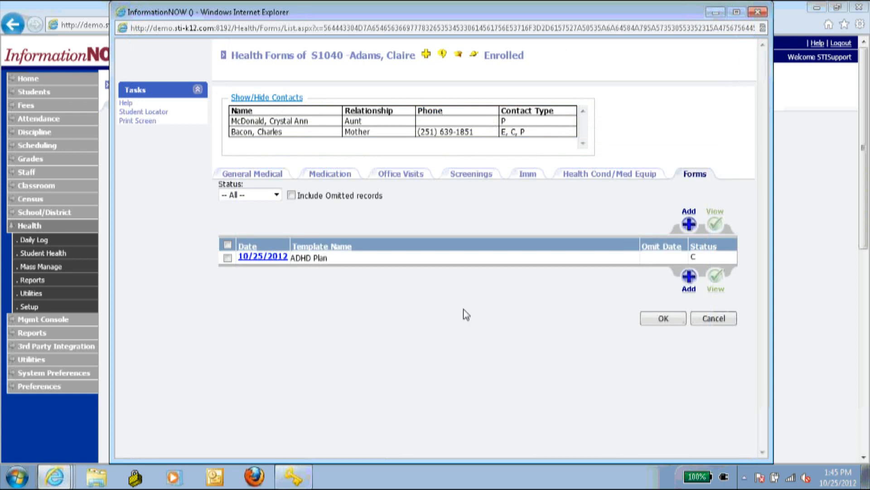
- Omit the 10/25/2012 ADHD Plan form as of 09/05/2012 with reason Update, then add a new form
left_click(263, 257)
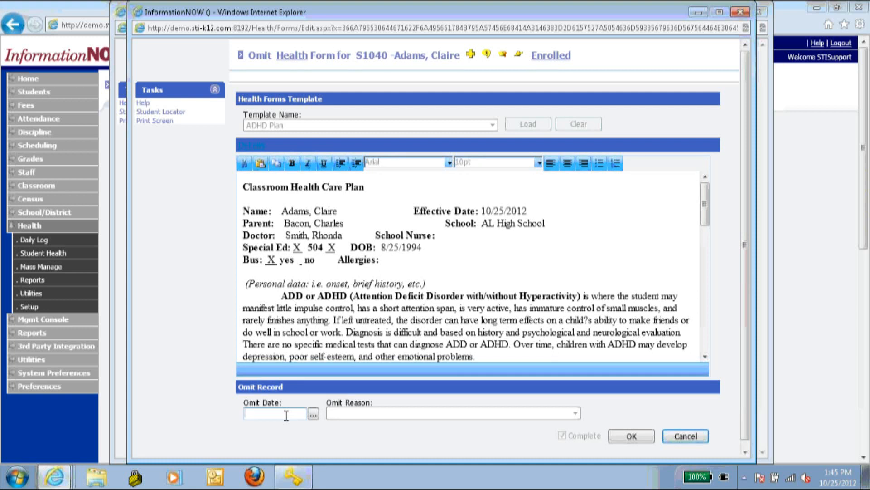
left_click(286, 416)
type("9/5/12")
key("Tab")
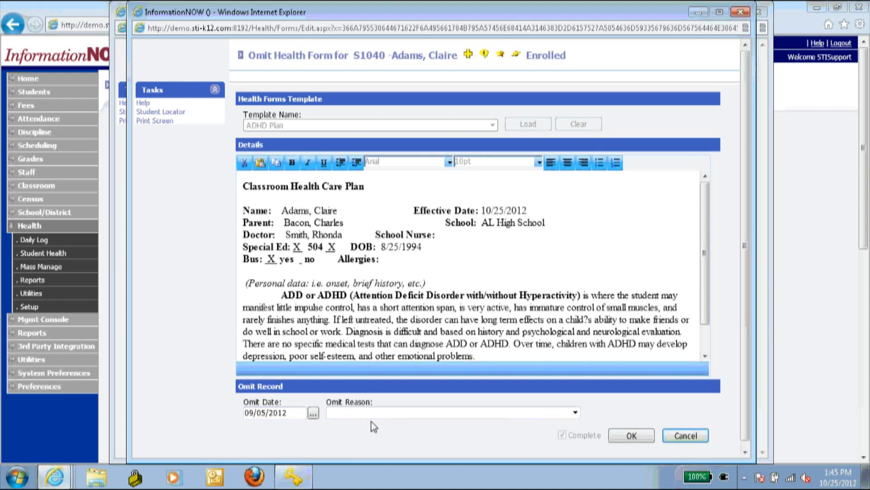
left_click(371, 410)
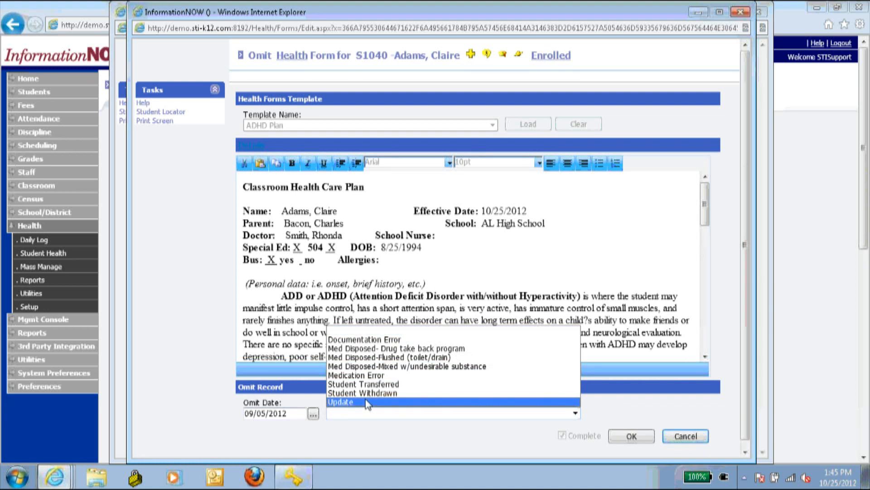
left_click(366, 403)
left_click(630, 434)
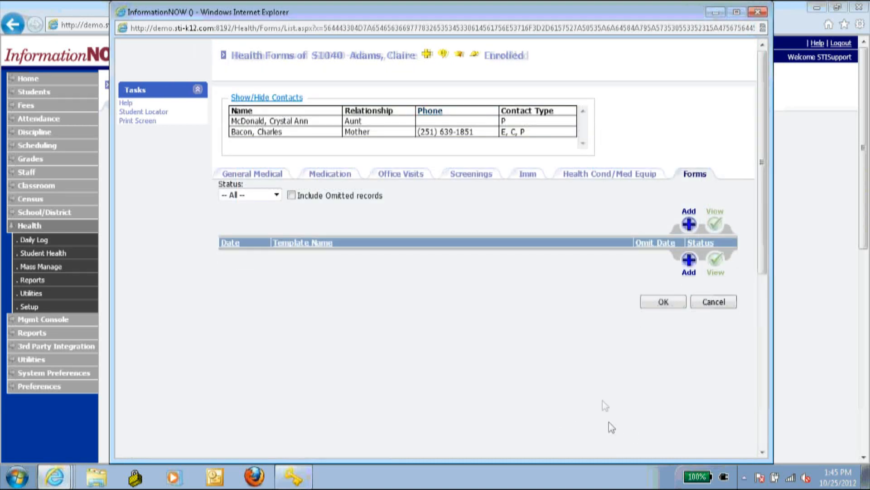
left_click(689, 224)
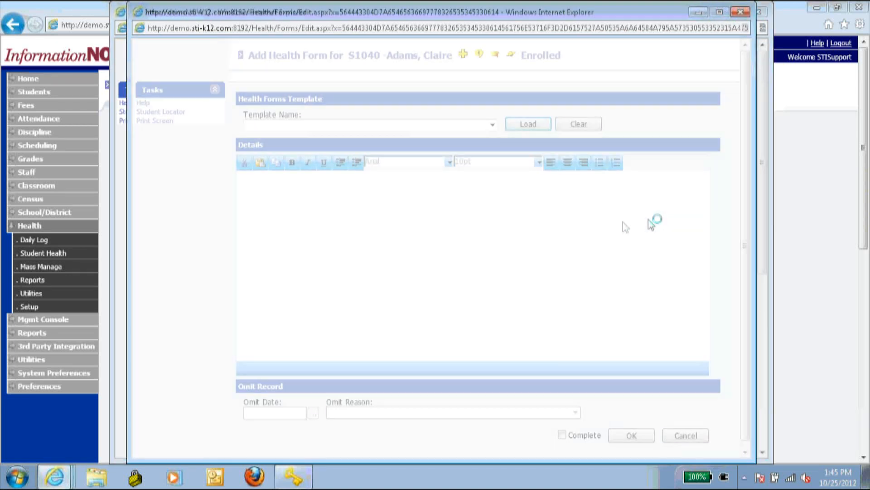
- Load the ADHD Plan template into the new health form
left_click(374, 124)
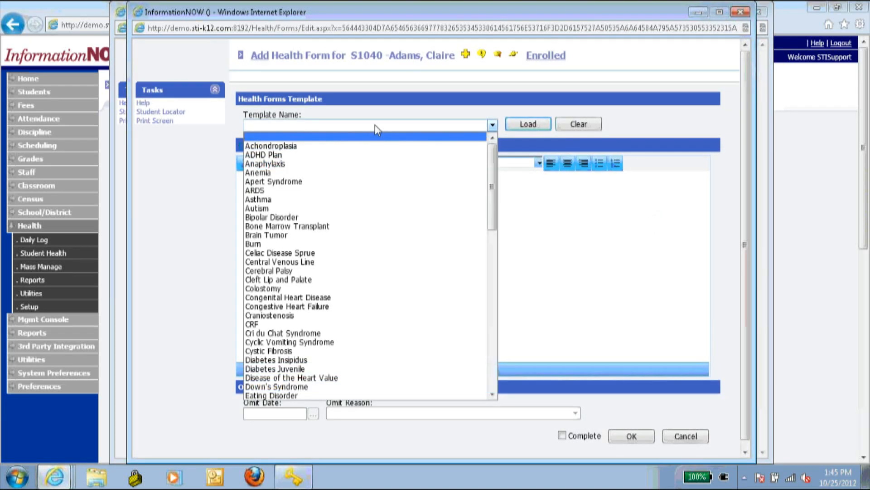
left_click(329, 159)
left_click(527, 126)
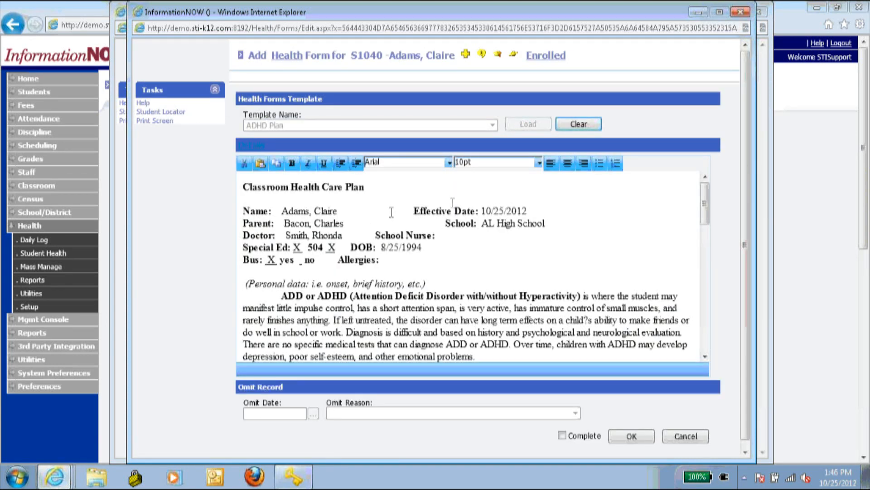
- Bold the care plan text, mark the form Complete, save it, and close the blank form
mouse_move(245, 186)
left_mouse_down()
mouse_move(476, 349)
mouse_move(675, 349)
left_mouse_up()
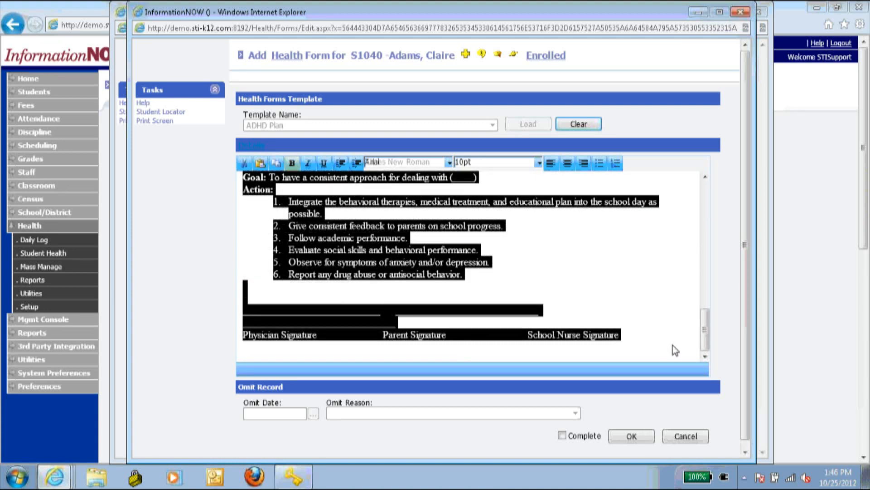
left_click(673, 346)
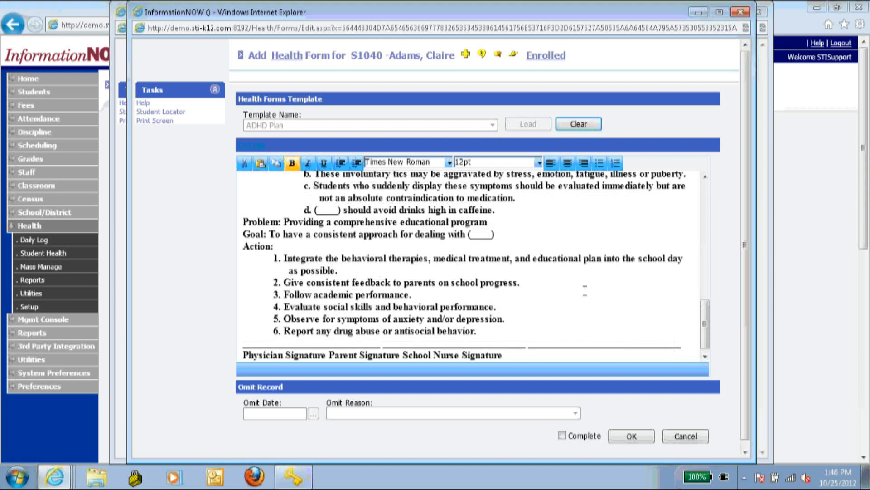
scroll(583, 281, "up", 10)
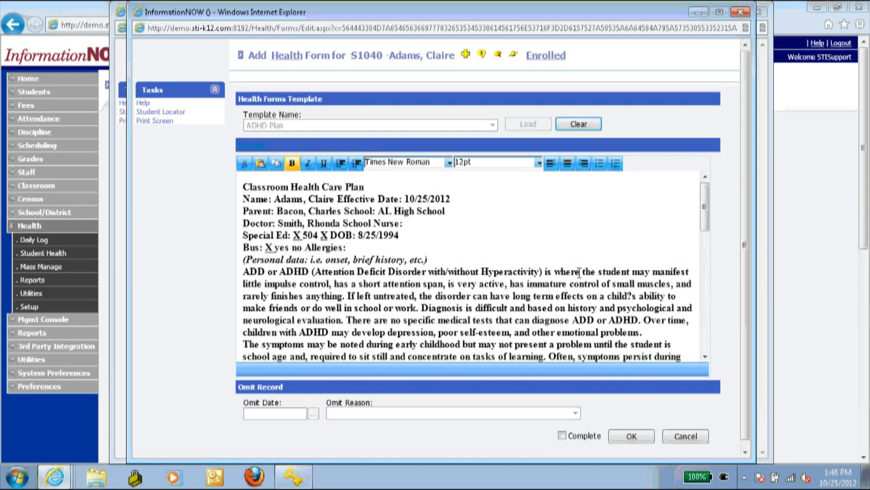
left_click(562, 436)
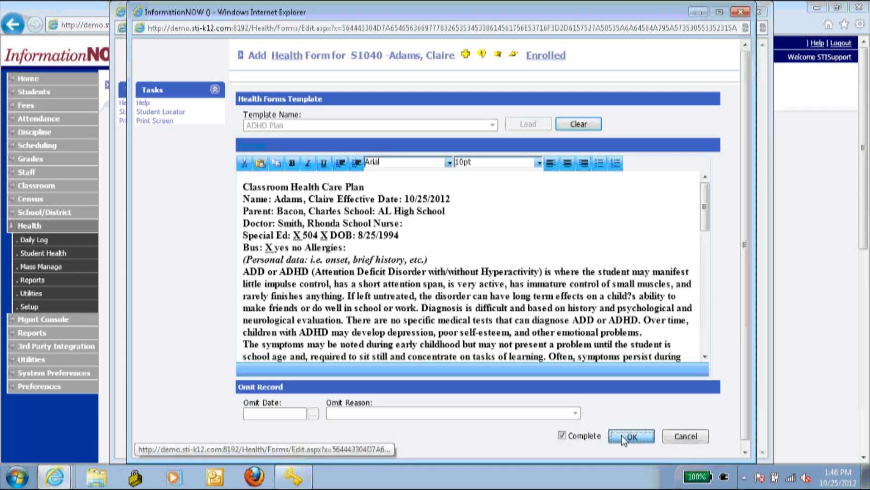
left_click(625, 436)
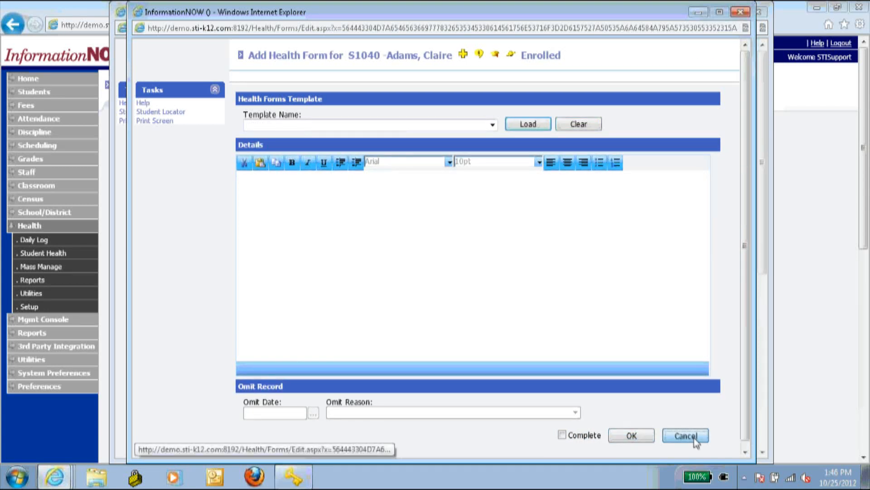
left_click(694, 436)
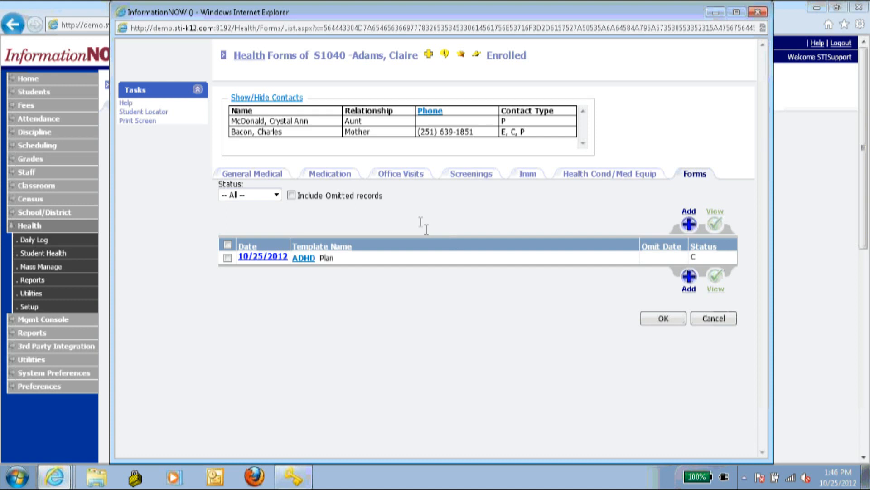
- Include omitted records, view the omitted ADHD Plan form, then leave it and confirm
left_click(290, 196)
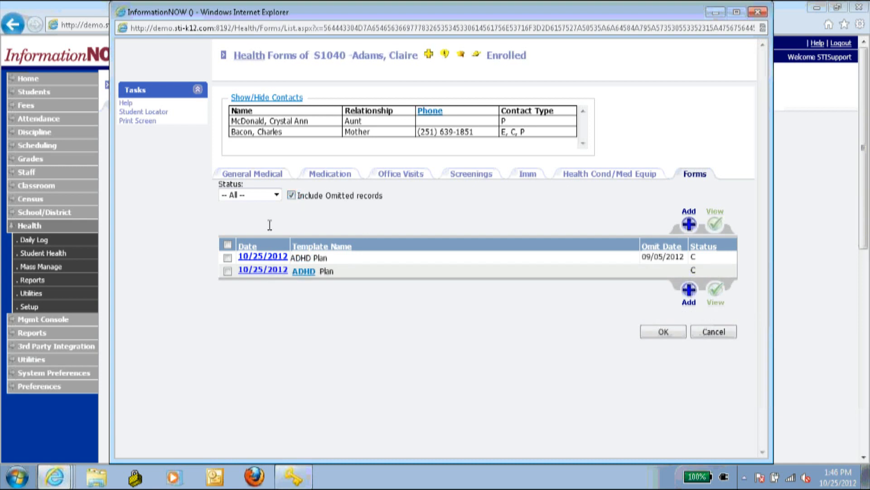
left_click(250, 257)
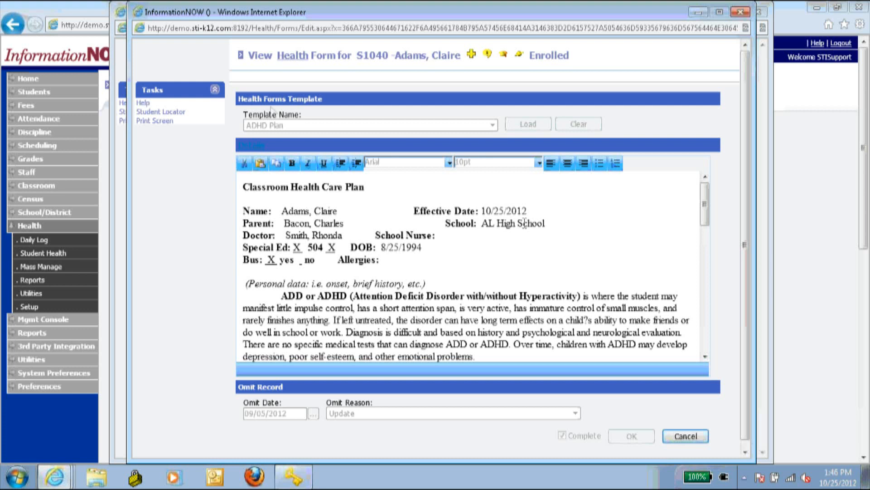
left_click(696, 440)
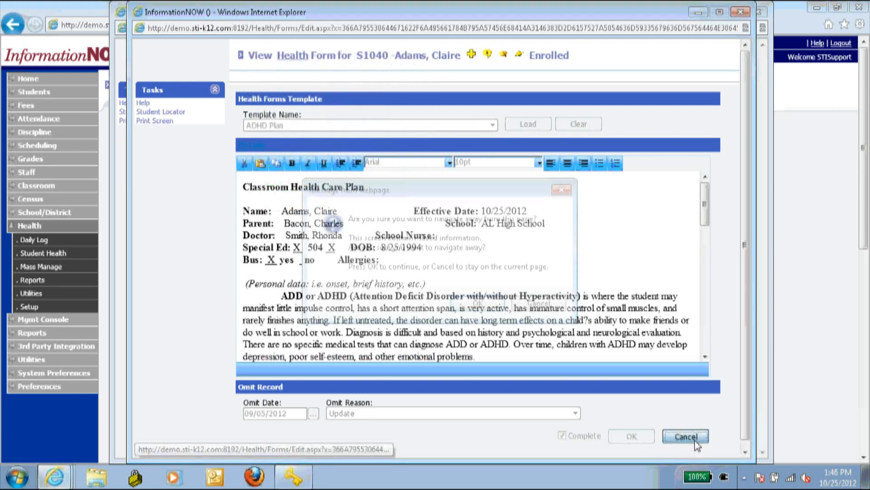
left_click(474, 301)
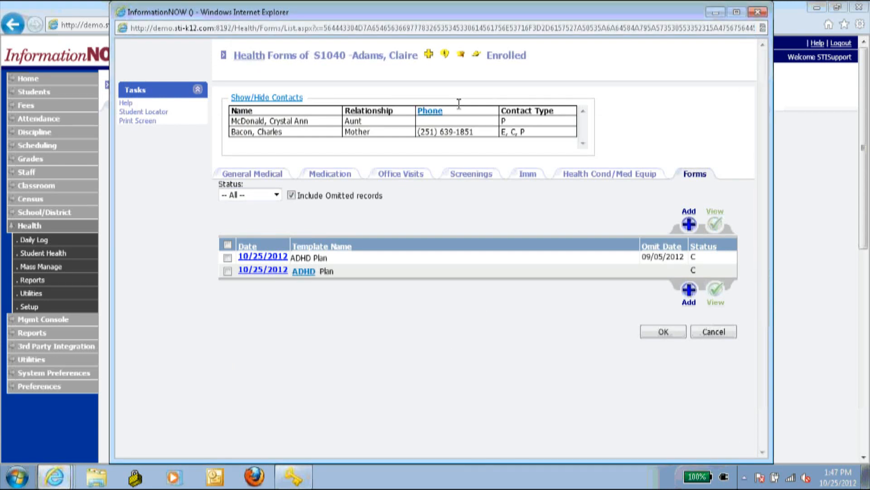
- Close the health forms, health and office visits windows
left_click(759, 13)
left_click(759, 13)
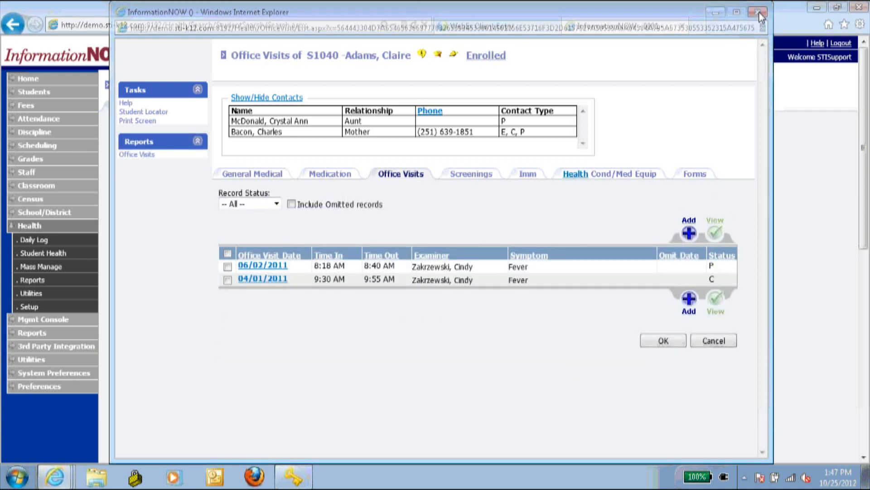
left_click(758, 13)
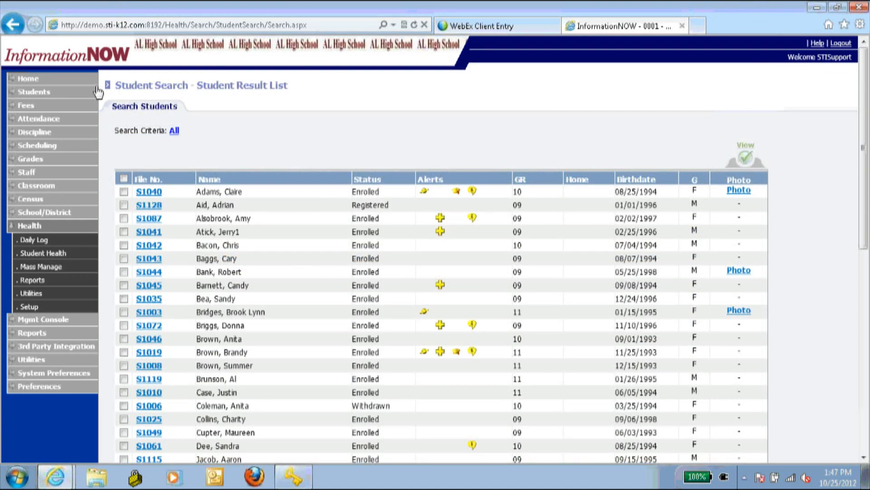
- Search for currently enrolled students, dismissing the browser crash message and tab notification
left_click(34, 95)
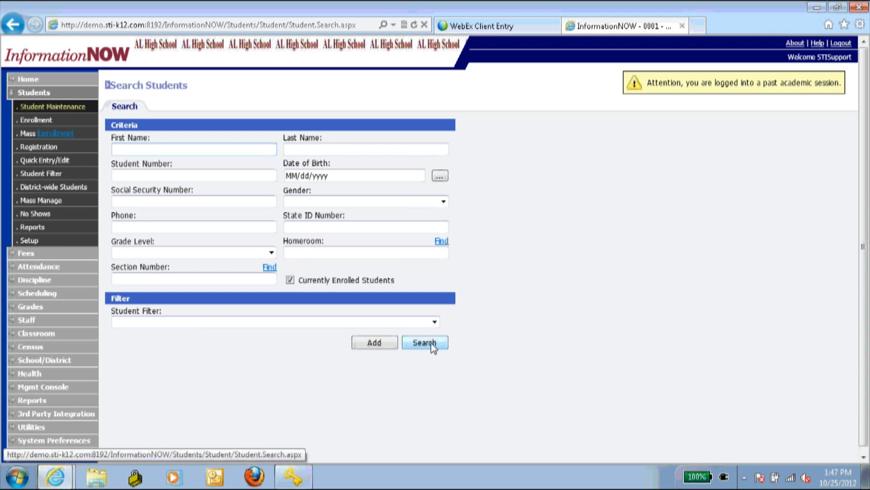
left_click(426, 343)
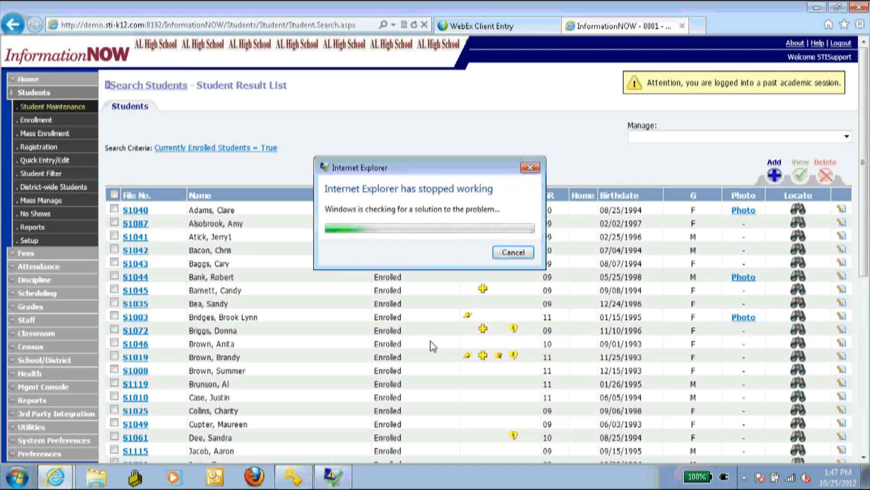
left_click(505, 256)
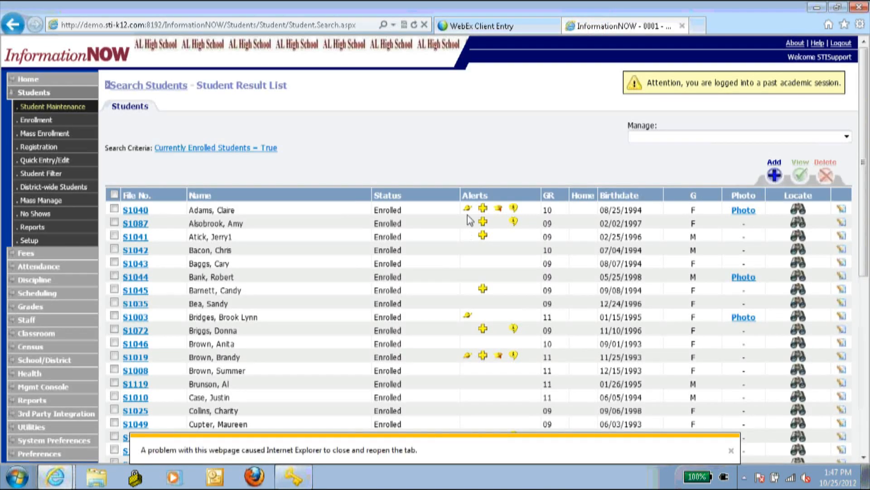
left_click(732, 451)
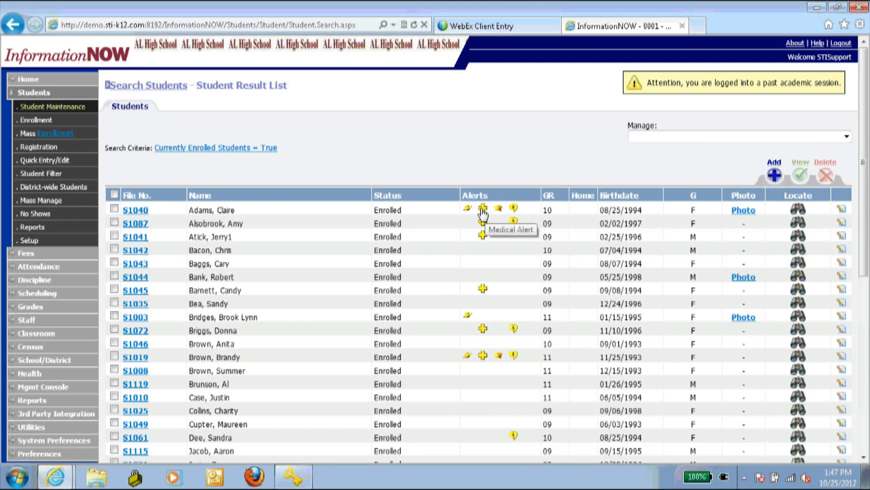
left_click(483, 209)
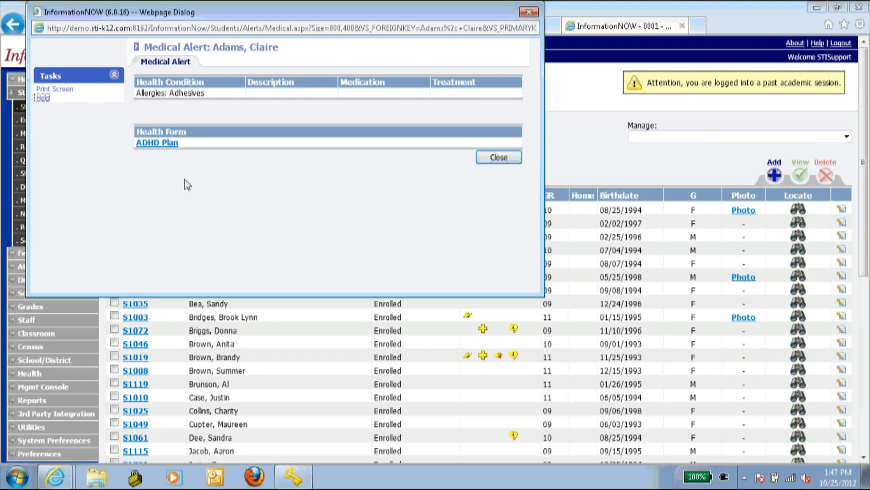
left_click(155, 144)
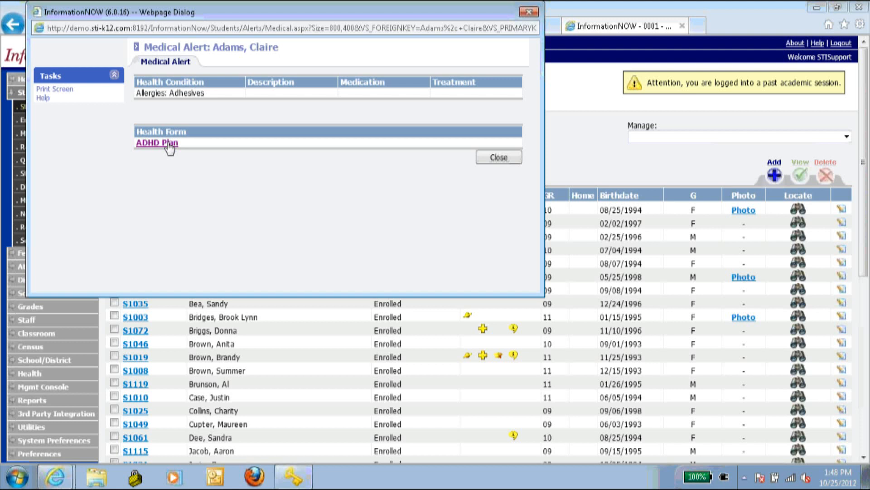
left_click(502, 158)
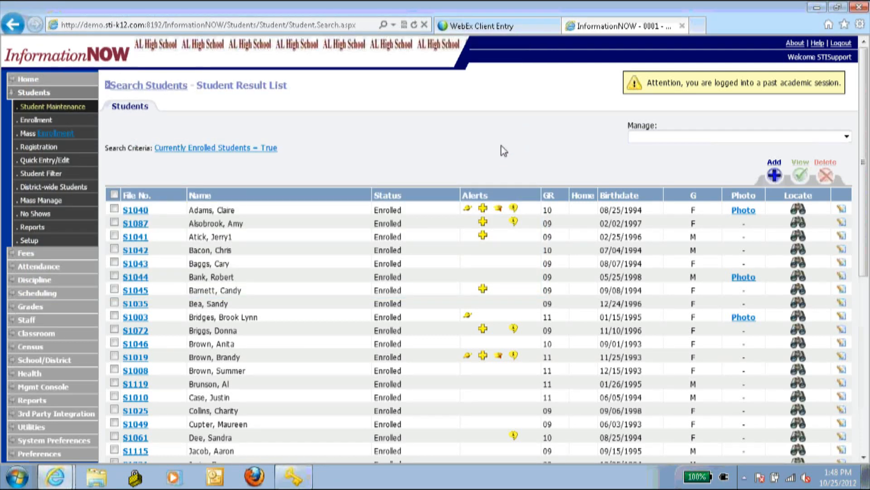
left_click(39, 376)
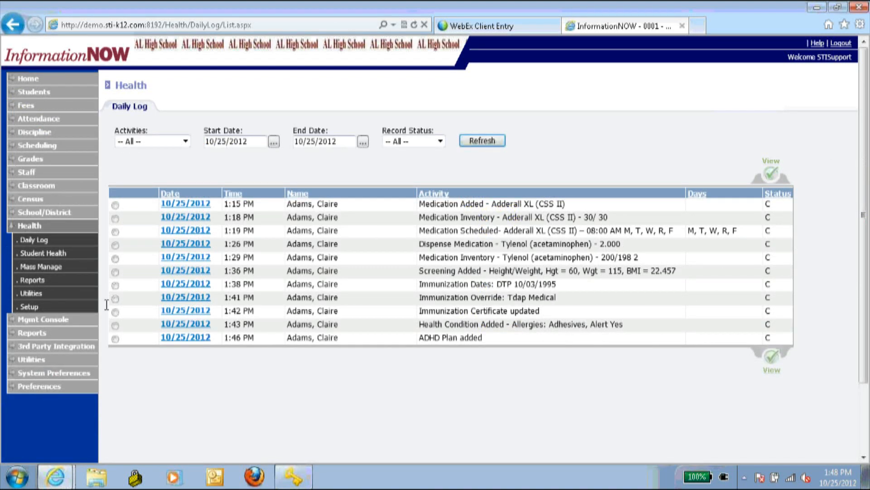
- Review and refresh the health Daily Log, then go to Health Mass Manage
left_click(58, 243)
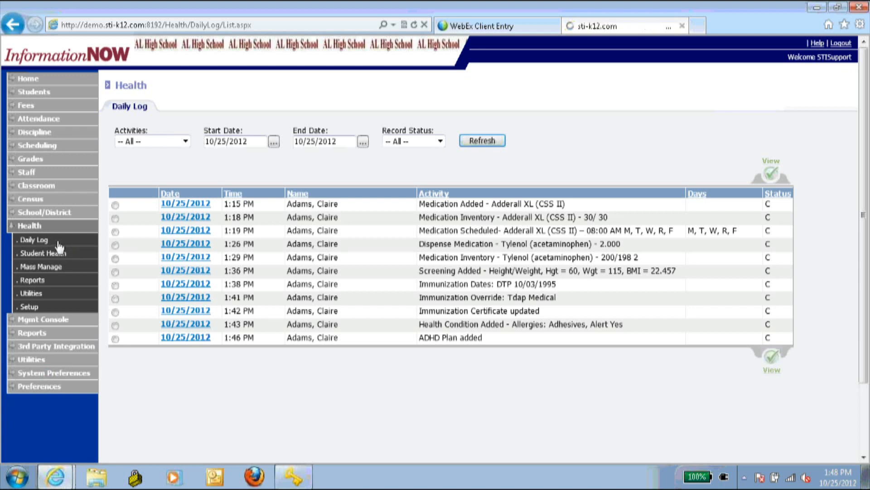
left_click(31, 243)
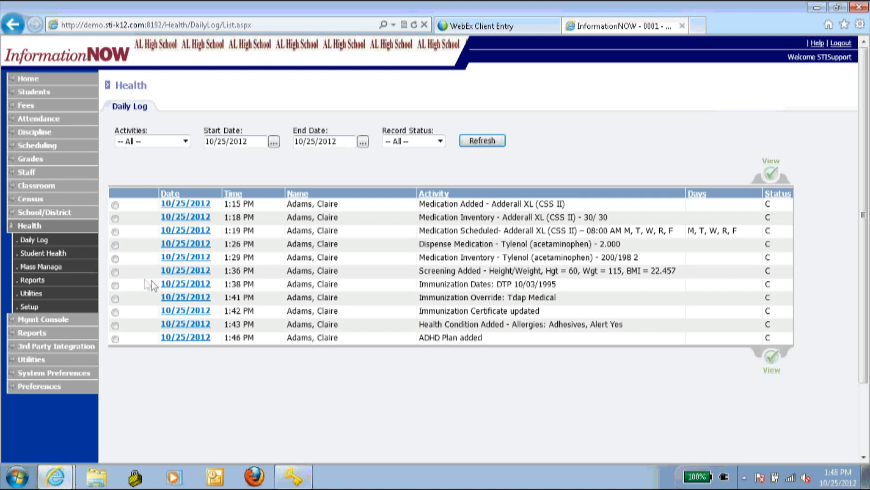
left_click(40, 268)
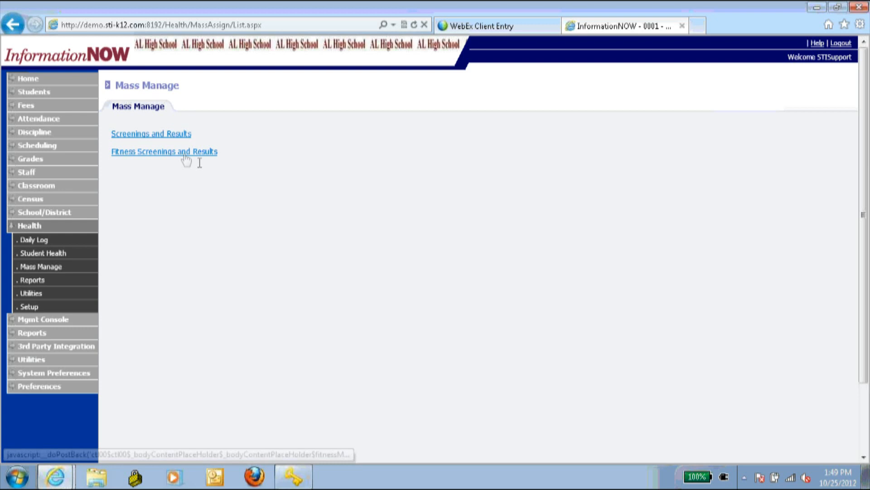
- Start a Screenings and Results mass assignment and add the first twelve students
left_click(176, 135)
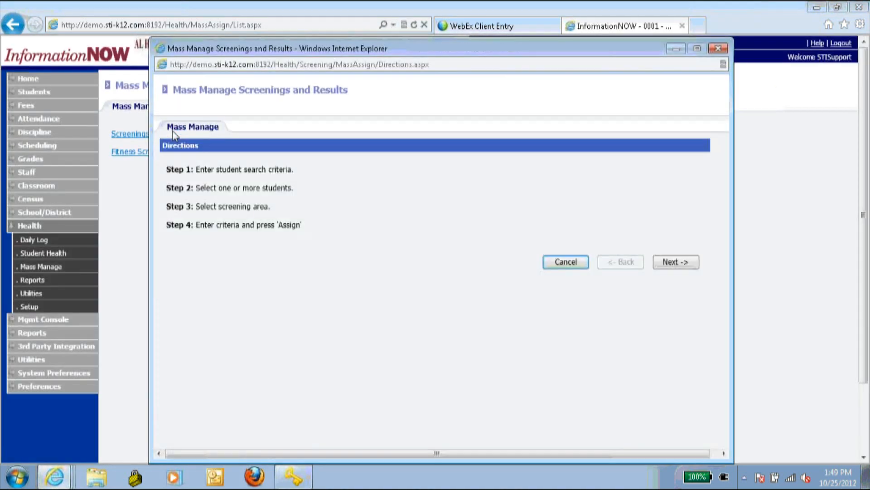
left_click(672, 263)
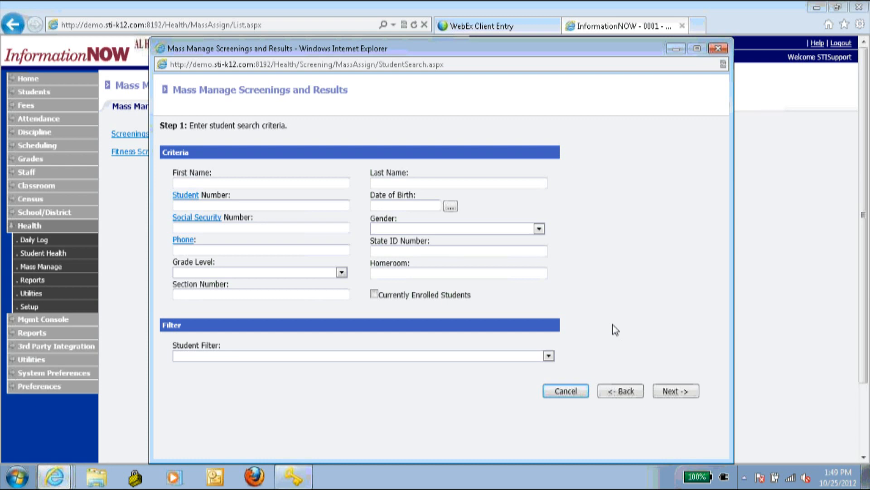
left_click(687, 391)
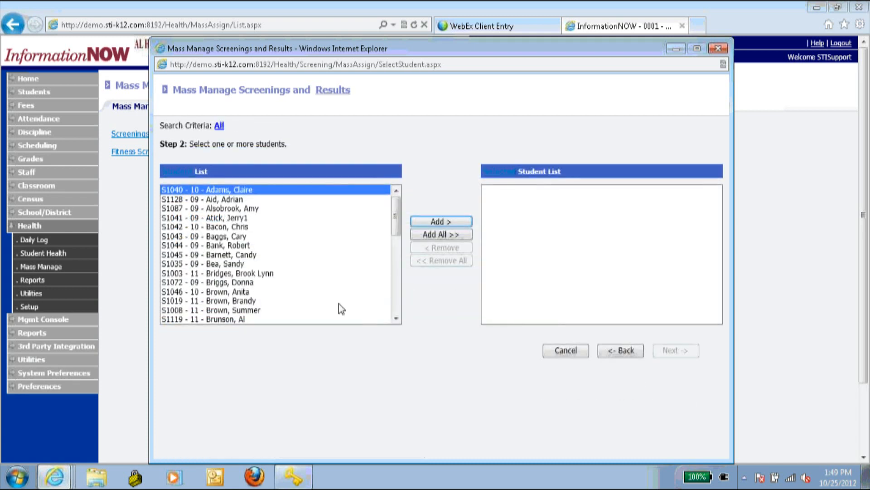
left_click(317, 288, "shift")
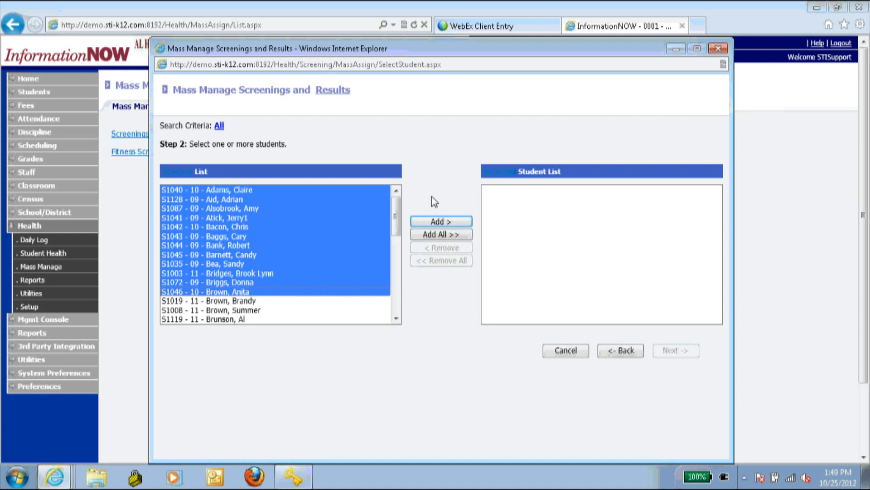
left_click(442, 222)
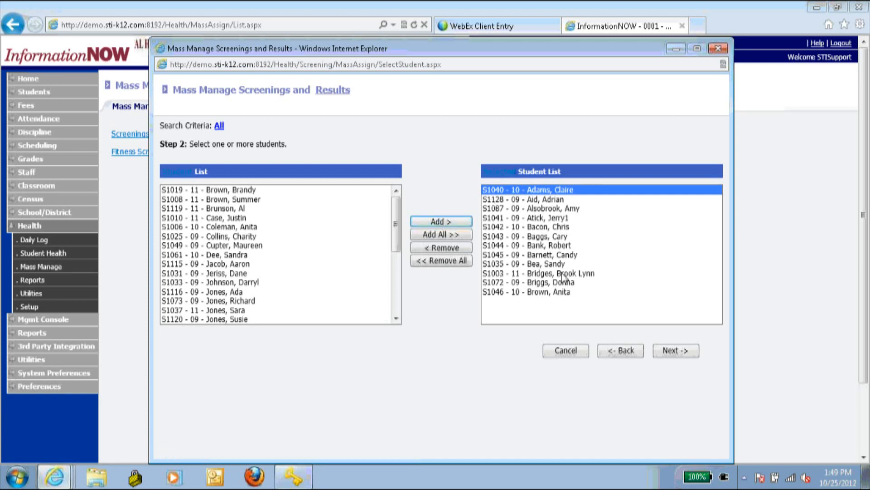
- Choose Auditory as the screening area and continue to the details form
left_click(680, 350)
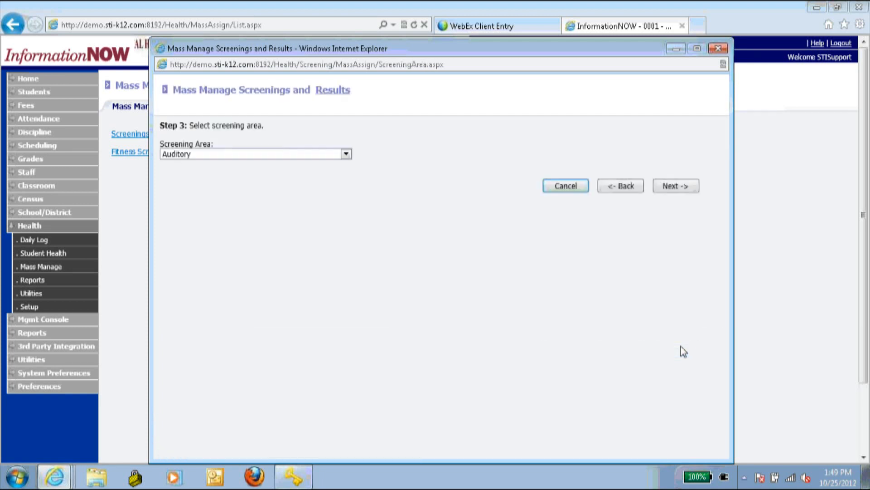
left_click(207, 154)
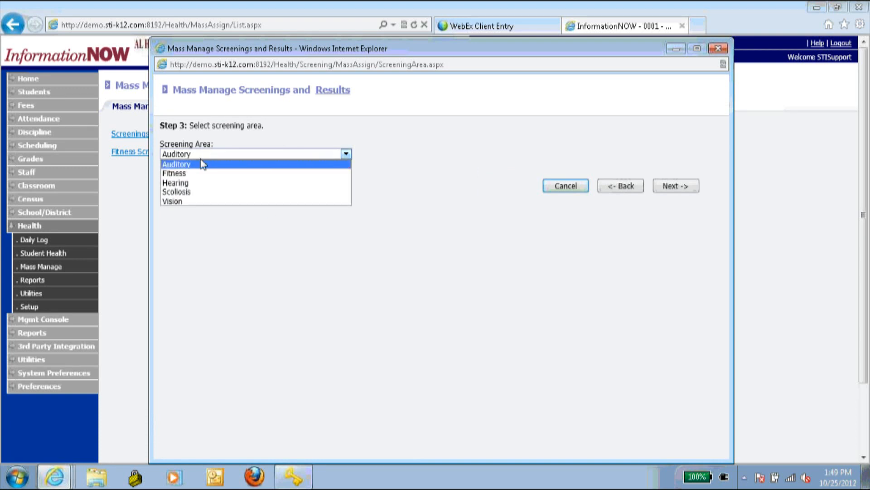
left_click(200, 164)
left_click(677, 186)
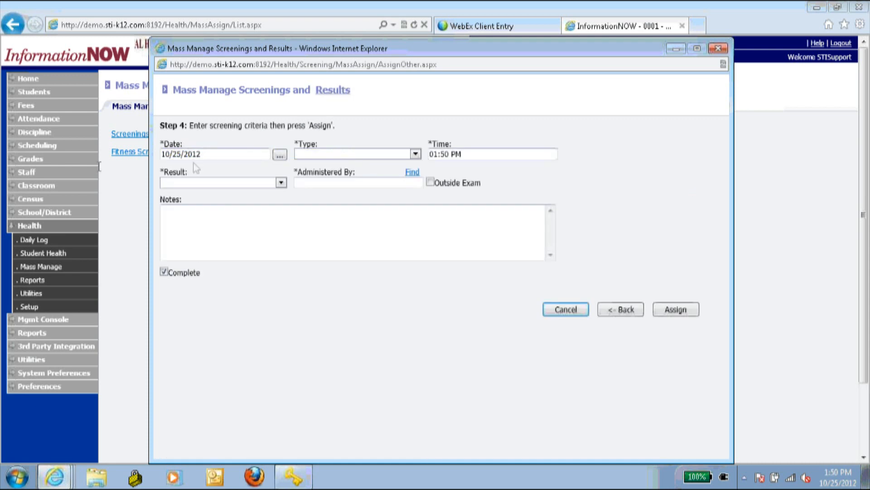
- Set the screening type to Original Screen and the result to Pass
left_click(345, 155)
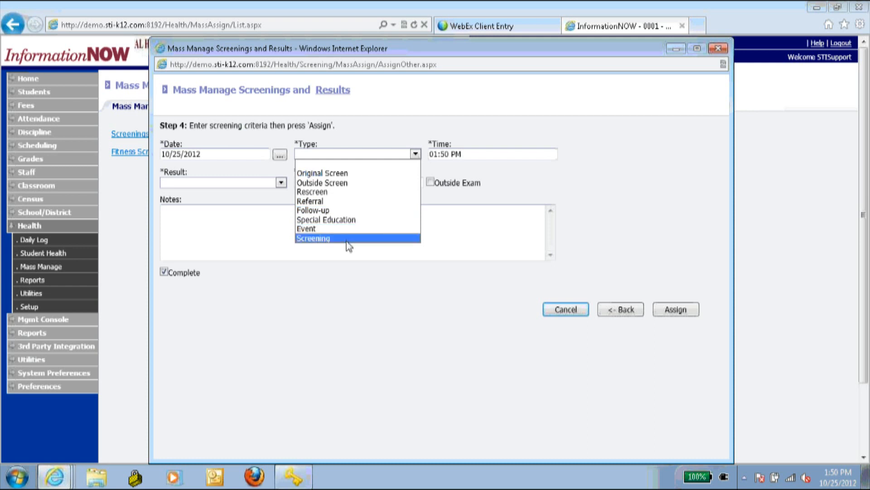
left_click(344, 173)
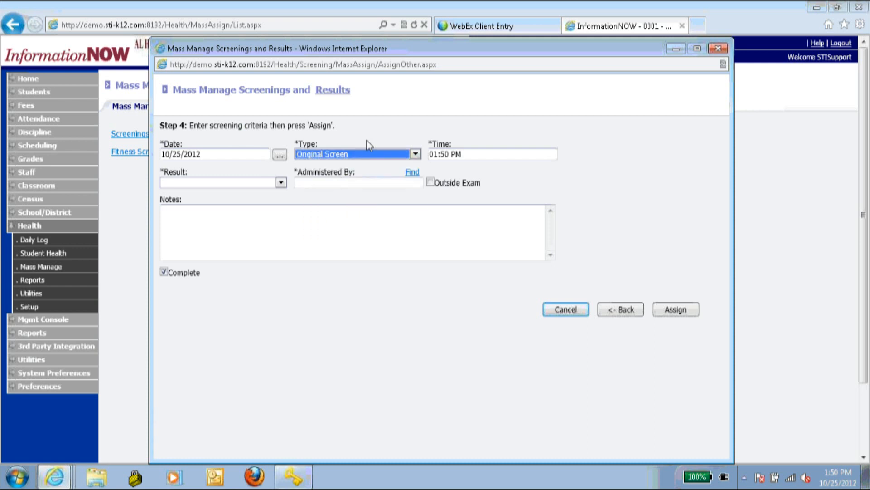
left_click(281, 183)
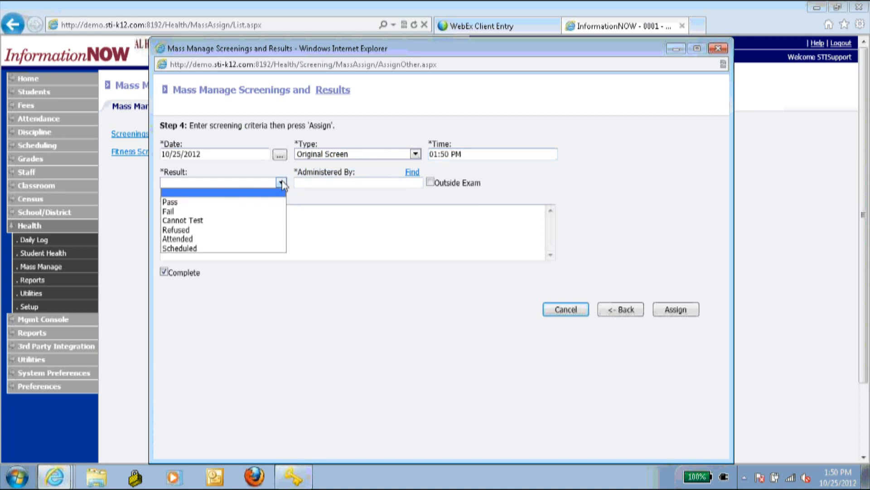
left_click(205, 202)
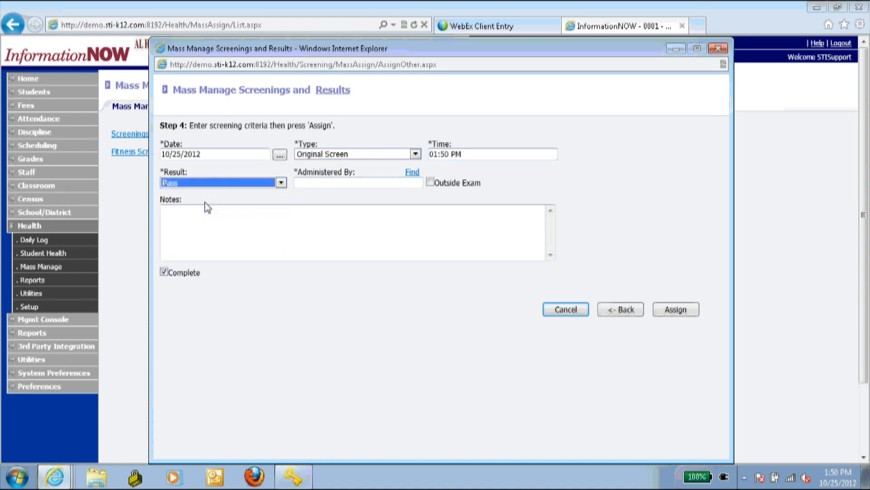
- Pick the first listed person as administrator, assign the screening, and close the summary
left_click(412, 172)
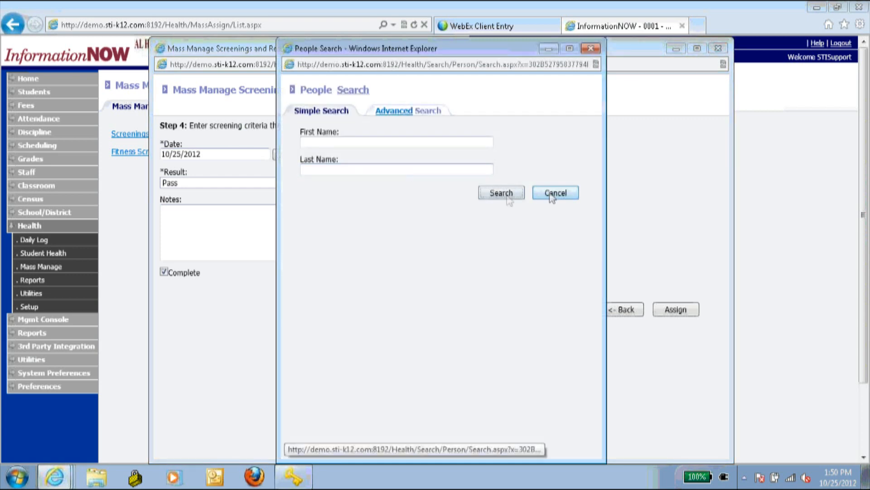
left_click(505, 195)
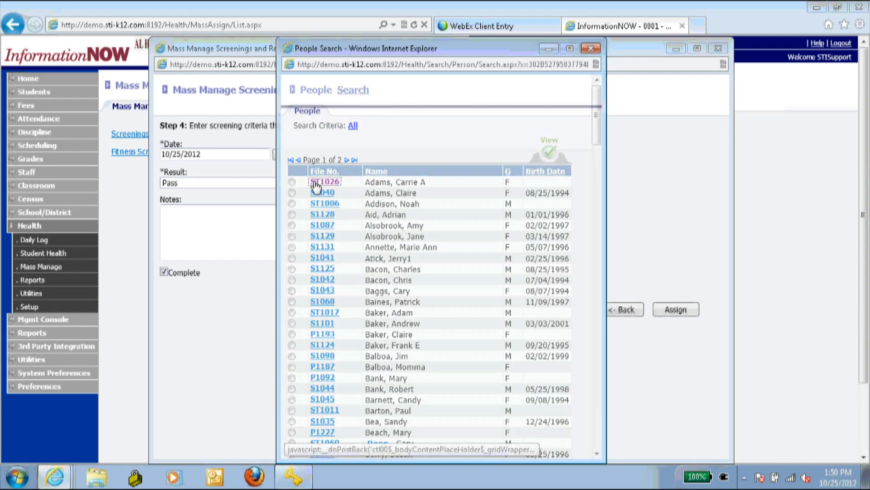
left_click(314, 185)
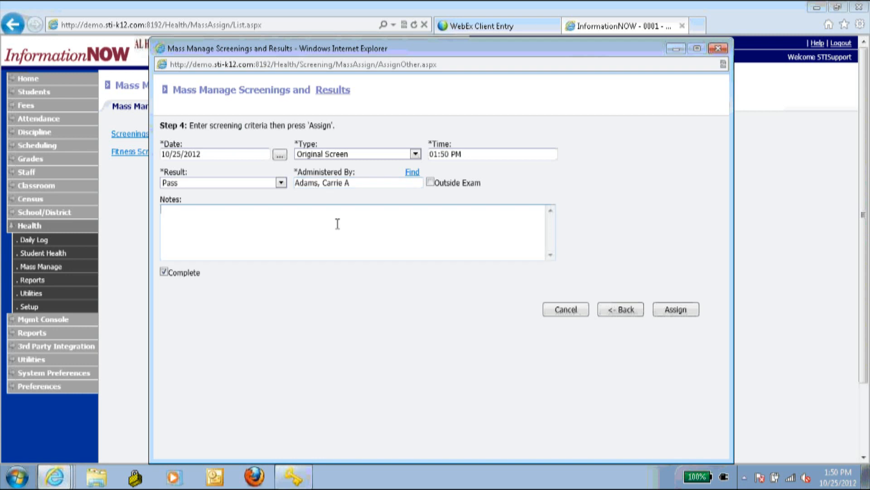
left_click(487, 251)
left_click(685, 314)
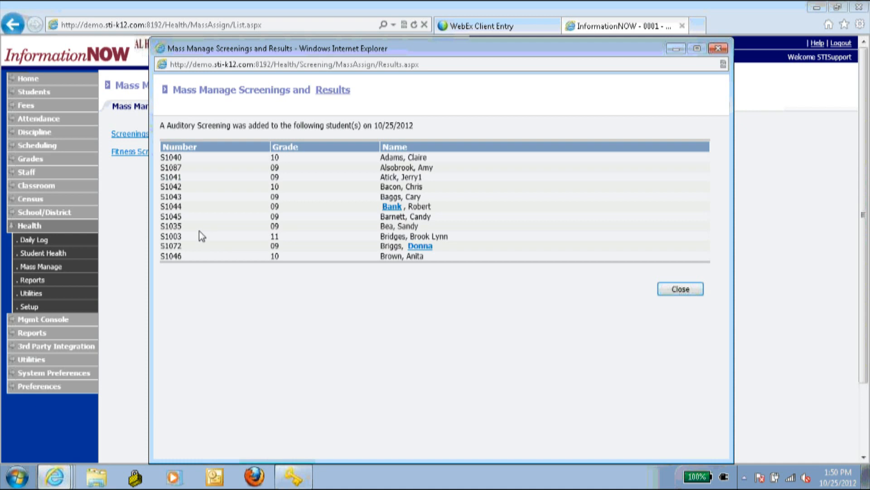
left_click(683, 289)
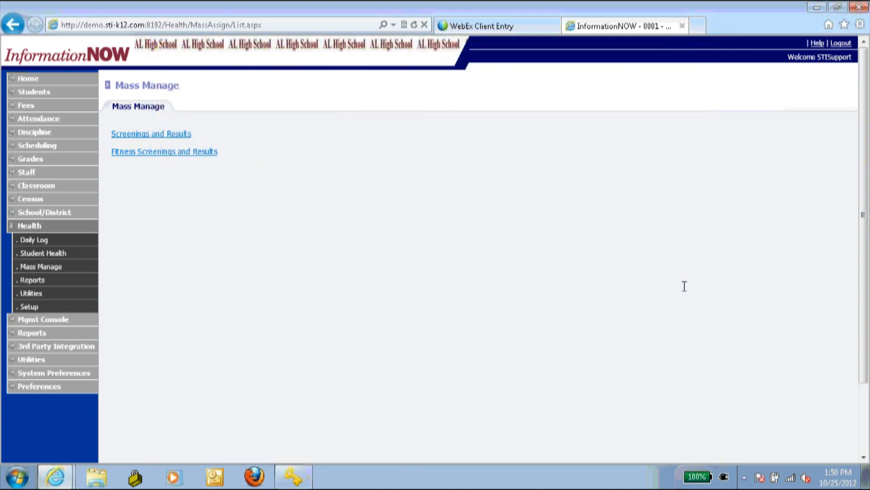
- Start another Screenings and Results assignment and add four more students
left_click(186, 135)
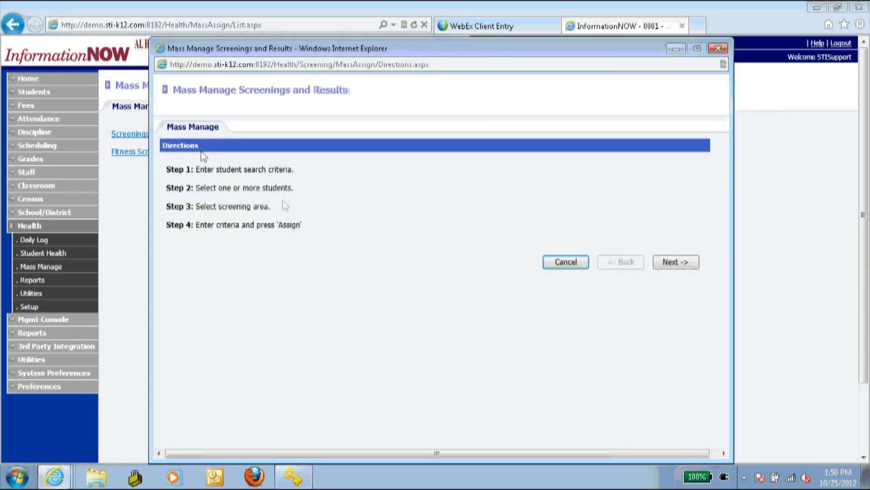
left_click(678, 263)
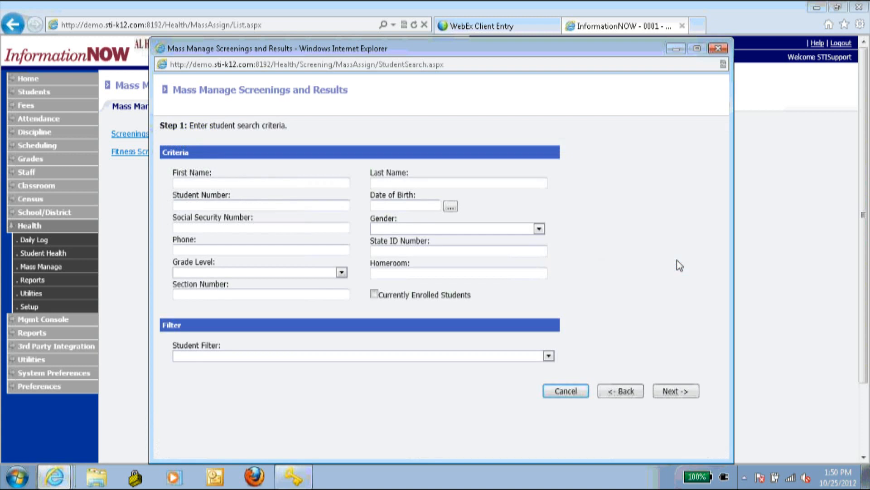
left_click(670, 391)
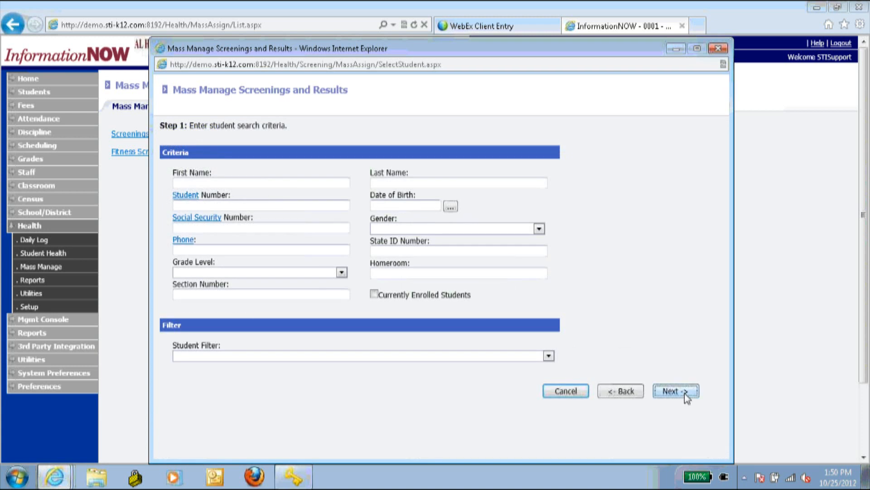
left_click(287, 295)
scroll(263, 286, "down", 5)
left_click(262, 282)
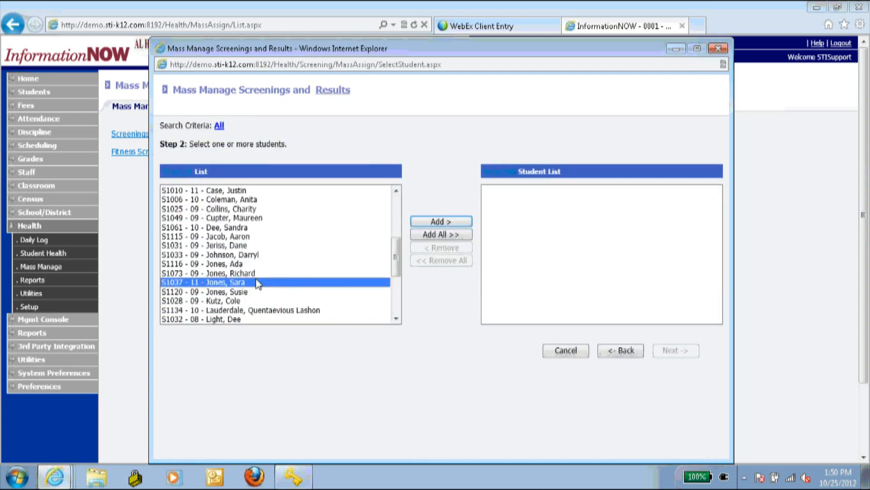
left_click(245, 264, "ctrl")
left_click(257, 291, "ctrl")
left_click(260, 310, "ctrl")
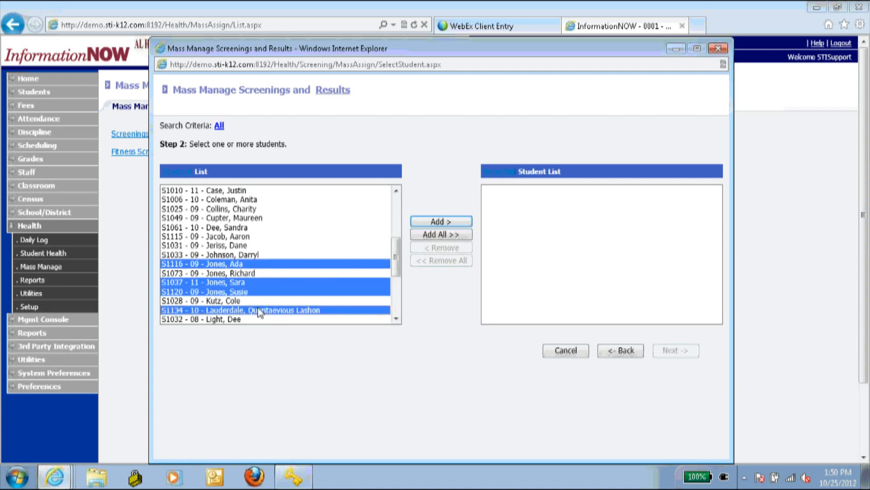
left_click(442, 222)
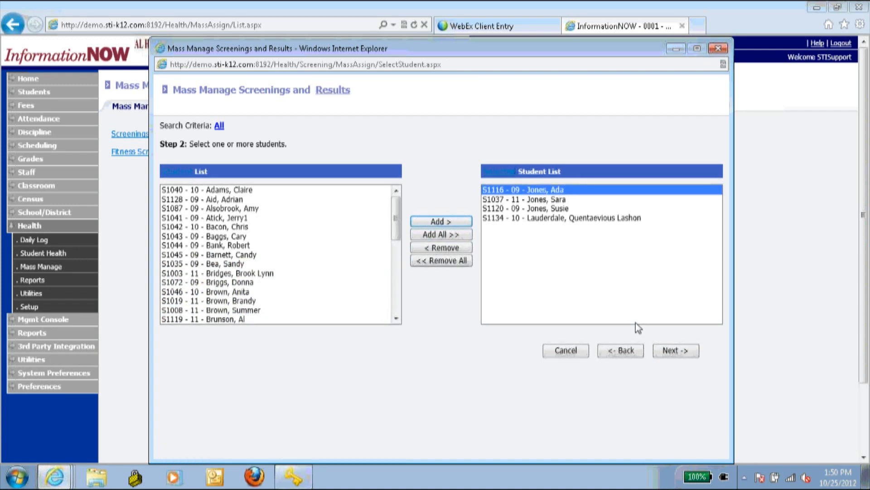
- Keep the screening area and set type Original Screen with result Fail
left_click(690, 357)
left_click(682, 193)
left_click(326, 154)
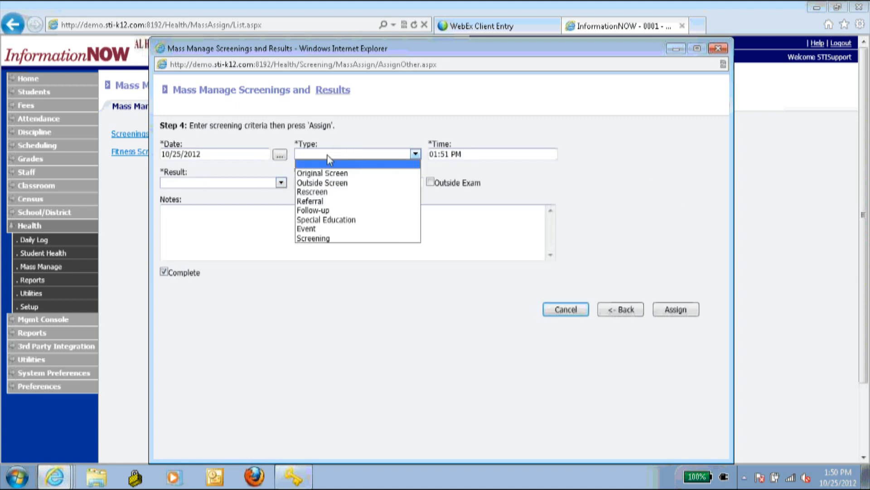
left_click(332, 171)
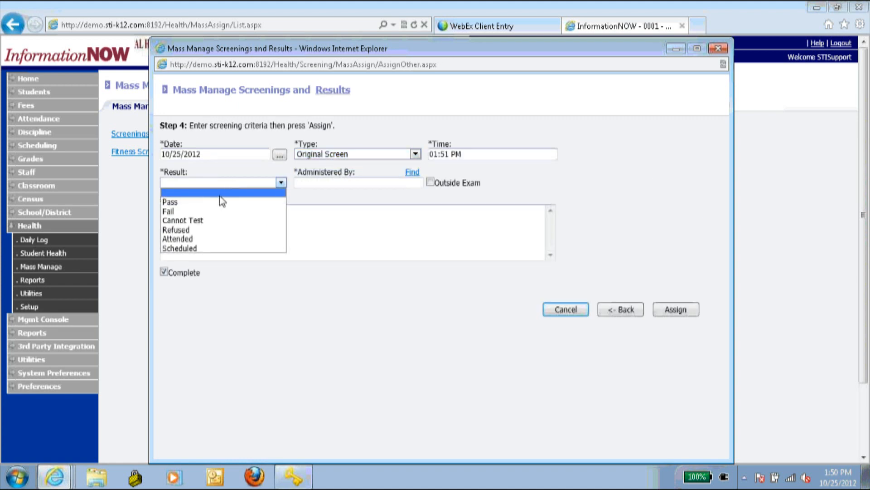
left_click(210, 211)
- Pick the first listed person as administrator, assign the failed screening, and close the summary
left_click(413, 173)
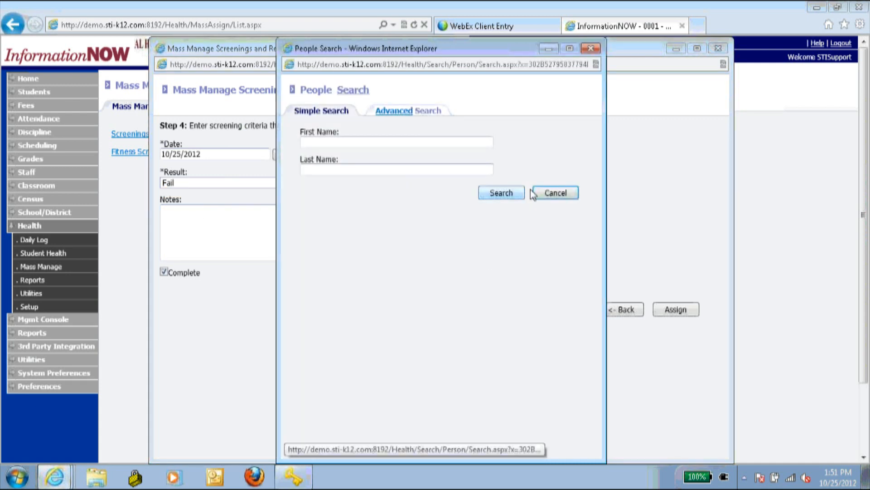
left_click(400, 142)
left_click(508, 197)
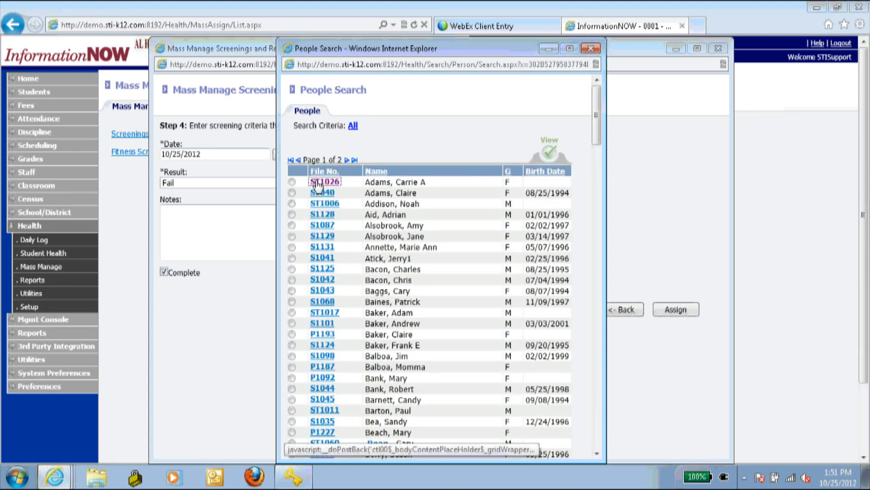
left_click(324, 182)
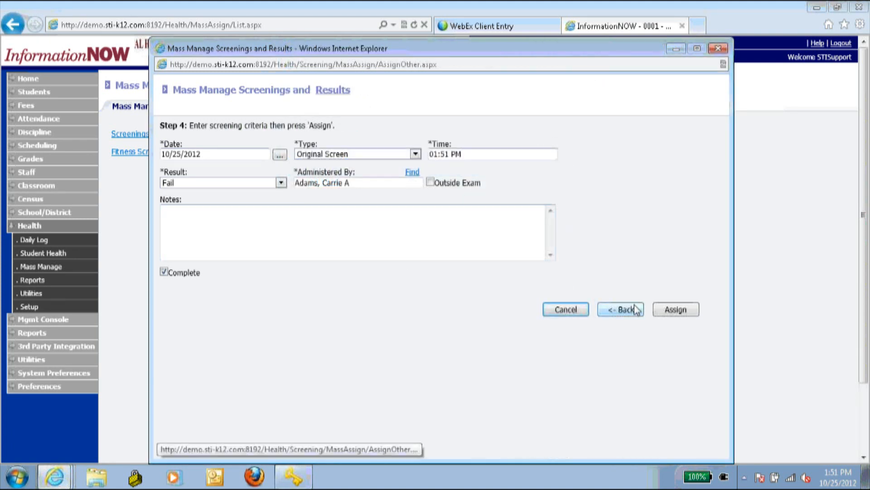
left_click(676, 309)
left_click(680, 220)
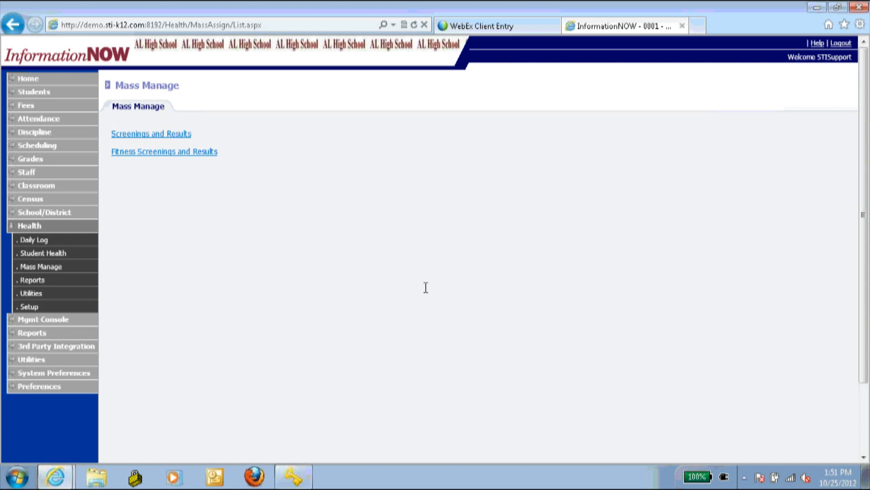
- Open the Alabama School Entry Survey report, keep PDF format, and generate it
left_click(47, 281)
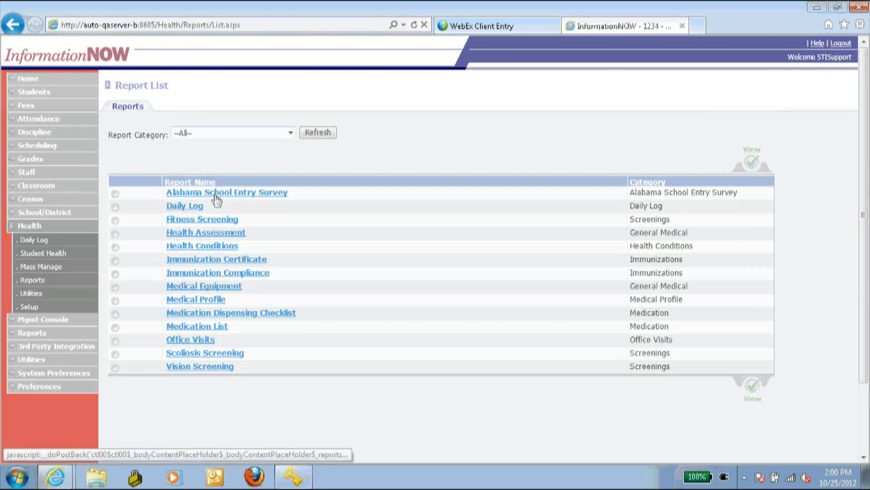
left_click(214, 194)
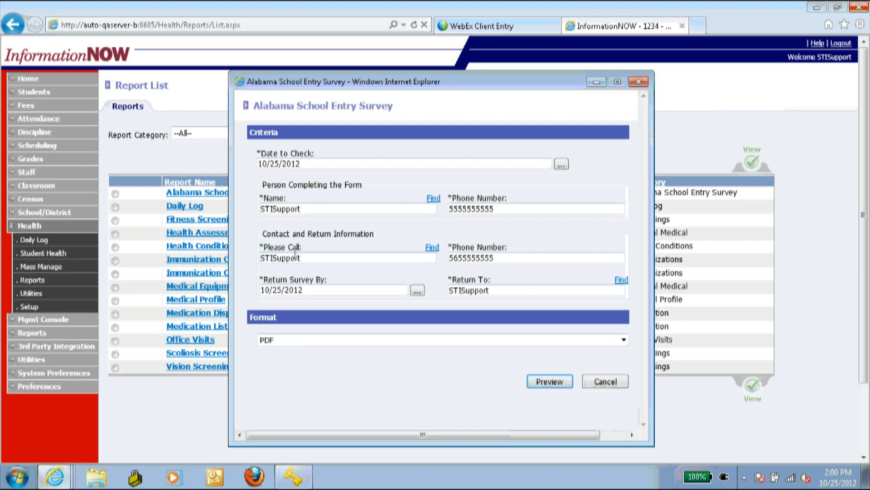
left_click(457, 341)
left_click(457, 350)
left_click(547, 384)
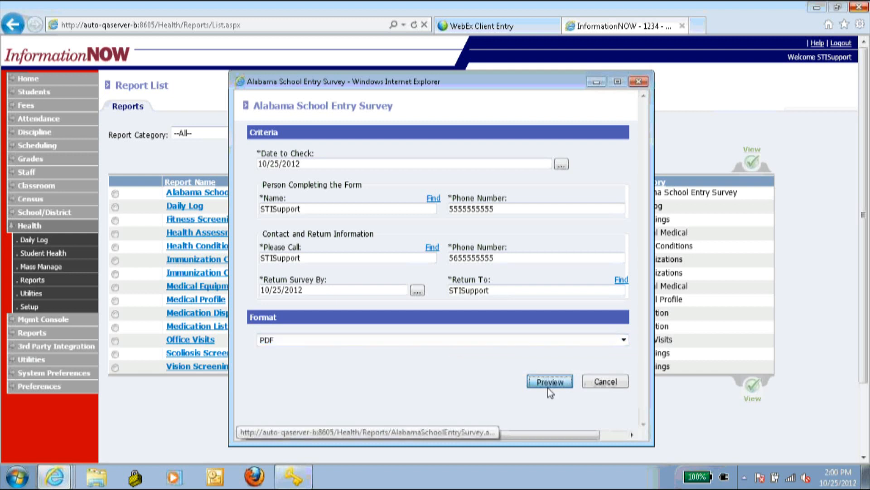
- Open the downloaded Alabama School Entry Survey PDF and set the zoom to 100%
left_click(471, 432)
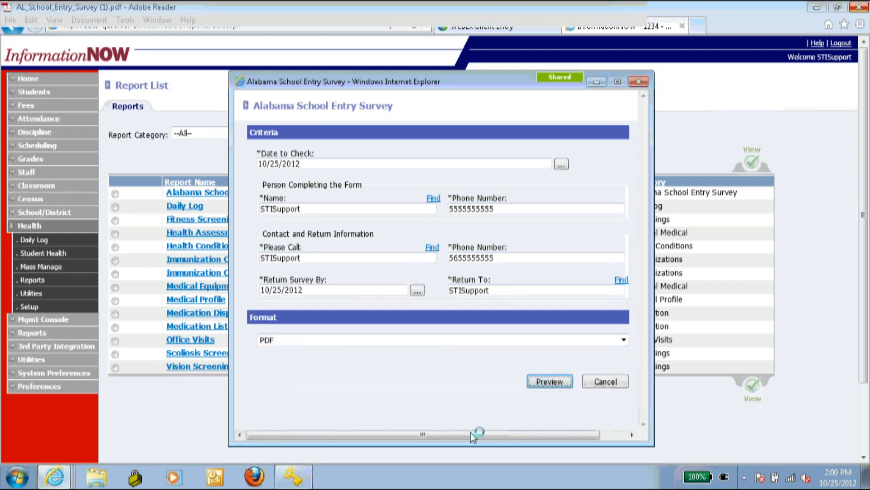
left_click(234, 39)
type("100")
key("Return")
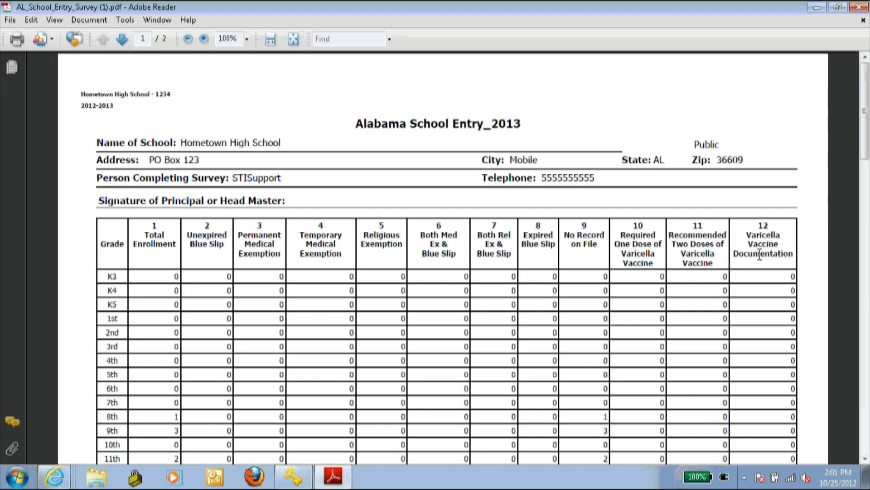
- Scroll through the total-enrollments-by-grade table, then close Adobe Reader
scroll(304, 326, "down", 2)
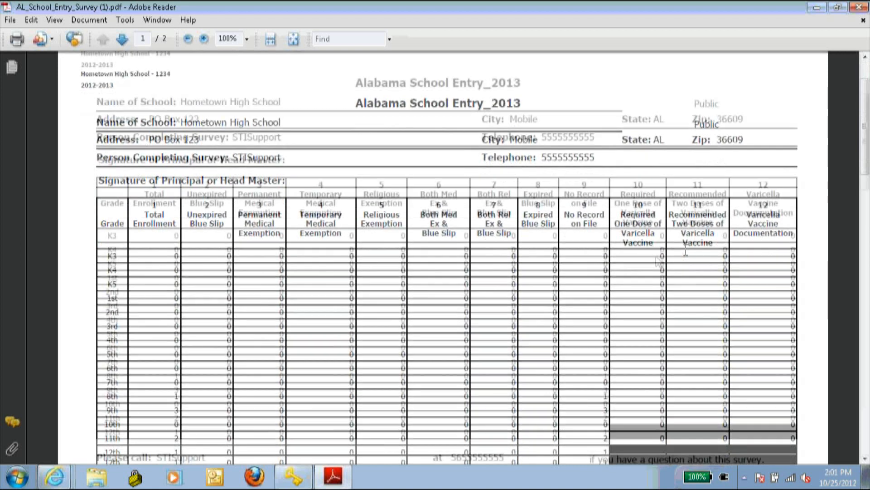
scroll(131, 229, "down", 3)
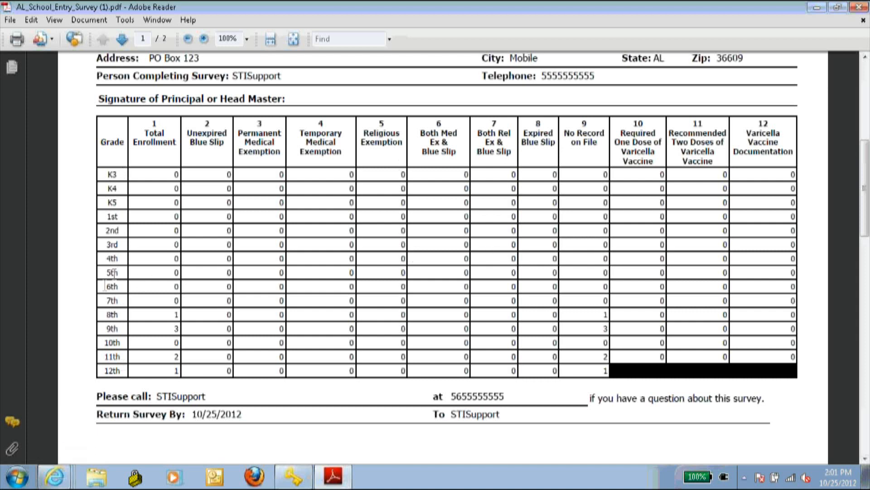
scroll(575, 321, "down", 1)
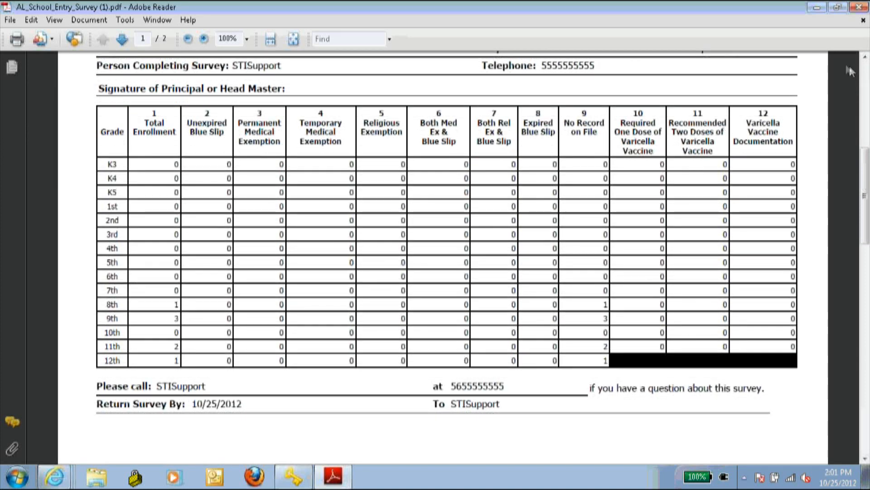
left_click(859, 7)
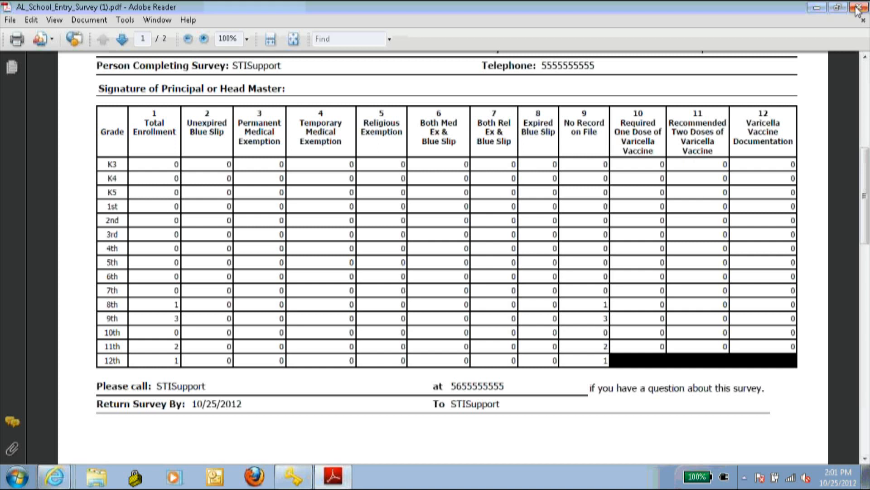
- Close the survey window and preview the Daily Log report with Record Status --All--
left_click(638, 81)
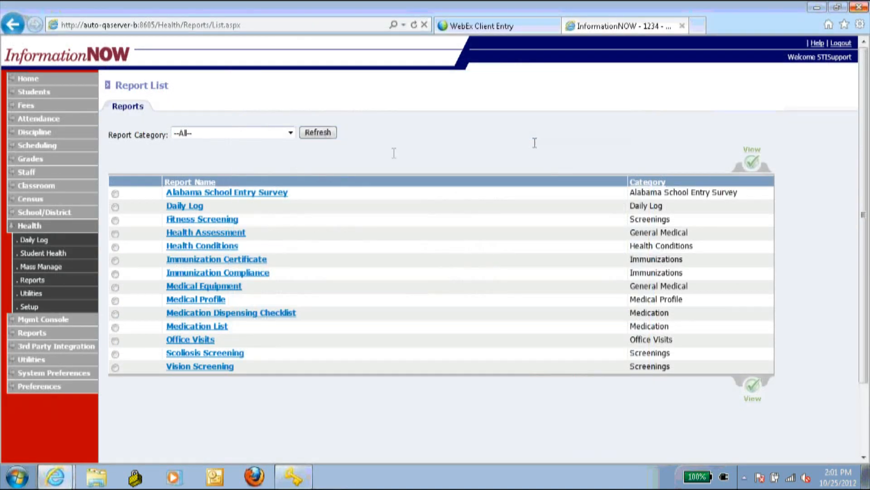
left_click(185, 206)
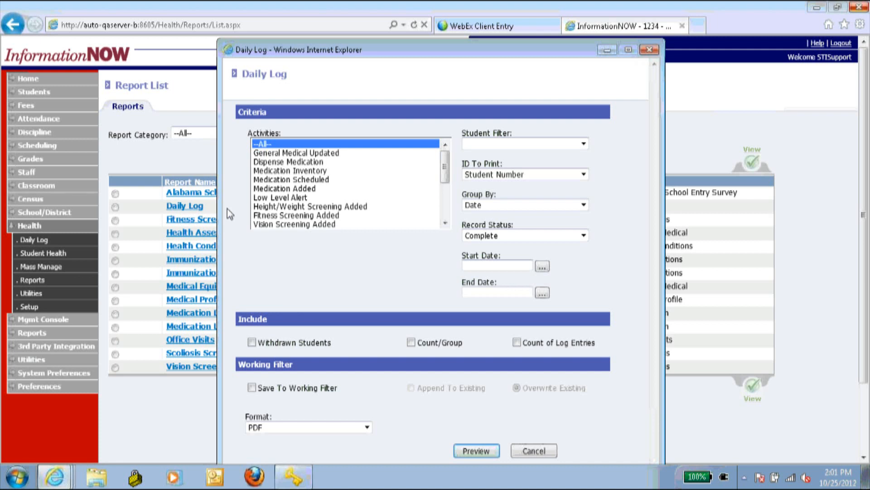
scroll(319, 172, "down", 2)
scroll(320, 172, "up", 1)
scroll(320, 172, "down", 1)
scroll(320, 172, "up", 2)
left_click(573, 236)
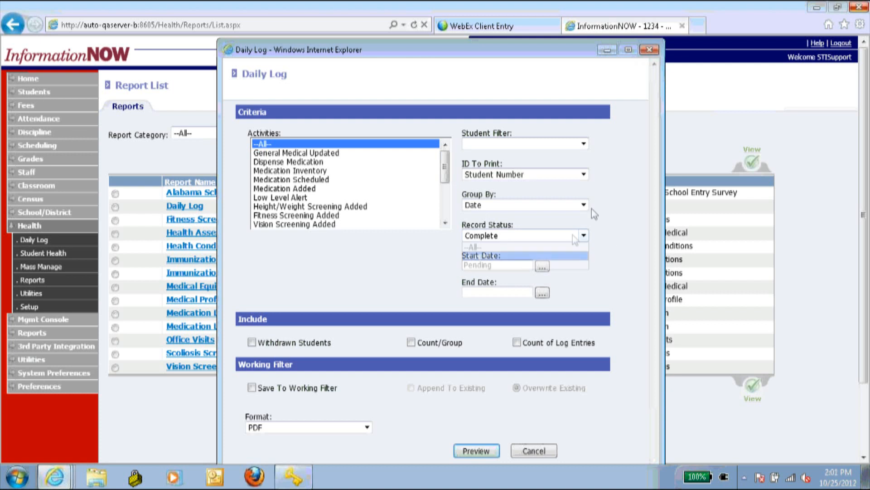
left_click(521, 247)
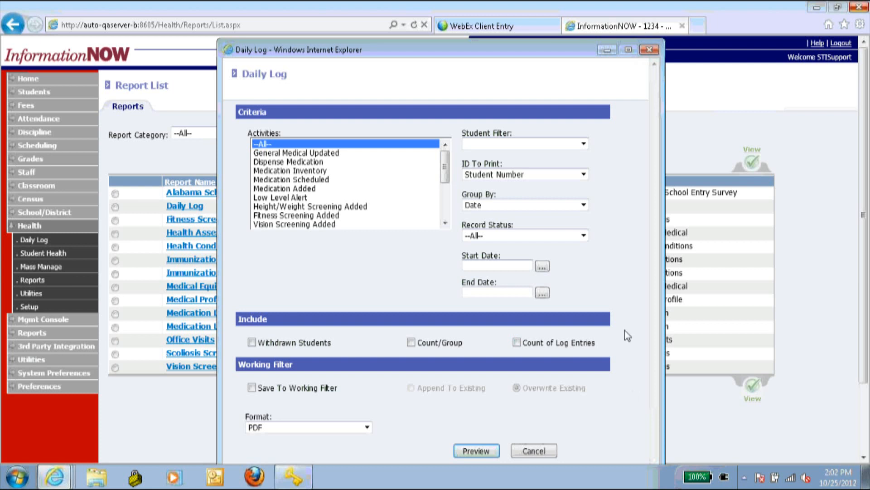
left_click(477, 450)
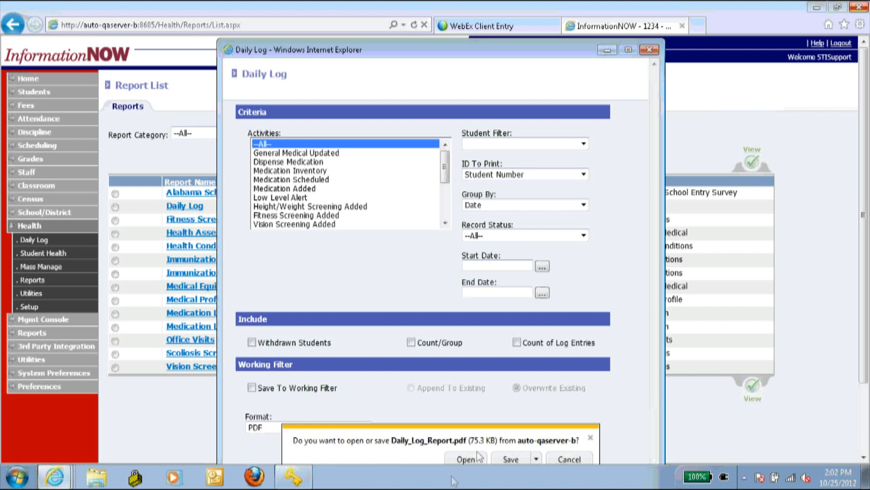
- Open Daily_Log_Report.pdf, scroll through its Daily Log by Date pages, and close it
left_click(455, 456)
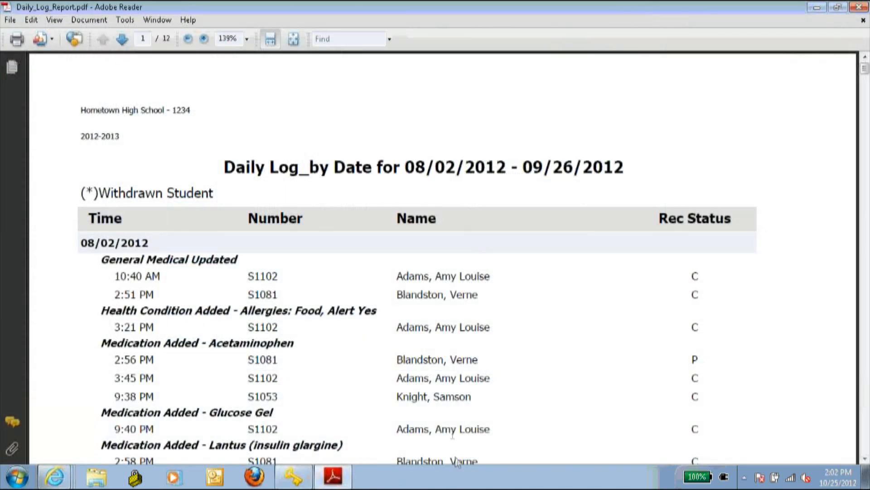
scroll(392, 249, "down", 15)
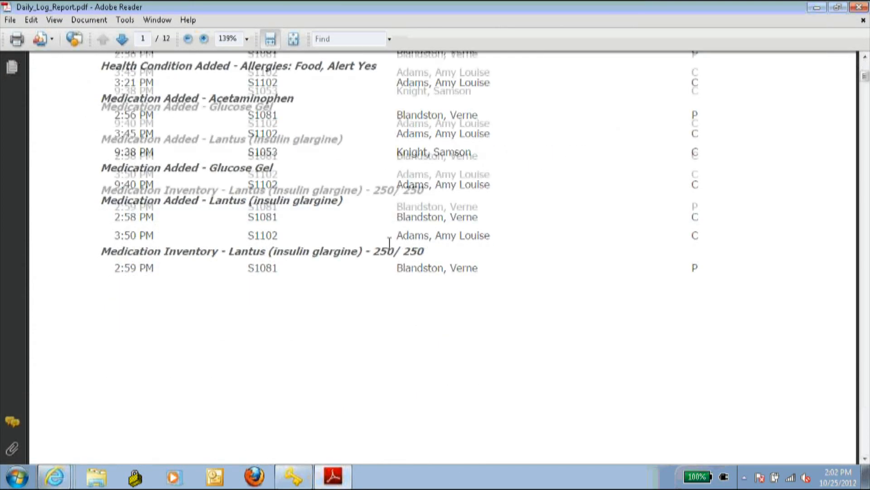
scroll(389, 254, "down", 10)
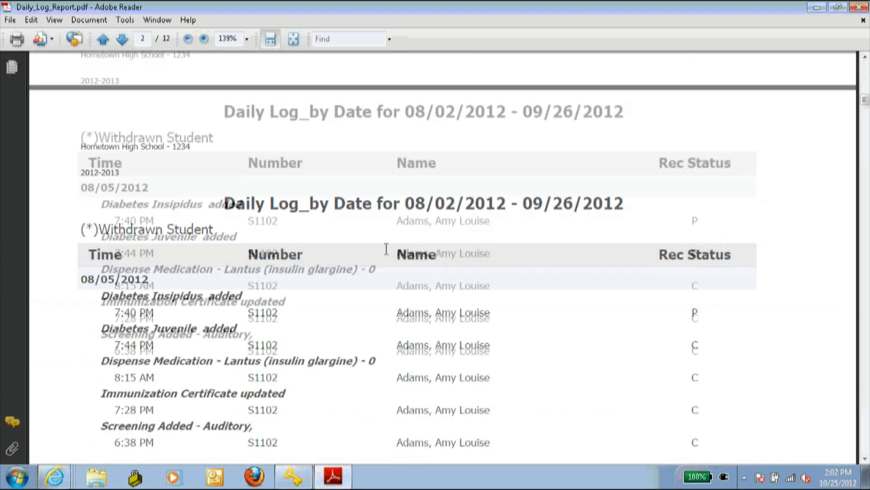
scroll(386, 252, "up", 15)
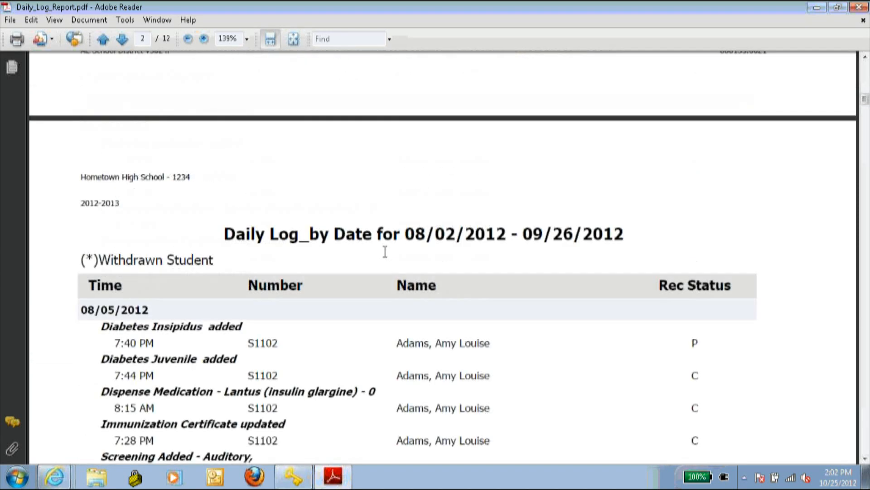
scroll(388, 256, "up", 10)
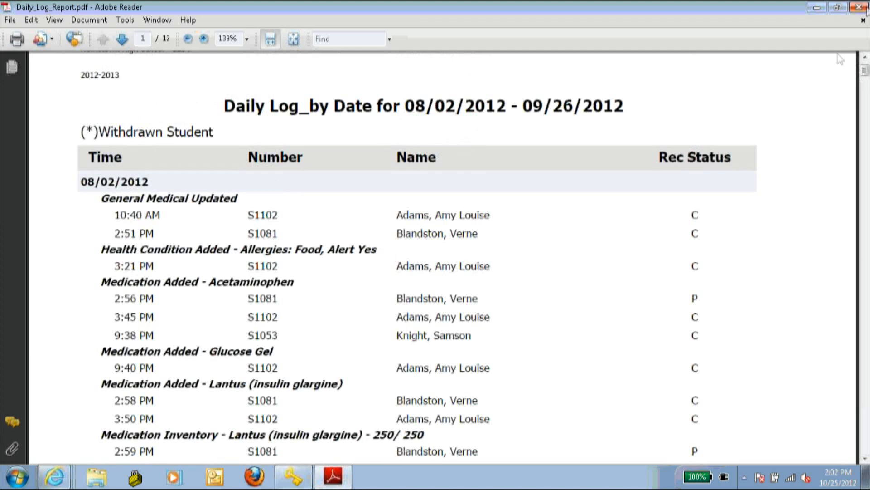
left_click(859, 7)
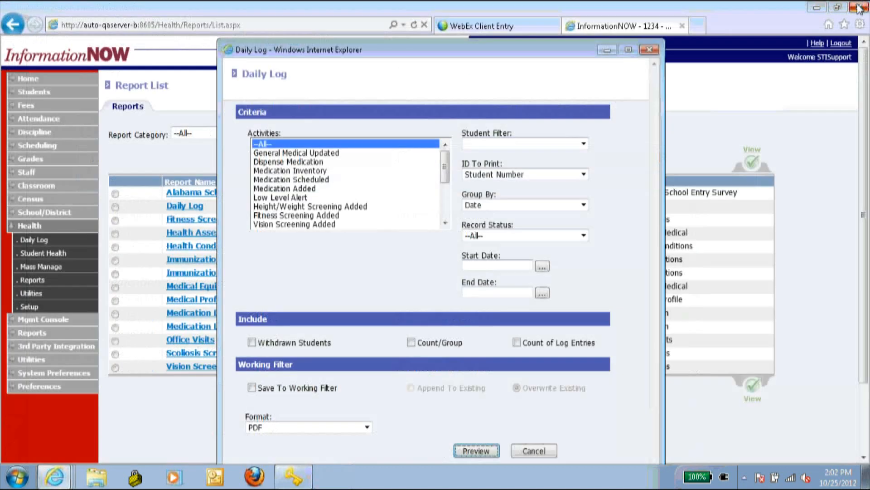
- Close the Daily Log window and open Health Assessment criteria with report type Simple
left_click(667, 44)
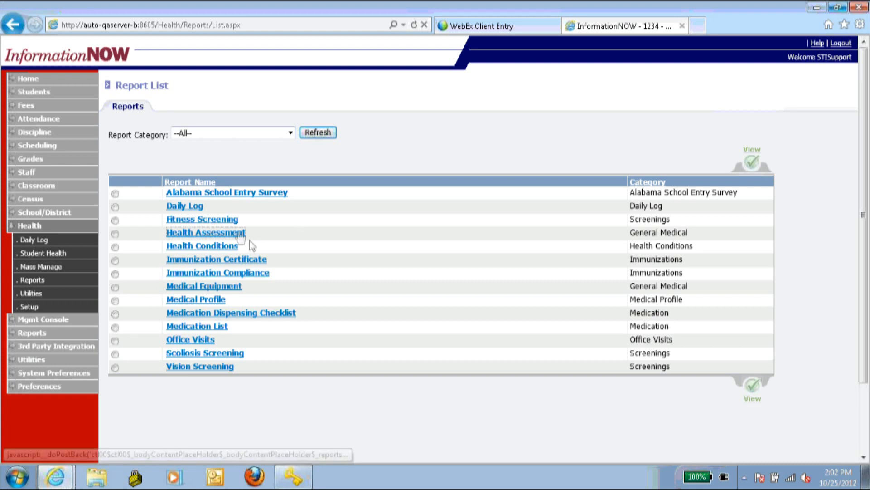
left_click(239, 234)
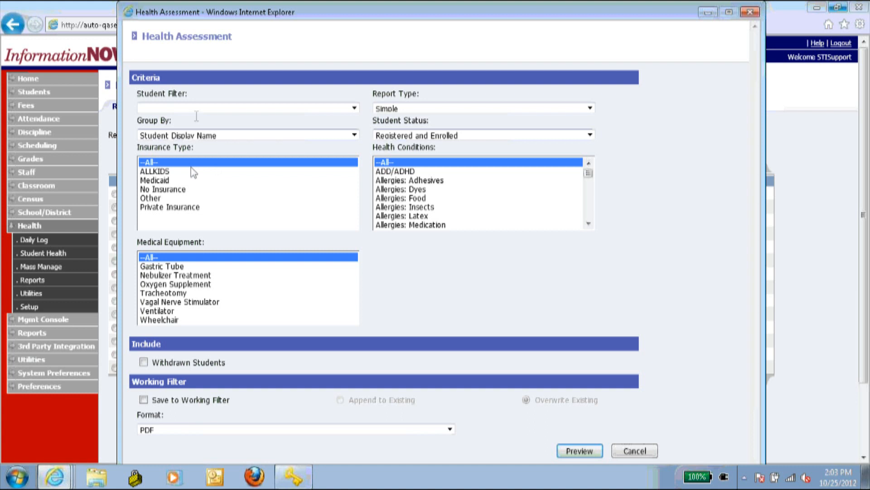
left_click(414, 108)
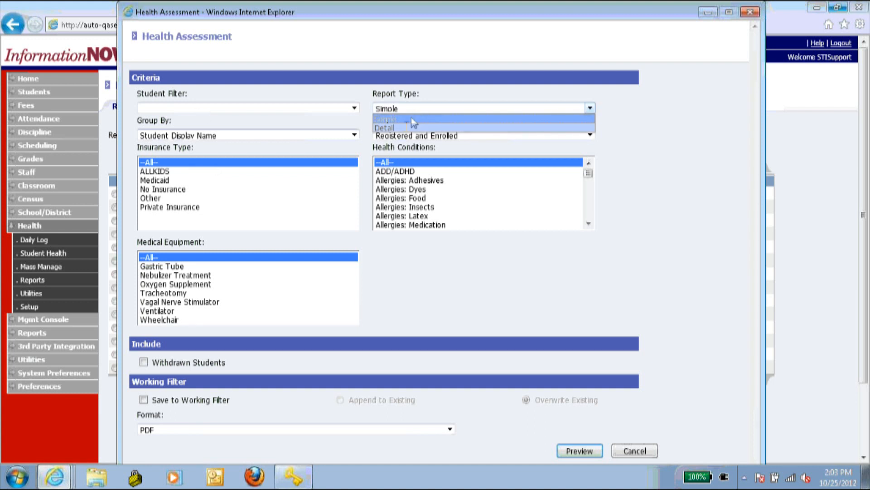
left_click(407, 127)
left_click(411, 109)
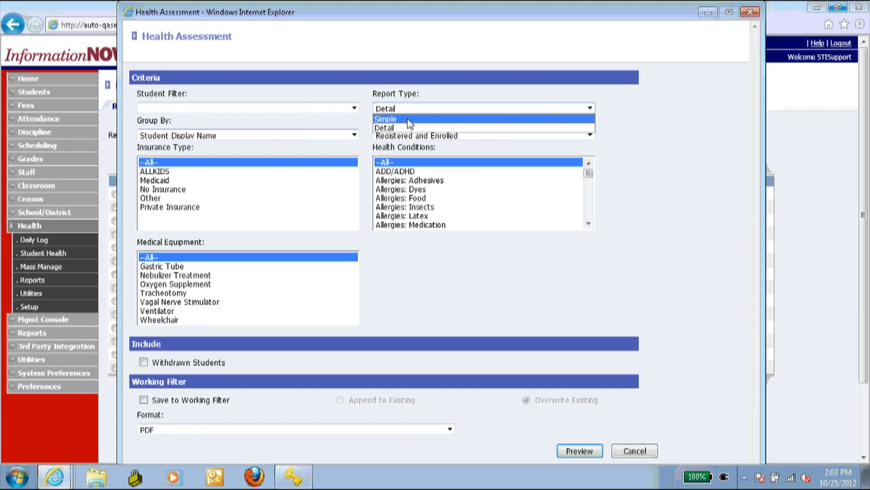
left_click(410, 120)
- Keep student status Registered and Enrolled, preview the report, and open the downloaded PDF
left_click(247, 135)
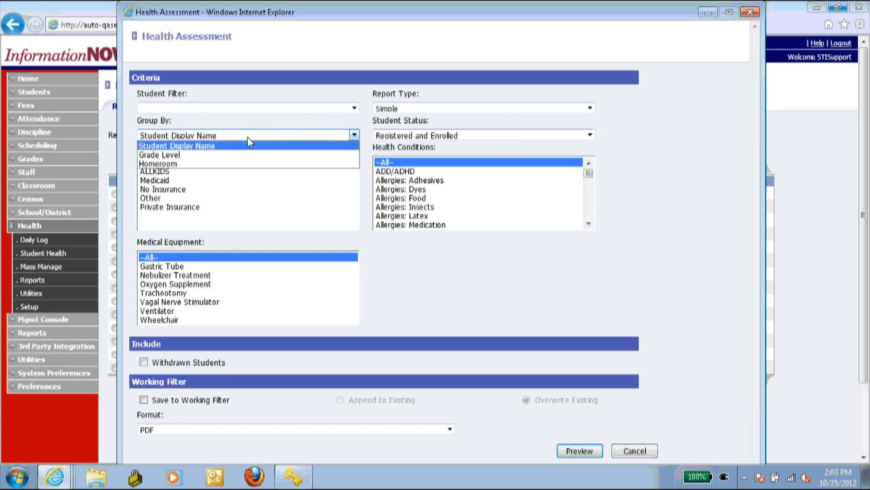
left_click(392, 135)
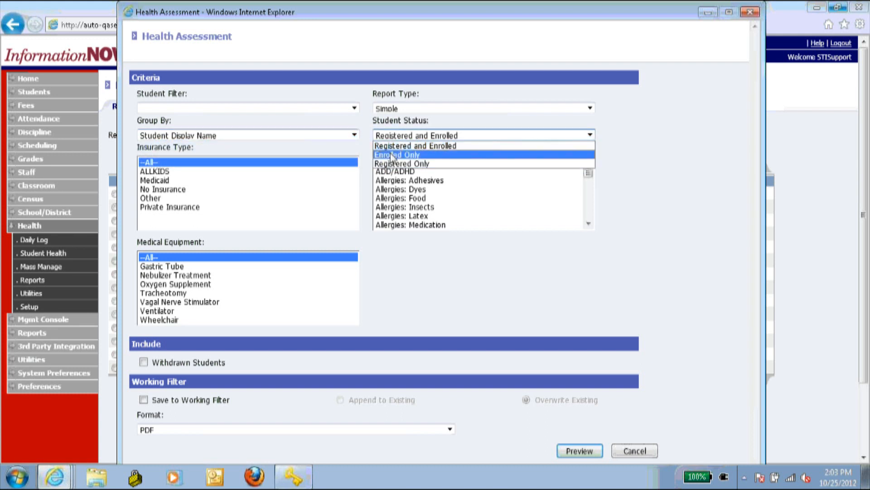
left_click(424, 256)
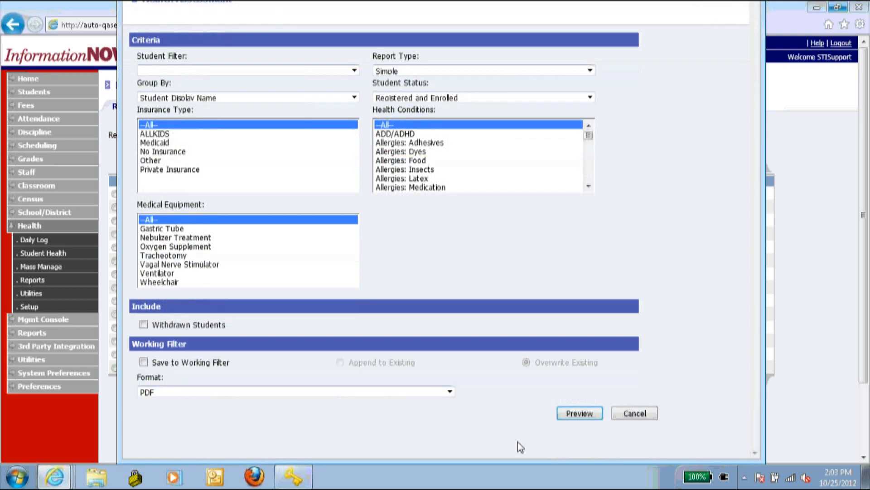
left_click(559, 415)
right_click(558, 414)
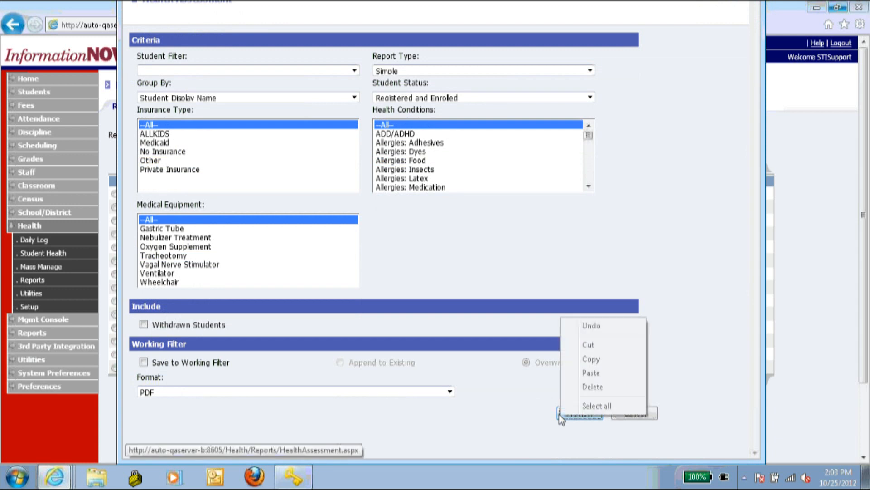
left_click(562, 445)
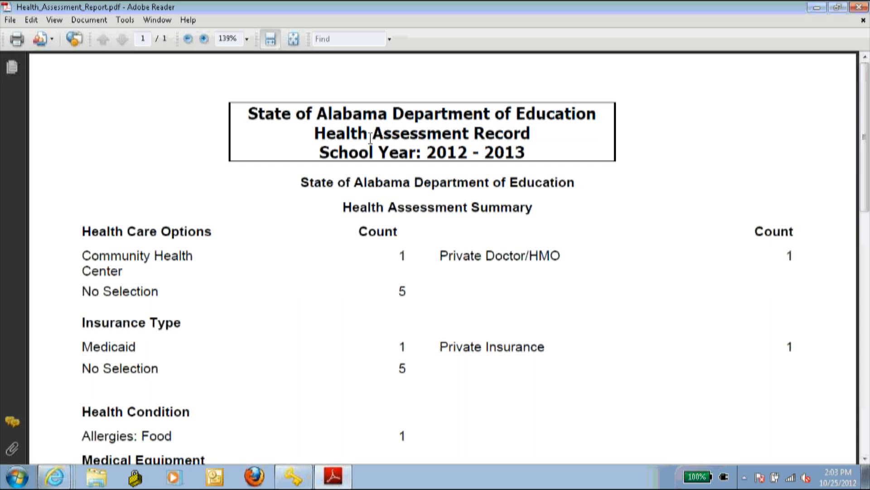
- Scroll the Health Assessment PDF down to its total of 7 students processed, then close it
scroll(399, 171, "down", 1)
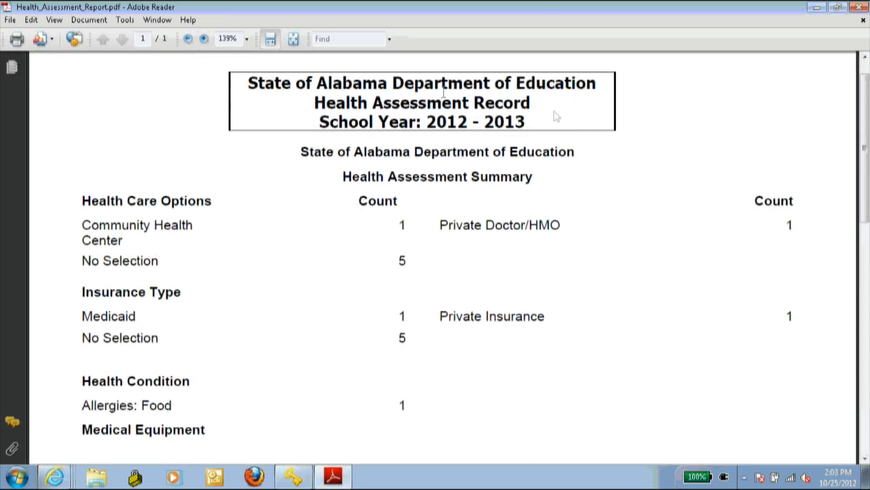
scroll(436, 149, "down", 4)
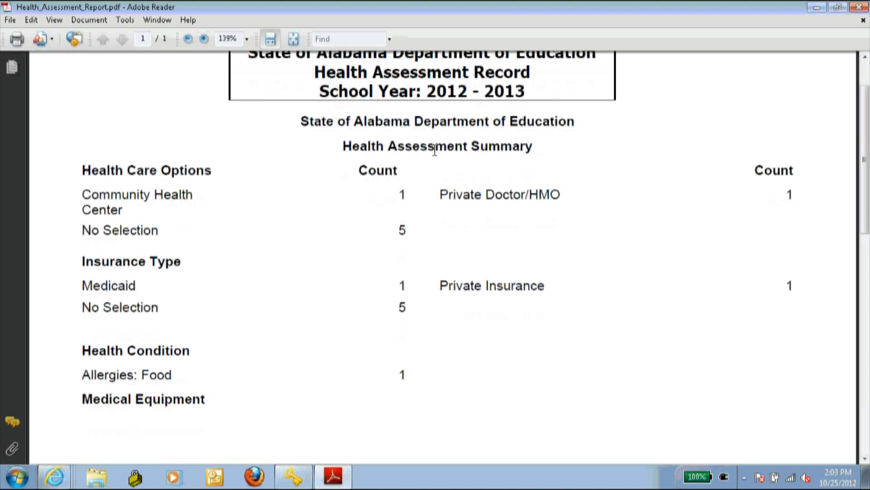
scroll(430, 148, "down", 7)
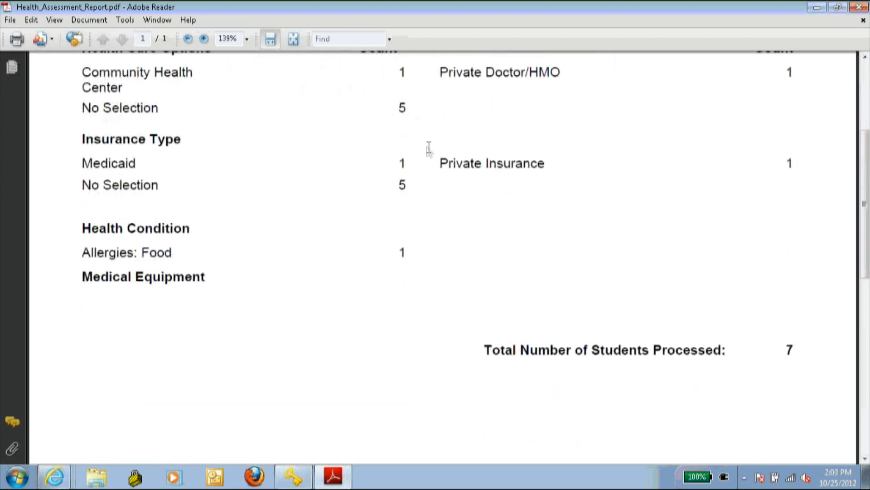
scroll(426, 148, "down", 5)
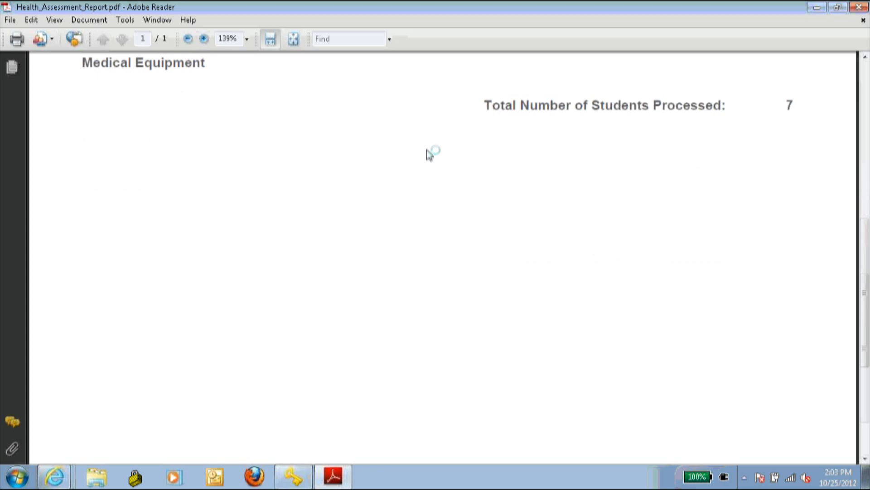
scroll(429, 154, "up", 15)
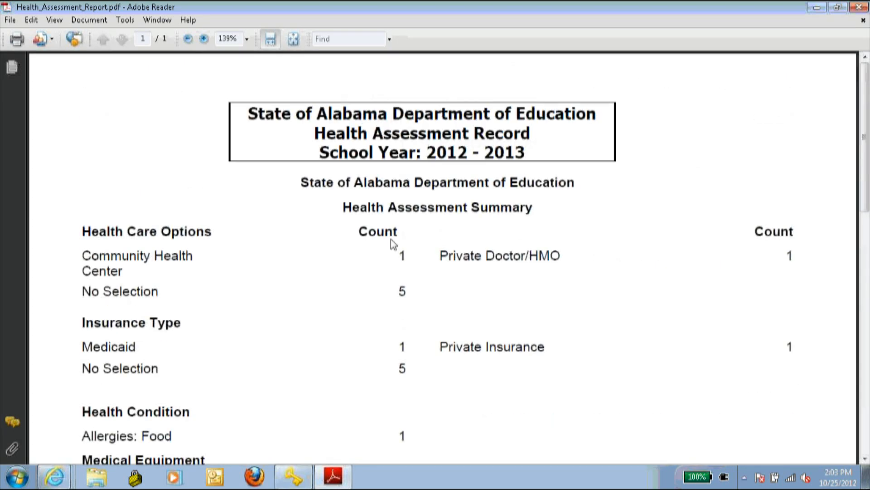
left_click(859, 7)
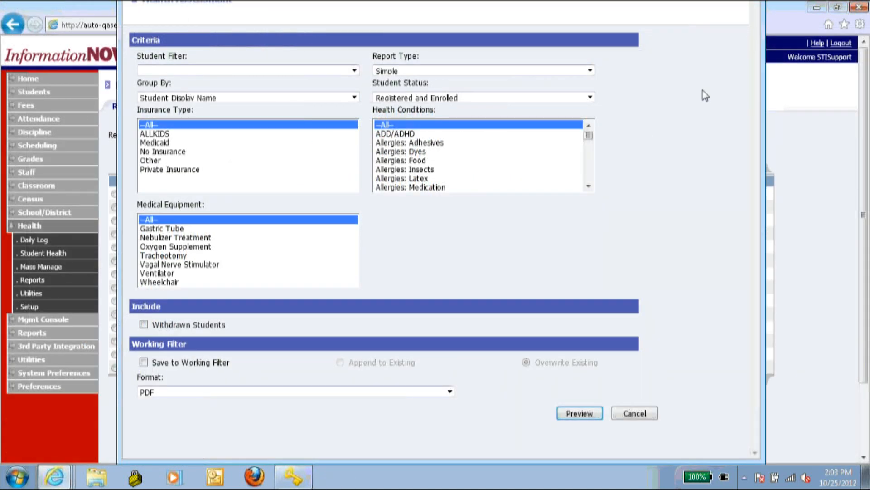
- Close the Health Assessment criteria and open Health Conditions with report type Detail
left_click(861, 207)
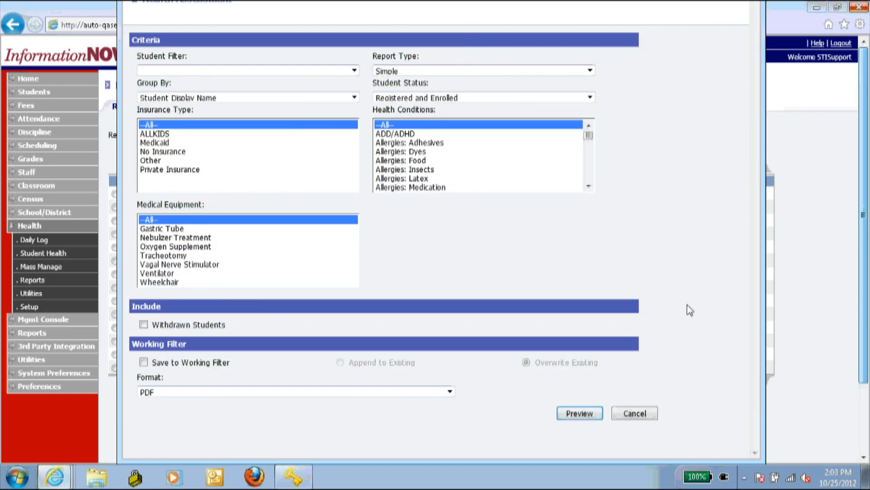
left_click(626, 414)
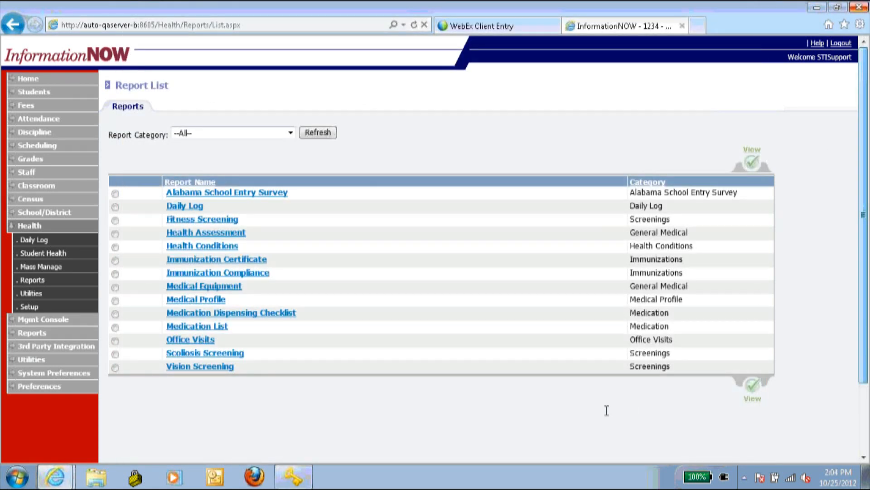
left_click(215, 247)
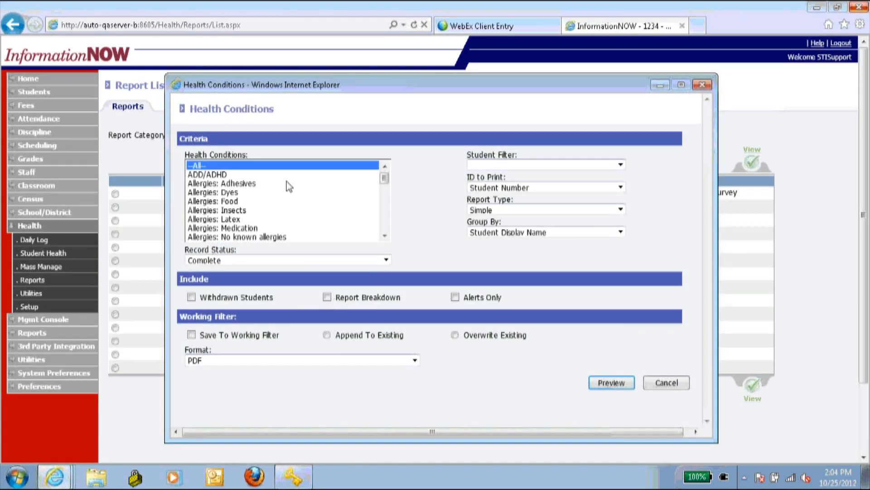
scroll(231, 188, "down", 4)
scroll(231, 188, "down", 2)
scroll(232, 188, "up", 6)
left_click(488, 210)
left_click(479, 228)
- Keep record status Complete, check Withdrawn Students, Alerts Only and Report Breakdown, then preview and save
left_click(233, 266)
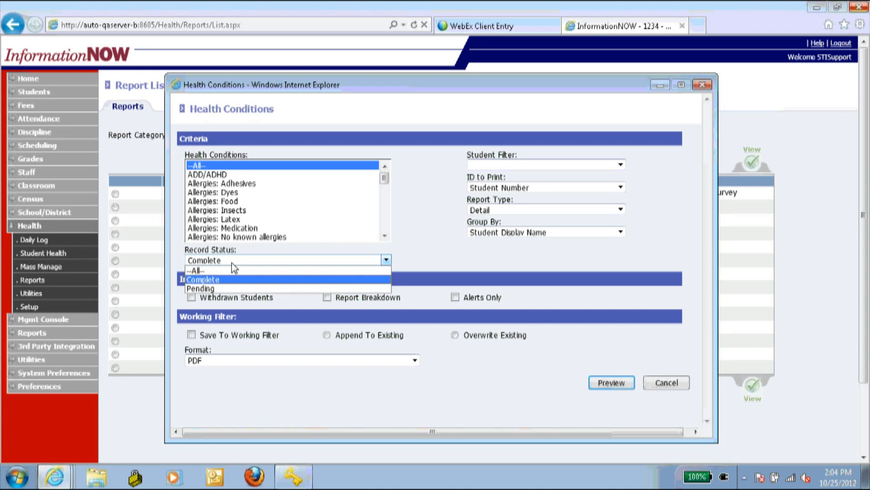
left_click(421, 190)
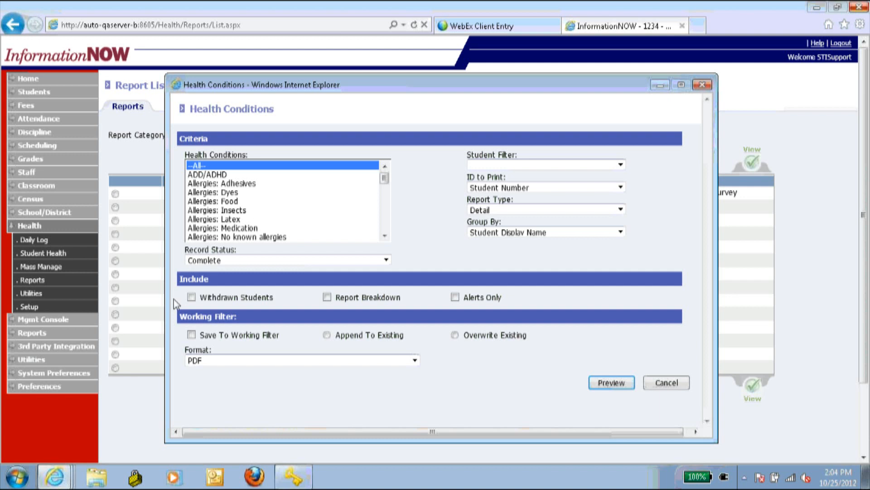
left_click(193, 298)
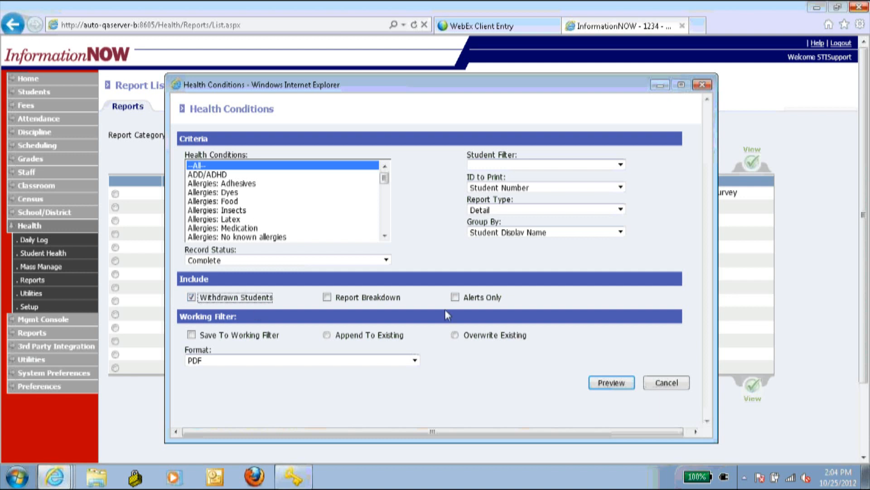
left_click(454, 298)
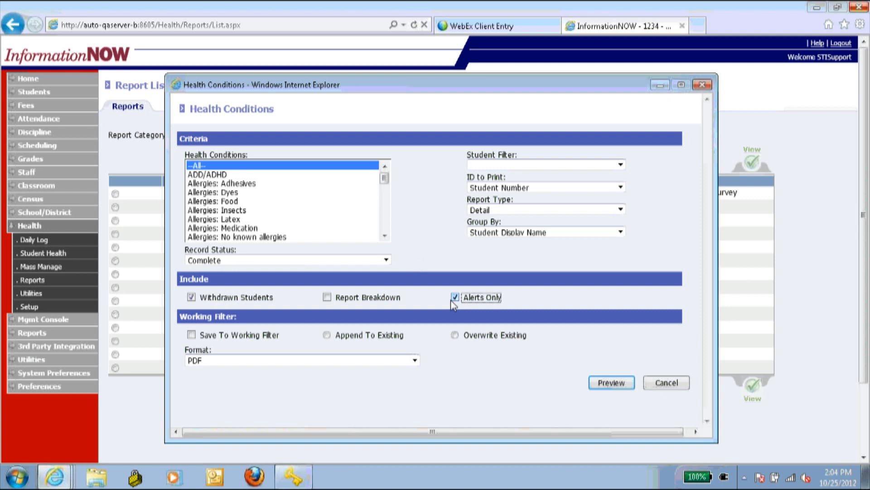
left_click(326, 298)
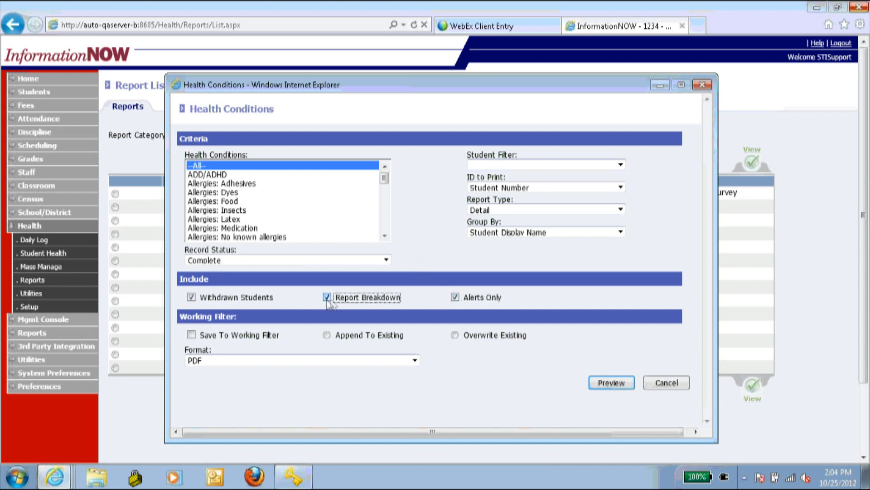
left_click(624, 386)
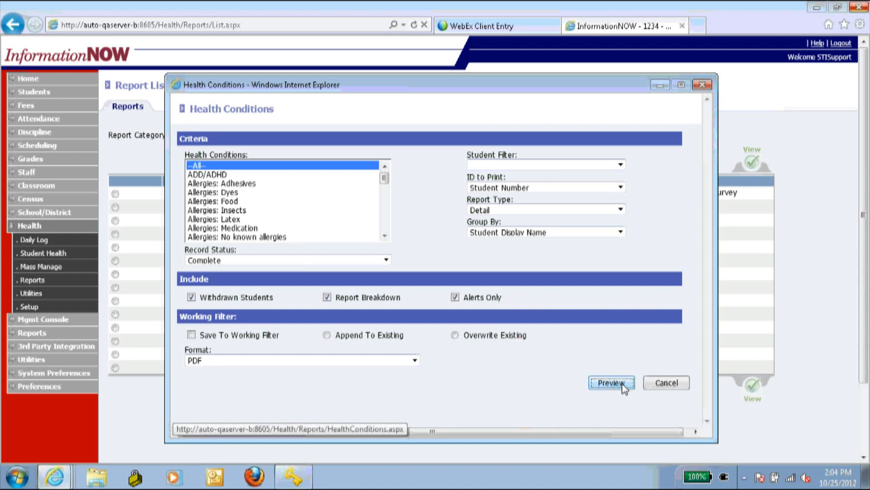
left_click(549, 424)
- Open the Health Conditions PDF, check its single Allergies: Food alert, and close it
left_click(526, 426)
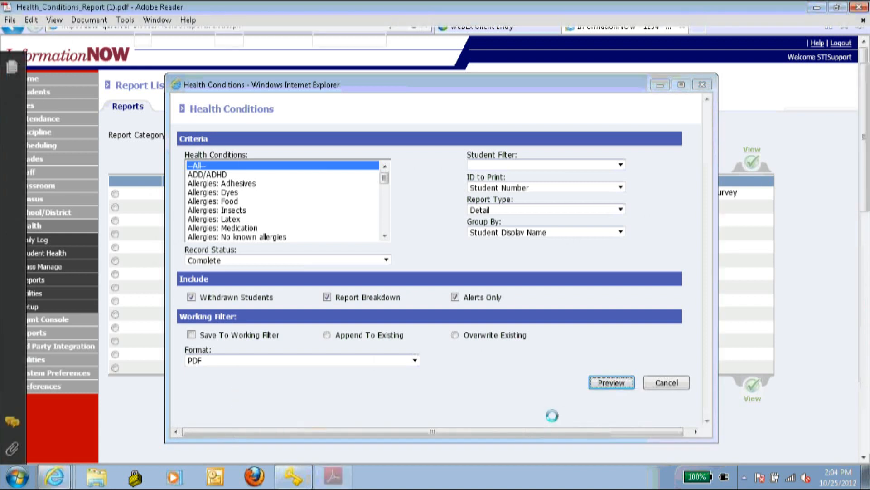
scroll(467, 294, "down", 3)
scroll(464, 292, "up", 4)
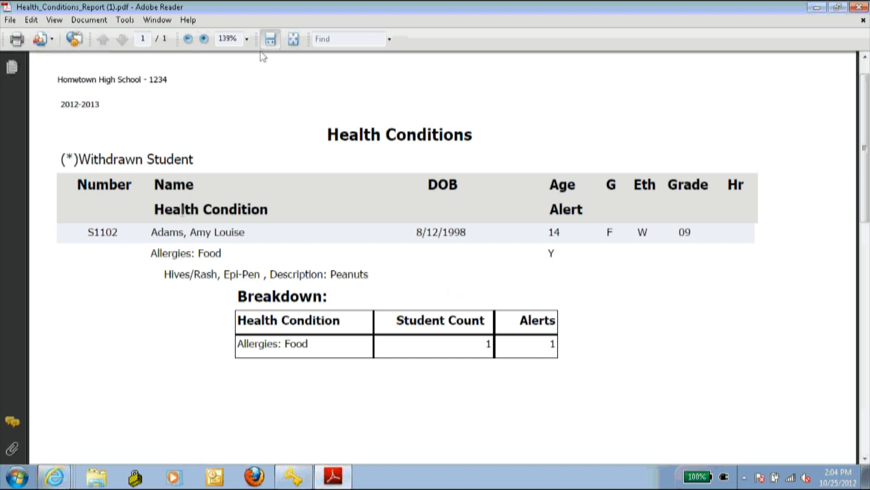
scroll(181, 208, "down", 1)
scroll(308, 127, "down", 3)
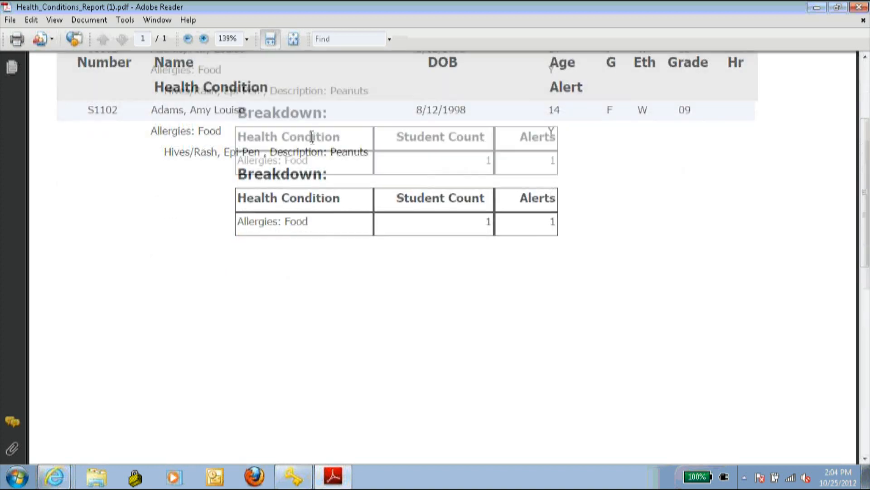
scroll(316, 143, "up", 5)
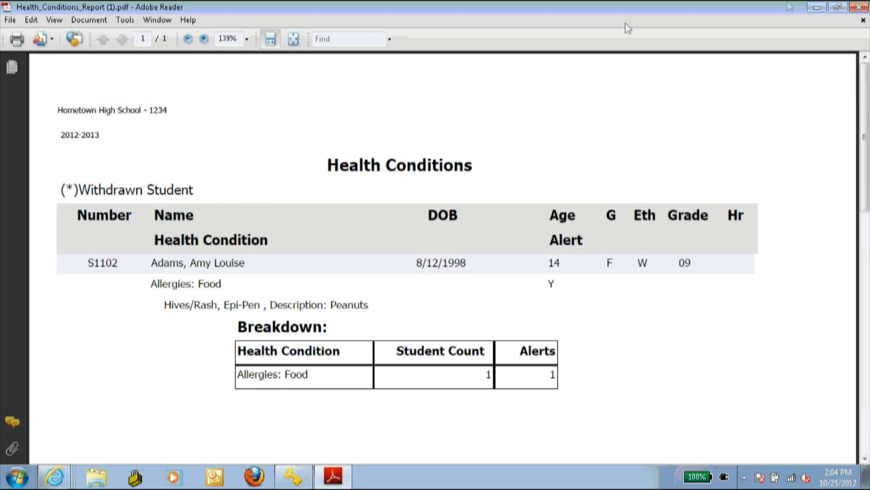
left_click(859, 7)
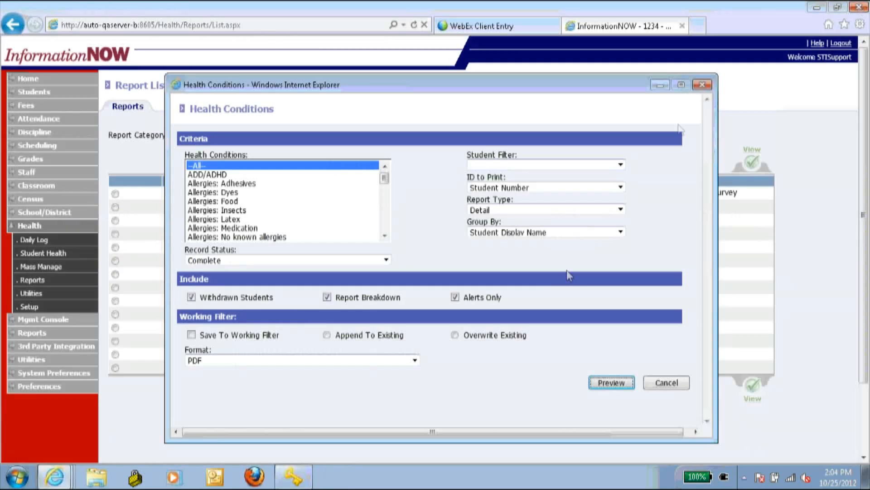
- Close the Health Conditions window and open Immunization Certificate with report type No Shot Records
left_click(702, 85)
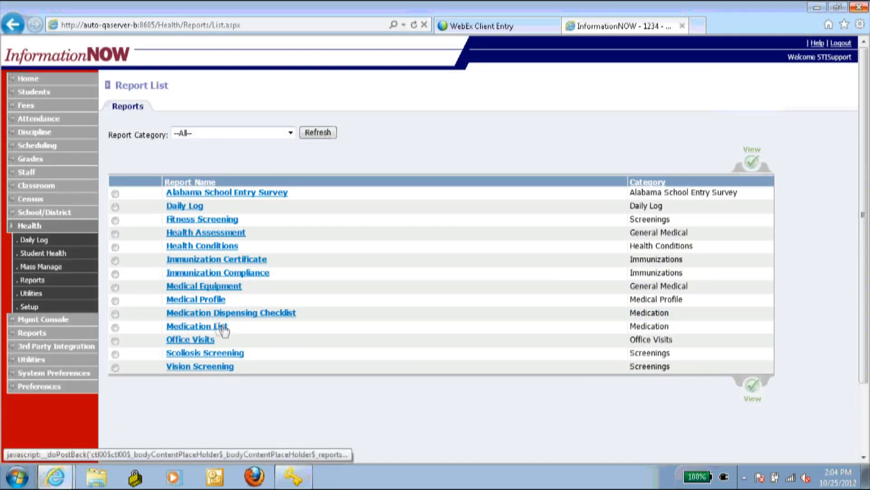
left_click(195, 260)
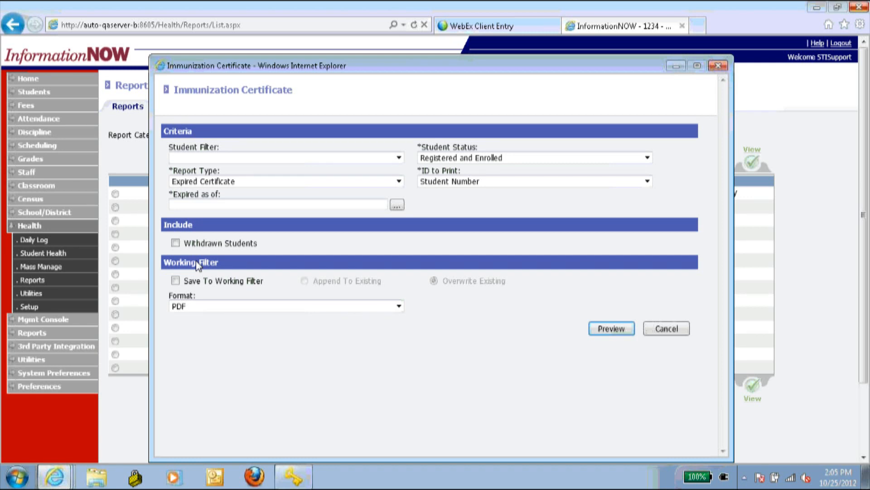
left_click(232, 181)
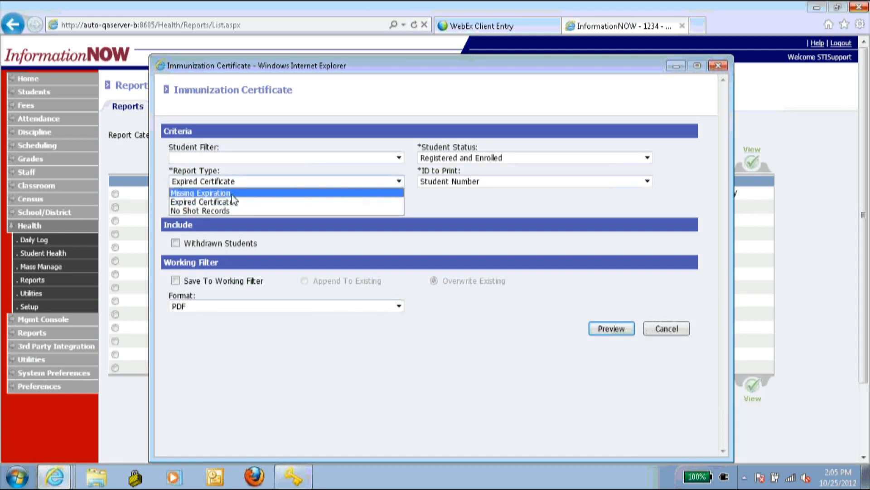
left_click(239, 201)
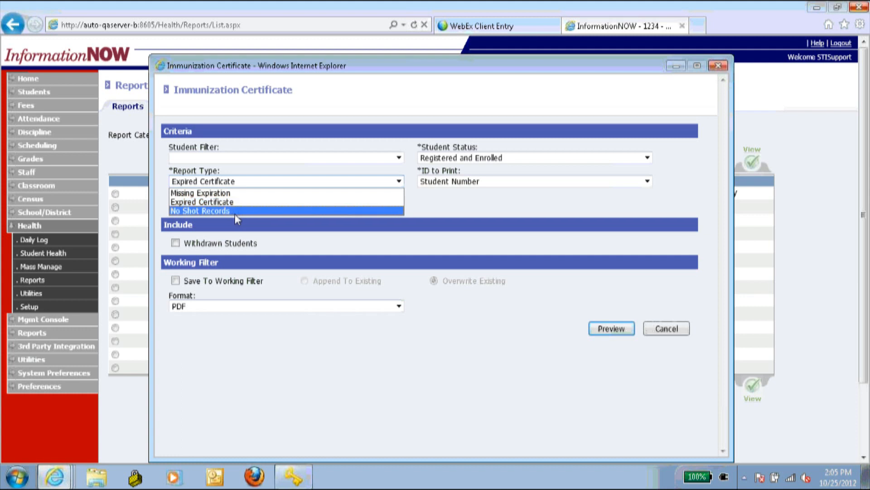
left_click(235, 212)
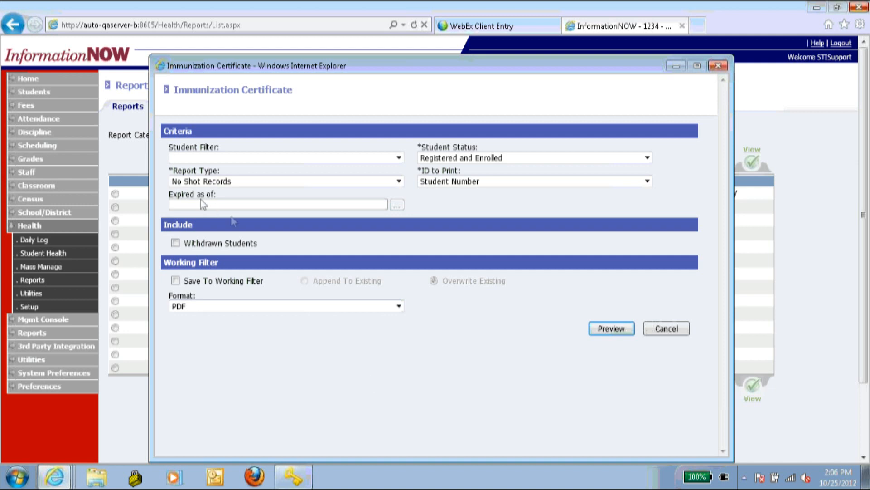
- Generate the No Shot Records certificate PDF with withdrawn students included, then close the viewer and window
left_click(211, 185)
left_click(211, 186)
left_click(198, 240)
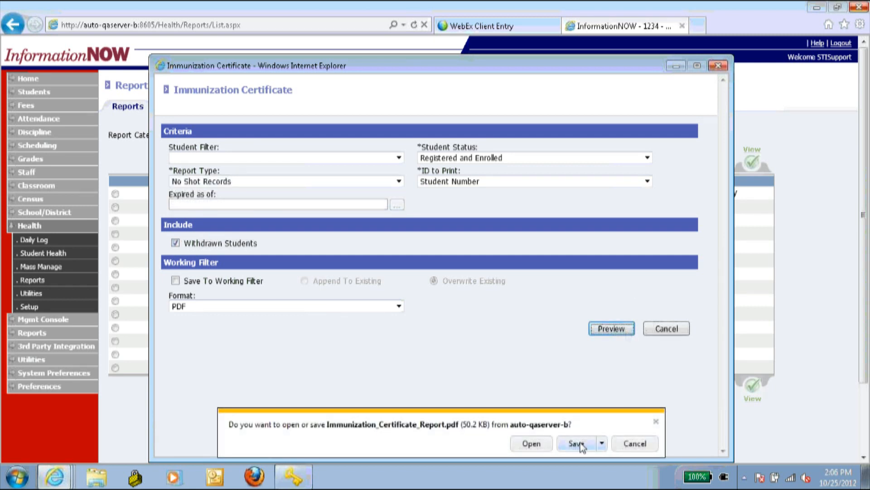
left_click(531, 448)
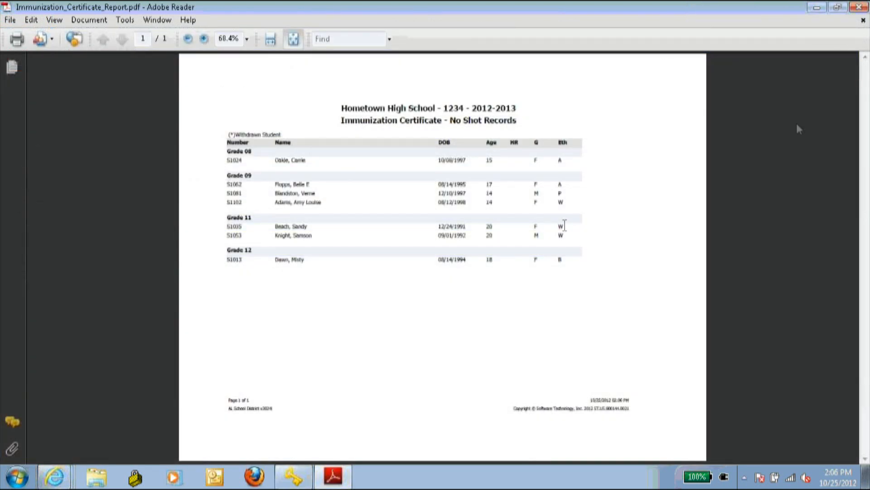
left_click(860, 8)
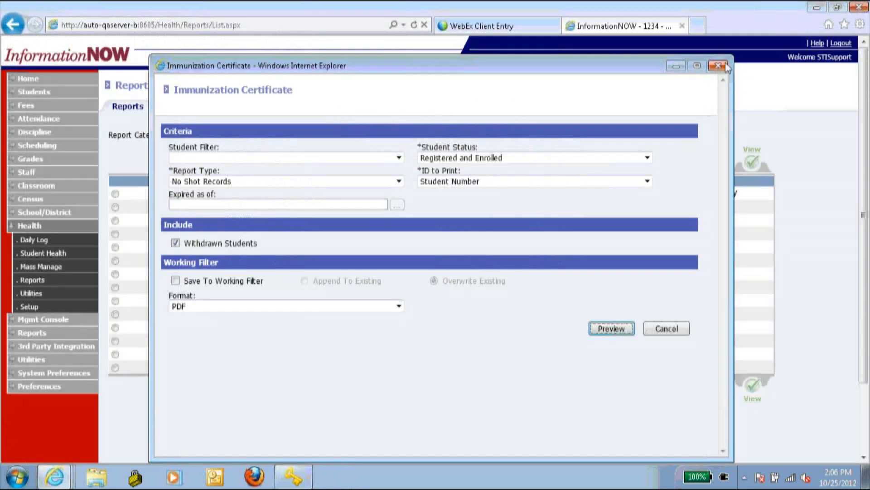
left_click(724, 64)
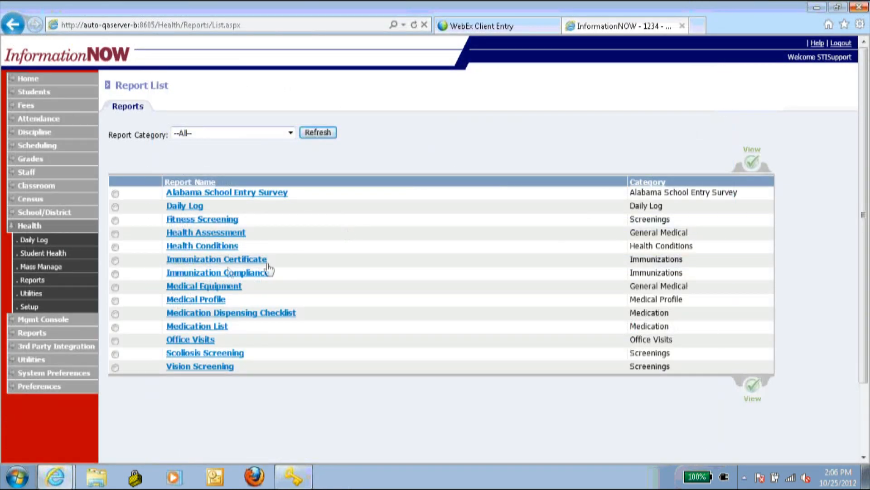
- Open Immunization Compliance limited to Hometown High School 2012-2013, leaving the chicken pox count off
left_click(231, 272)
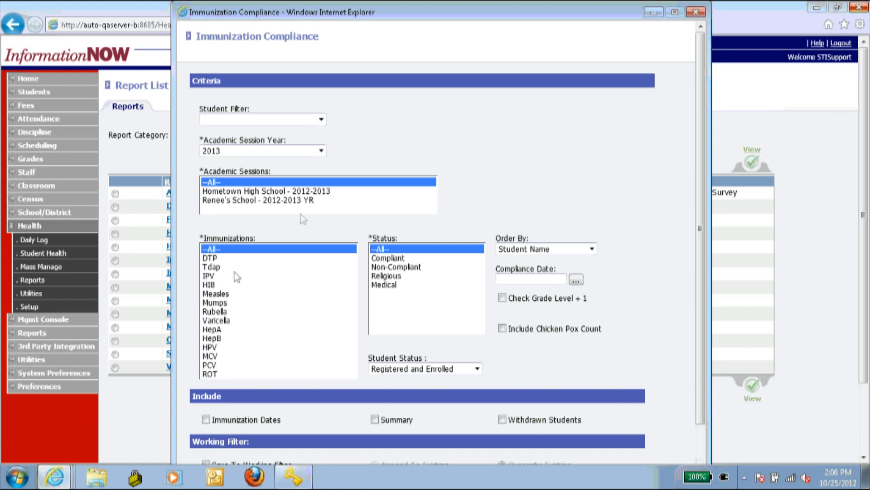
left_click(287, 191)
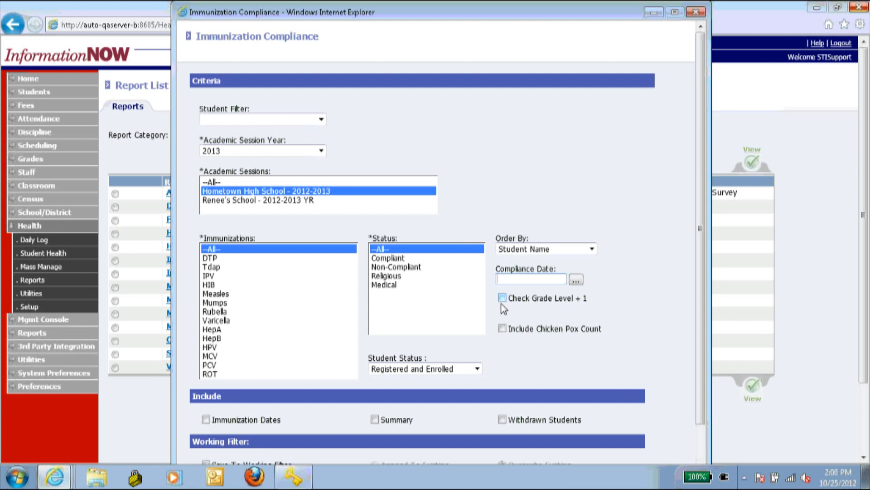
left_click(502, 328)
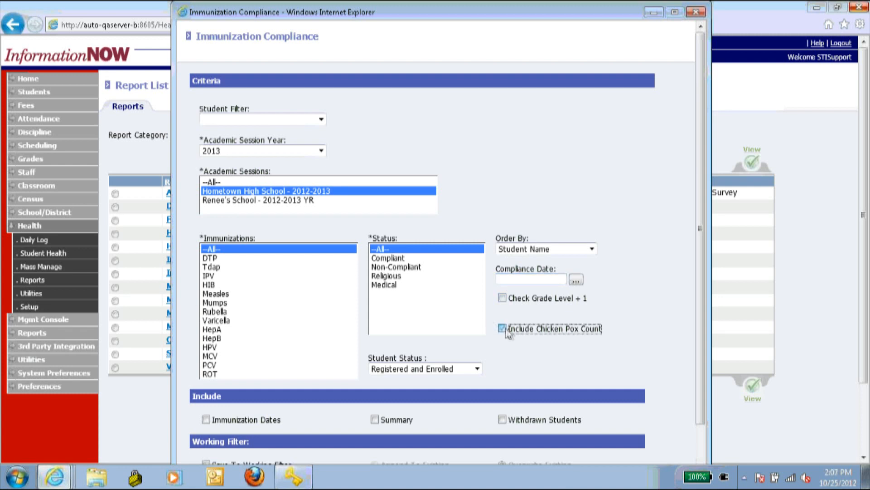
left_click(501, 329)
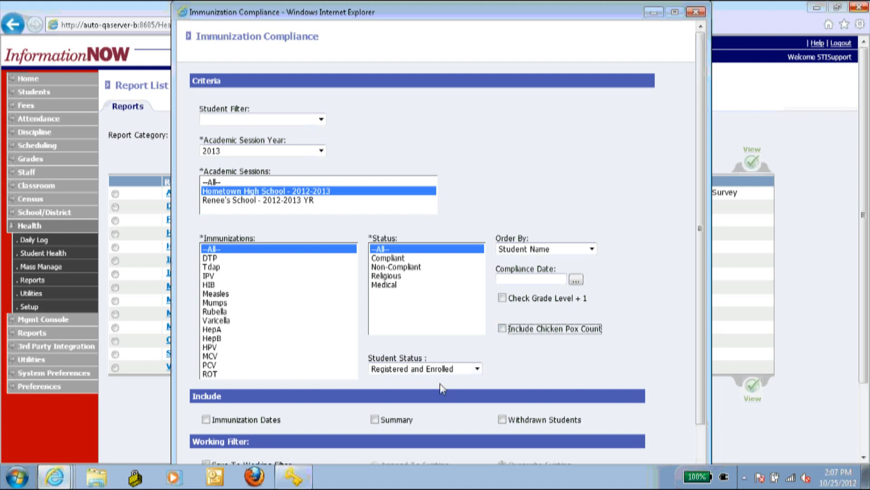
- Keep Registered and Enrolled as student status and include immunization dates
left_click(385, 365)
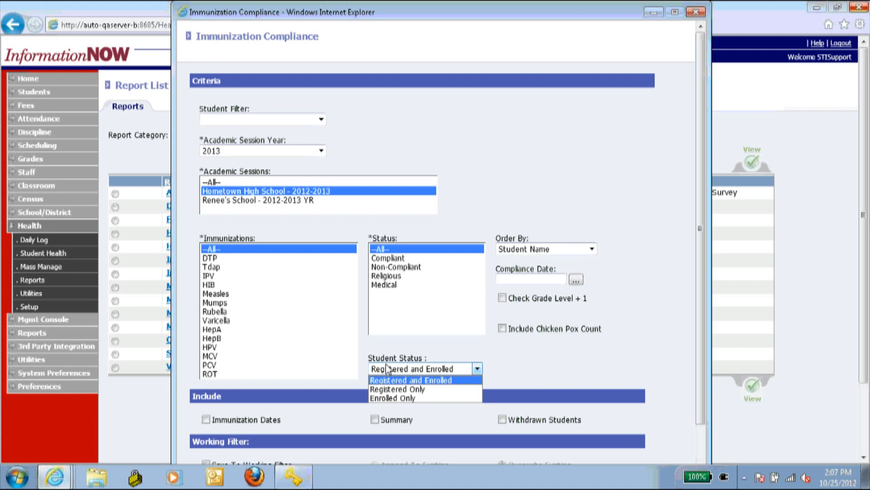
left_click(396, 335)
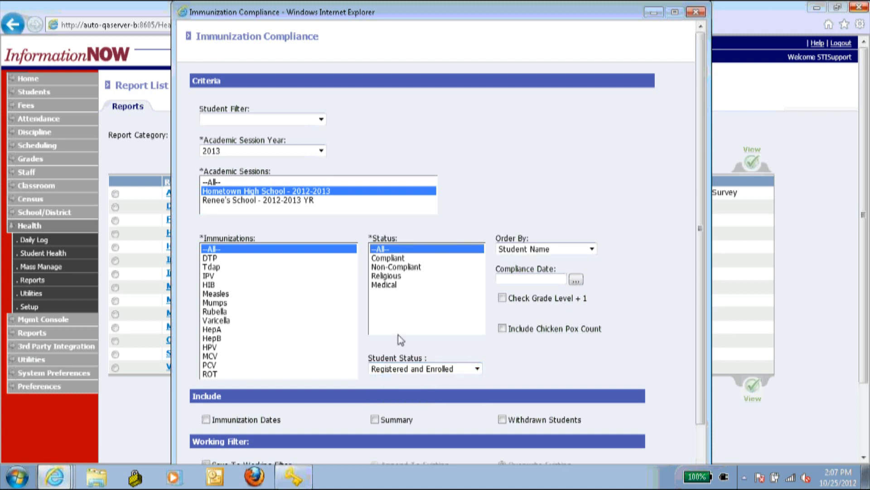
scroll(408, 335, "down", 3)
left_click(207, 347)
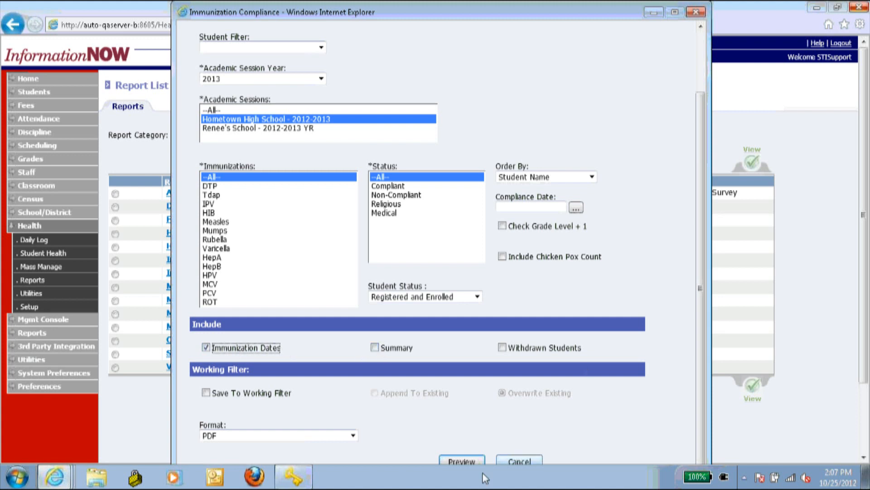
- Preview the compliance report and dismiss the download prompts that appear
left_click(465, 463)
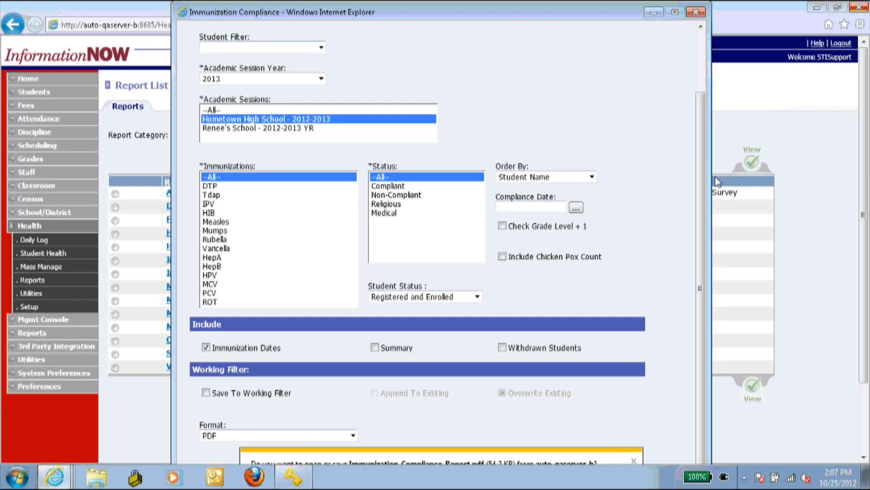
left_click(182, 12)
left_click(151, 27)
left_click_drag(864, 157, 865, 245)
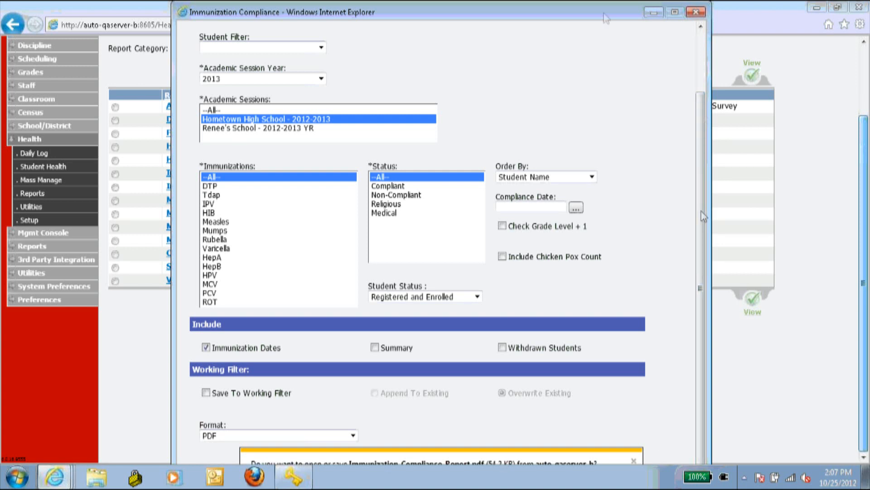
left_click(846, 383)
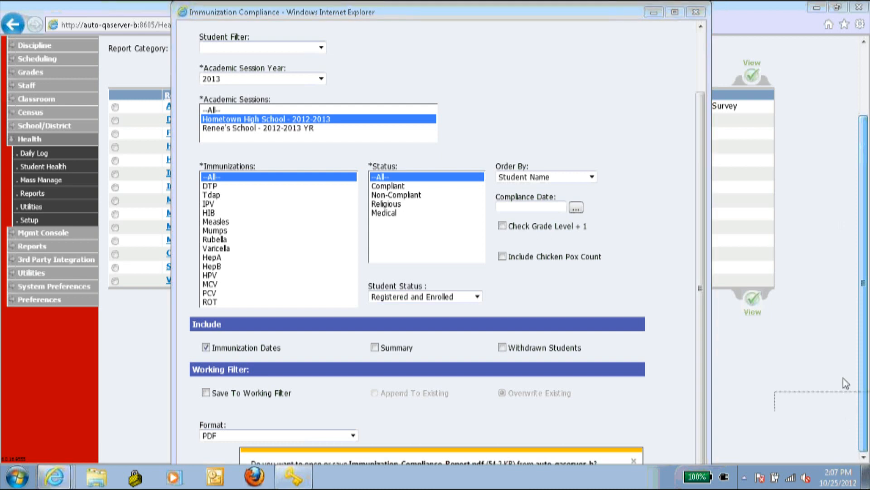
left_click(862, 399)
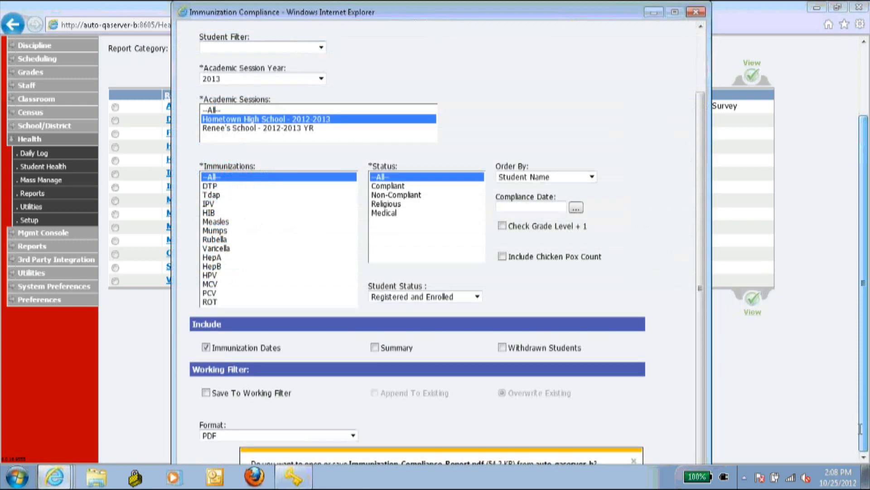
left_click(633, 461)
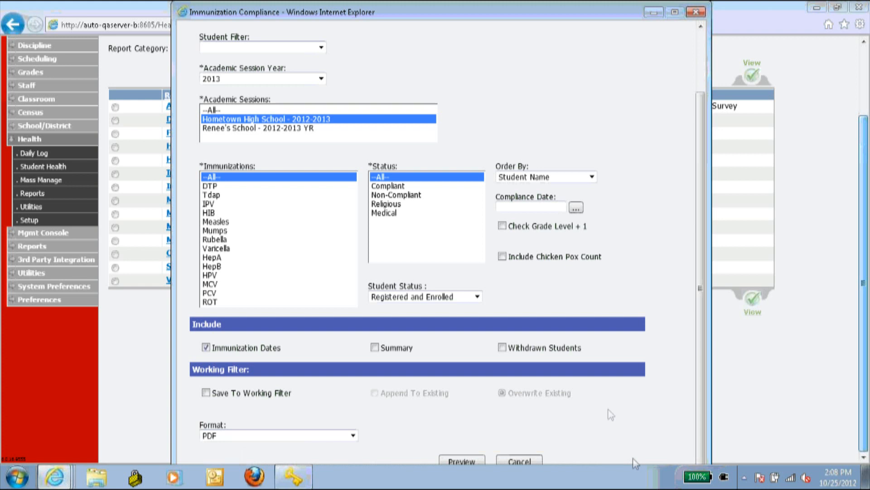
left_click(476, 461)
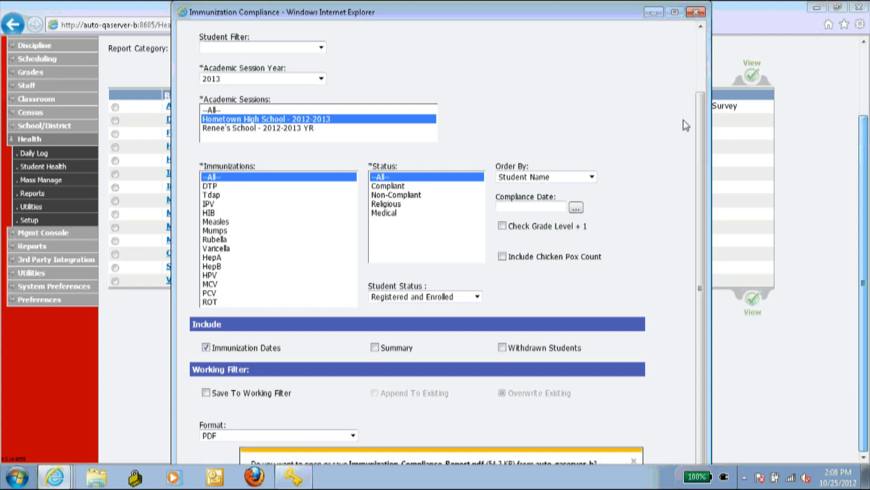
left_click(635, 461)
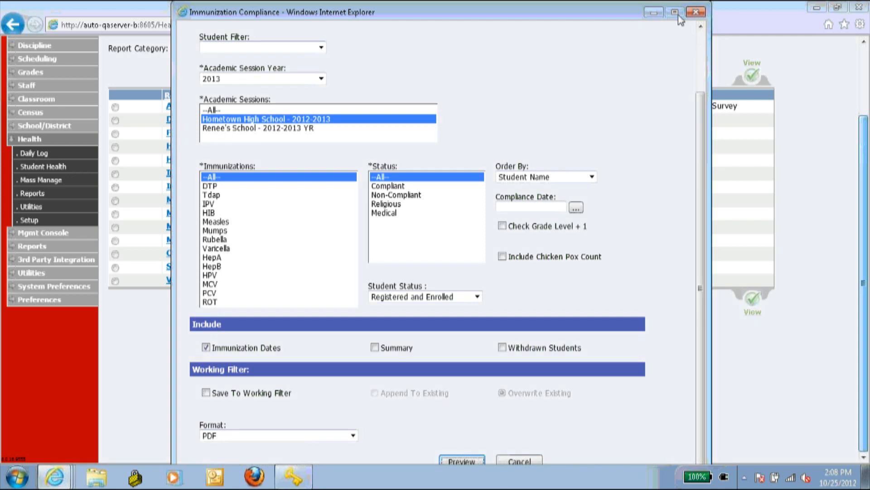
- Regenerate the Immunization Compliance Report PDF and close the criteria window
left_click(651, 13)
left_click(464, 462)
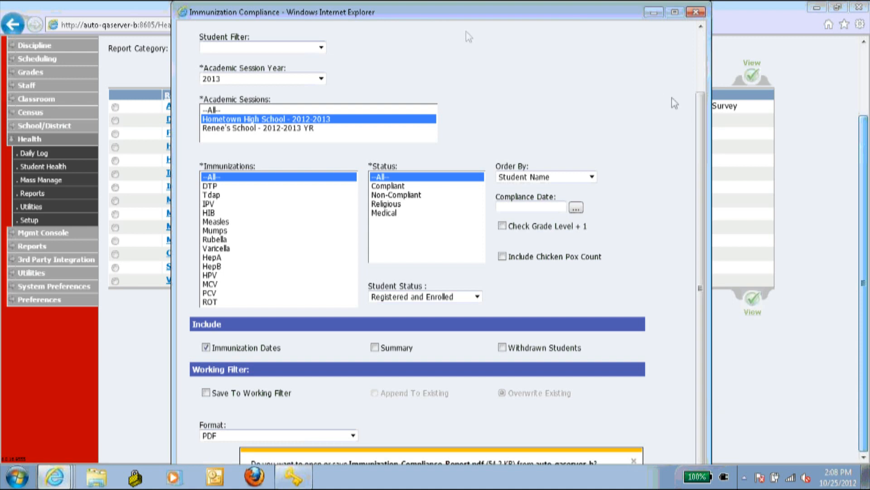
left_click(177, 13)
left_click(159, 15)
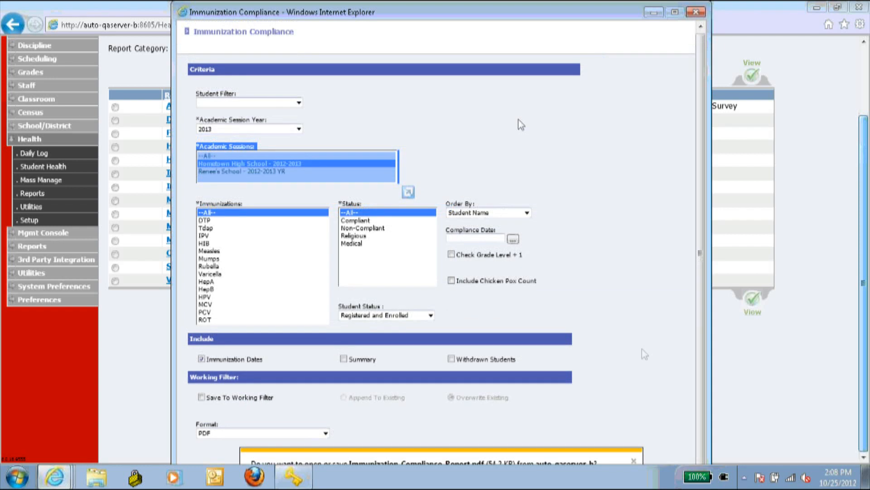
left_click(635, 458)
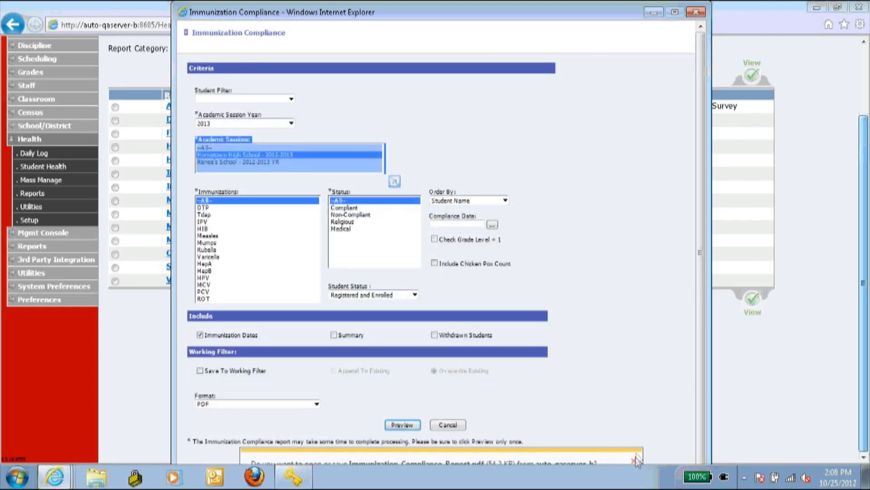
left_click(392, 426)
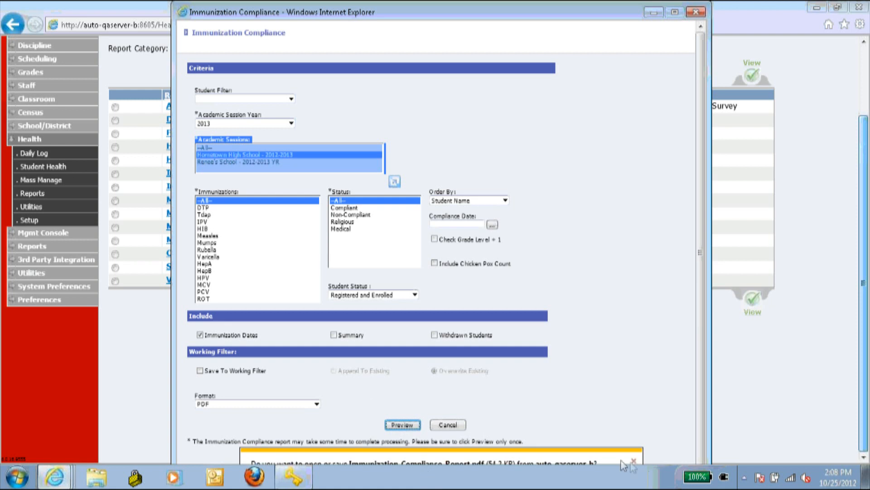
left_click(696, 13)
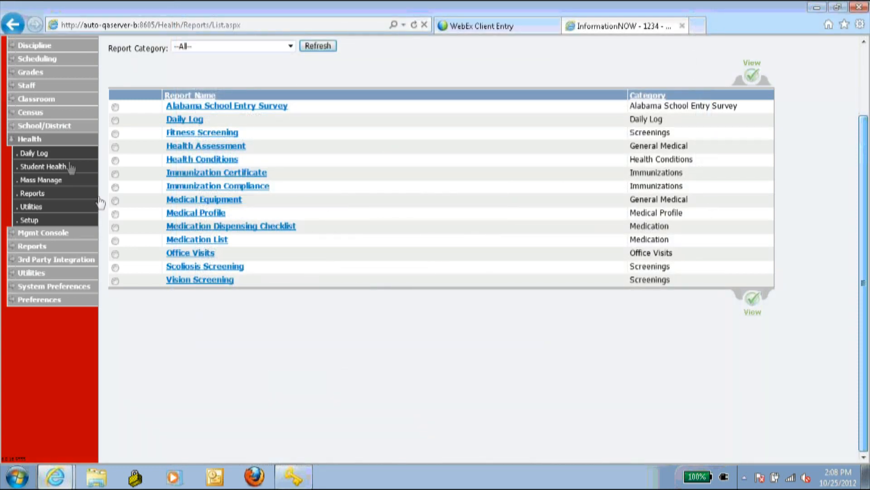
- Search Student Health, open the first student's Imm tab and launch Immunization Compliance from Reports
left_click(54, 167)
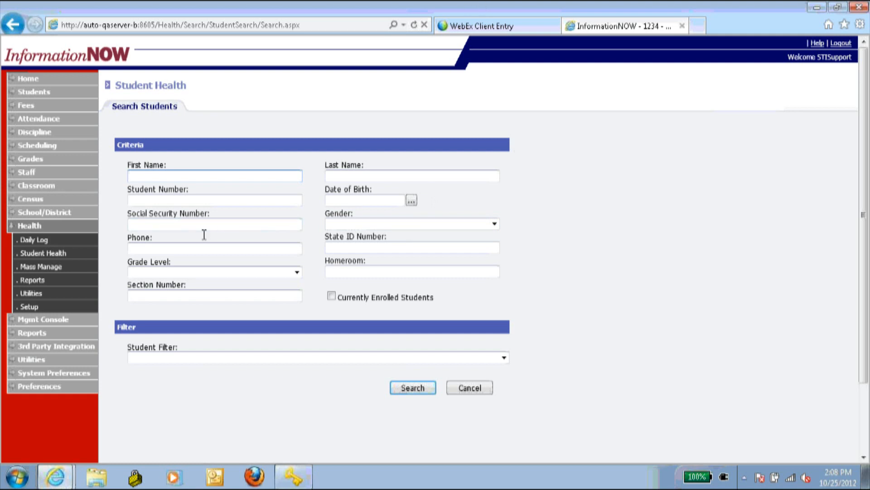
left_click(412, 388)
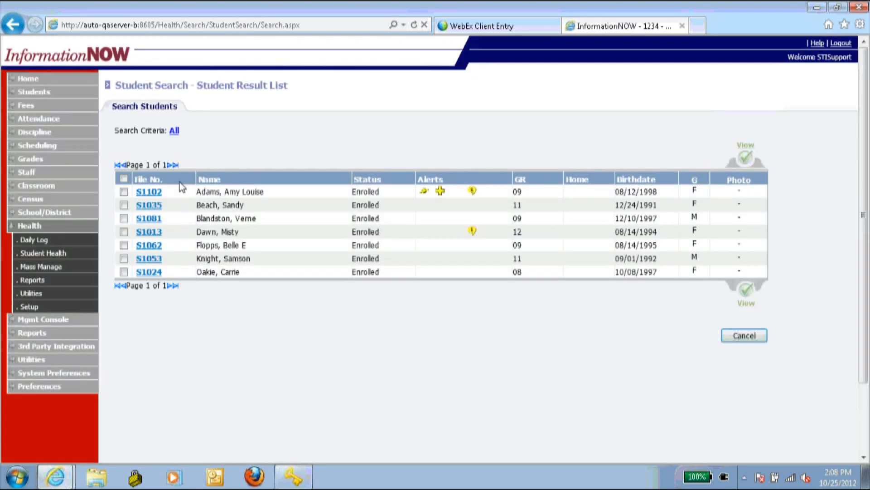
left_click(149, 191)
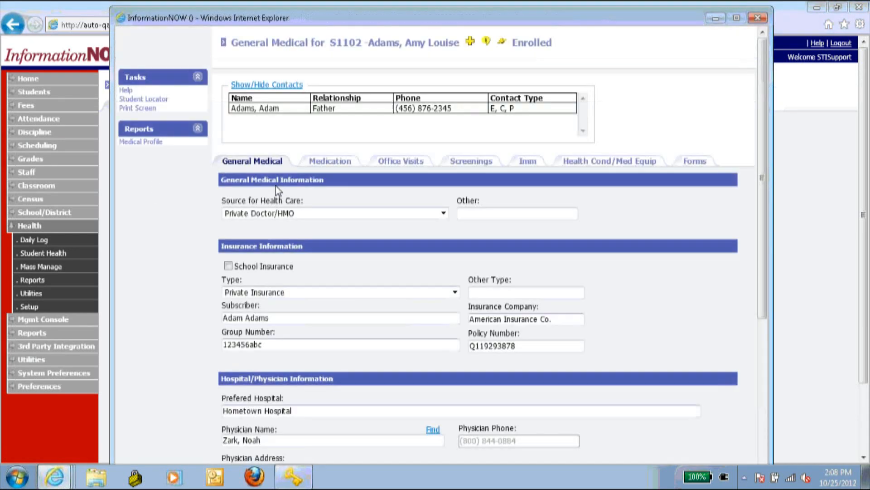
left_click(522, 161)
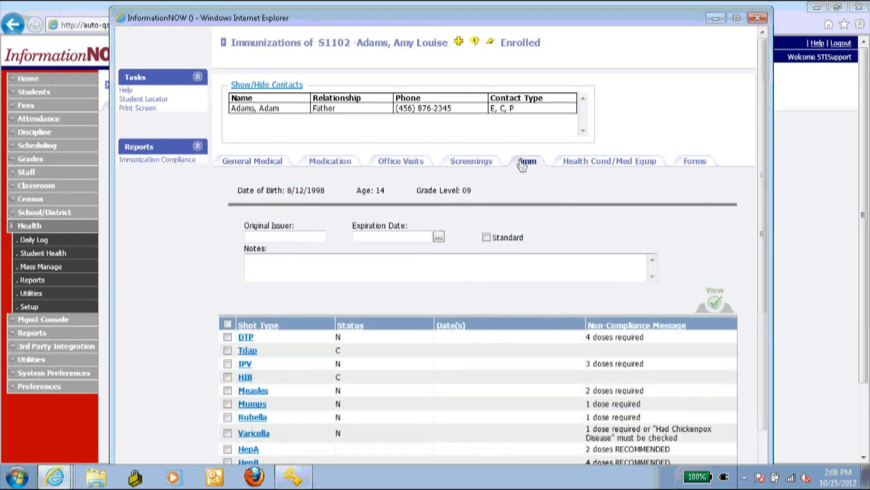
scroll(571, 264, "down", 3)
scroll(573, 268, "up", 3)
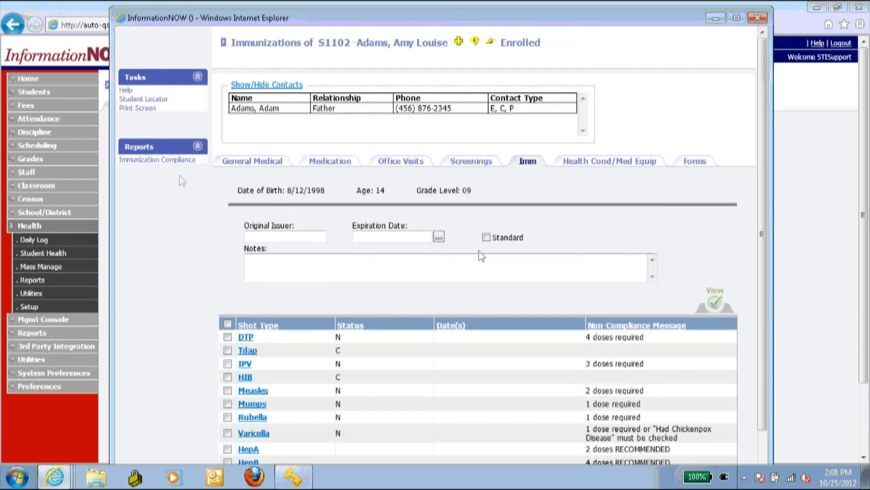
left_click(170, 161)
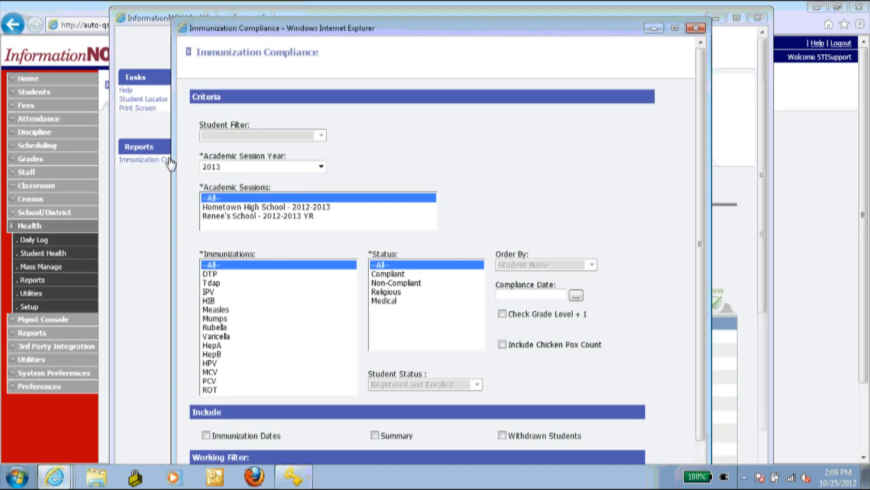
- Run the student's Immunization Compliance report and close its window
scroll(478, 187, "down", 2)
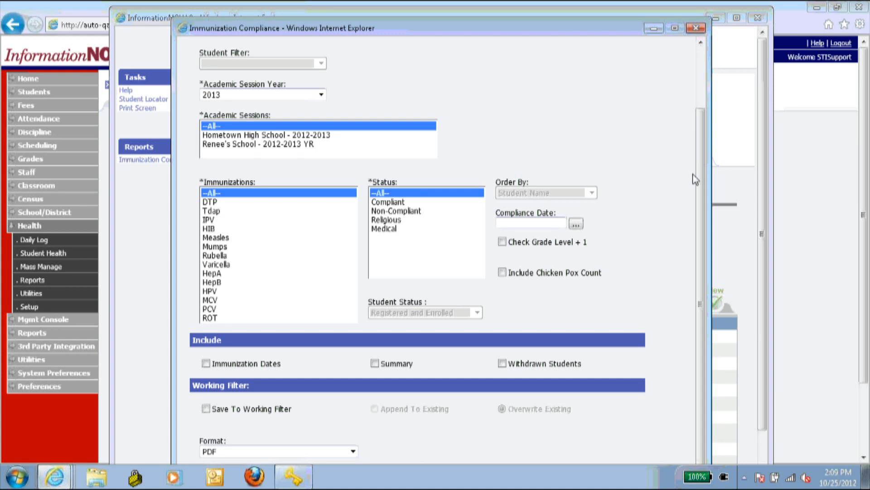
left_click_drag(603, 32, 553, 16)
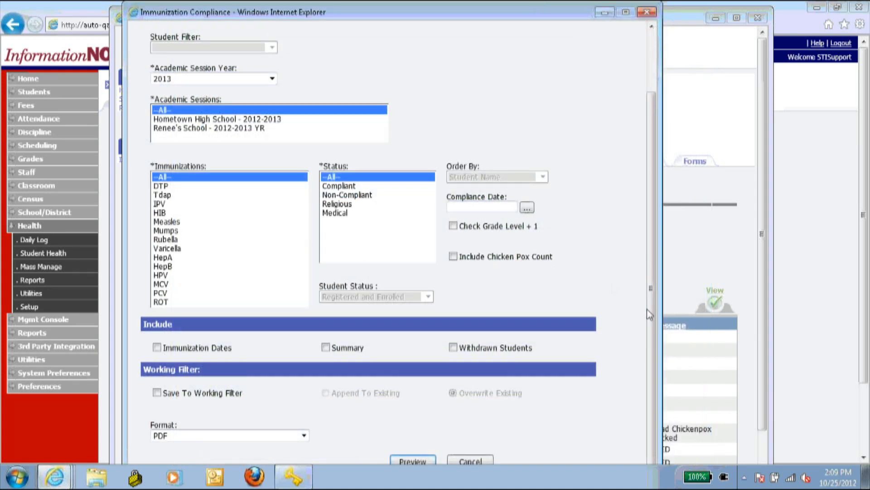
left_click(427, 461)
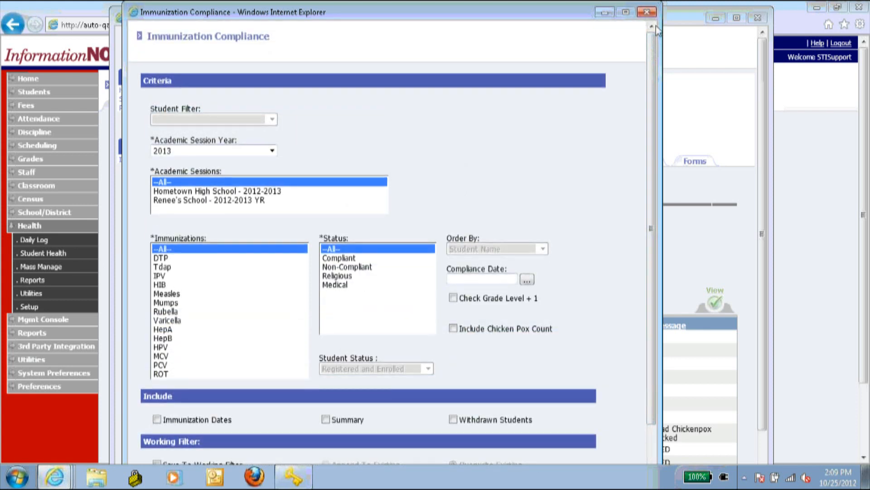
left_click(647, 12)
- Rerun the student-level compliance PDF, close the report and student windows, and return to Health Reports
scroll(673, 147, "down", 1)
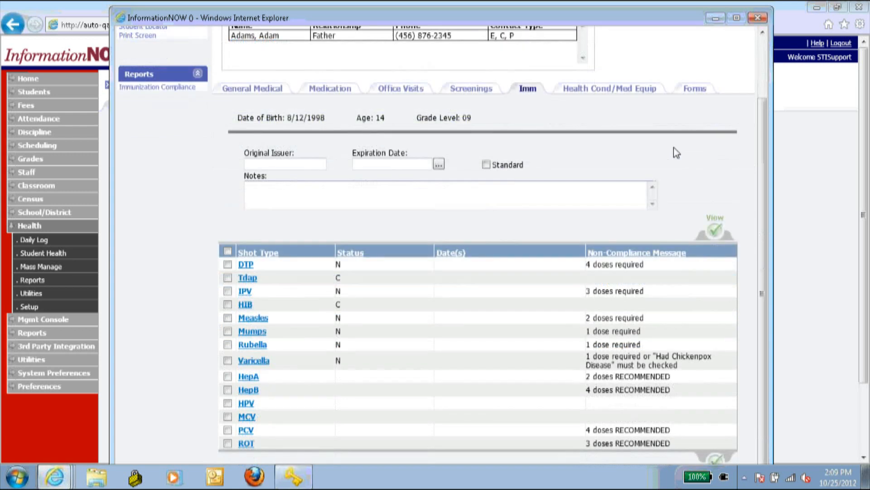
left_click_drag(619, 20, 623, 4)
left_click_drag(204, 18, 194, 18)
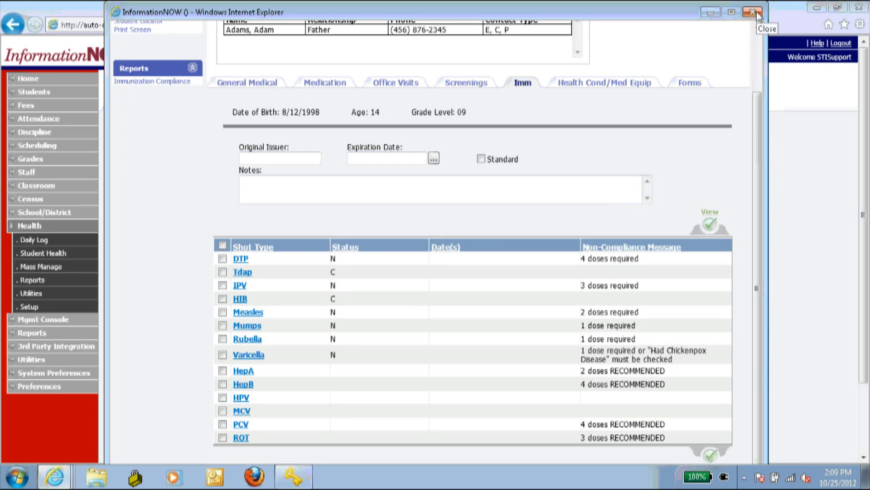
scroll(671, 53, "down", 4)
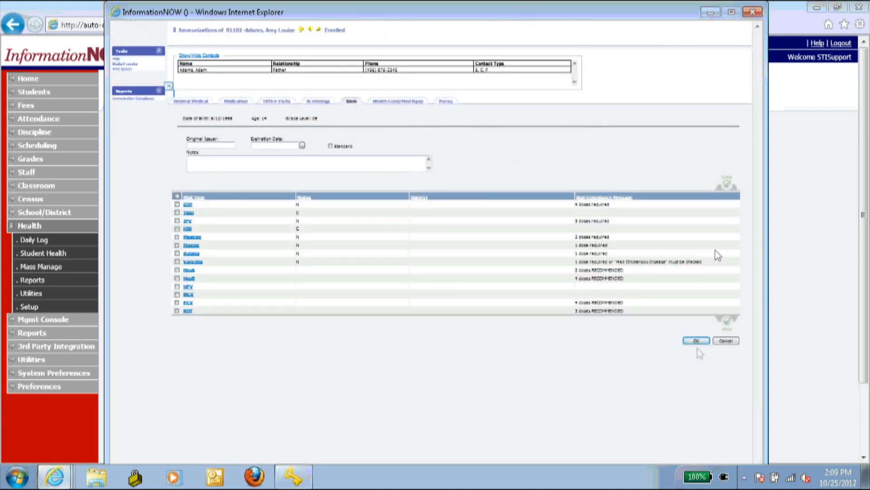
left_click(128, 99)
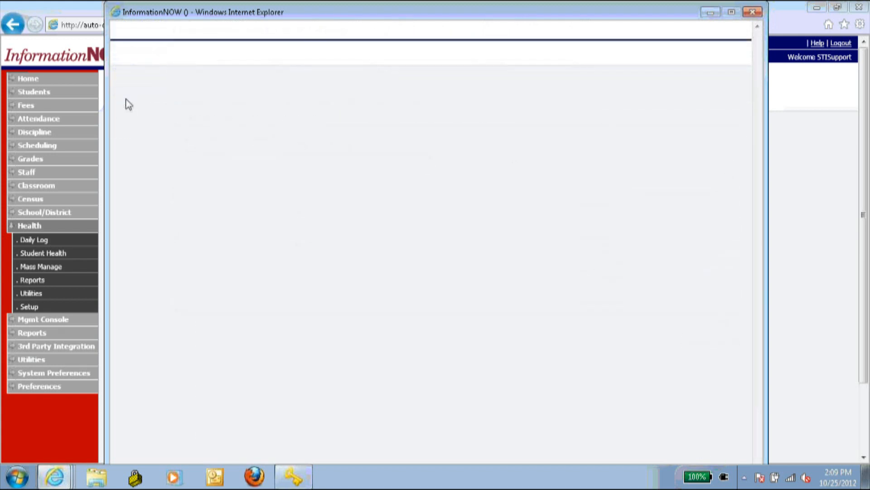
left_click(453, 400)
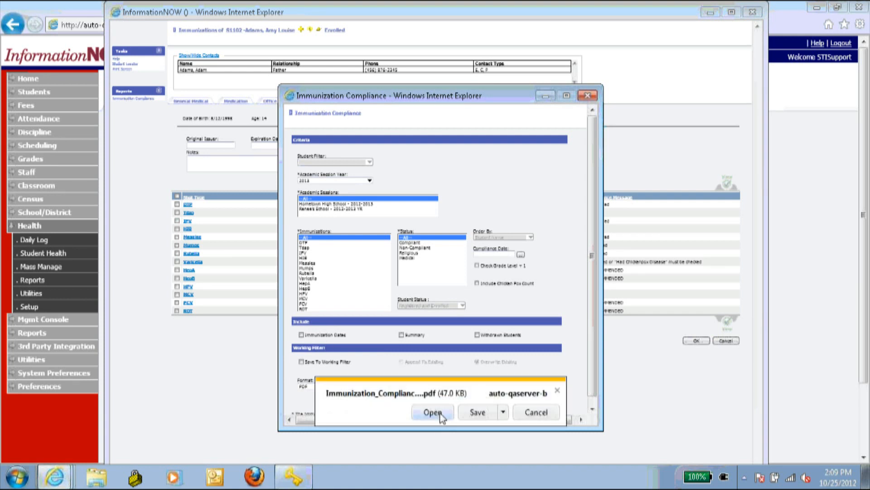
left_click(586, 96)
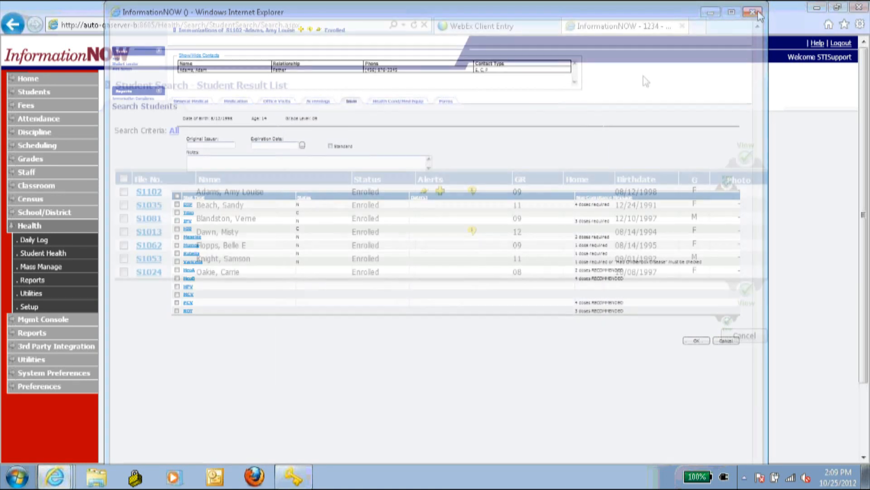
left_click(33, 280)
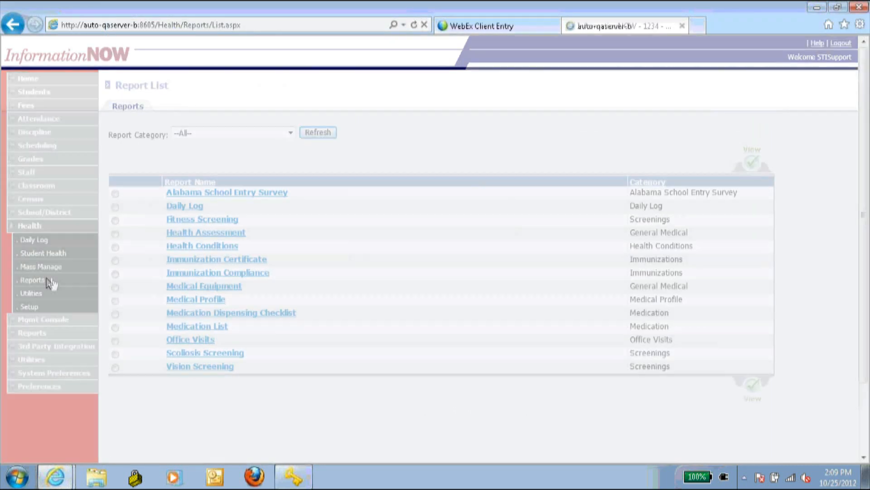
- Run Immunization Compliance as PDF from the Report List until the 52.1 KB download is offered
left_click(216, 272)
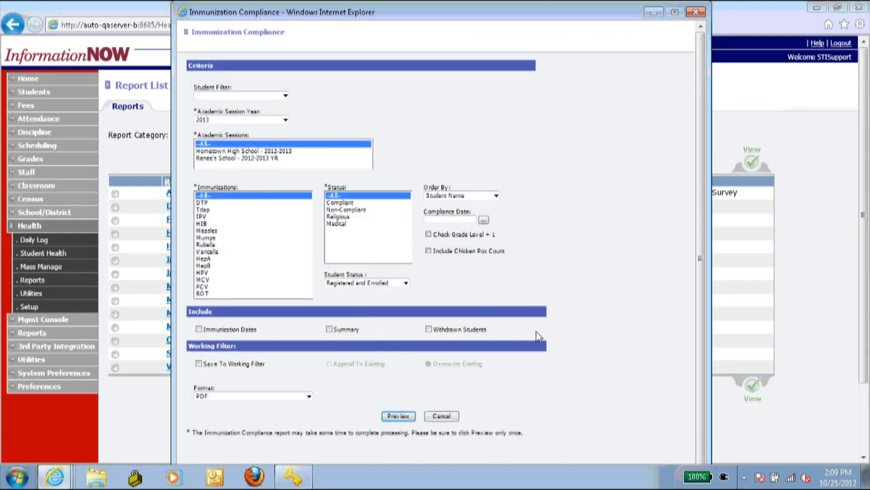
left_click(388, 415)
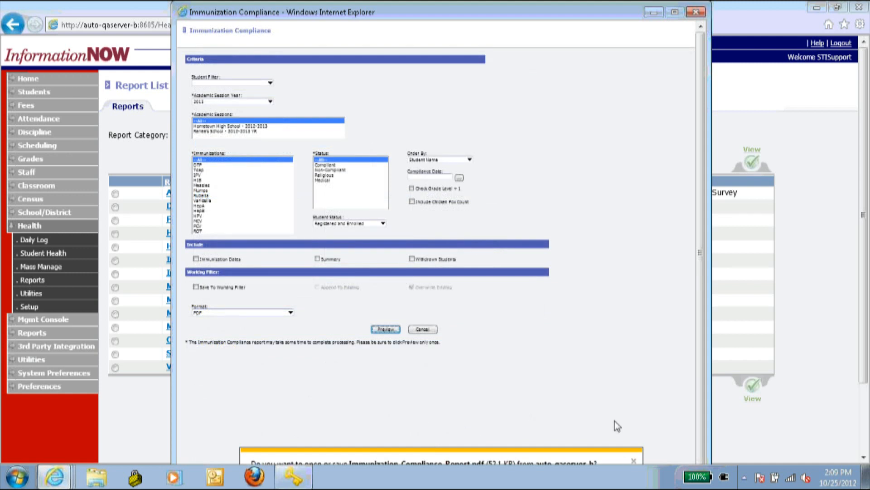
left_click(697, 12)
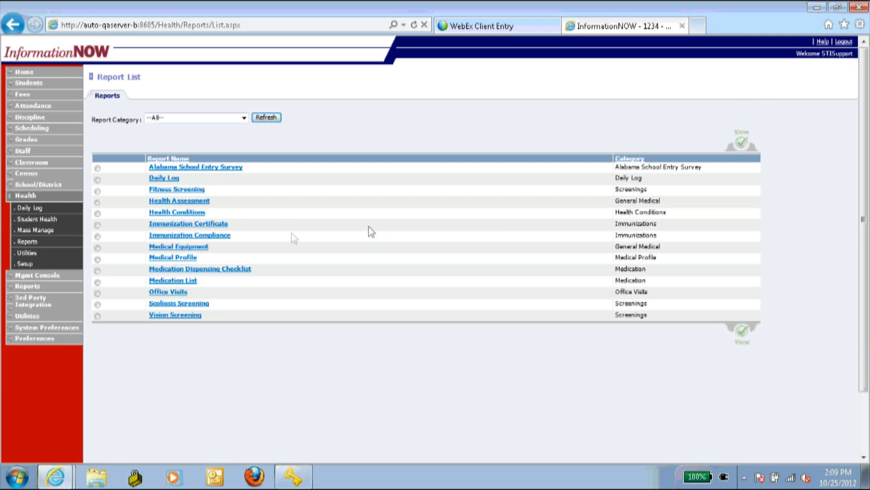
left_click(212, 234)
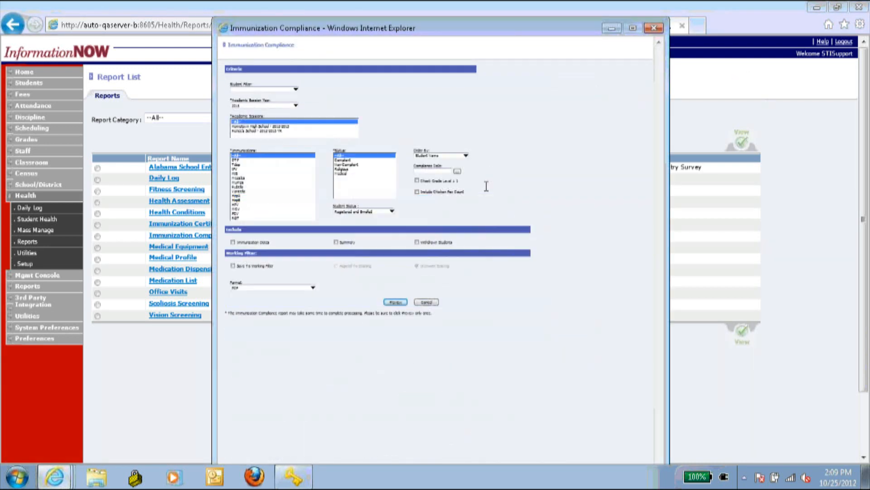
left_click(396, 302)
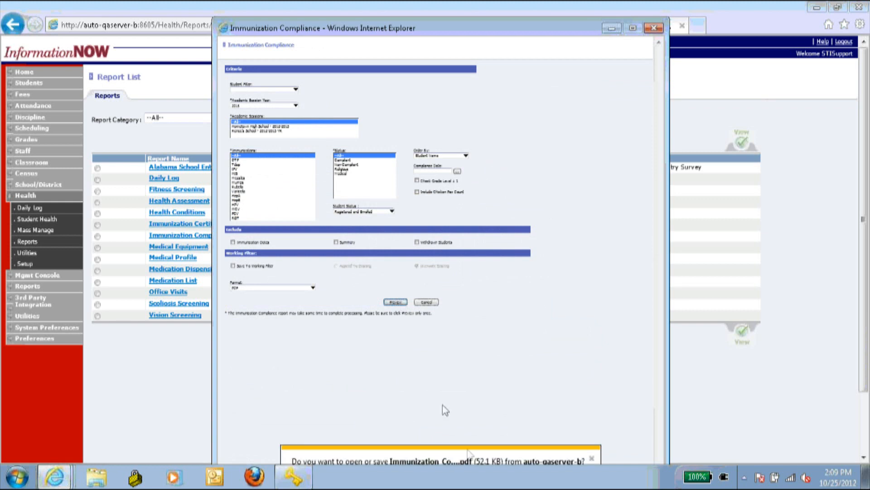
left_click_drag(322, 30, 219, 16)
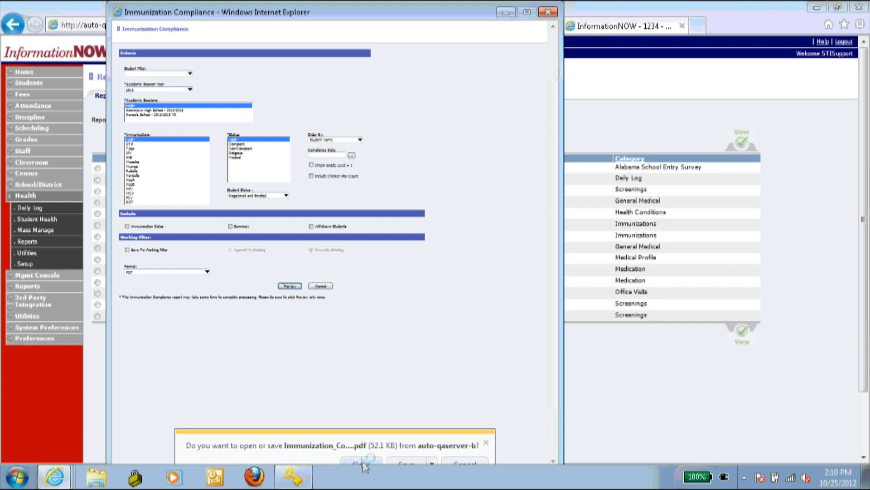
- Open Immunization_Compliance_Report (2).pdf at 100% zoom and scroll through both pages
left_click(362, 461)
left_click(226, 39)
type("100")
key("Return")
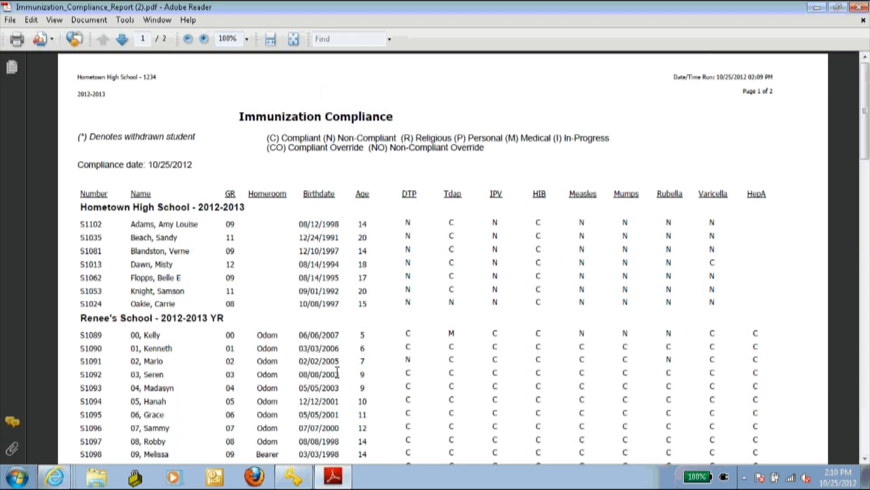
scroll(316, 186, "down", 1)
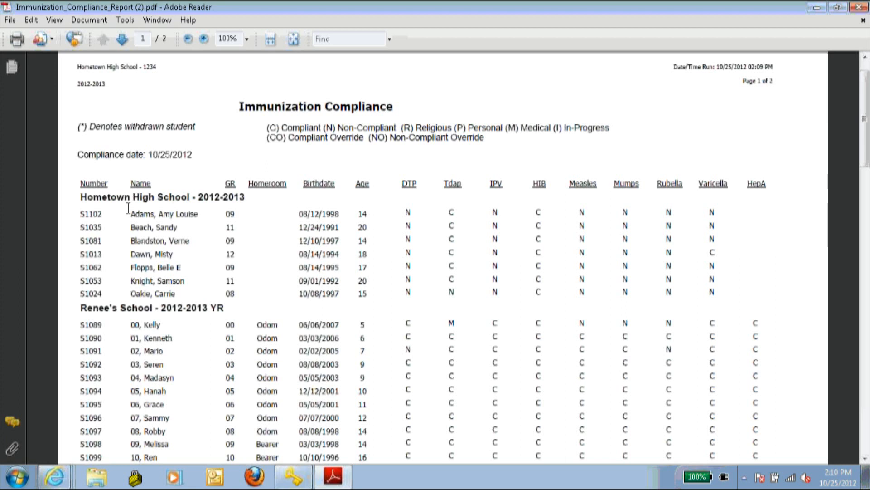
scroll(322, 73, "down", 5)
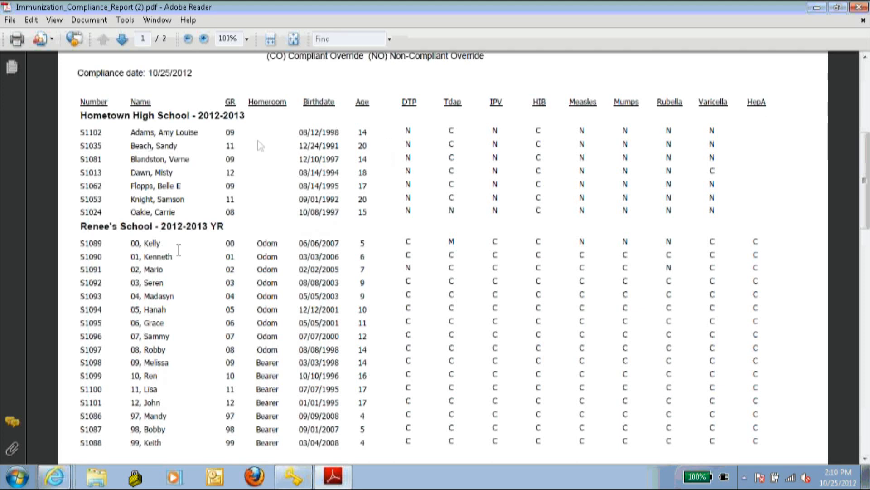
scroll(265, 139, "down", 10)
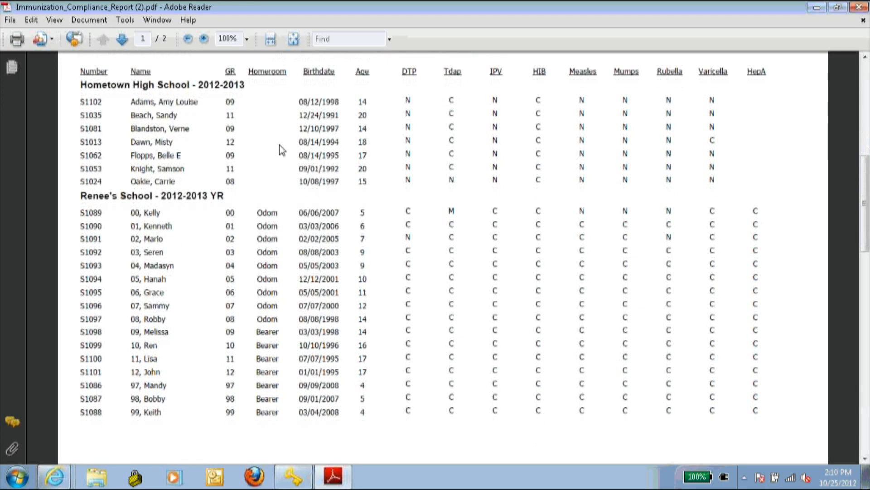
scroll(276, 164, "down", 5)
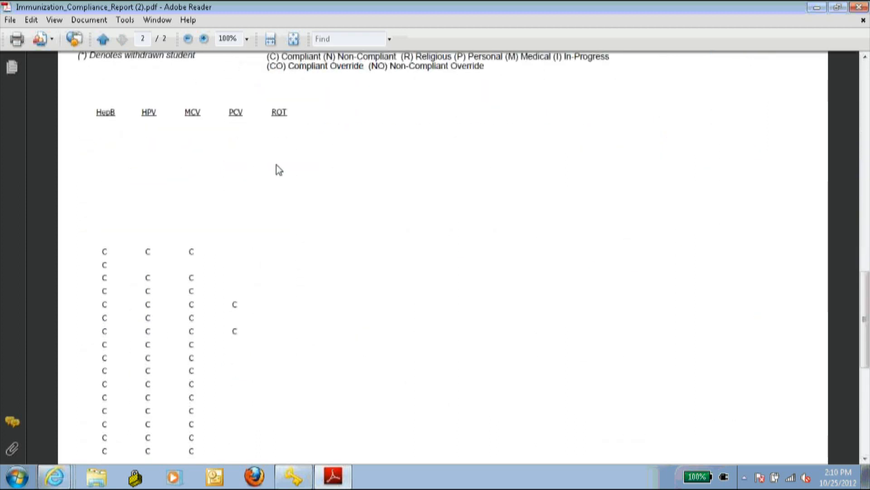
scroll(276, 165, "up", 5)
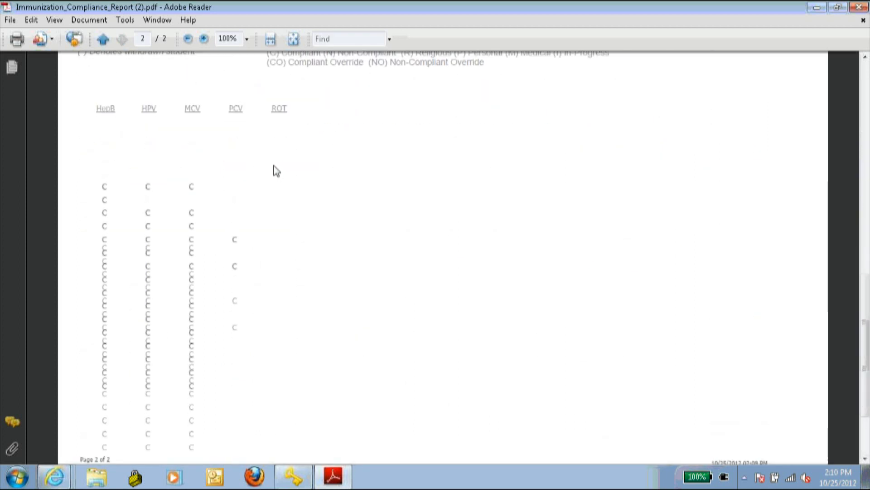
scroll(272, 164, "up", 10)
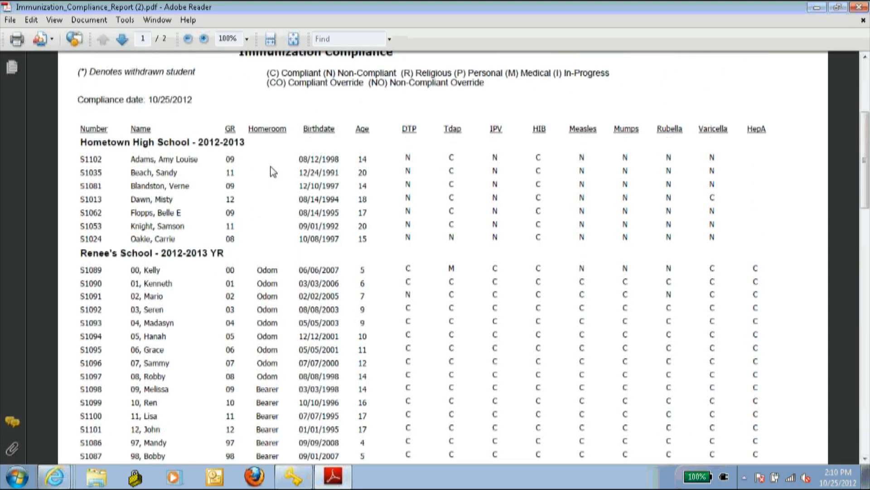
scroll(272, 171, "up", 3)
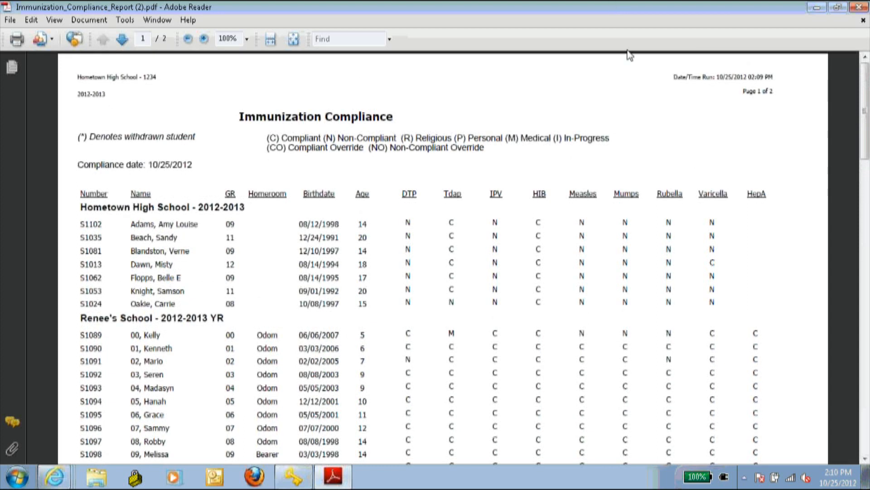
- Close the compliance PDF and the Immunization Compliance report window
left_click(858, 7)
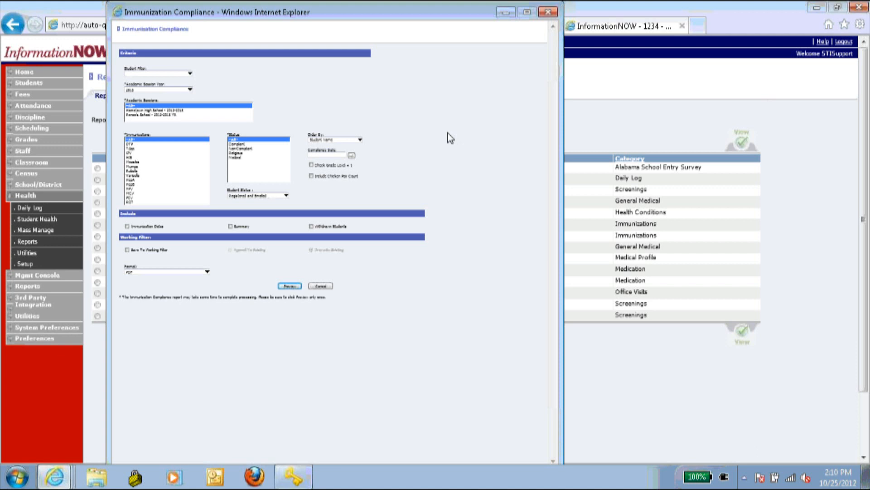
scroll(447, 132, "down", 2)
scroll(447, 133, "up", 5)
scroll(449, 137, "up", 3)
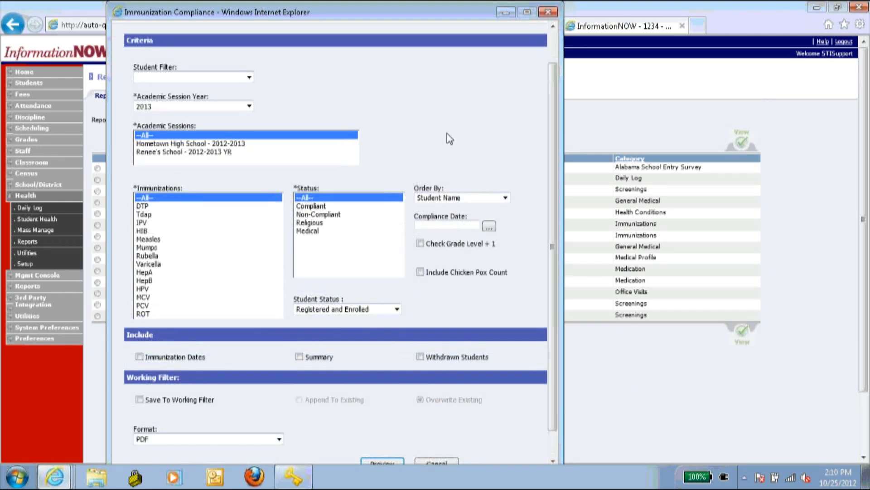
key("alt+F4")
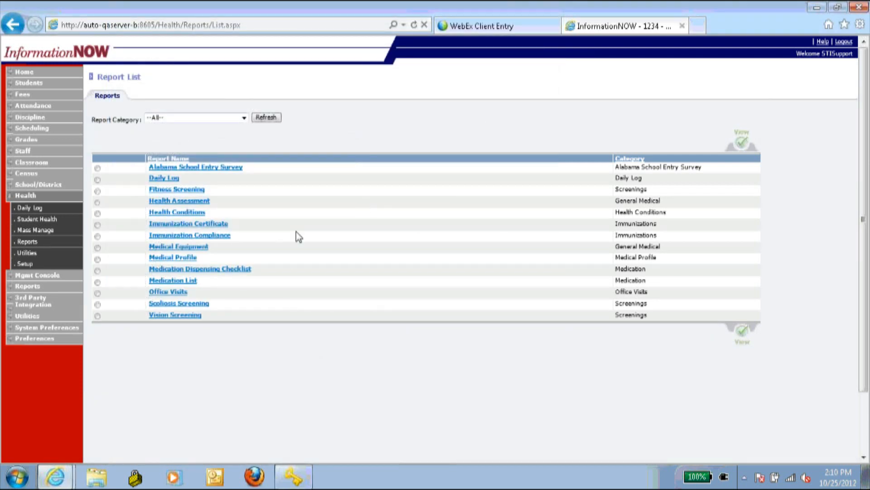
- Review the Medical Equipment criteria with record status Complete, then close it
left_click(189, 246)
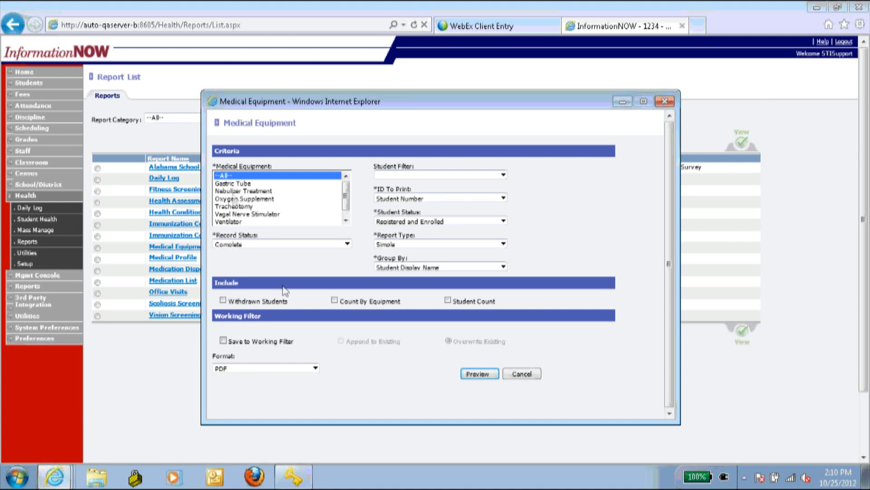
scroll(346, 202, "down", 1)
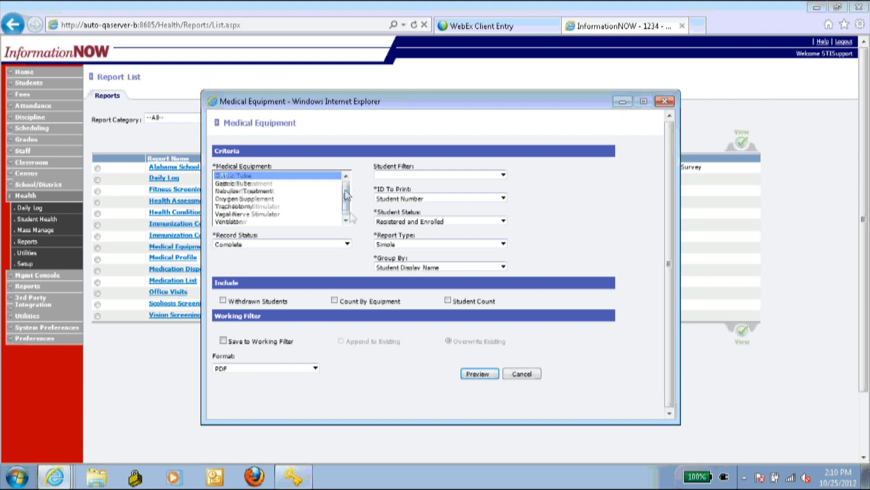
scroll(344, 220, "up", 1)
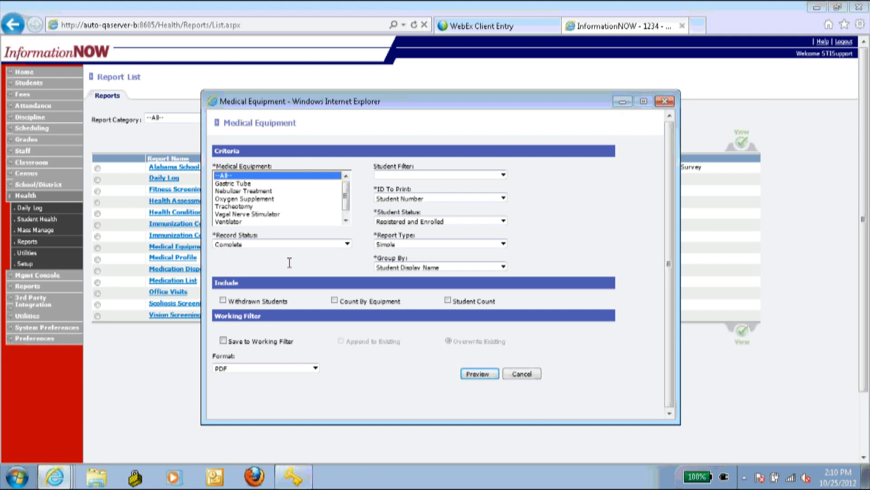
left_click(221, 245)
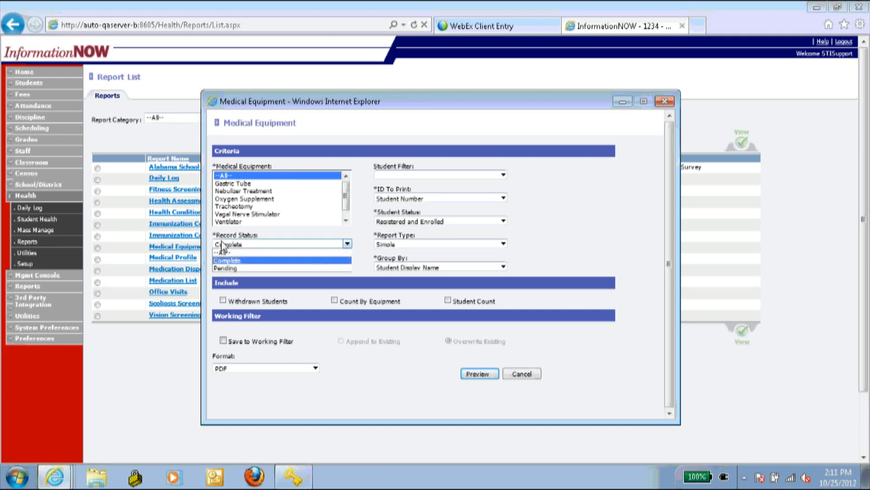
left_click(223, 261)
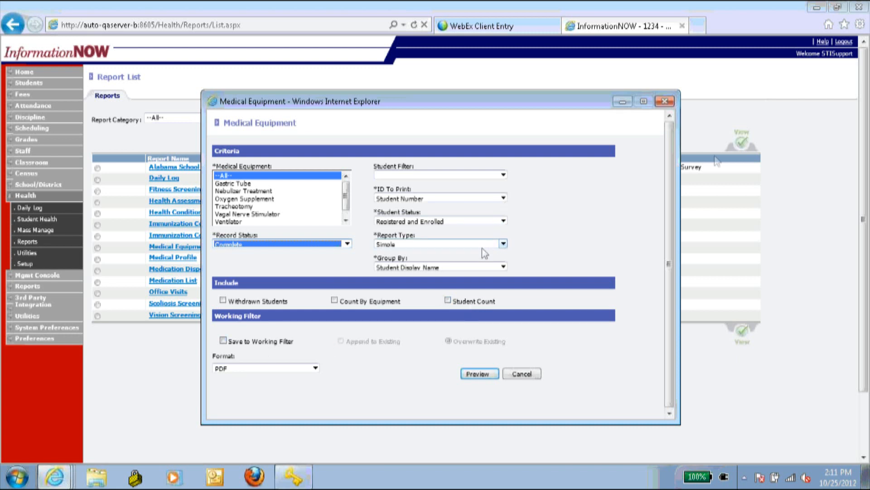
left_click(664, 101)
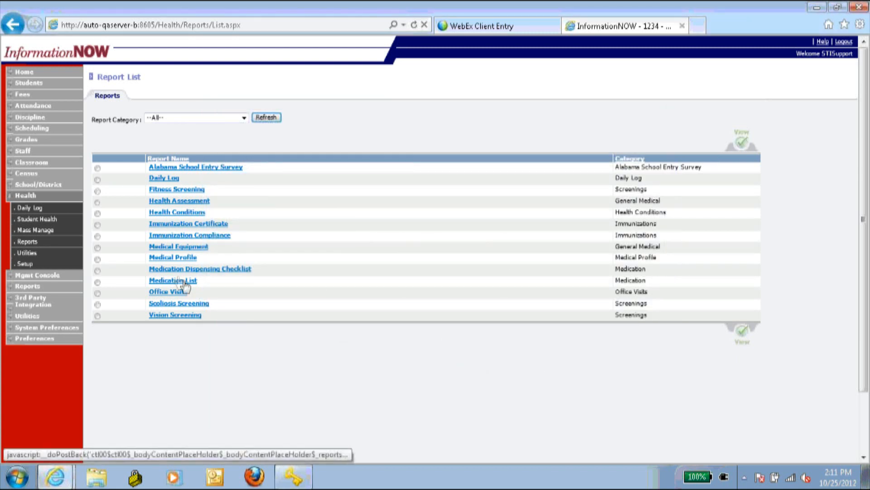
- Open Medication Dispensing Checklist with start date 09/05/2012 and end date 09/06/2012
left_click(174, 269)
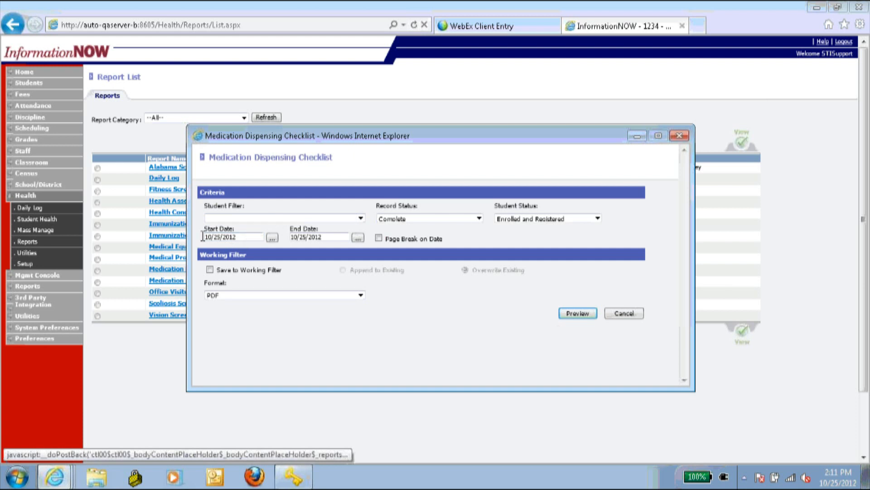
left_click_drag(245, 236, 201, 240)
type("9/5")
key("Tab")
type("9")
left_click(622, 199)
- Set record status Pending and Enrolled Only students, then generate and view the checklist PDF
left_click(399, 218)
left_click(408, 236)
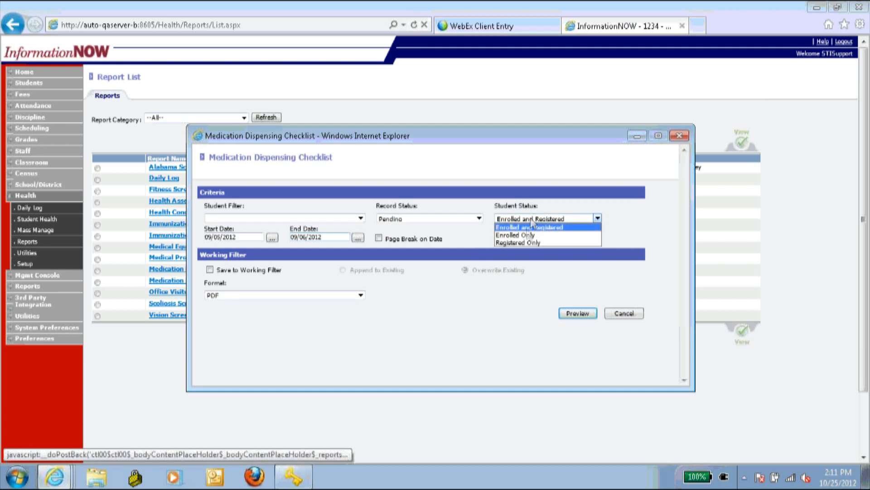
left_click(529, 235)
left_click(577, 313)
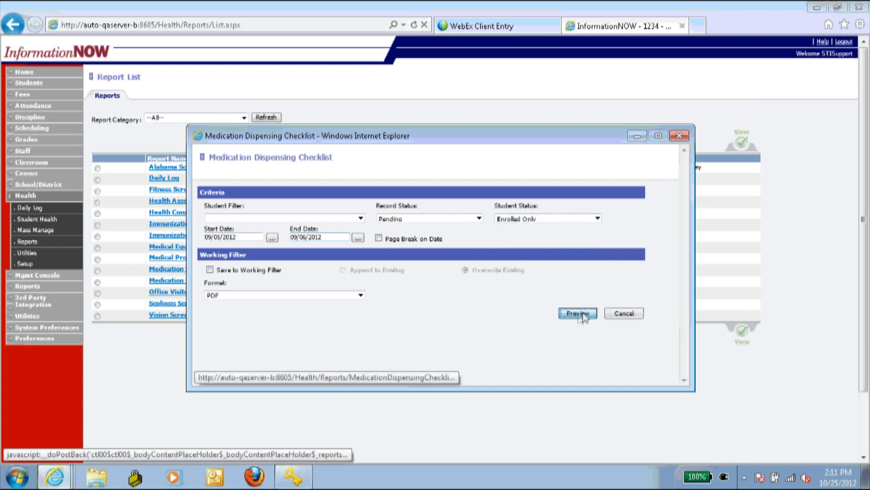
left_click(497, 372)
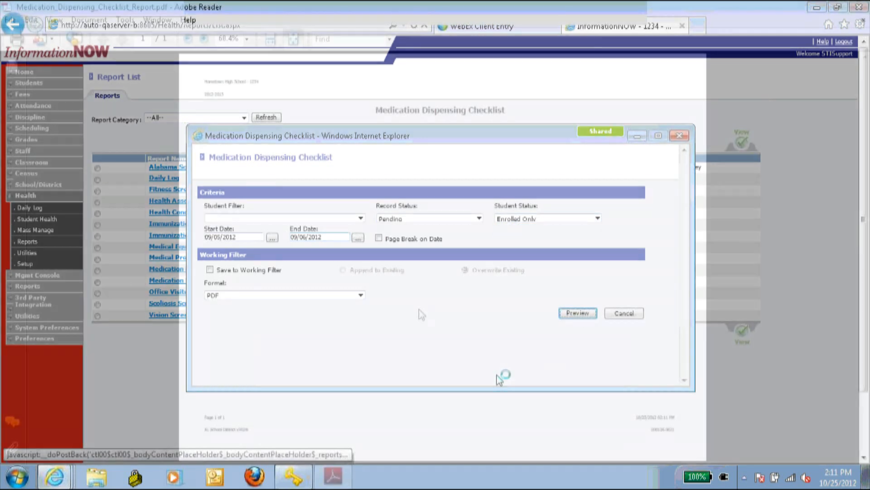
left_click(852, 7)
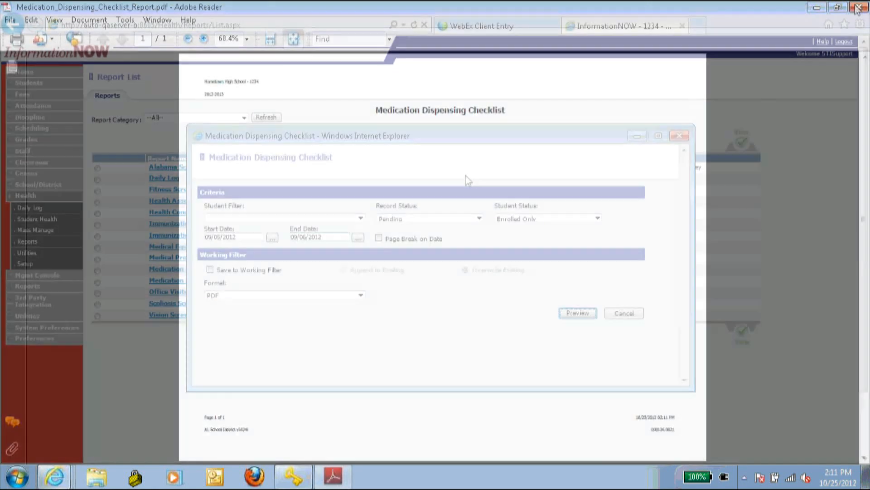
- Change the end date to 10/25/2012 and regenerate and open the checklist PDF
left_click_drag(251, 241, 146, 245)
left_click(223, 240)
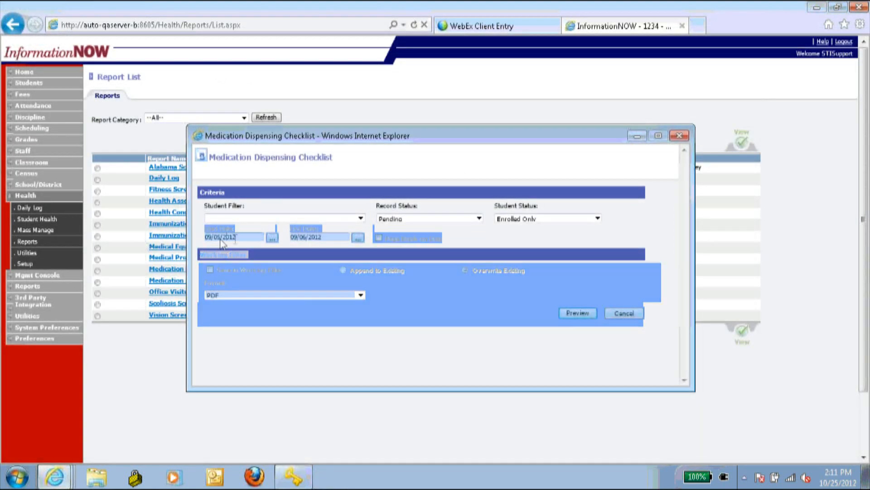
left_click_drag(240, 237, 215, 236)
key("Tab")
key("Tab")
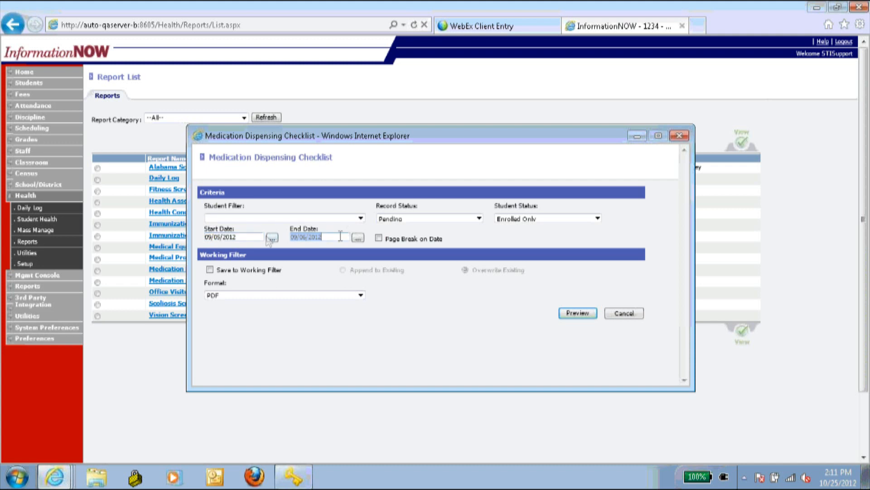
type("10/2")
left_click(578, 313)
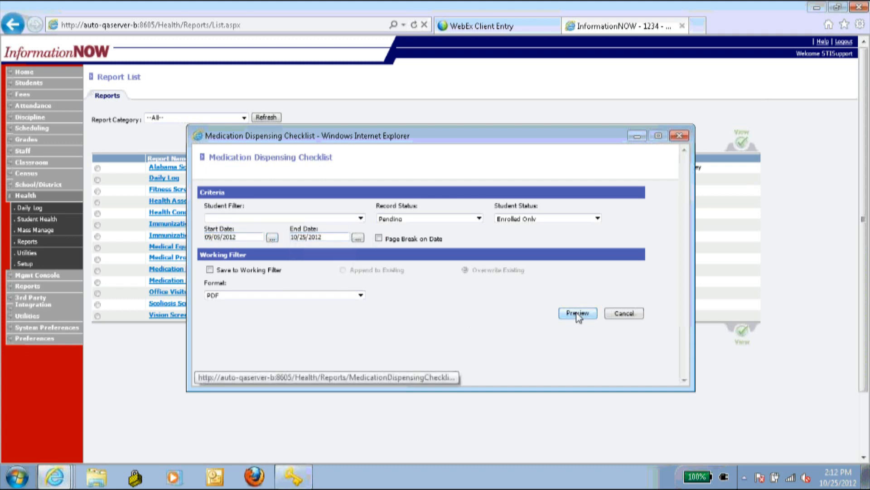
left_click(492, 372)
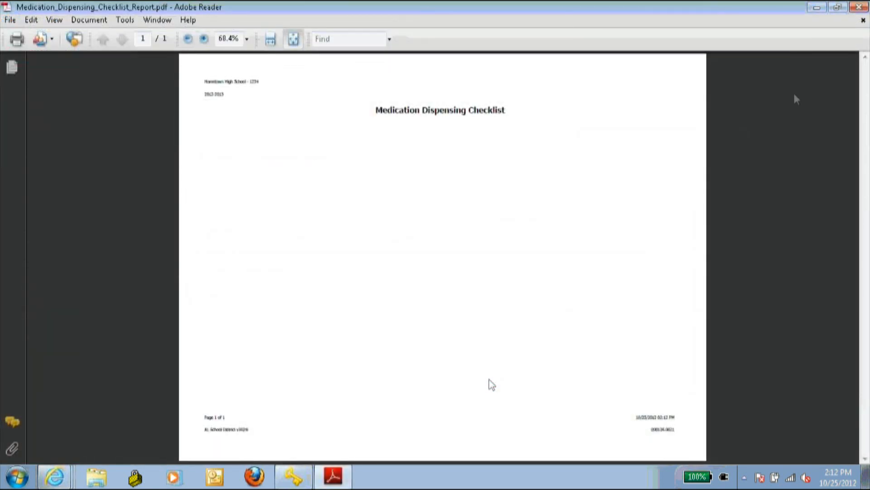
- Rerun the checklist PDF with record status --All-- and view it
left_click(859, 7)
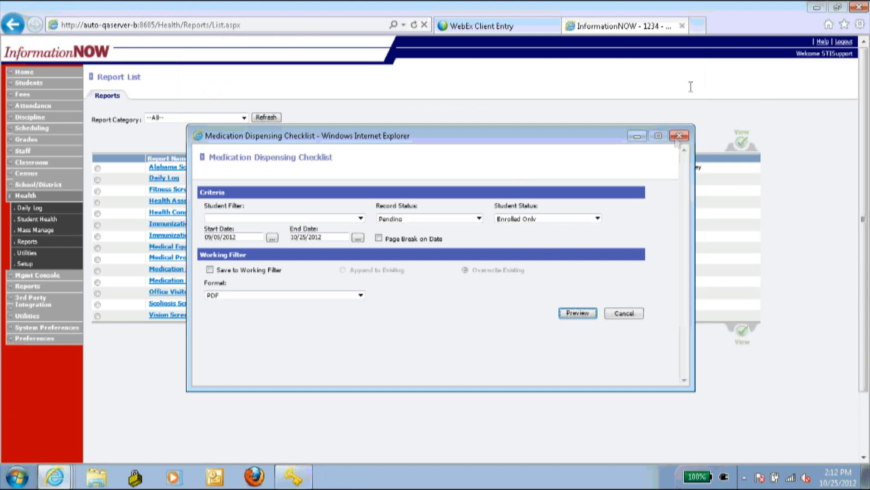
left_click(474, 219)
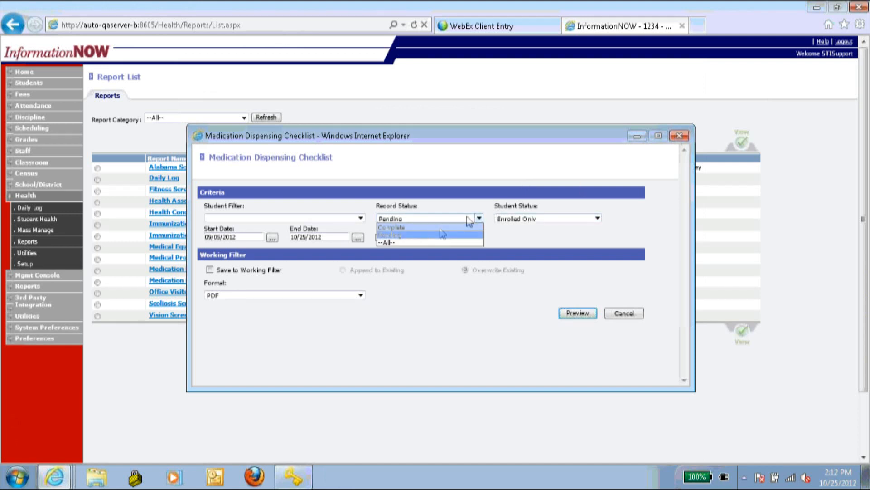
left_click(435, 242)
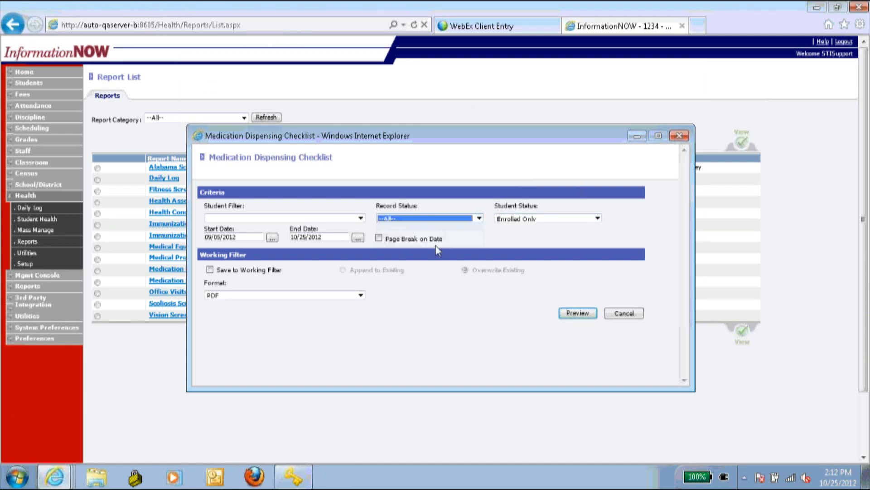
left_click(578, 313)
left_click(508, 371)
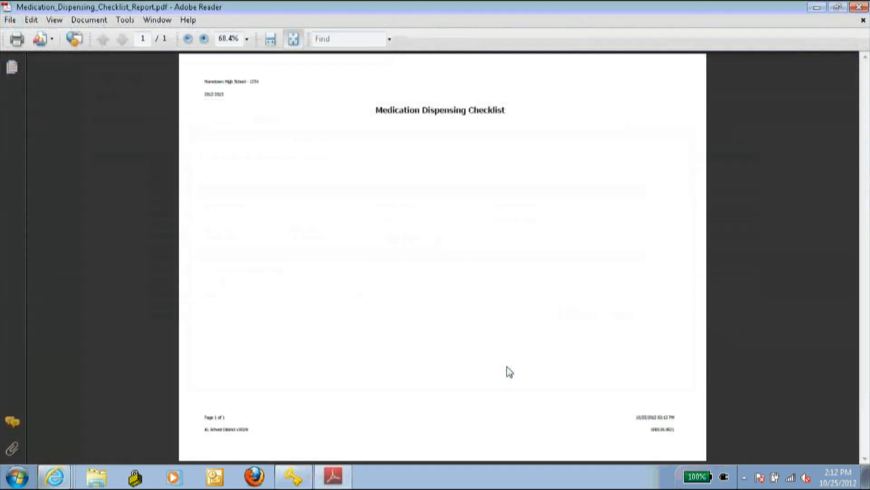
left_click(859, 7)
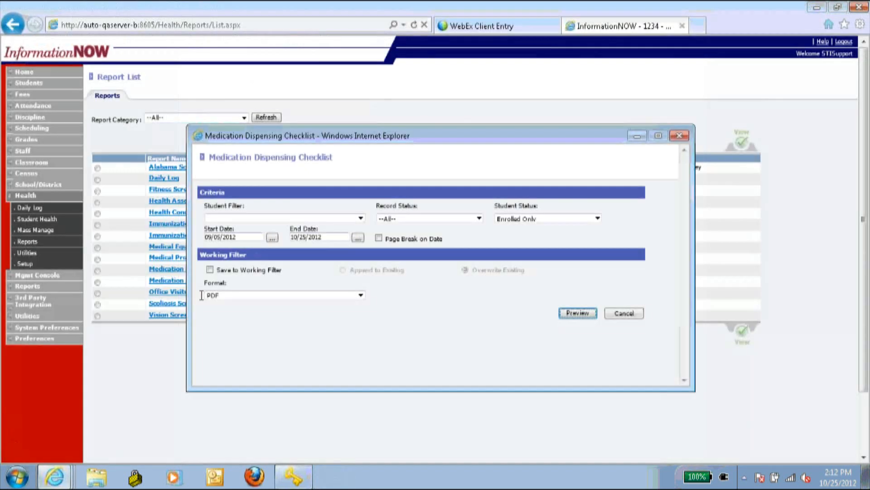
- Set the start date to 08/20/2012 and student status to Enrolled and Registered
left_click(247, 235)
type("8/20/")
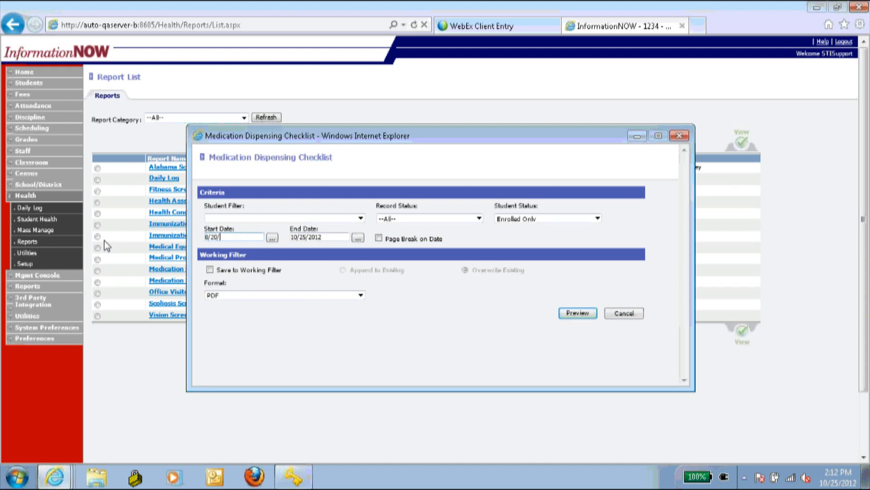
key("Tab")
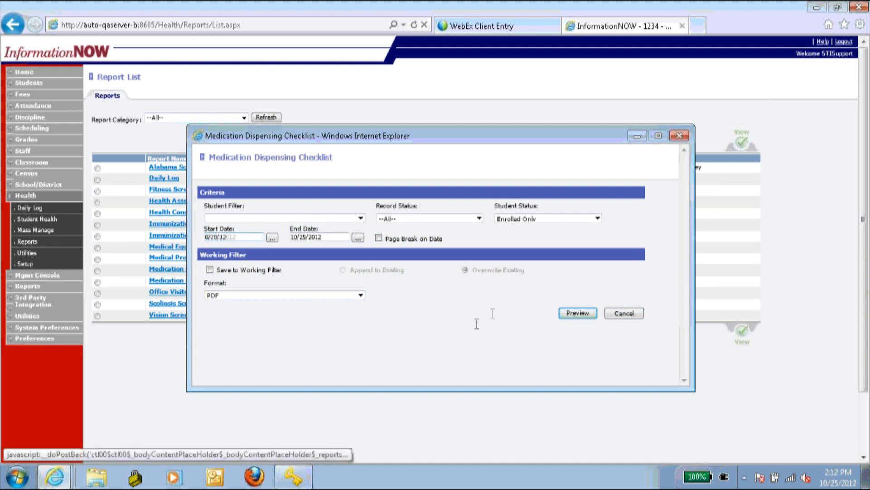
left_click(551, 218)
left_click(552, 228)
- Keep all record statuses, generate and view the checklist PDF, then close the criteria
left_click(463, 218)
left_click(462, 219)
left_click(497, 241)
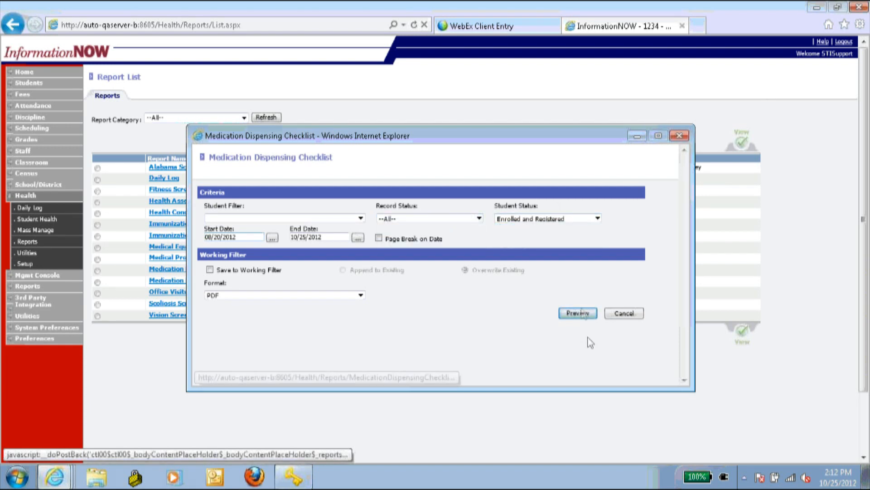
left_click(585, 316)
left_click(496, 371)
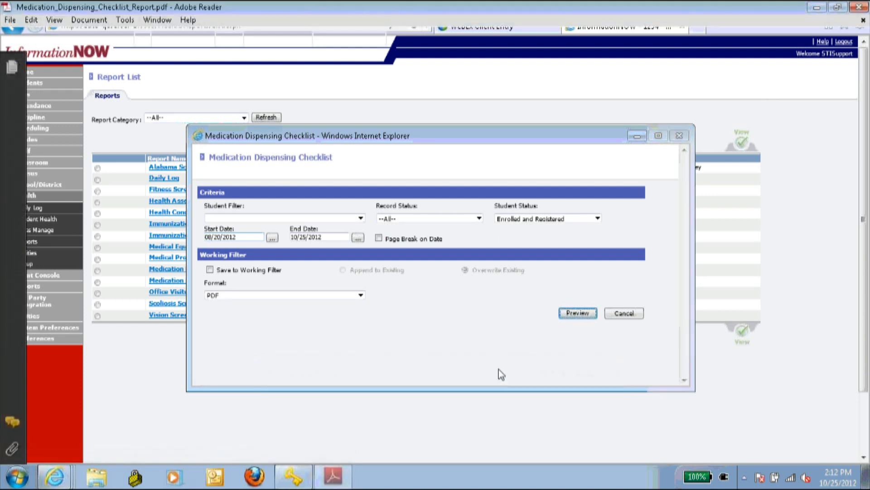
left_click(859, 7)
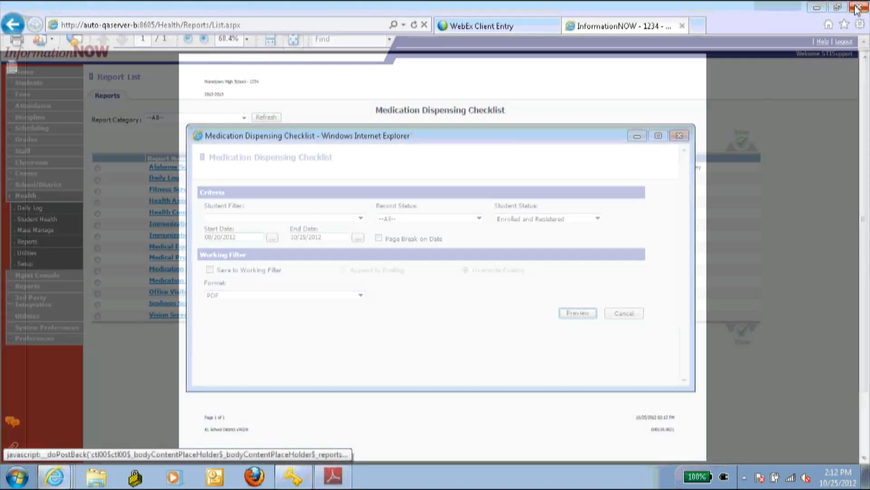
left_click(675, 137)
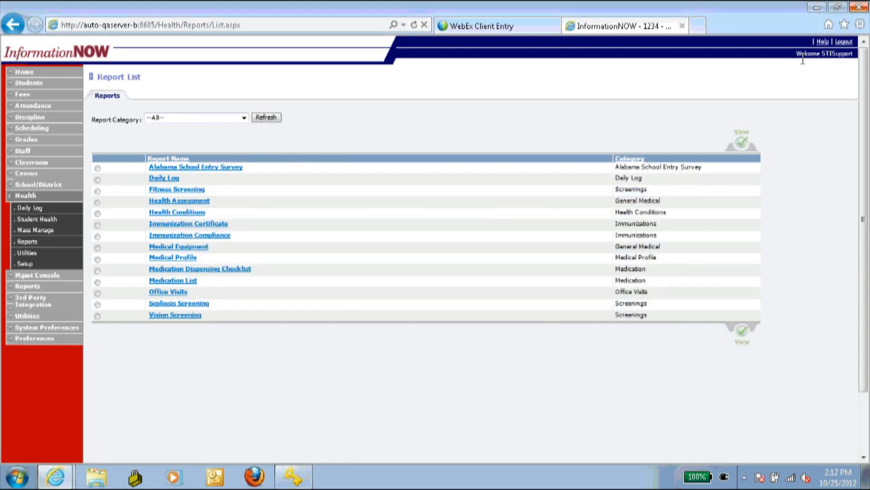
- Open the Health Training Site from the saved favourites to reach the InformationNOW login page
left_click(844, 26)
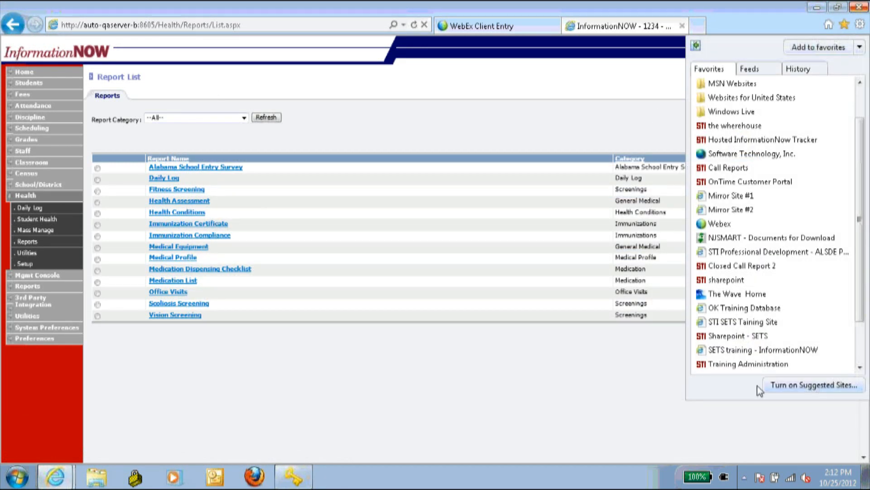
scroll(780, 354, "down", 2)
left_click(776, 355)
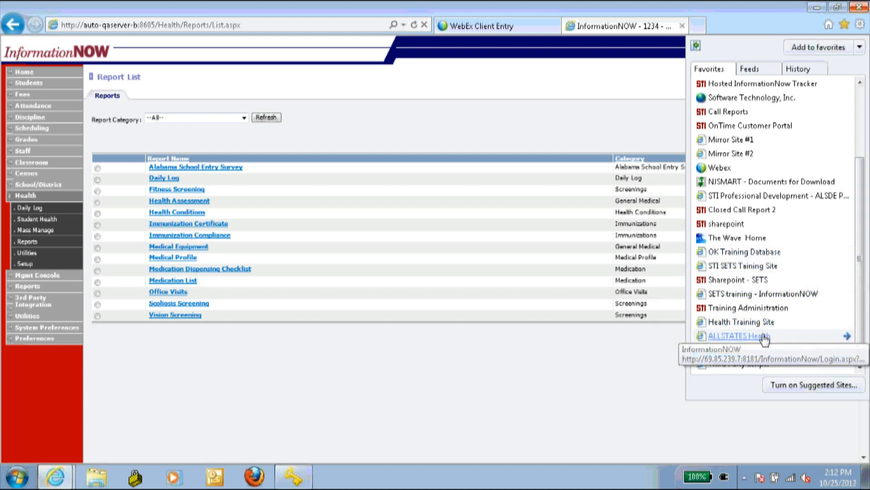
left_click(764, 322)
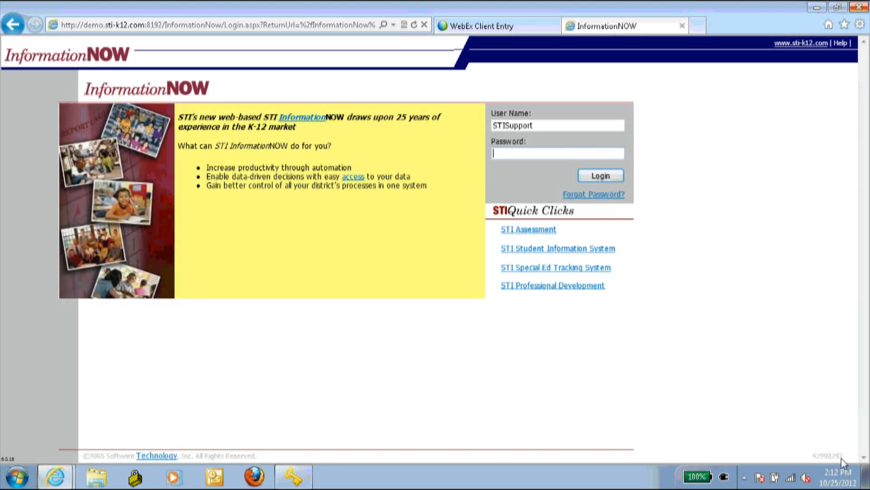
- In the STISupport Password Tool, replace the existing access key with a new one to retrieve the password
left_click(309, 473)
double_click(431, 239)
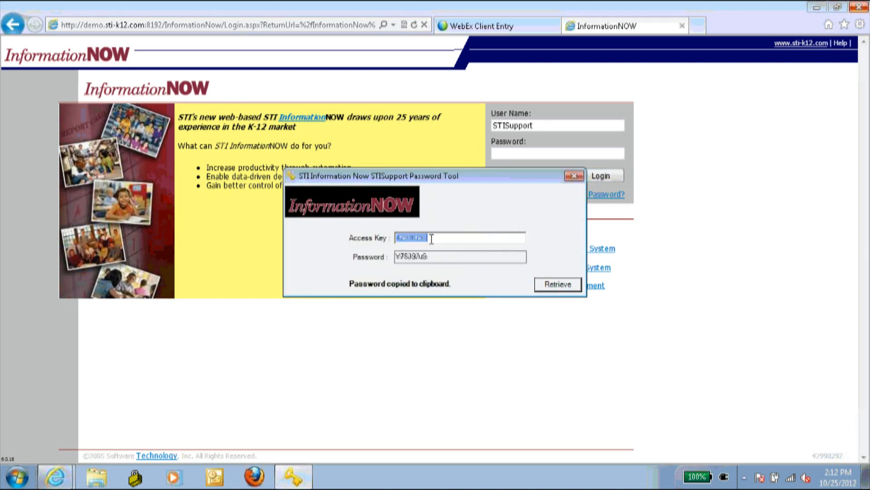
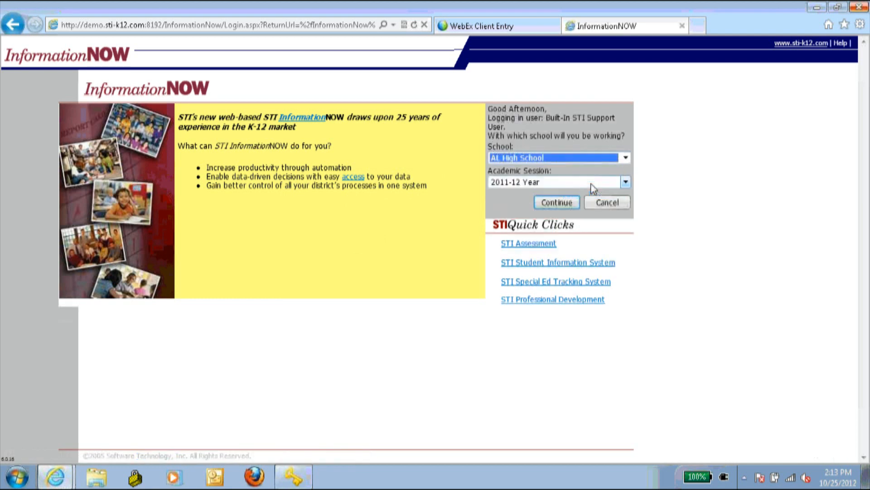
- Log in to AL High School for 2011-12 and launch the Medication Dispensing Checklist from Health reports
left_click(562, 203)
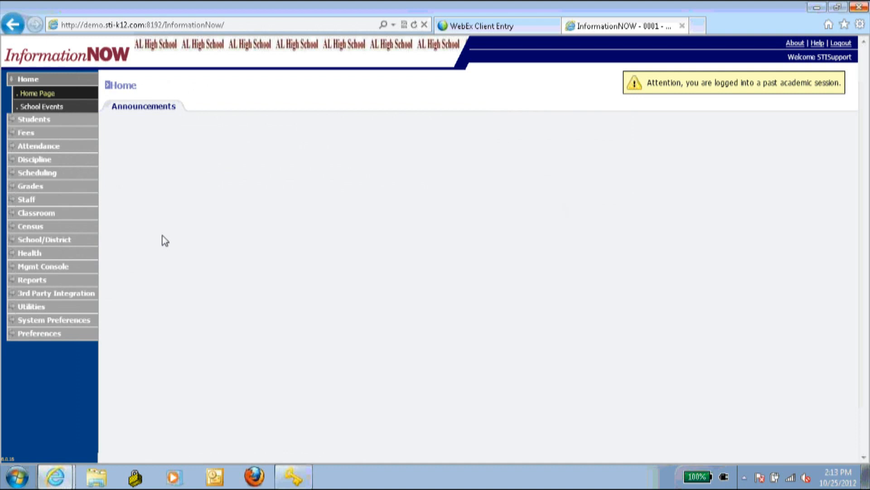
left_click(35, 281)
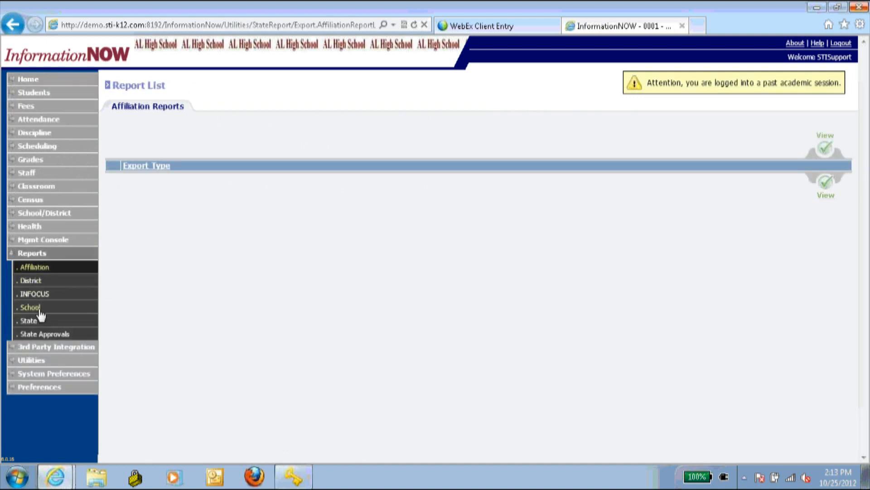
left_click(46, 264)
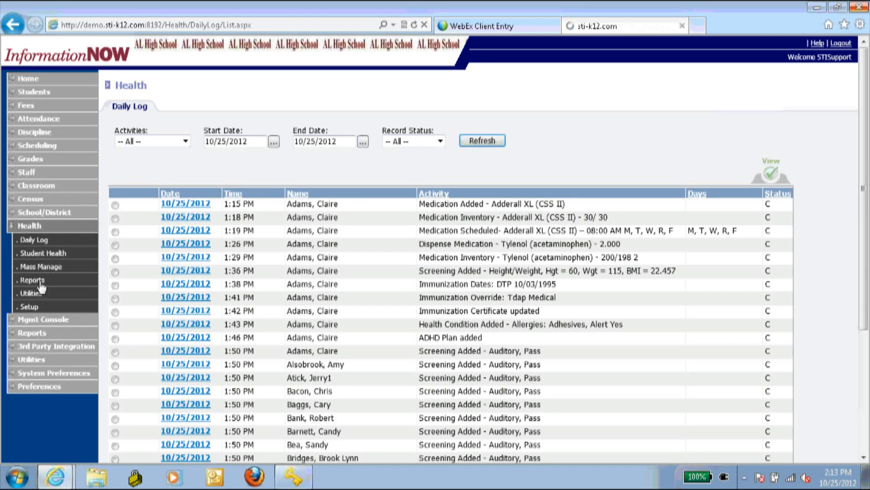
left_click(41, 283)
left_click(218, 314)
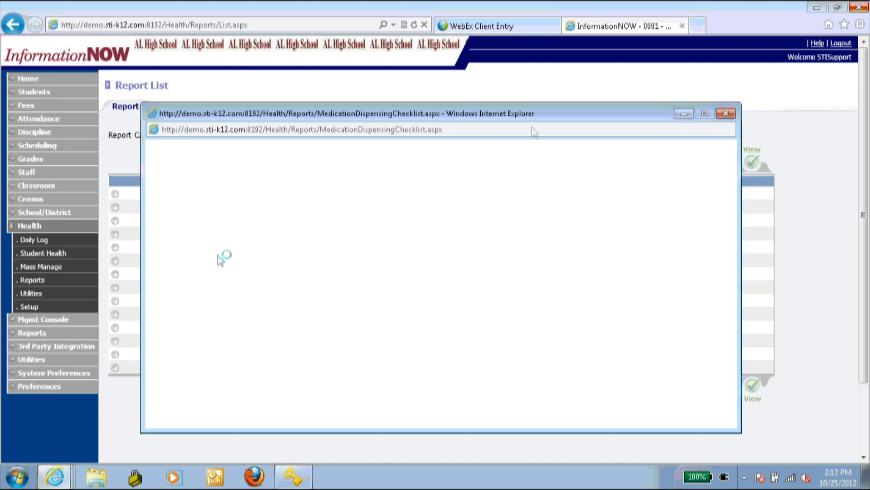
- Reopen the Medication Dispensing Checklist and set Record Status Pending and Student Status Enrolled Only
left_click(726, 113)
left_click(228, 313)
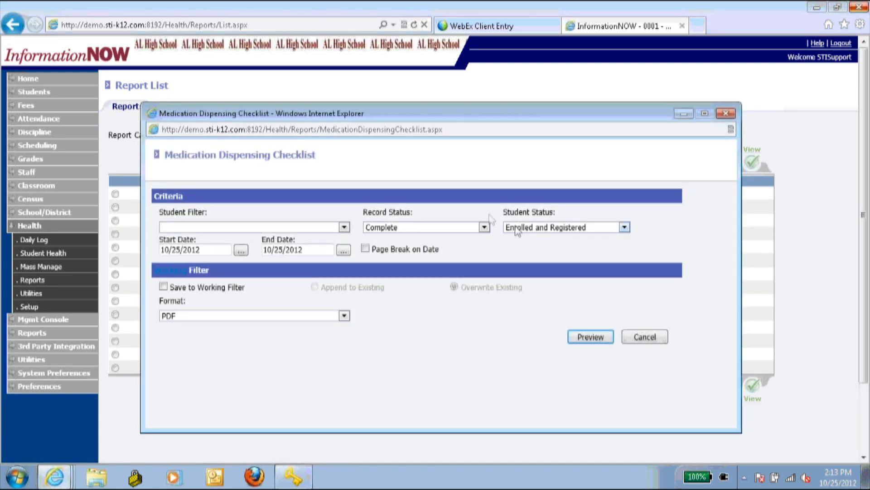
left_click(428, 227)
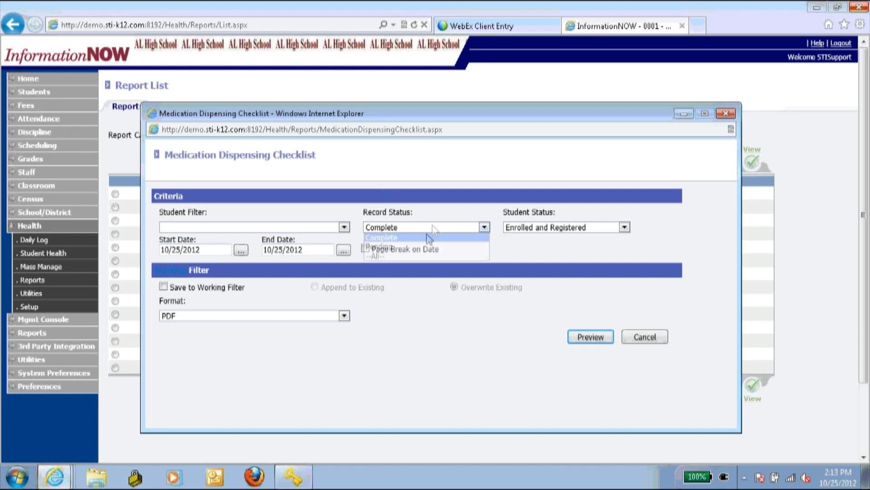
left_click(425, 240)
left_click(431, 226)
left_click(453, 242)
left_click_drag(453, 240, 468, 246)
left_click(624, 226)
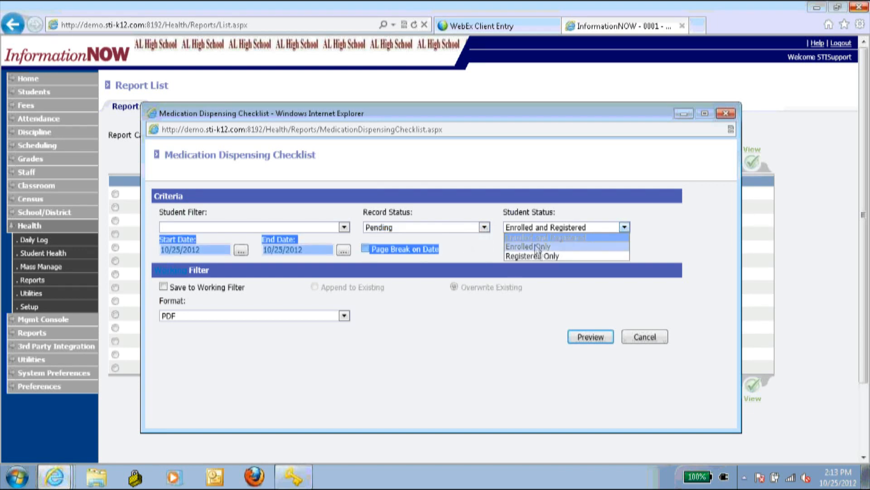
left_click(544, 247)
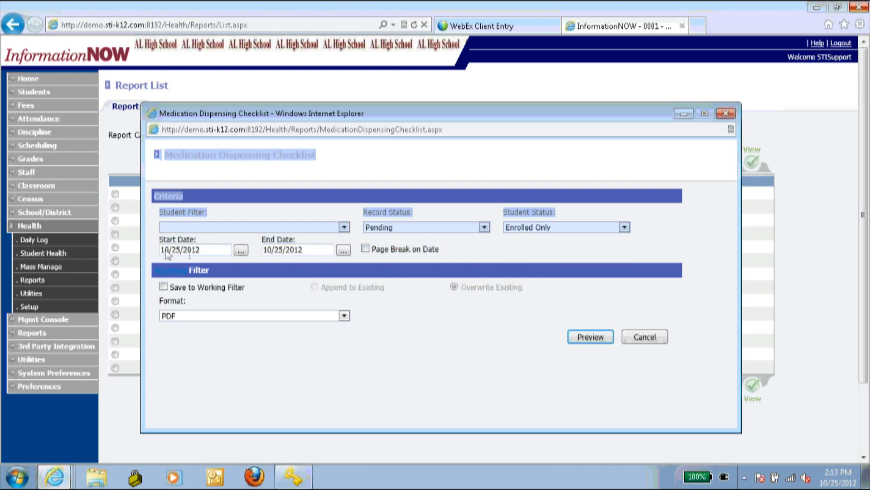
- Set the start date to 09/01/2012, preview the checklist and open the PDF
left_click(169, 251)
type("9/01/2012")
left_click(398, 410)
left_click(580, 337)
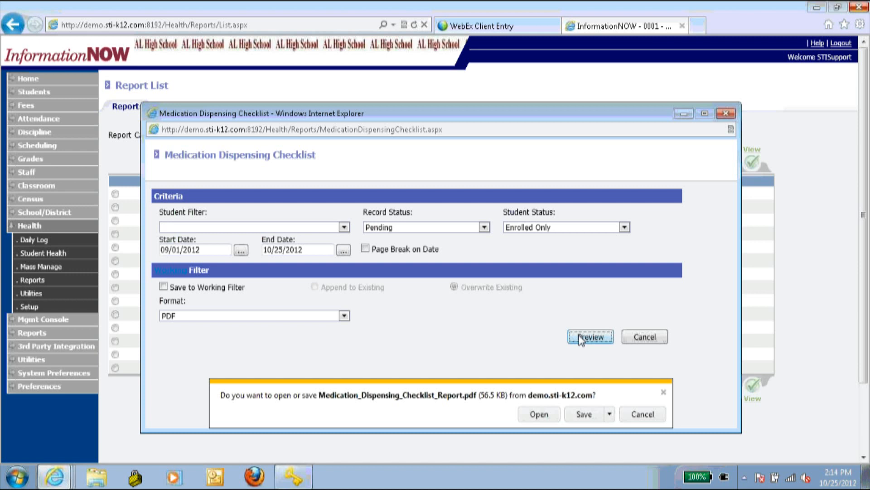
left_click(538, 414)
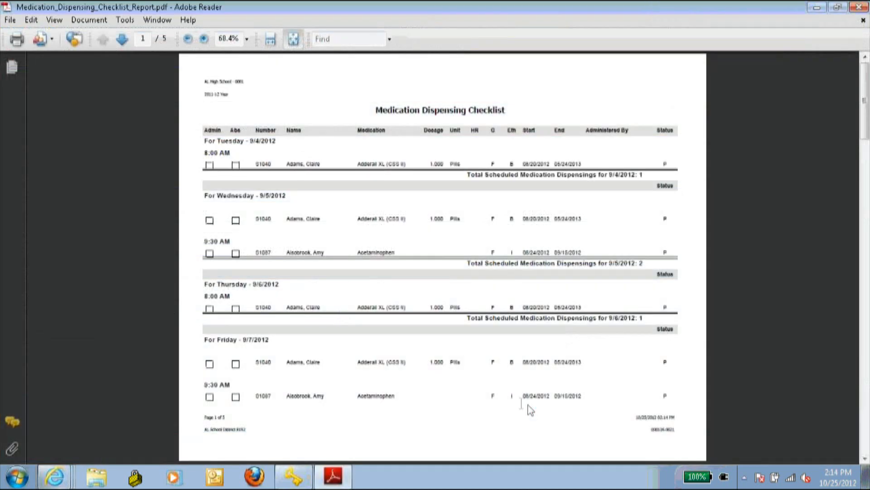
- Zoom the checklist PDF to 100%, highlight the column headings, then close Adobe Reader
left_click(222, 40)
type("100")
key("Return")
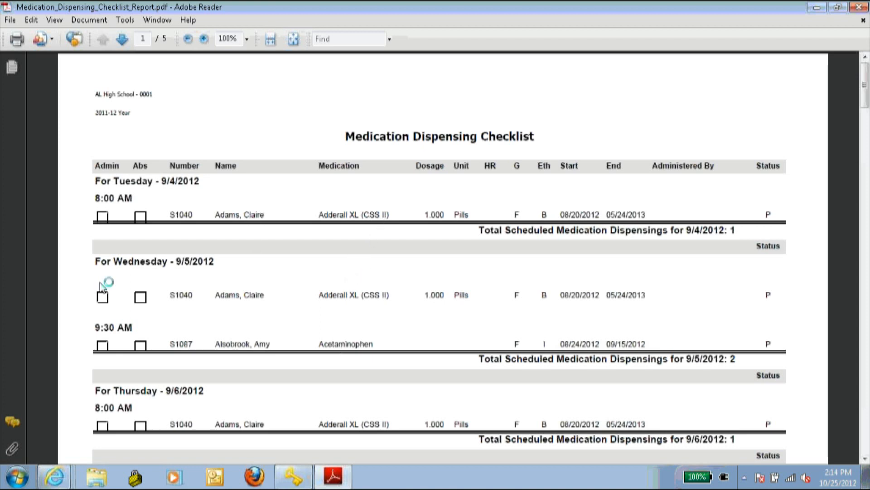
left_click_drag(102, 165, 190, 168)
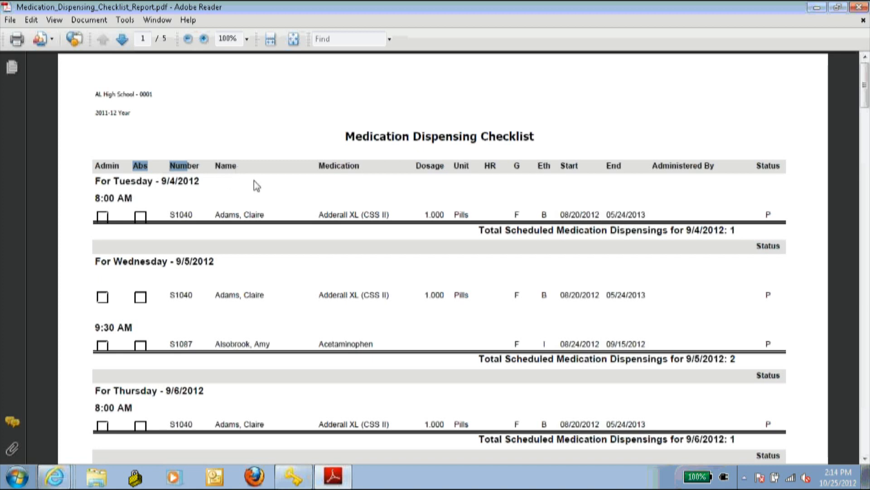
left_click(275, 129)
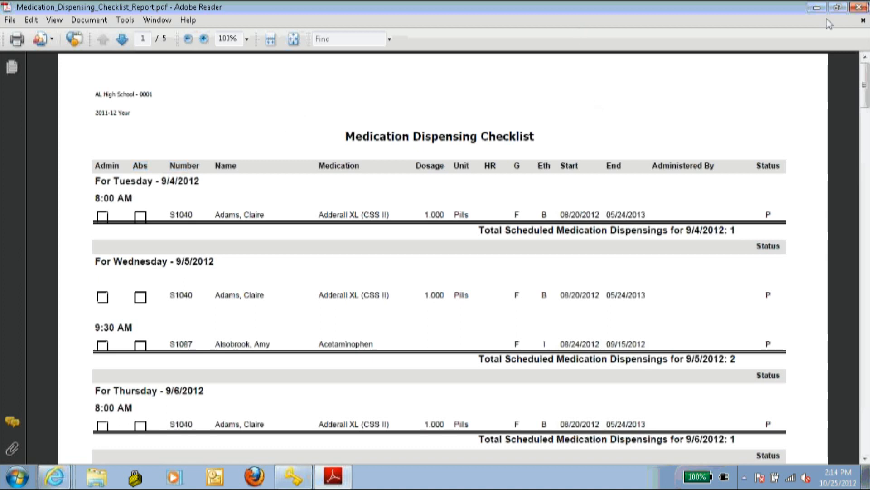
left_click(860, 7)
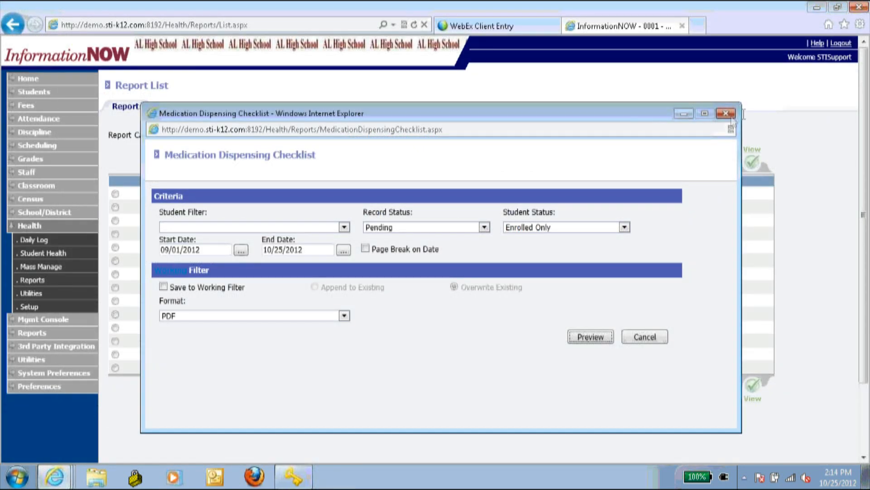
- Close the checklist criteria and open the Medication List report, keeping Complete record status
left_click(727, 114)
left_click(199, 327)
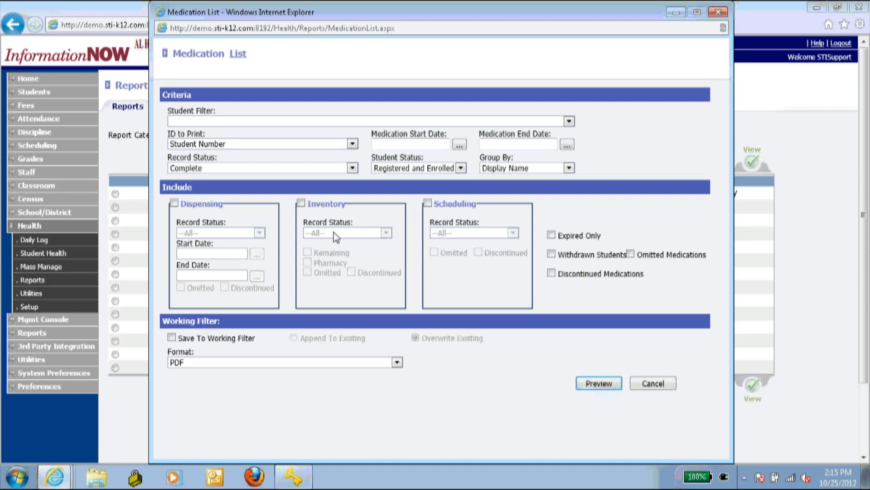
left_click(411, 137)
left_click(352, 168)
left_click(270, 178)
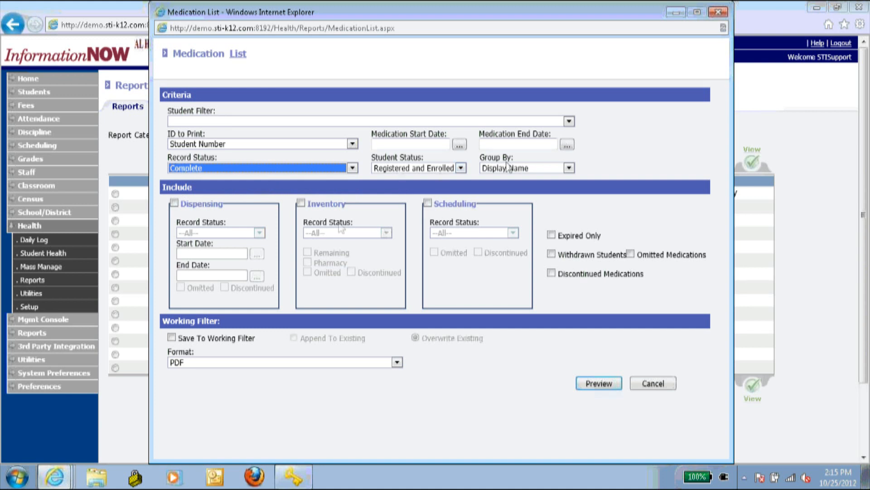
- Include Dispensing, Inventory and Scheduling details, then preview and open the Medication List PDF
left_click(178, 209)
left_click(175, 204)
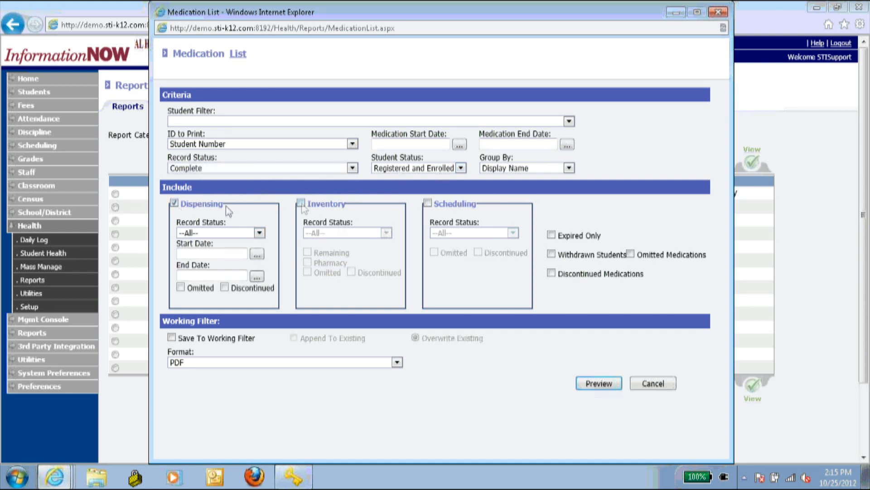
left_click(302, 204)
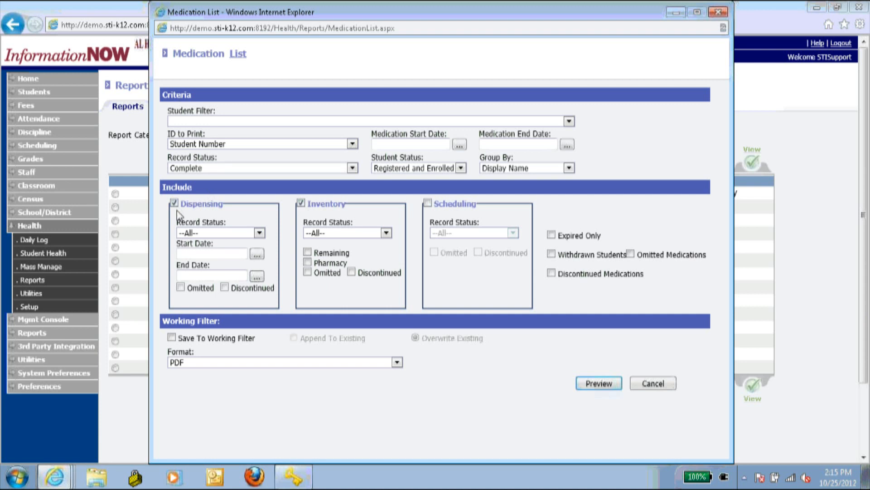
left_click(427, 203)
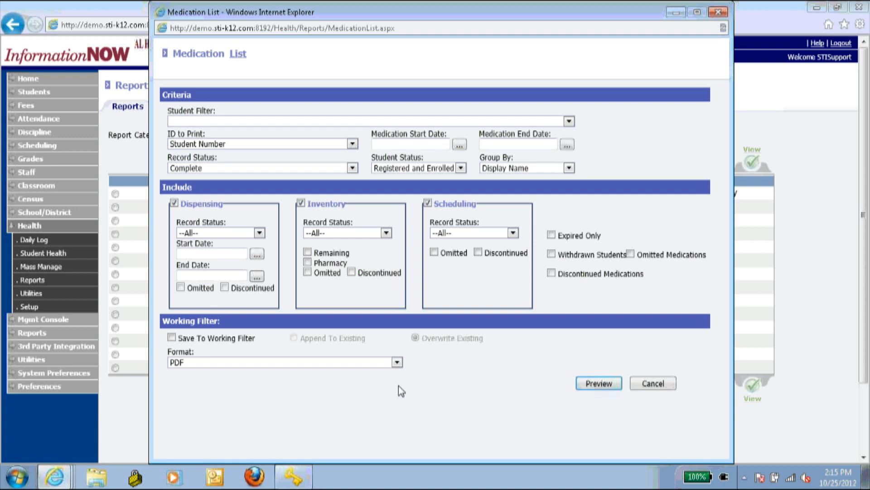
left_click(599, 383)
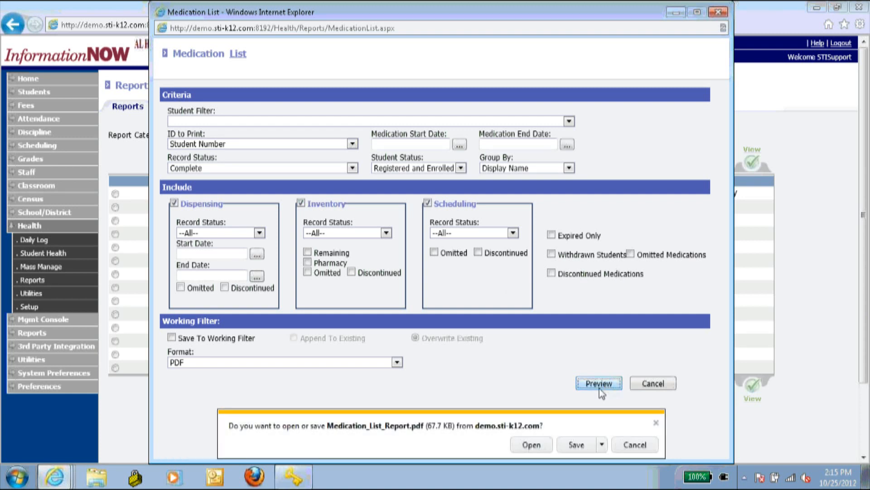
left_click(546, 447)
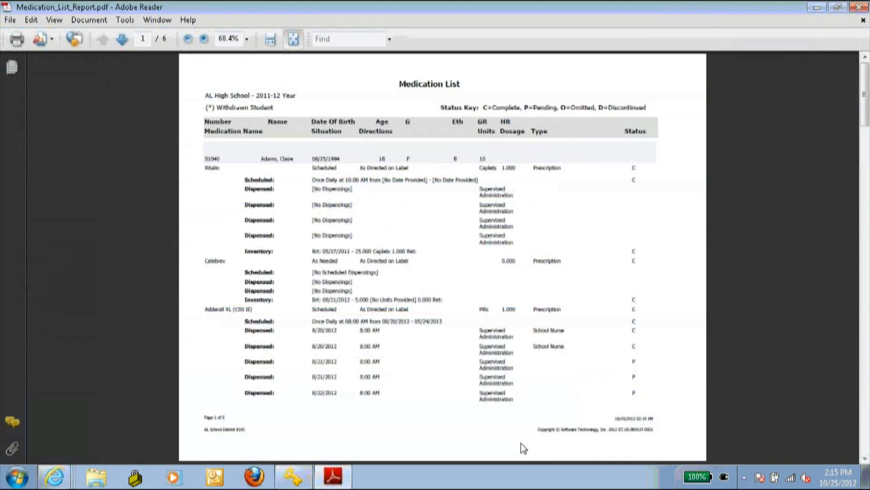
- Scroll through the Medication List PDF, close it and its criteria, and open the Office Visits report
scroll(374, 287, "down", 10)
scroll(374, 286, "up", 10)
left_click(858, 7)
left_click(730, 6)
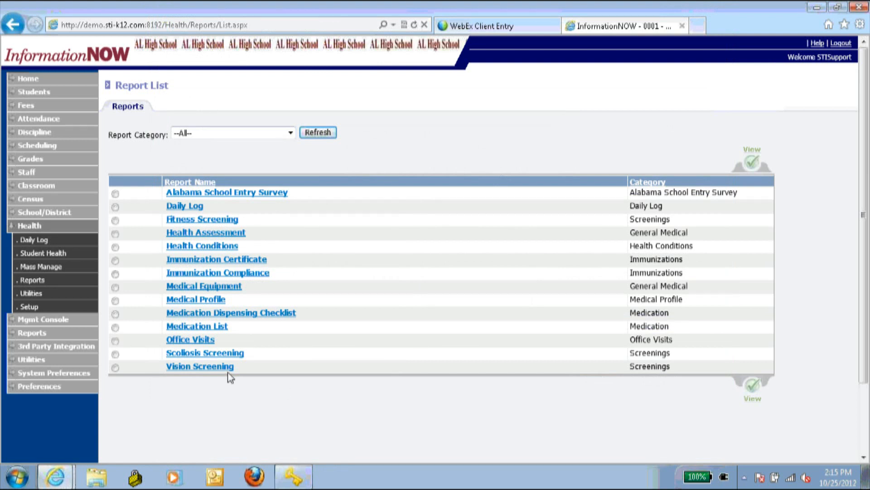
left_click(204, 341)
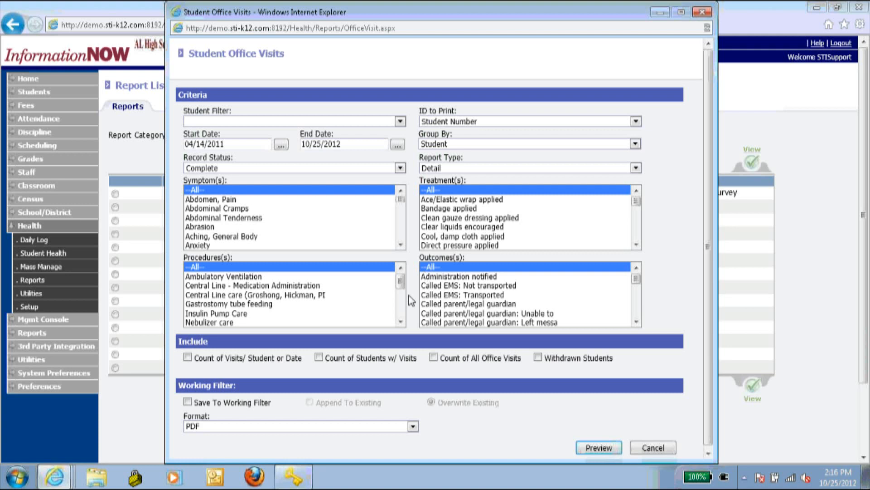
- Preview the Student Office Visits report with default criteria and close the empty PDF
mouse_move(401, 281)
left_mouse_down()
mouse_move(403, 304)
mouse_move(402, 281)
left_mouse_up()
left_click(591, 448)
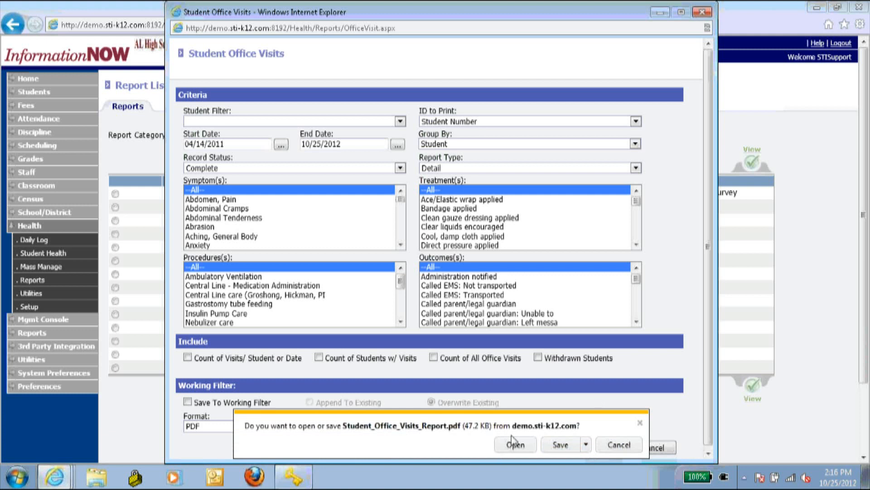
left_click(513, 445)
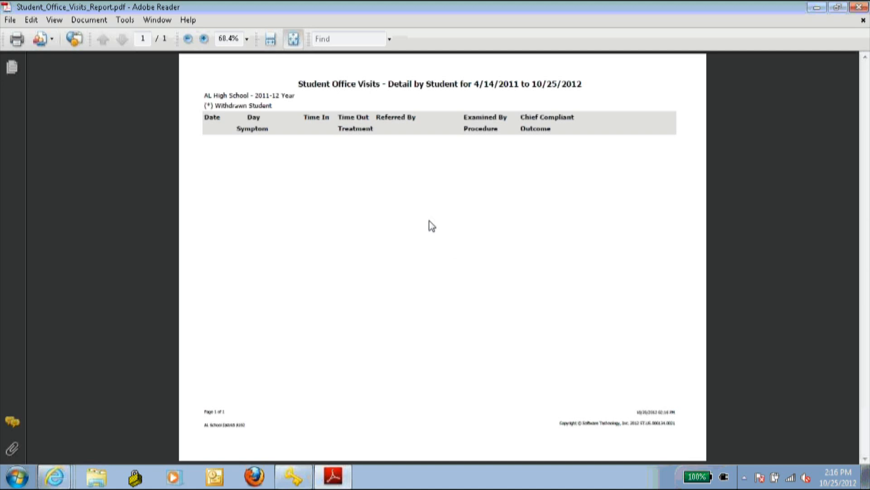
left_click(860, 6)
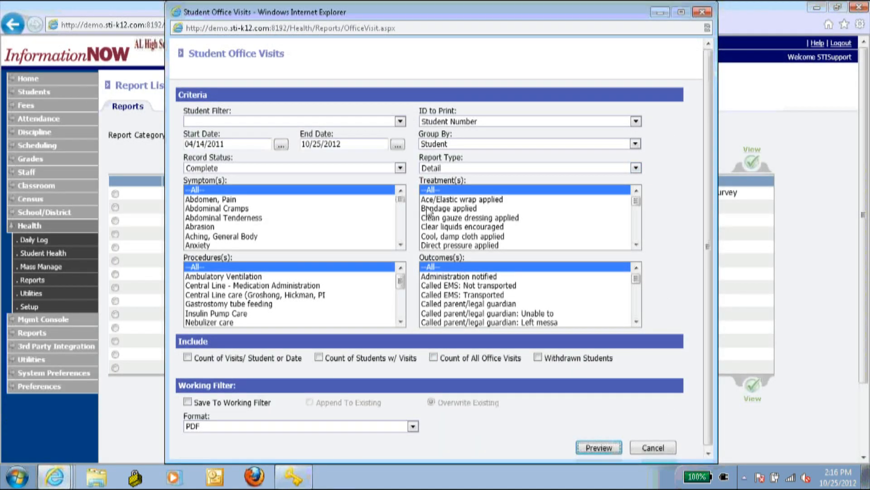
- Rerun Office Visits with --All-- status, visit count and withdrawn students, view it, then close everything
left_click(256, 165)
left_click(221, 199)
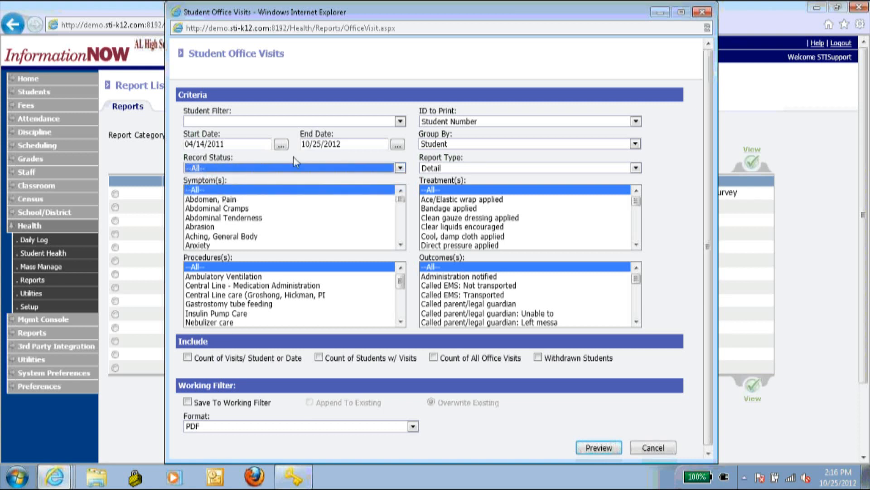
left_click(682, 155)
left_click(433, 358)
left_click(537, 358)
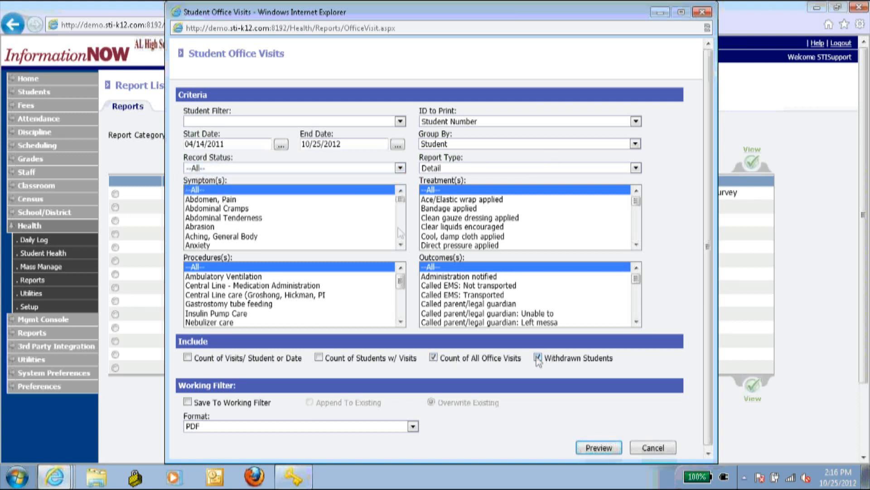
left_click(599, 448)
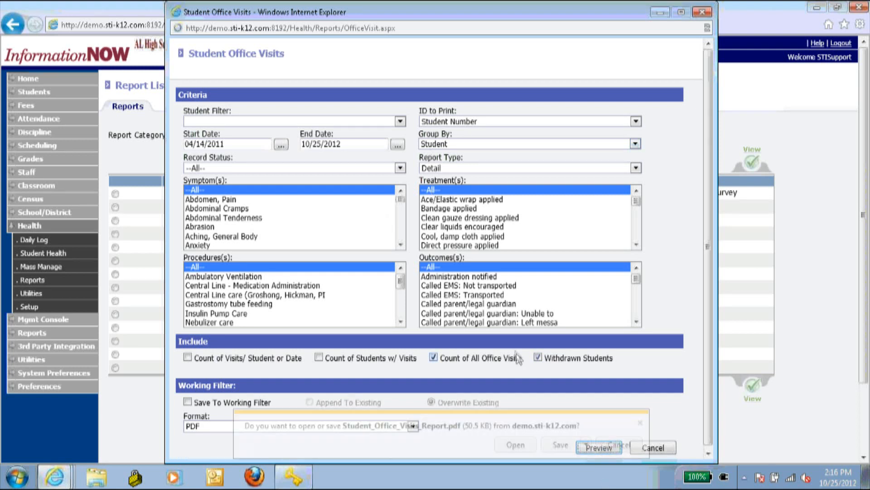
left_click(510, 448)
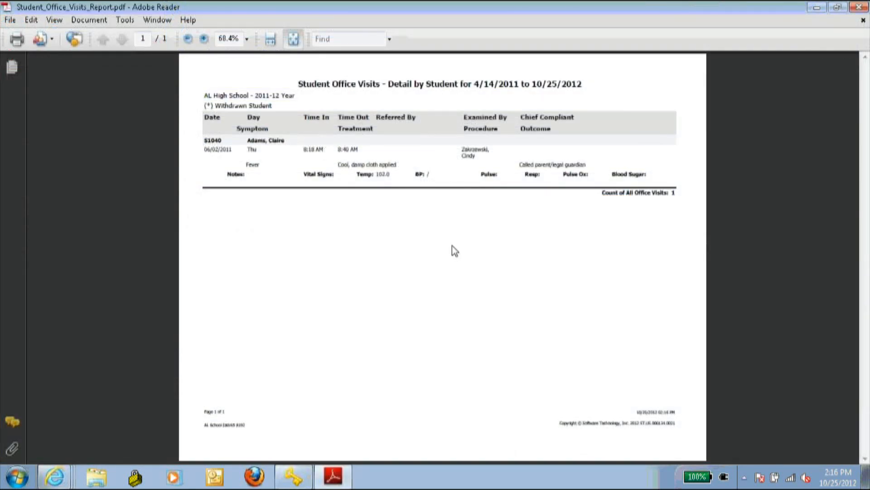
left_click(855, 8)
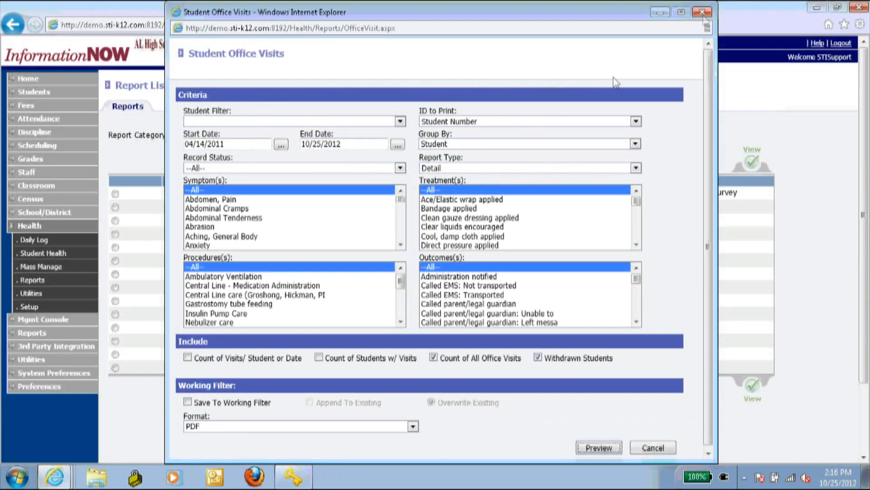
left_click(703, 13)
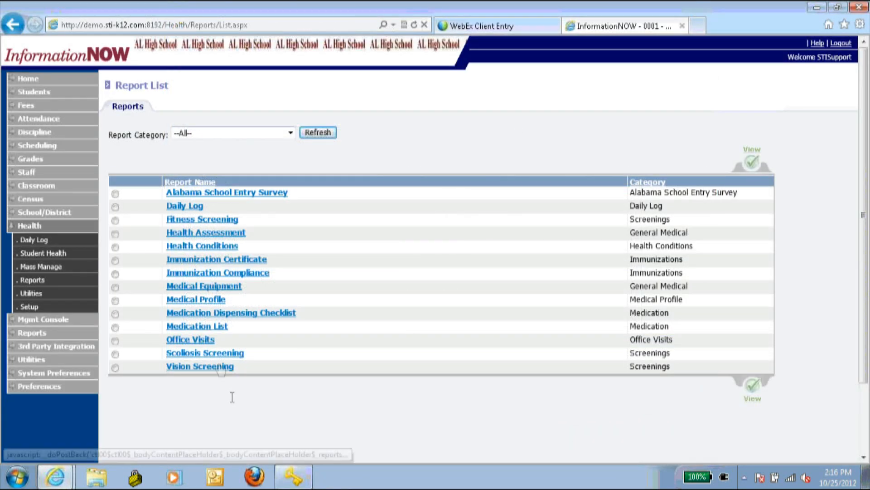
- Set the Scoliosis Screening report to Detail type with a Results by Type breakdown
left_click(218, 355)
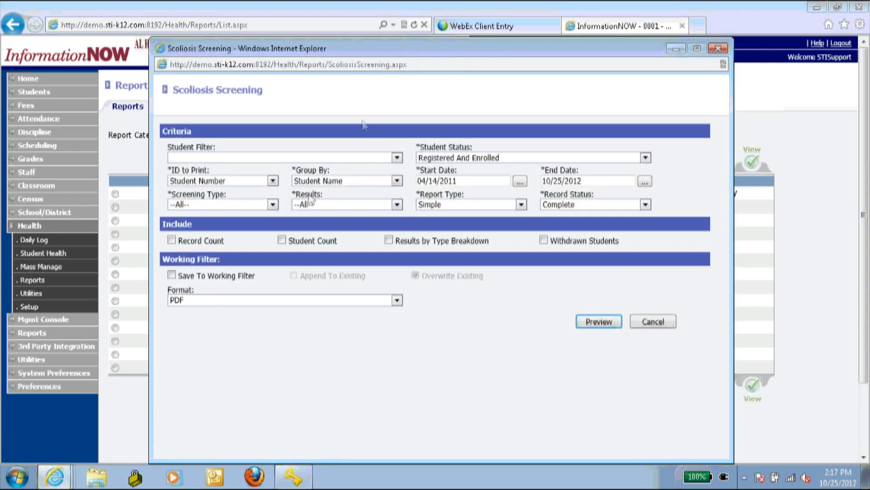
left_click(467, 203)
left_click(514, 223)
left_click(557, 205)
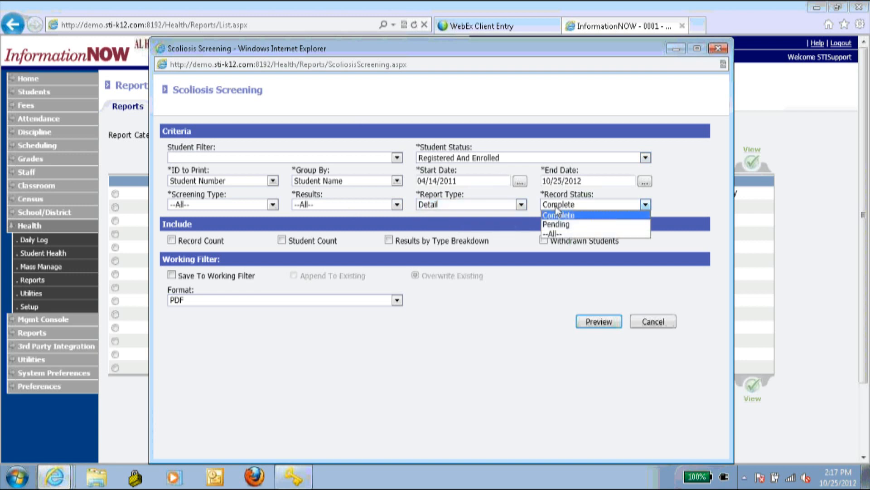
left_click(557, 210)
left_click(244, 205)
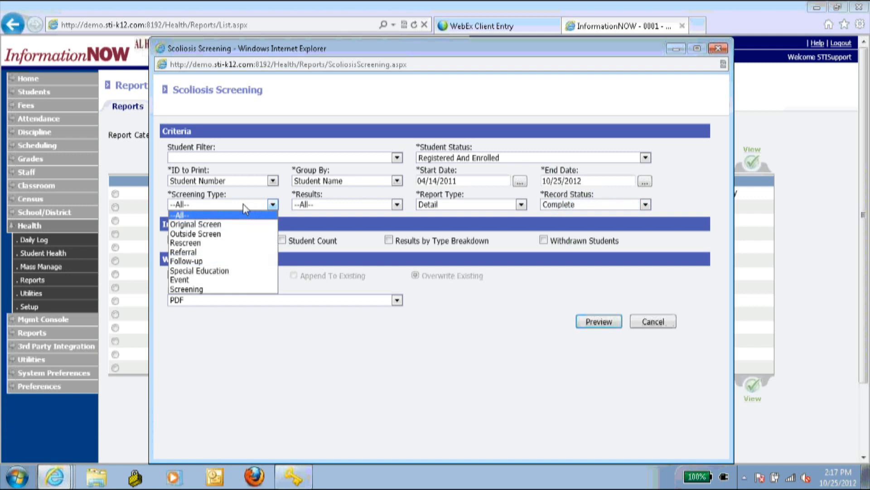
left_click(243, 203)
left_click(297, 205)
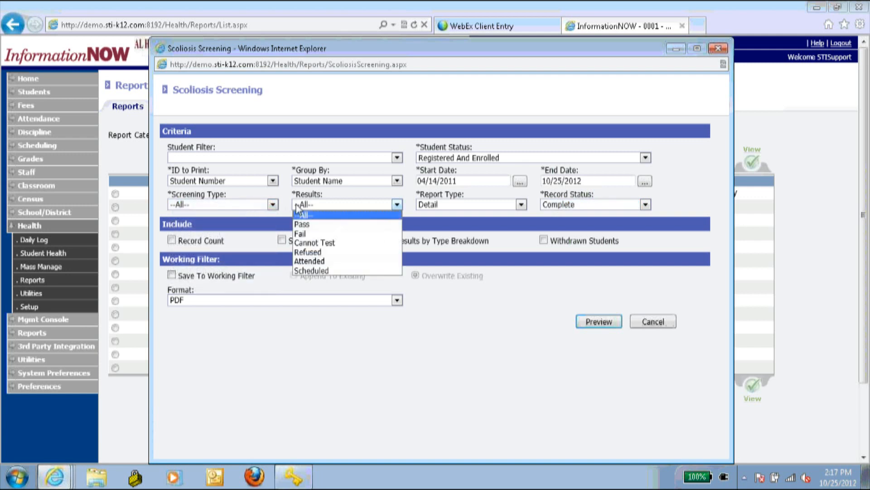
left_click(298, 207)
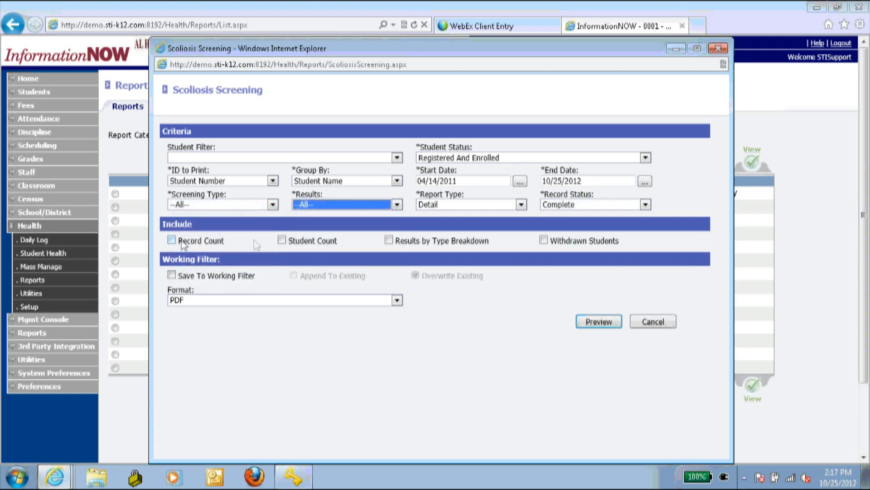
left_click(388, 241)
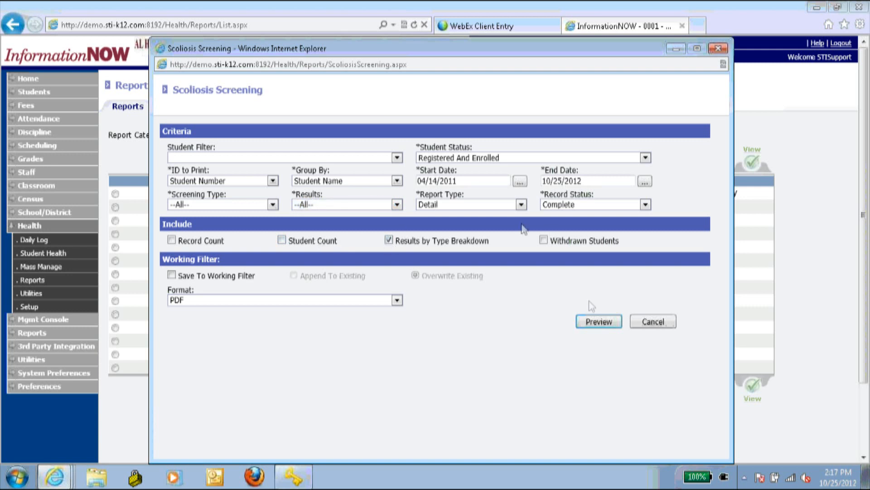
- Preview and close the Scoliosis Screening PDF, then bring up the Vision Screening criteria
left_click(596, 321)
left_click(522, 445)
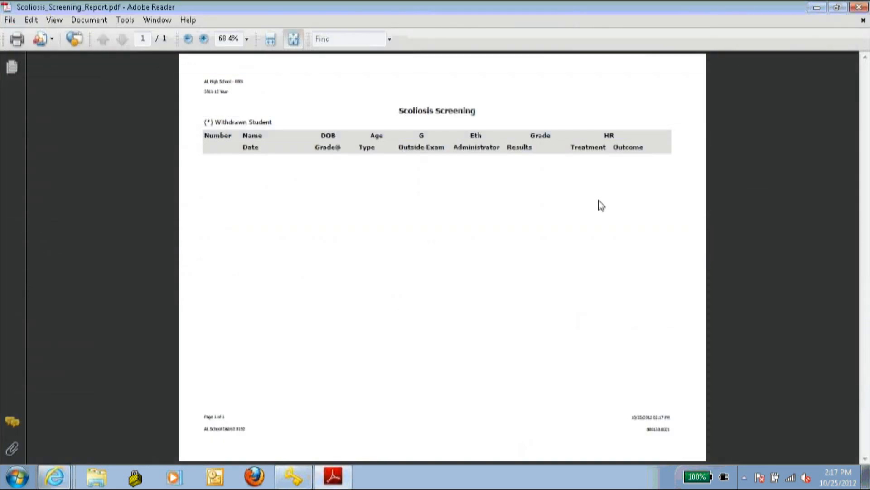
left_click(859, 7)
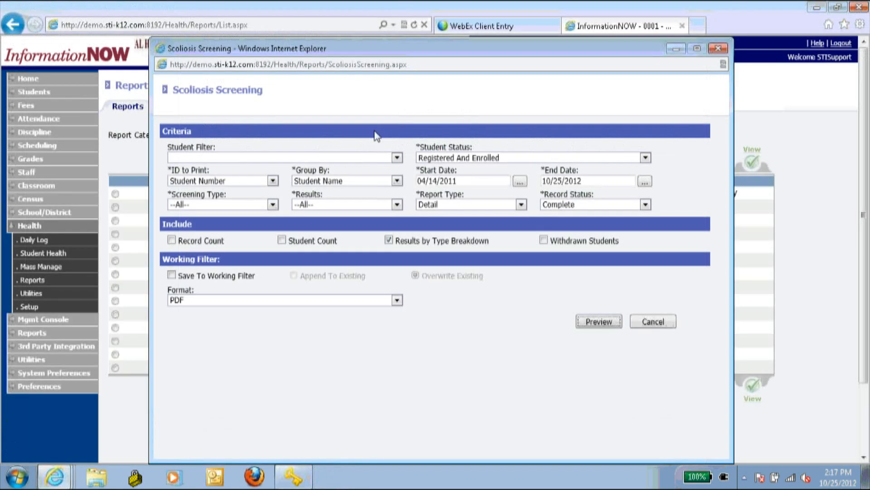
left_click(718, 48)
left_click(203, 368)
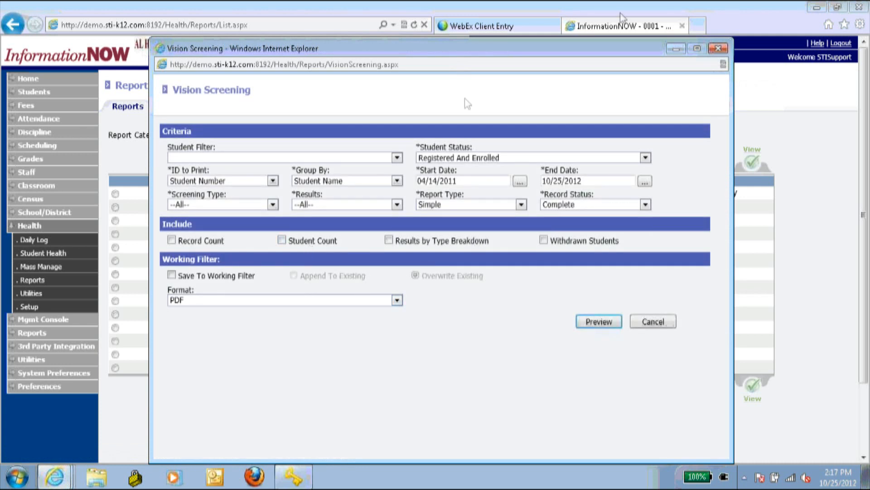
left_click_drag(552, 48, 501, 55)
- Close Vision Screening and go to Health Utilities for syncing medication schedules with the calendar
left_click(666, 55)
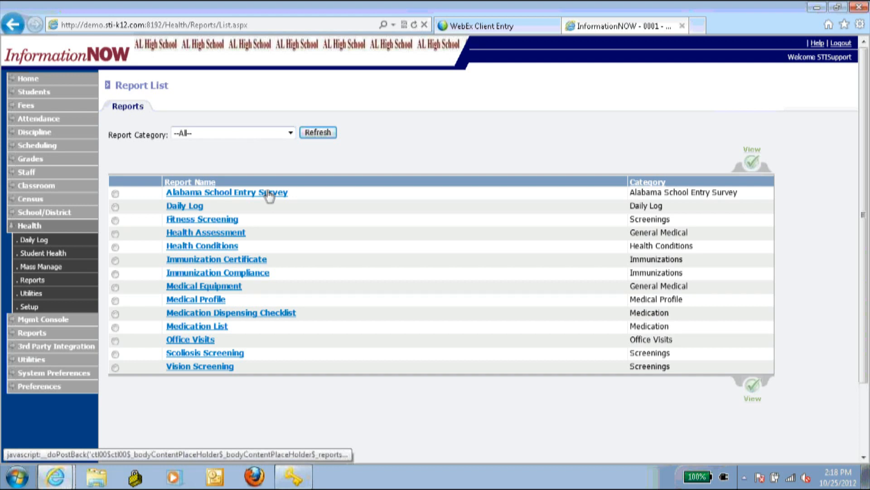
left_click(44, 300)
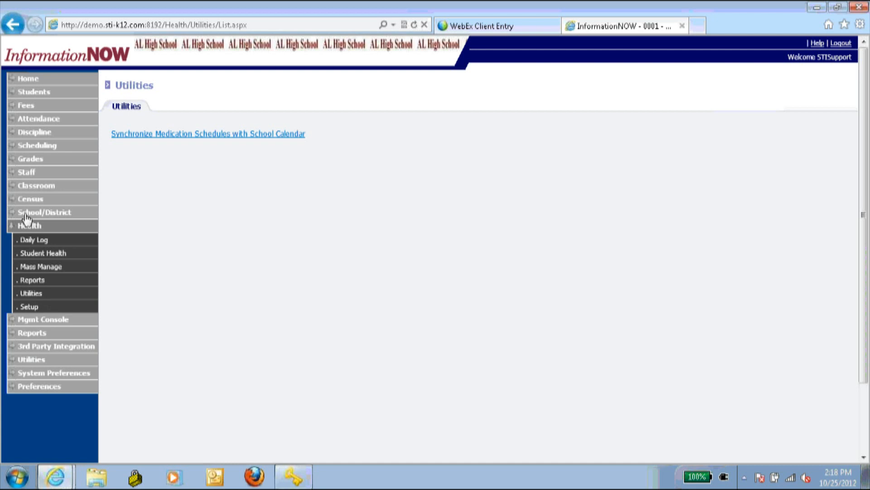
- List the active schools and inspect Adams Charter School's academic sessions before closing it
left_click(57, 213)
left_click(428, 221)
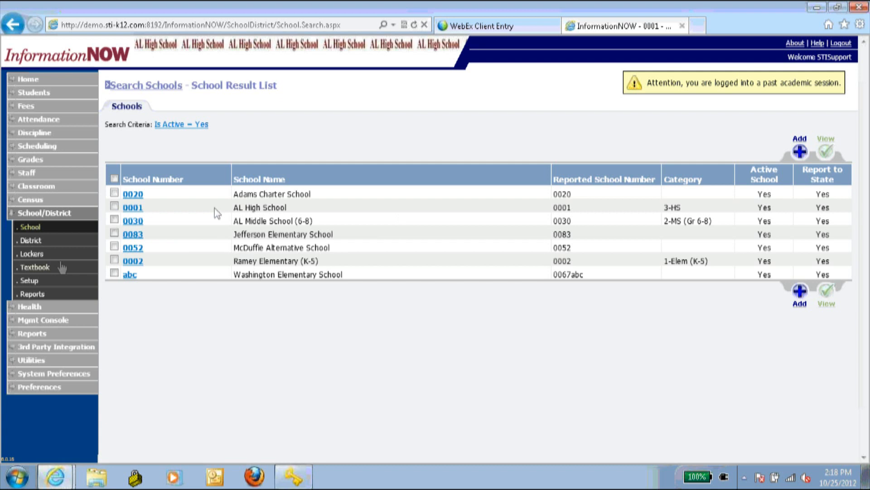
left_click(34, 240)
left_click(43, 228)
left_click(443, 220)
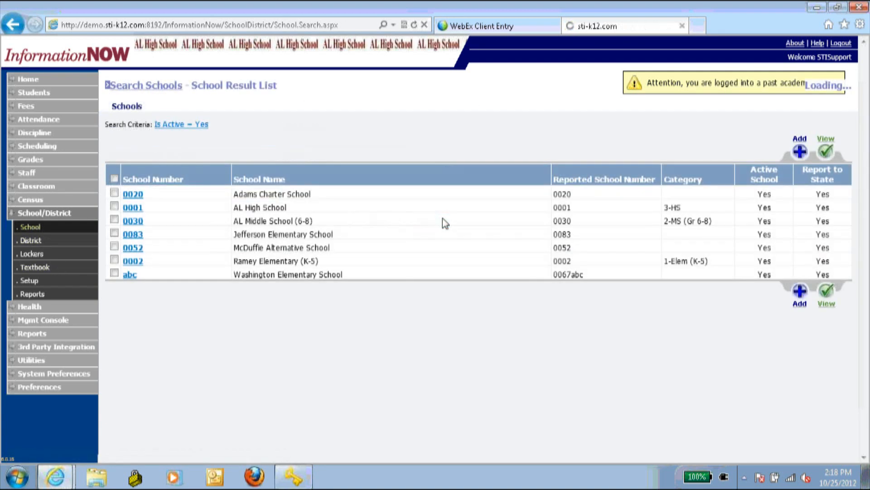
left_click(130, 195)
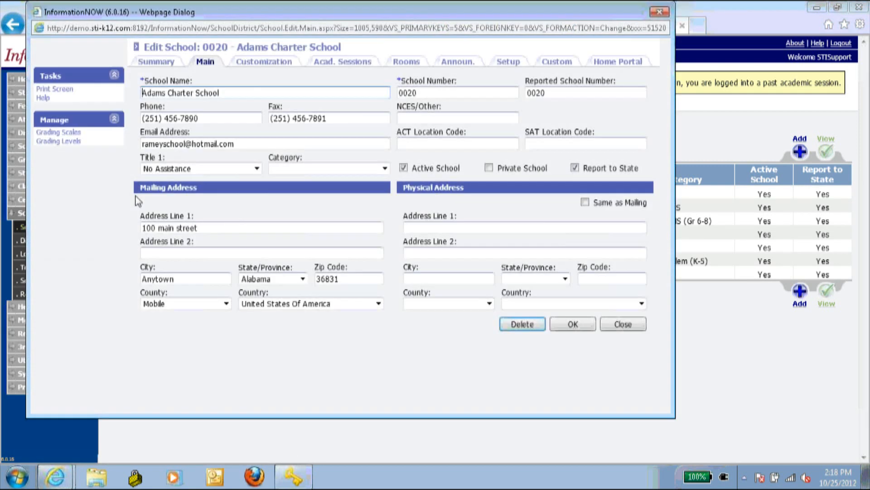
left_click(322, 62)
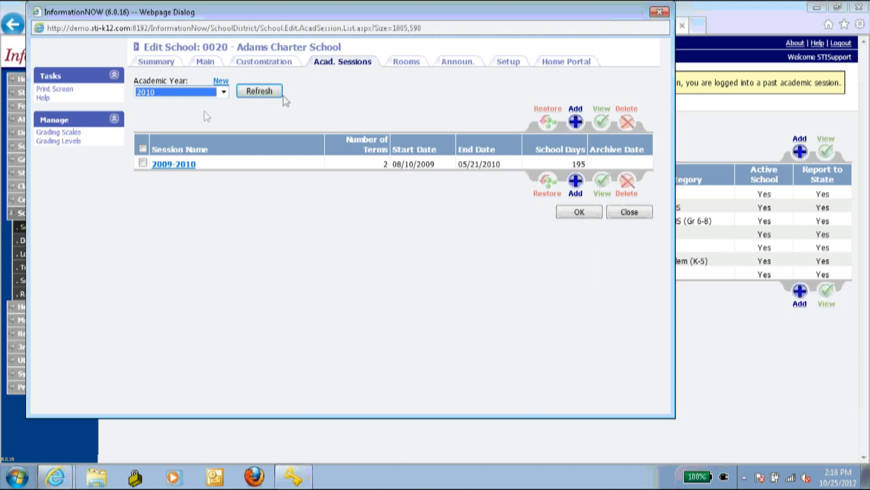
left_click(209, 91)
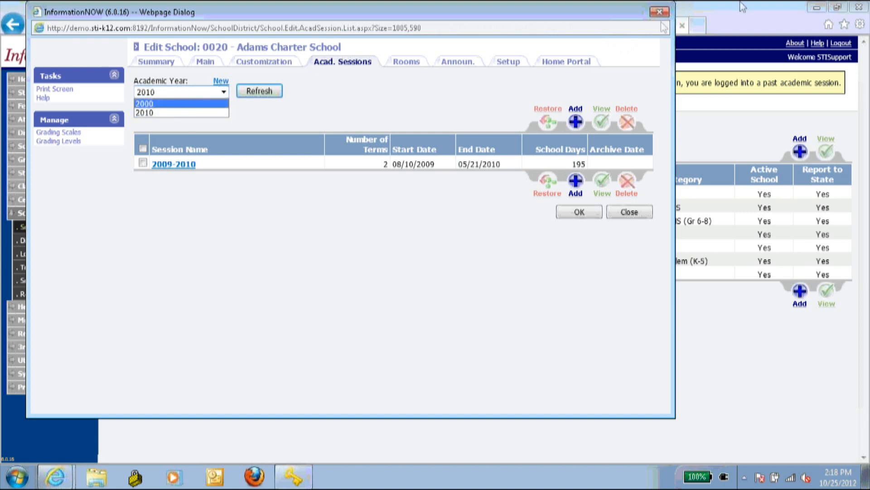
left_click(629, 212)
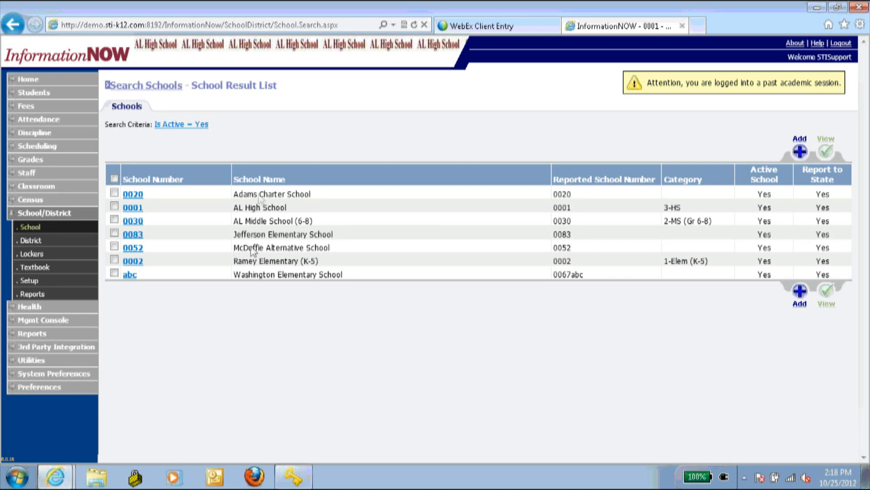
- In AL High School's sessions, view the empty 2013 calendar, then switch the list to 2012
left_click(133, 207)
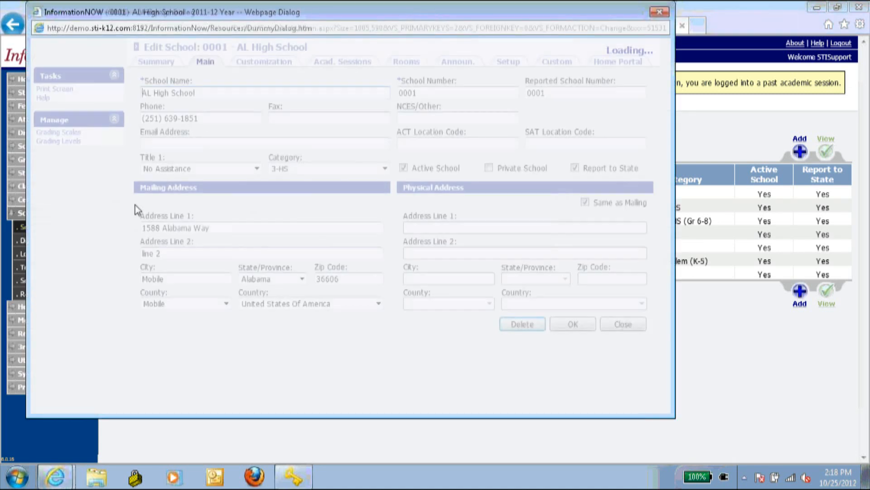
left_click(341, 63)
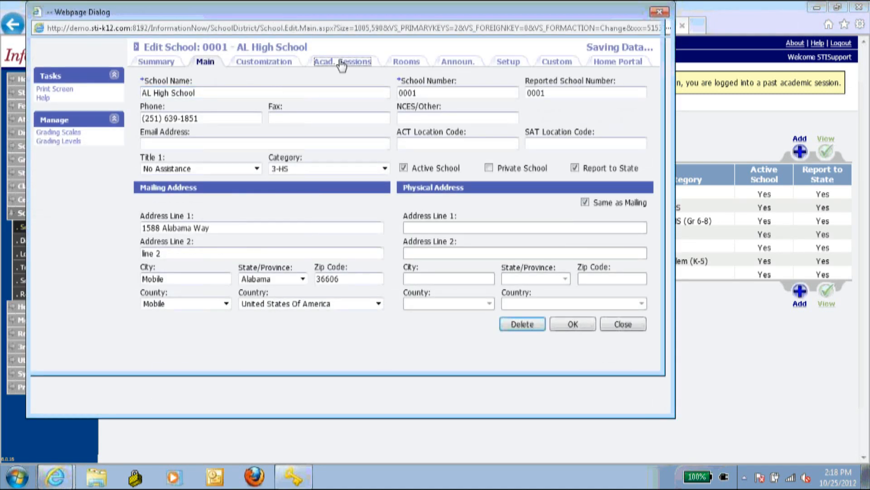
left_click(223, 92)
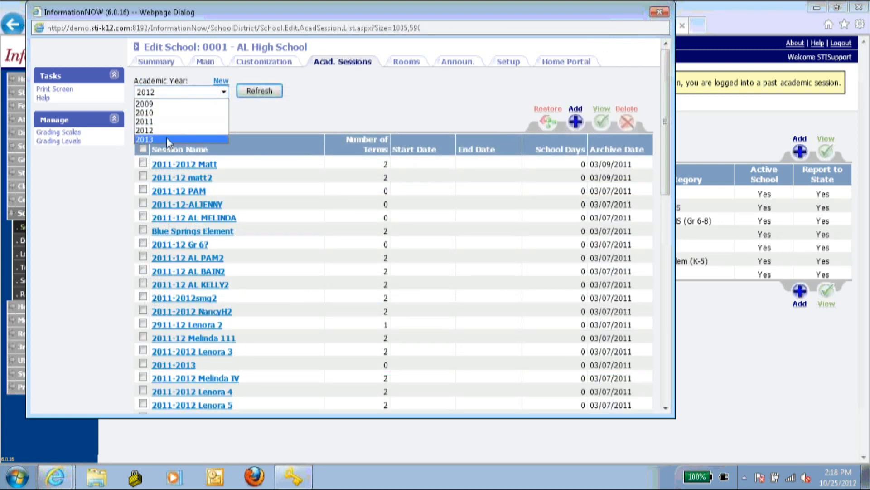
left_click(167, 137)
left_click(273, 91)
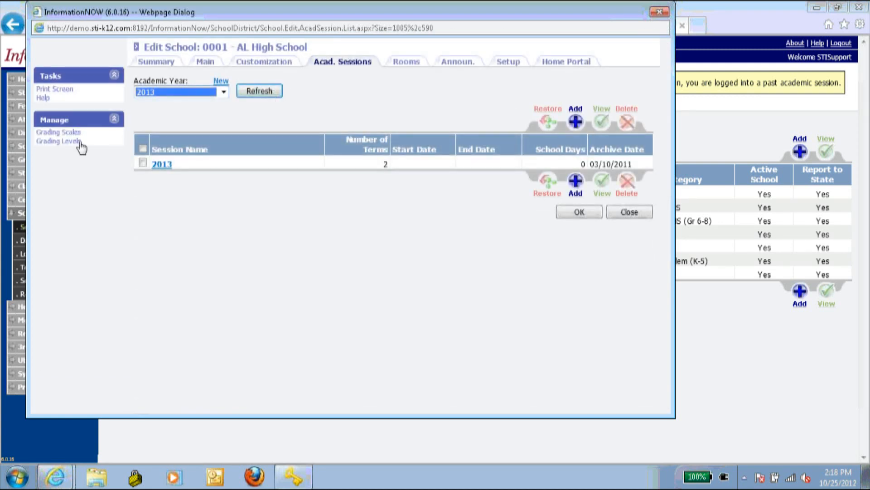
left_click(168, 164)
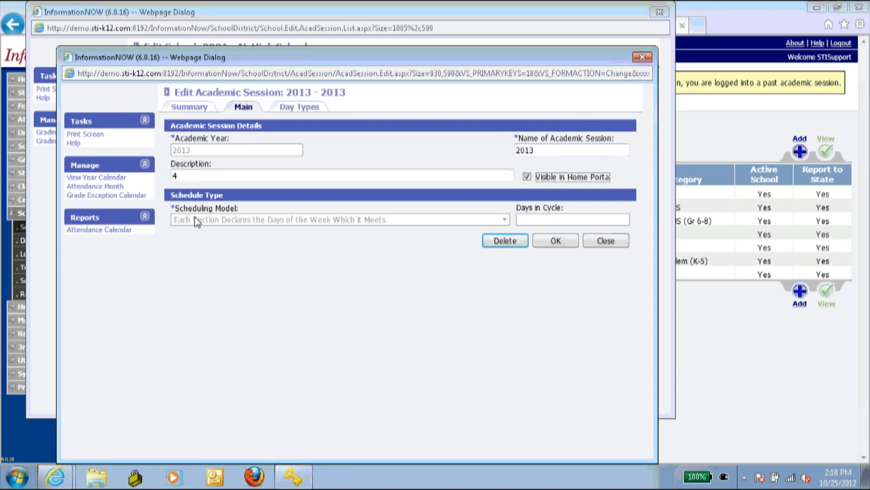
left_click(103, 178)
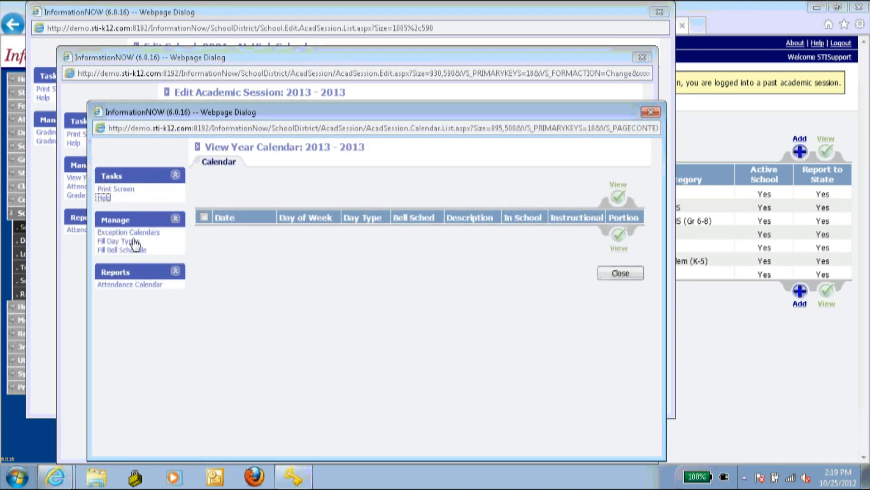
left_click(651, 113)
left_click(643, 57)
left_click(195, 91)
left_click(166, 131)
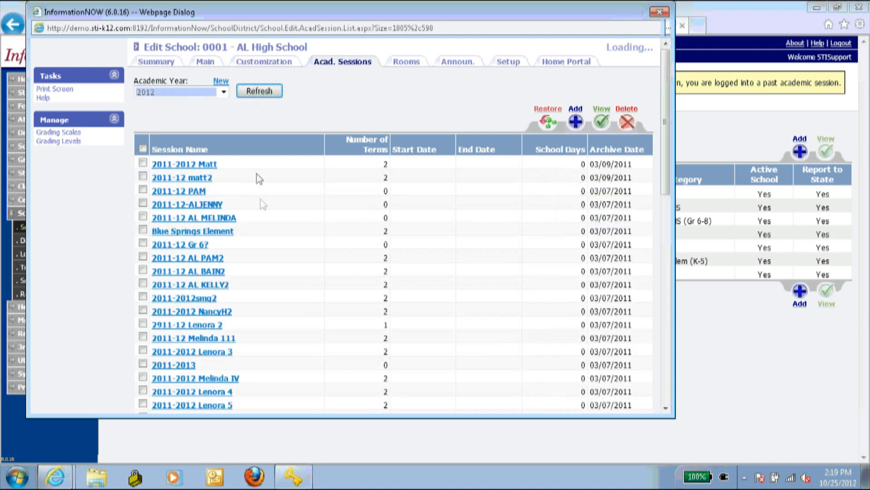
scroll(260, 178, "down", 5)
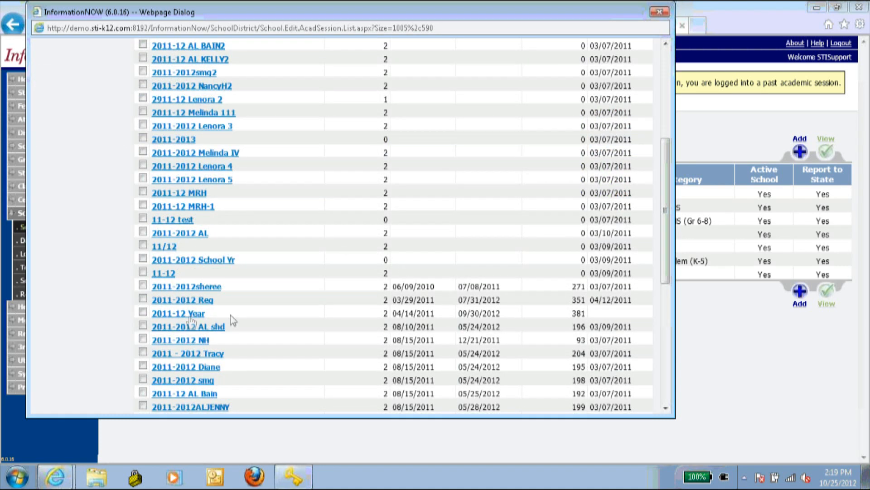
- Open the 2011-12 Year session calendar and jump to its last page
left_click(190, 315)
left_click(103, 177)
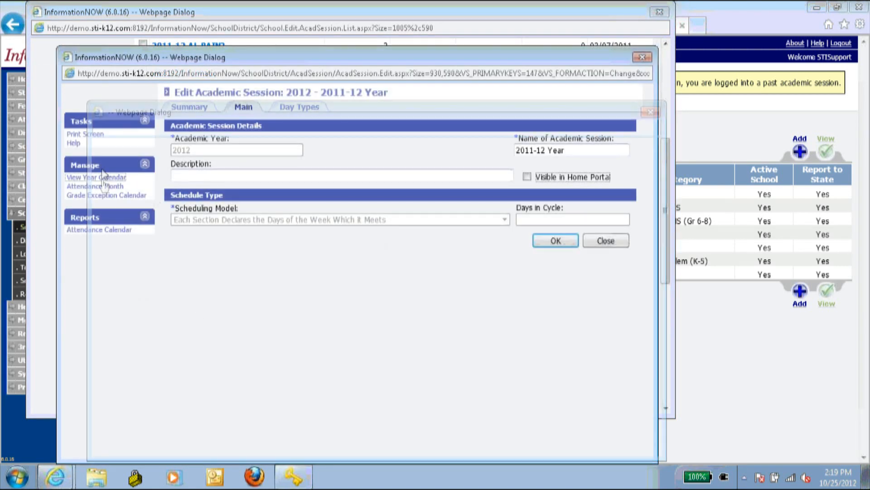
scroll(328, 254, "down", 5)
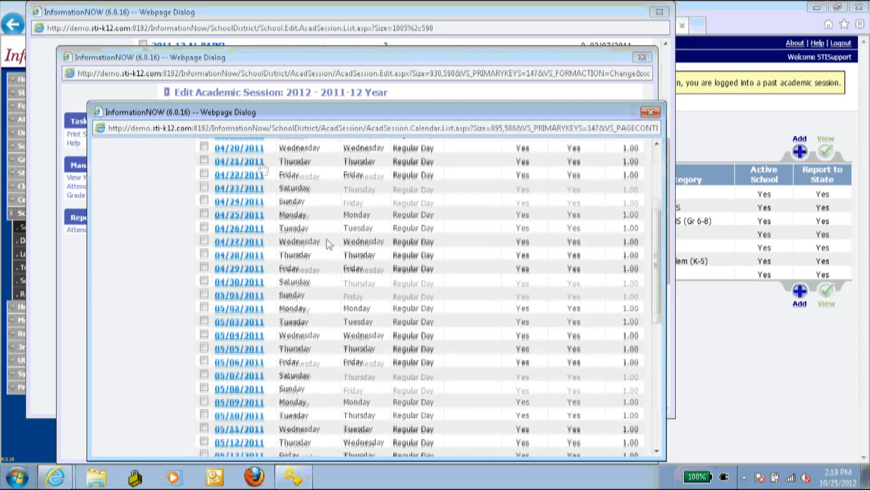
scroll(327, 241, "up", 5)
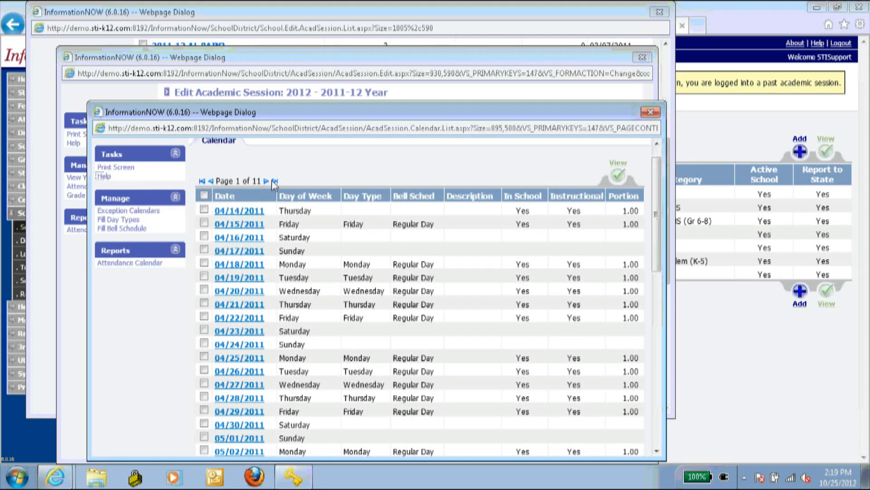
left_click(274, 181)
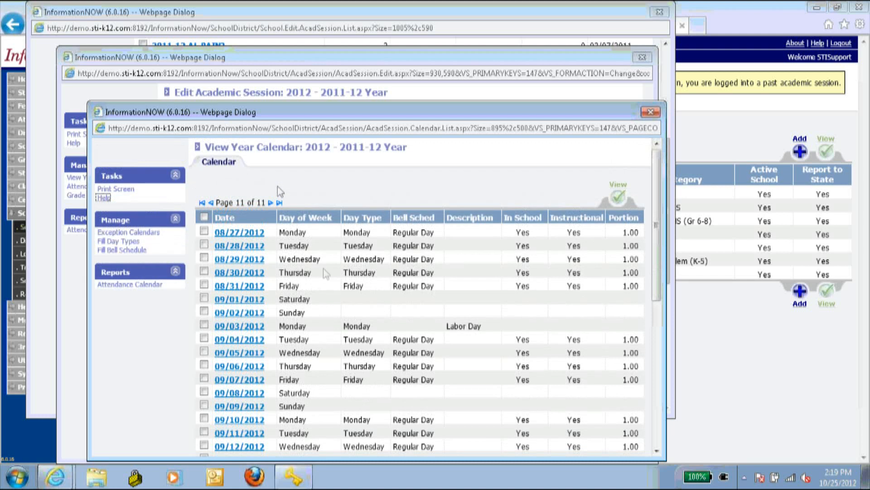
scroll(318, 273, "down", 7)
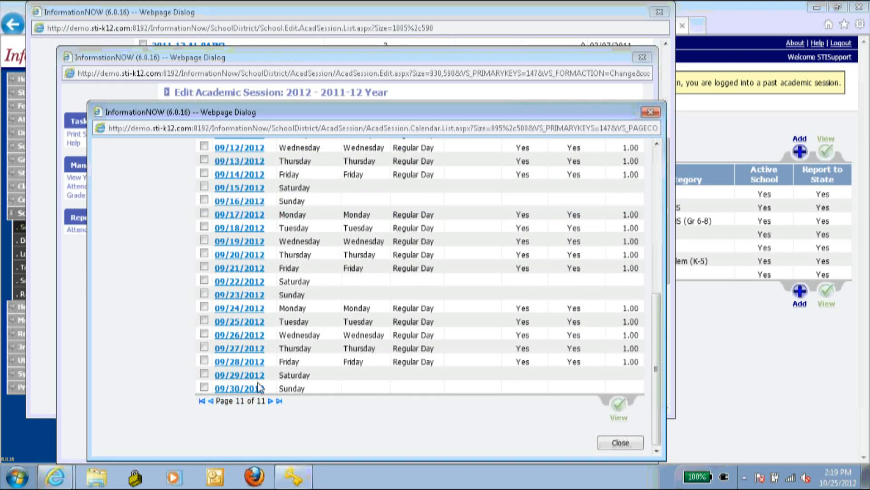
- Make 09/28/2012 a day with no bell schedule, portion 0, not instructional and not in calendar
left_click(249, 360)
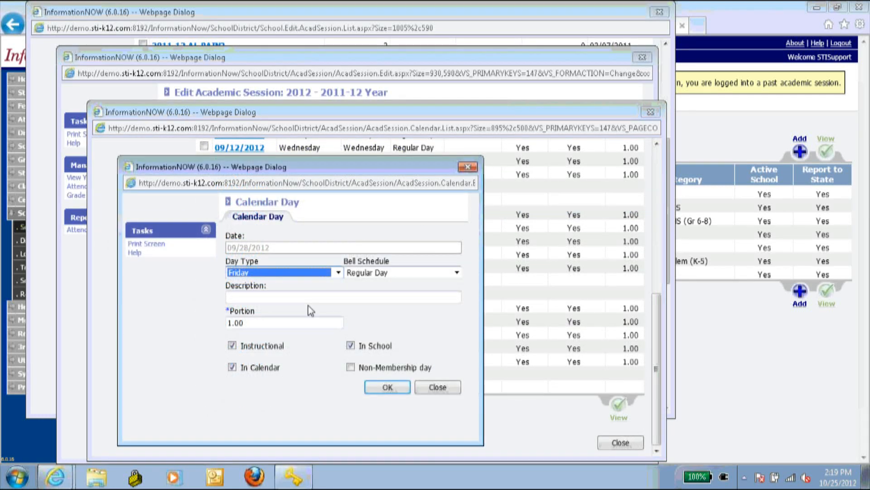
left_click(383, 273)
left_click(383, 281)
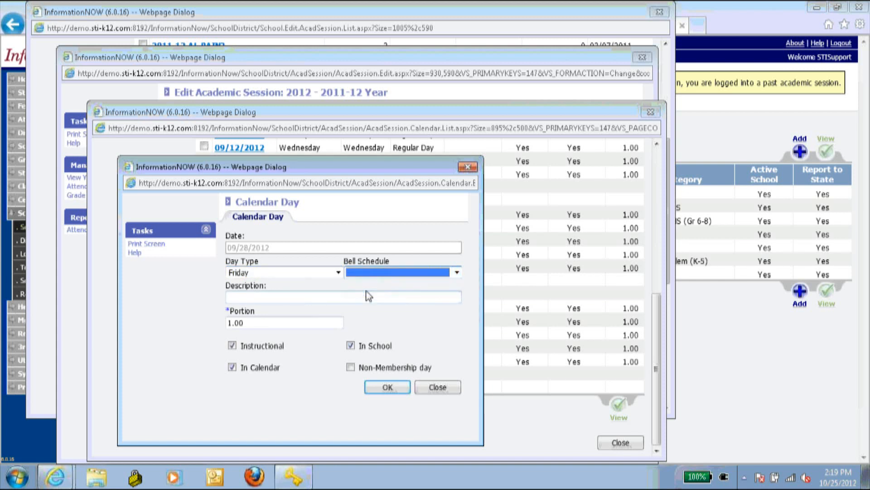
double_click(261, 323)
type("0")
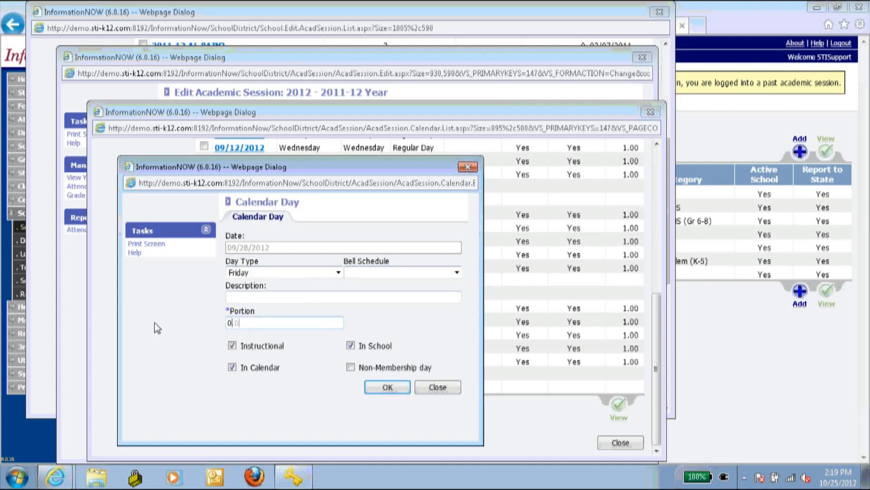
left_click(232, 345)
left_click(232, 367)
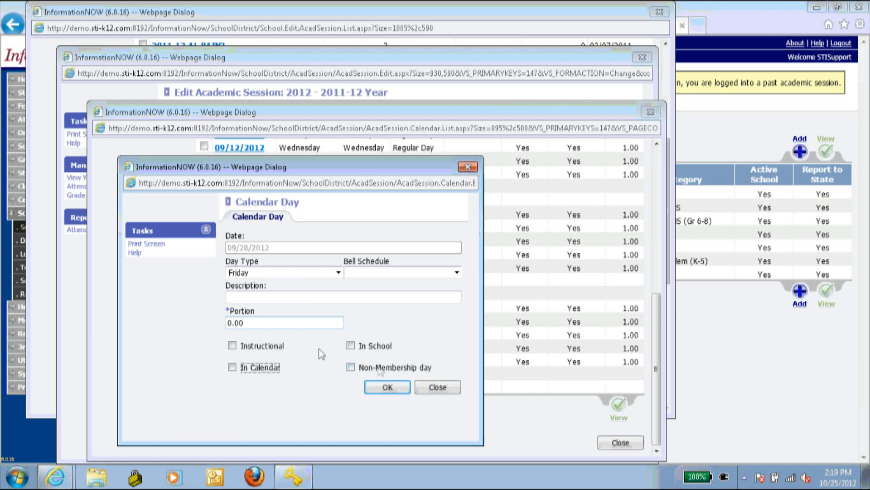
left_click(393, 389)
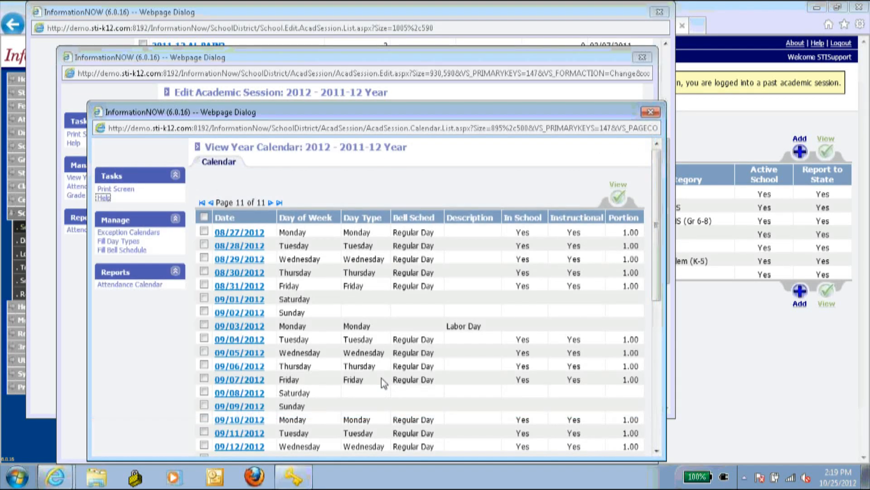
- Close the calendar, session and sessions list, then go to the Health Daily Log
scroll(382, 378, "down", 5)
scroll(414, 414, "down", 2)
left_click(619, 443)
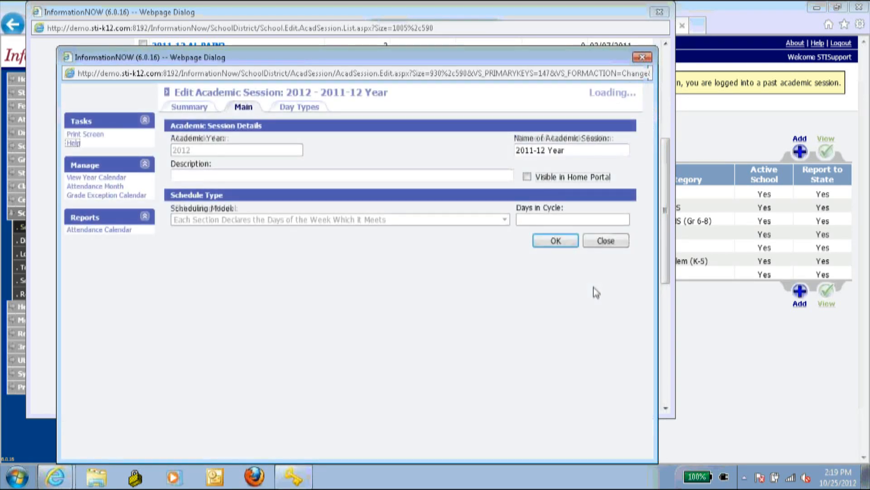
left_click(556, 241)
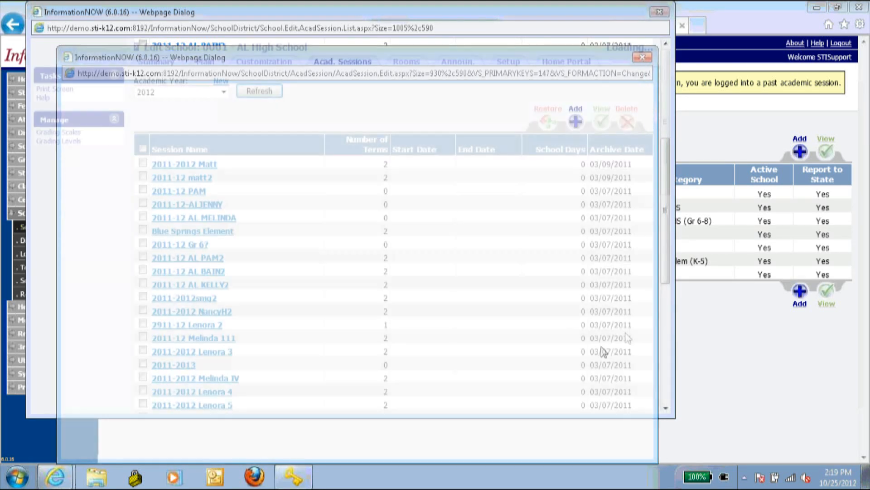
scroll(608, 305, "down", 5)
scroll(608, 299, "down", 5)
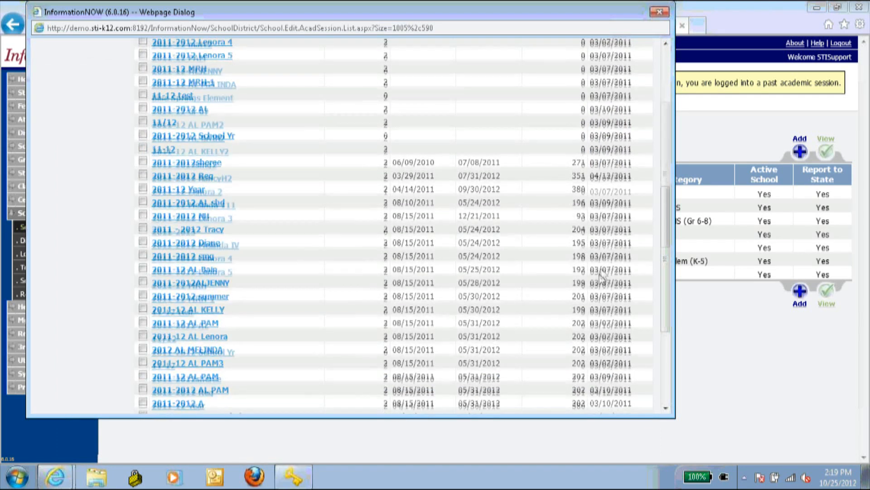
left_click(578, 406)
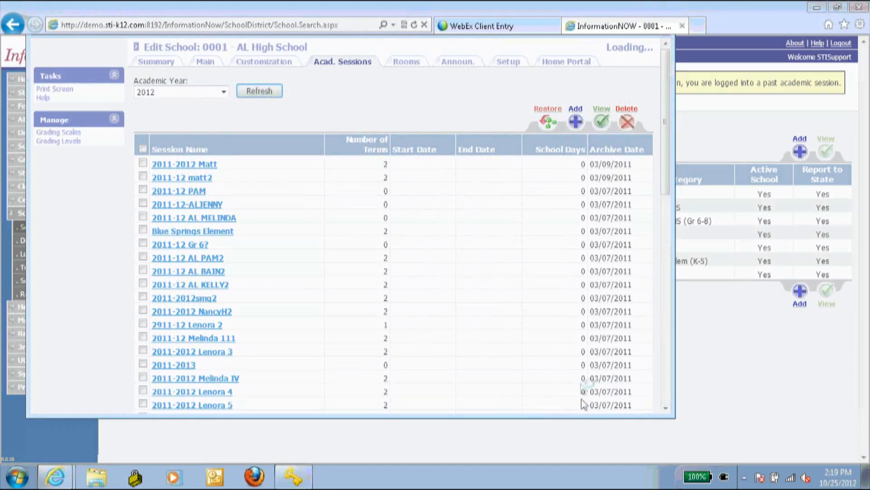
left_click(80, 306)
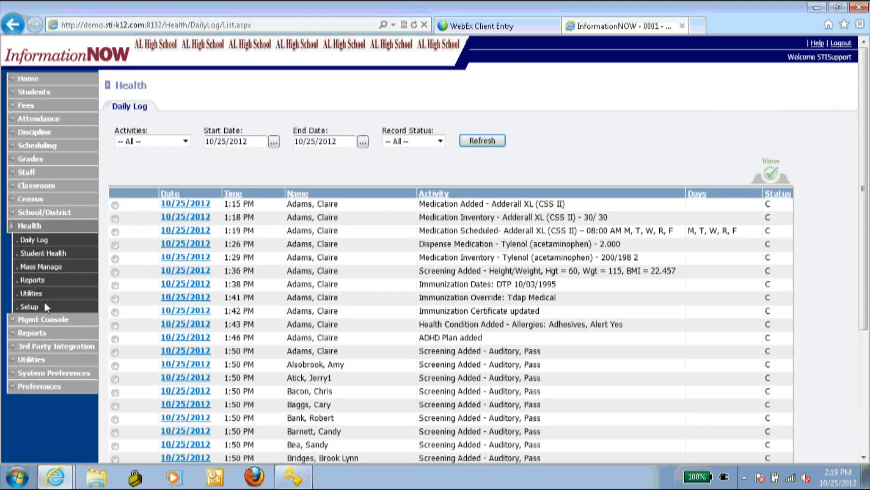
- Filter the Daily Log to 9/28/2012, showing one pending Adderall XL dispensing, then go to Health Utilities
left_click(264, 141)
type("9/")
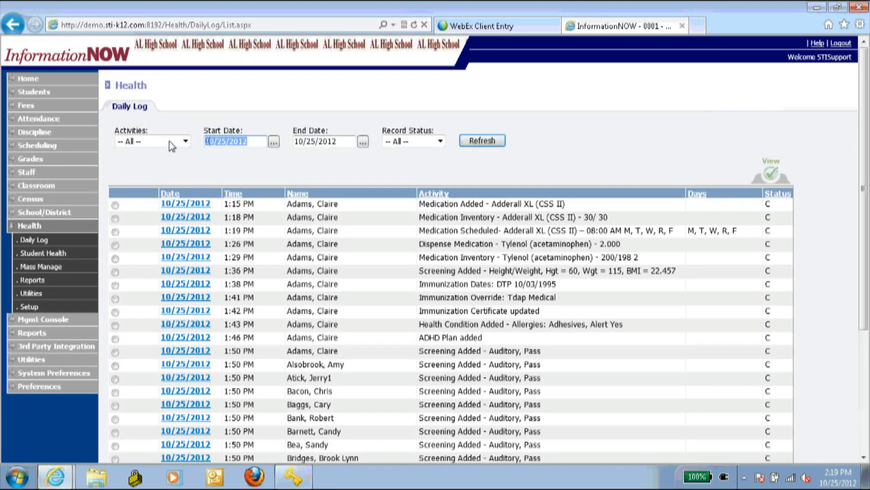
type("28/12")
left_click(334, 142)
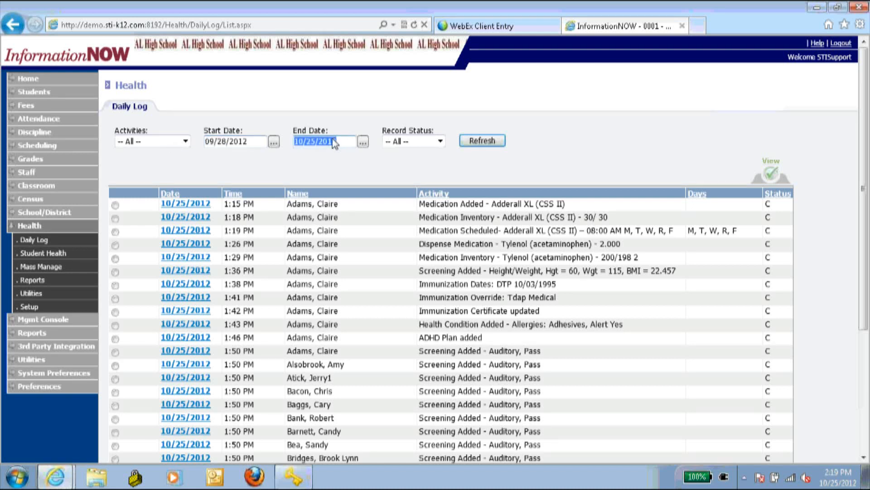
type("9/2")
type("8/2012")
left_click(471, 142)
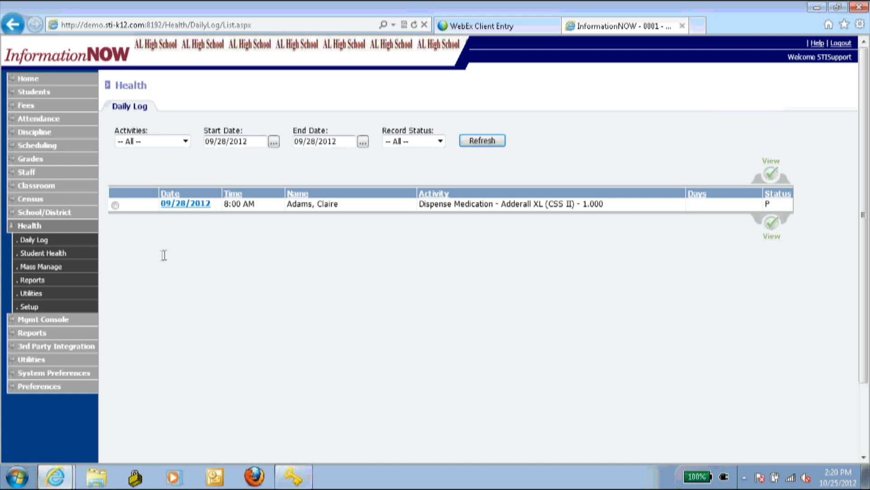
left_click(27, 294)
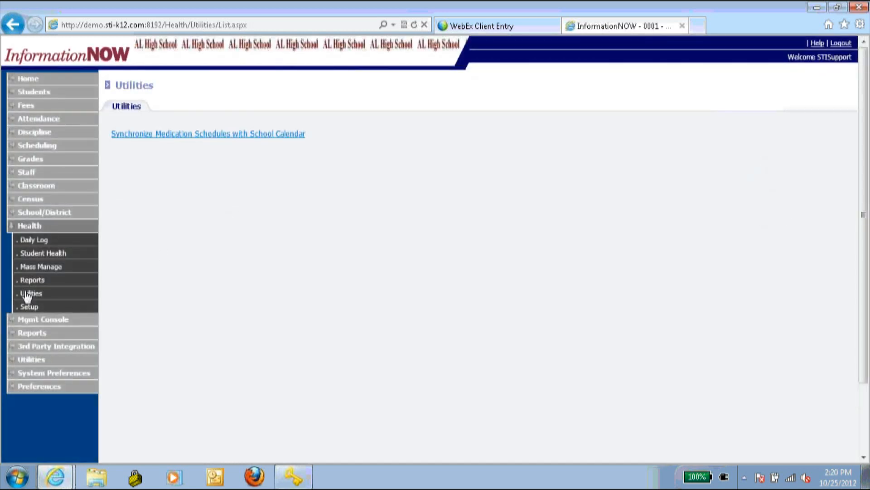
- Sync both students' medication schedules to the school calendar from 08/20/2012, then reopen the Daily Log
left_click(175, 135)
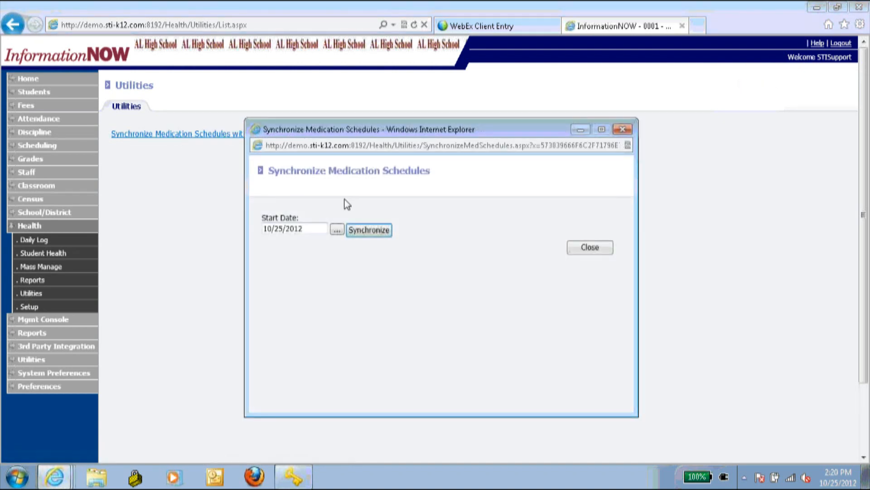
triple_click(324, 228)
type("8/2")
left_click(383, 231)
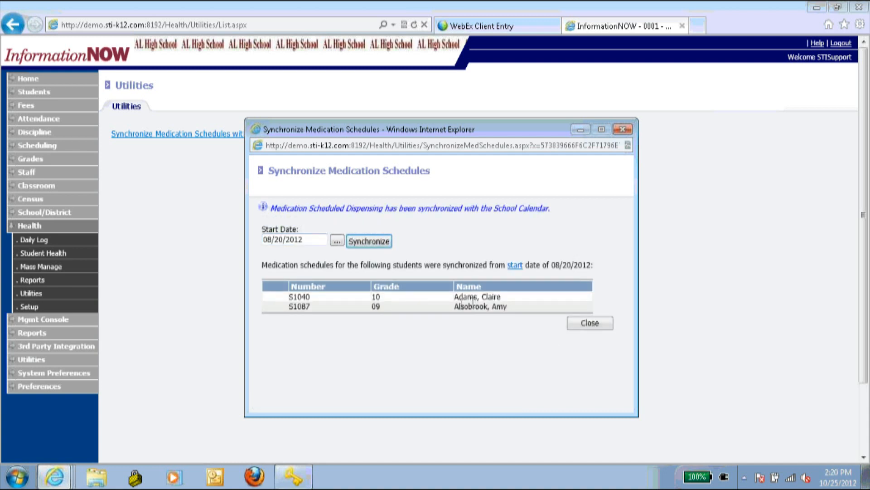
left_click(589, 322)
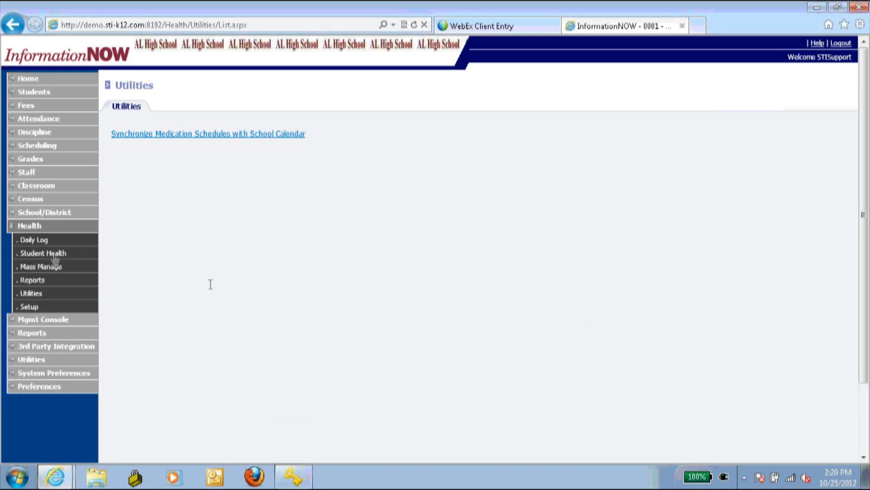
left_click(42, 240)
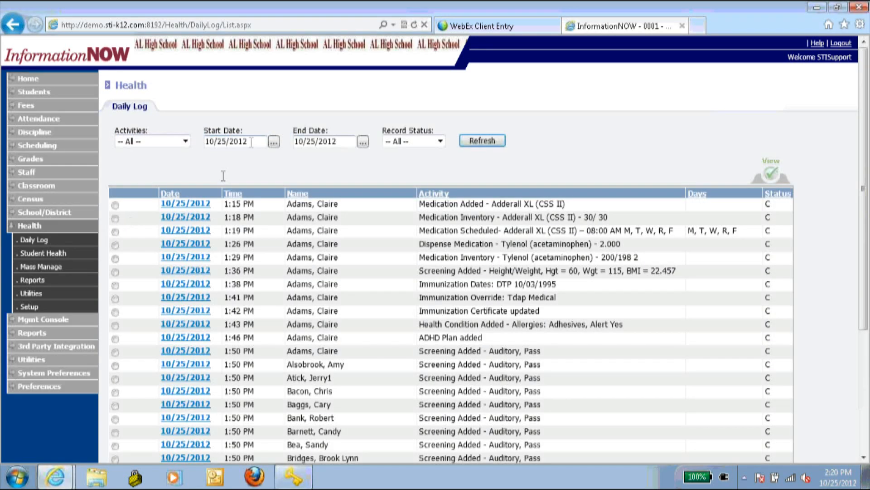
- Refresh the Daily Log with Start and End Date 9/28/2012, confirming no entries remain
left_click_drag(252, 142, 179, 146)
type("9/")
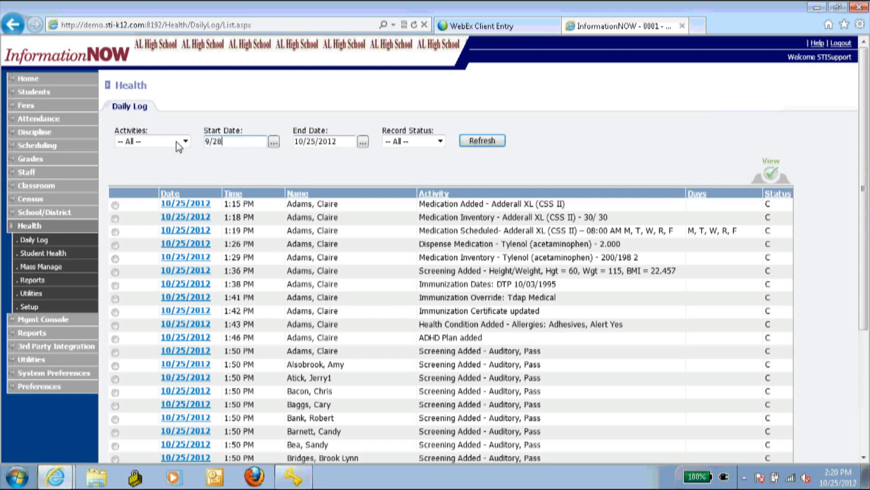
left_click(318, 144)
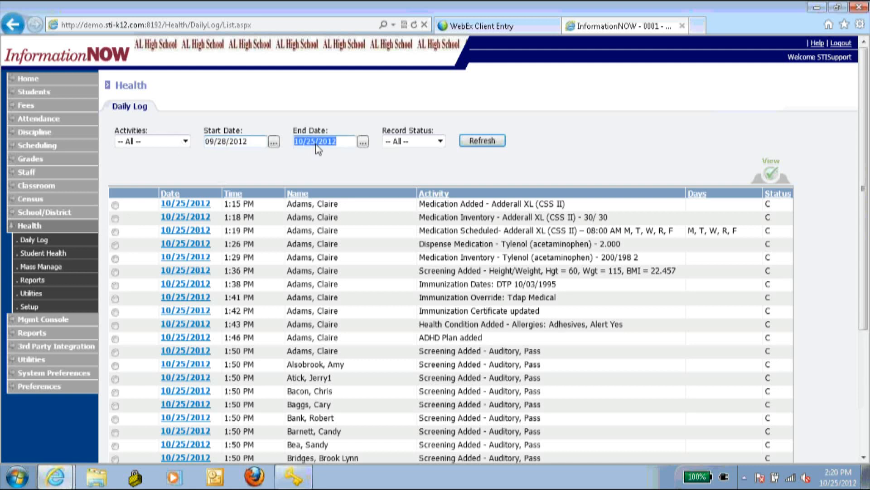
type("9/2")
type("8/201")
type("2")
left_click(482, 139)
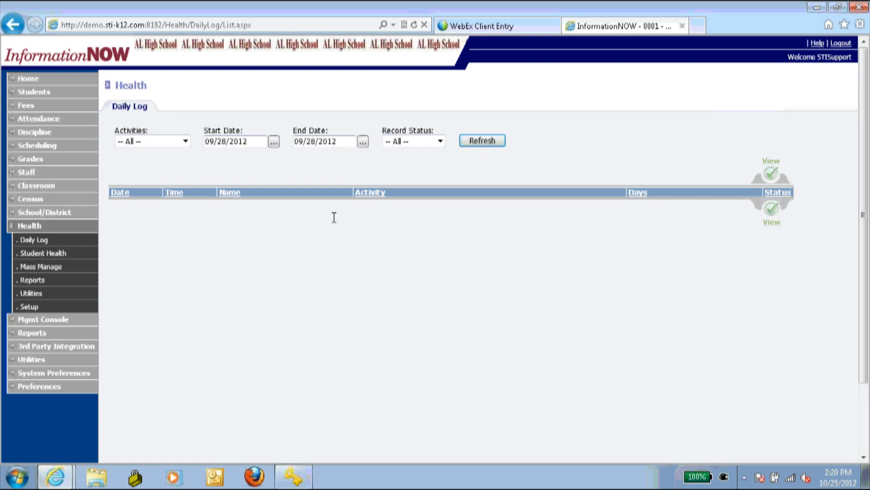
- Check the first student's expanded Adderall XL schedule in the Medication tab, confirming 09/28/2012 is skipped
left_click(55, 256)
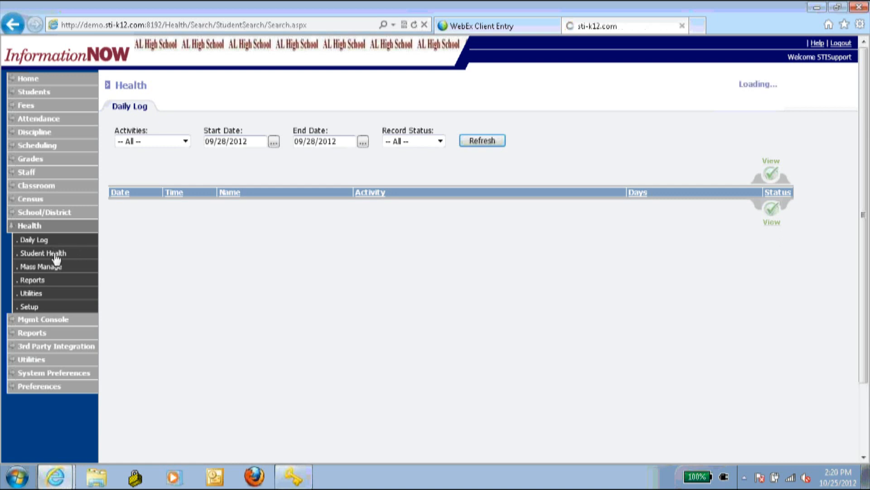
left_click(411, 387)
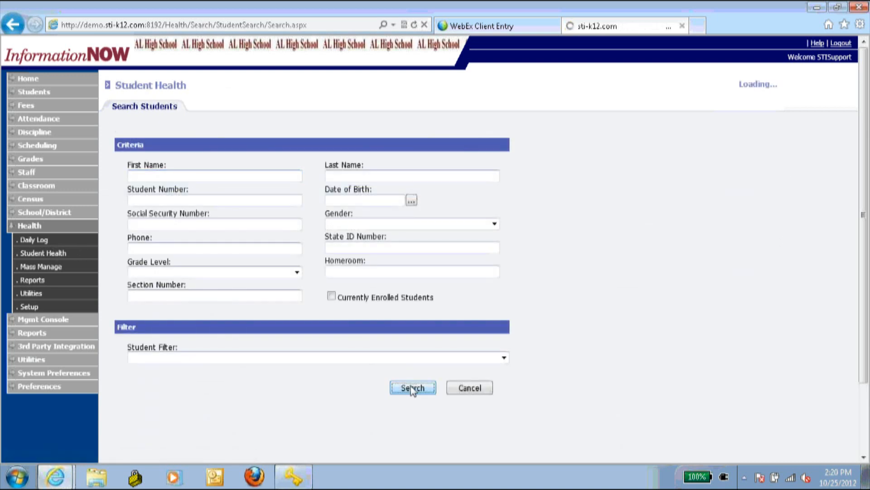
left_click(151, 193)
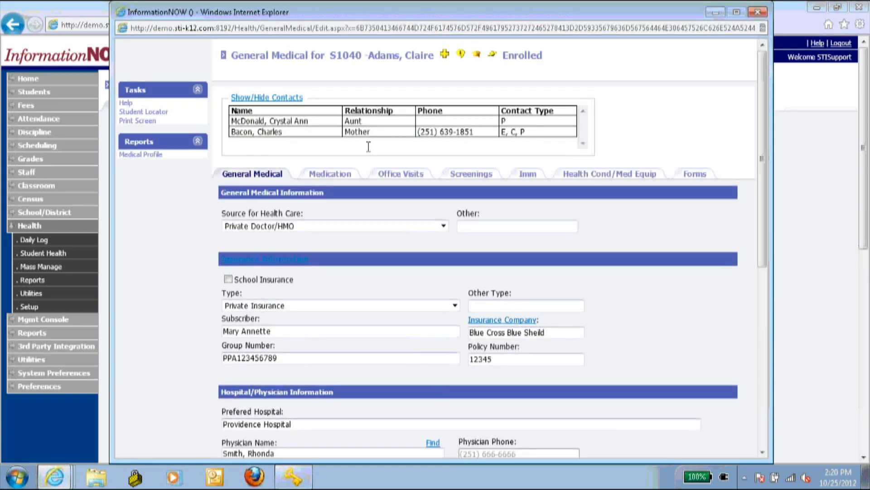
left_click(343, 181)
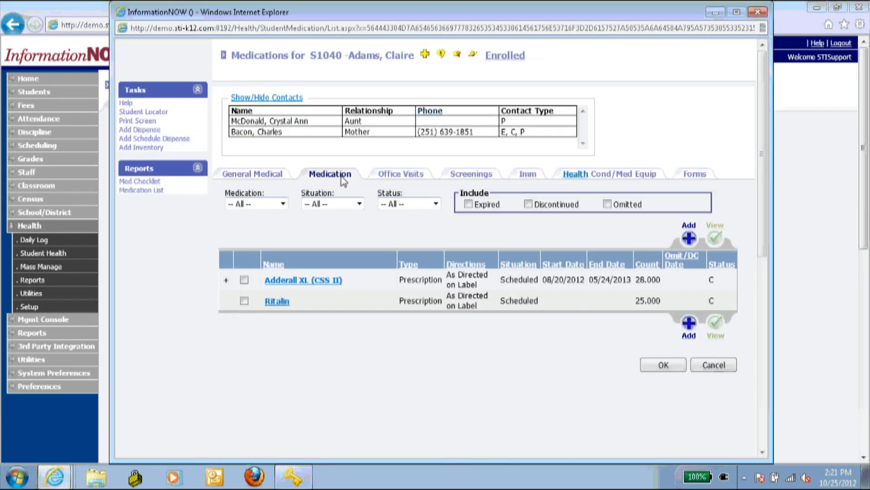
left_click(226, 280)
scroll(226, 286, "down", 5)
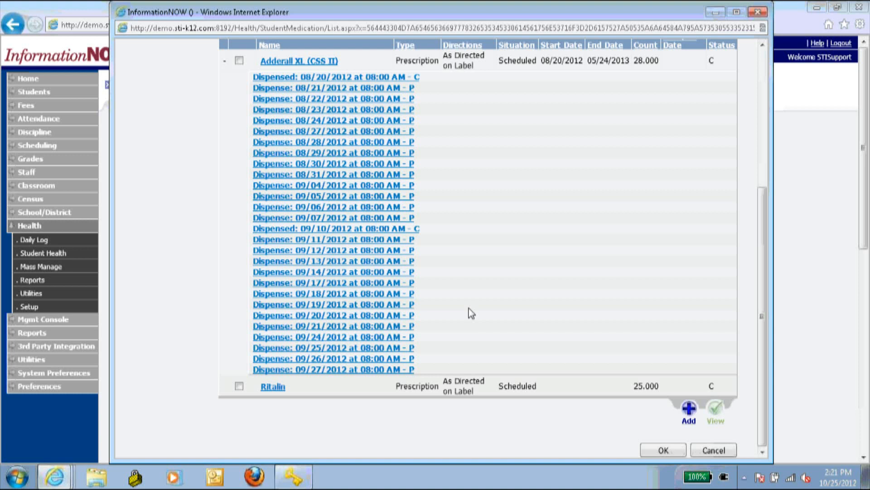
left_click(758, 13)
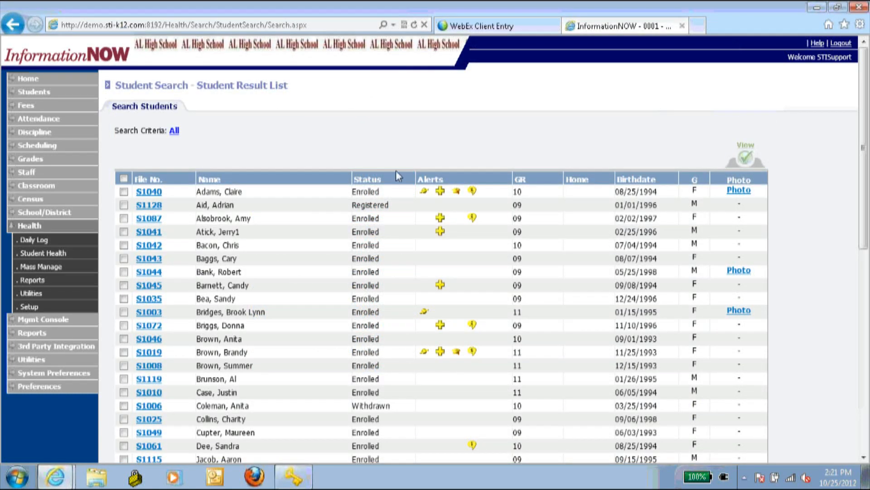
- In Health Setup, view the Fitness Result, Medication and Medication Category lookup lists
left_click(36, 308)
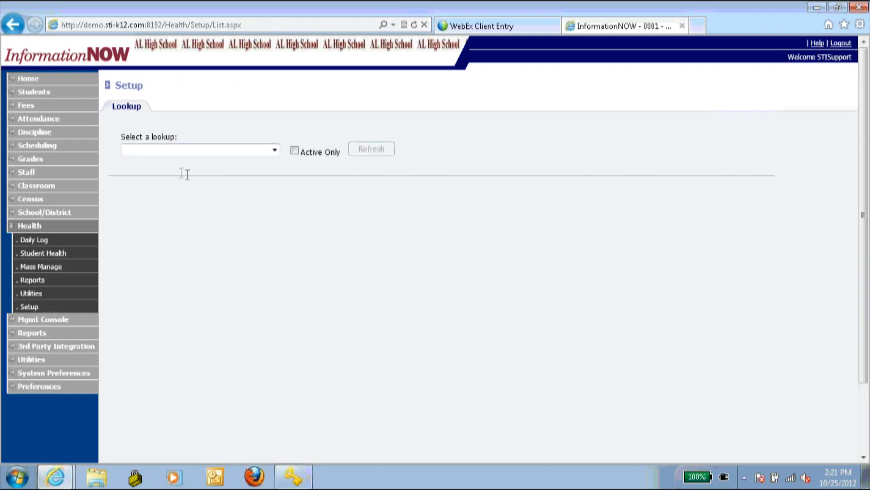
left_click(182, 151)
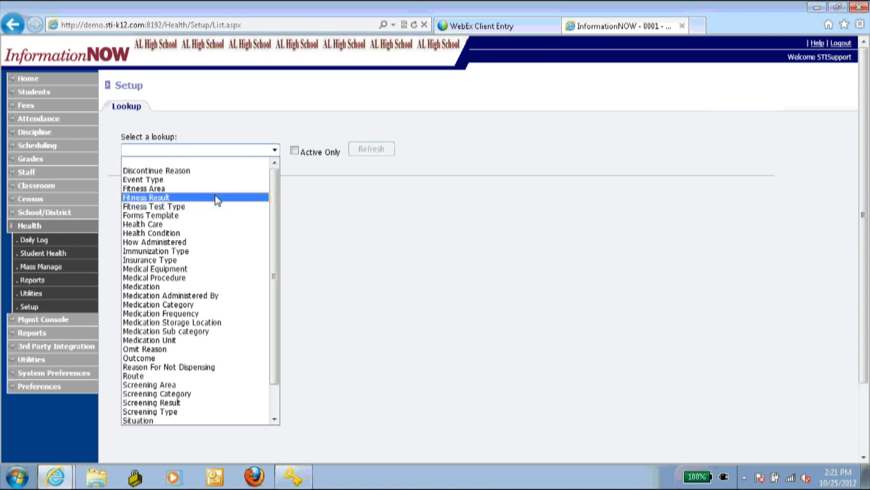
scroll(218, 200, "down", 2)
scroll(220, 366, "up", 2)
scroll(160, 381, "down", 2)
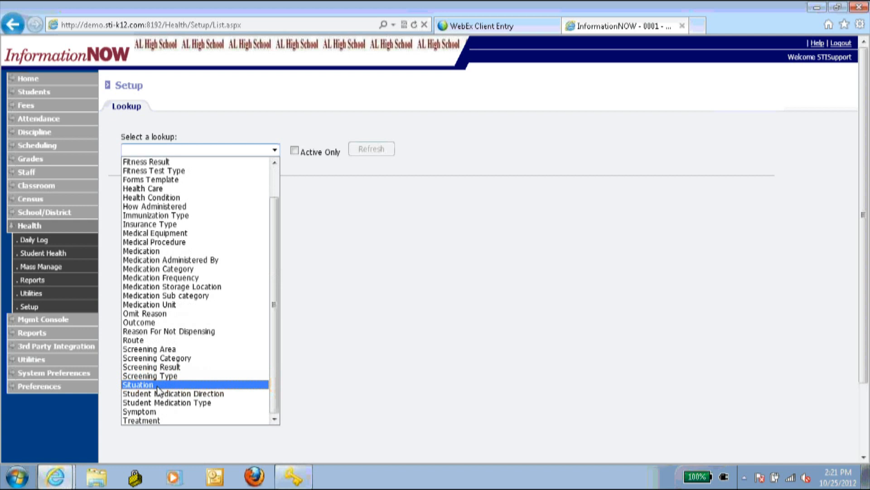
left_click(176, 197)
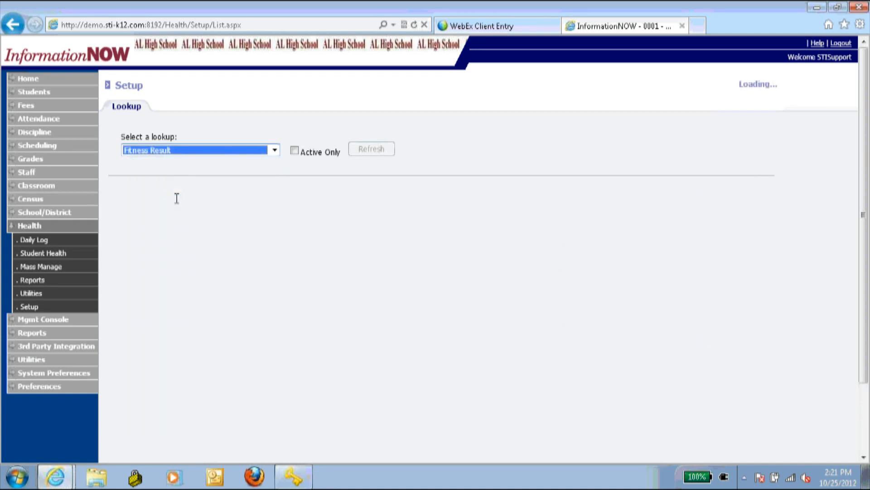
left_click(274, 150)
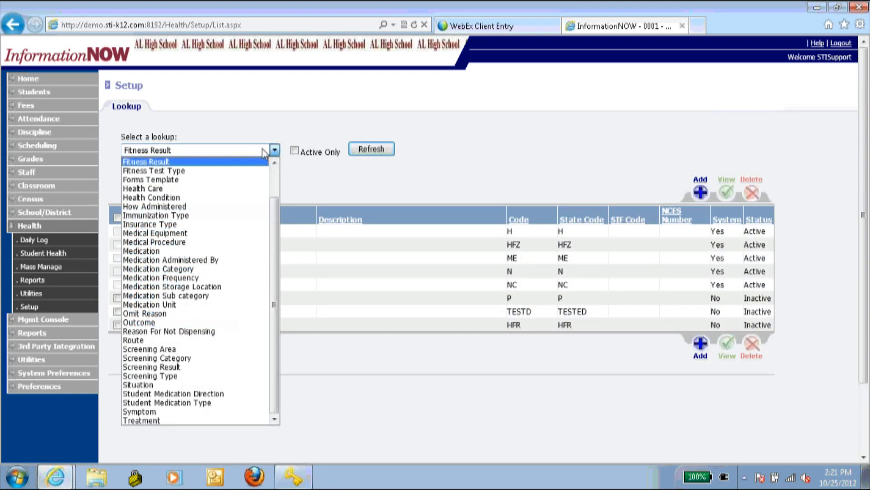
left_click(212, 251)
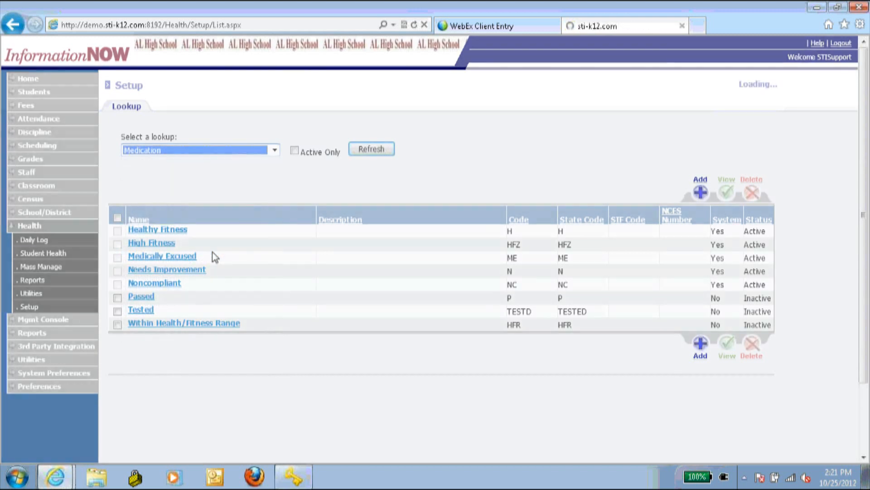
left_click(274, 151)
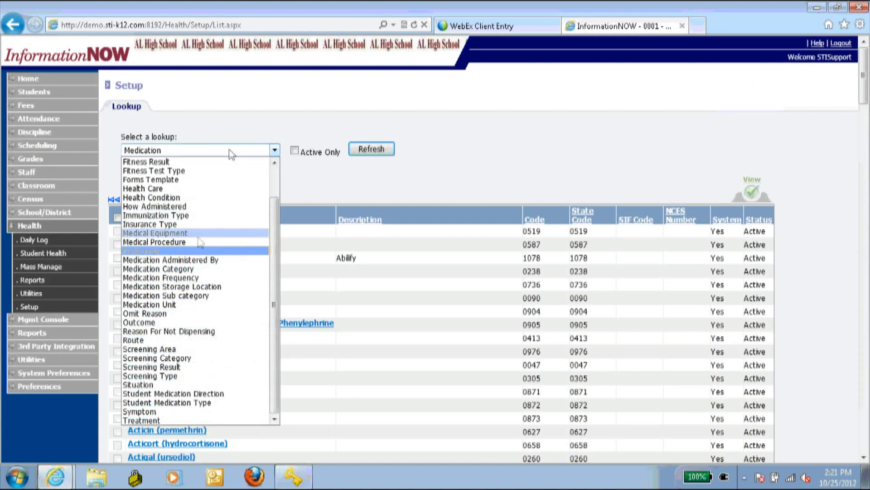
left_click(197, 270)
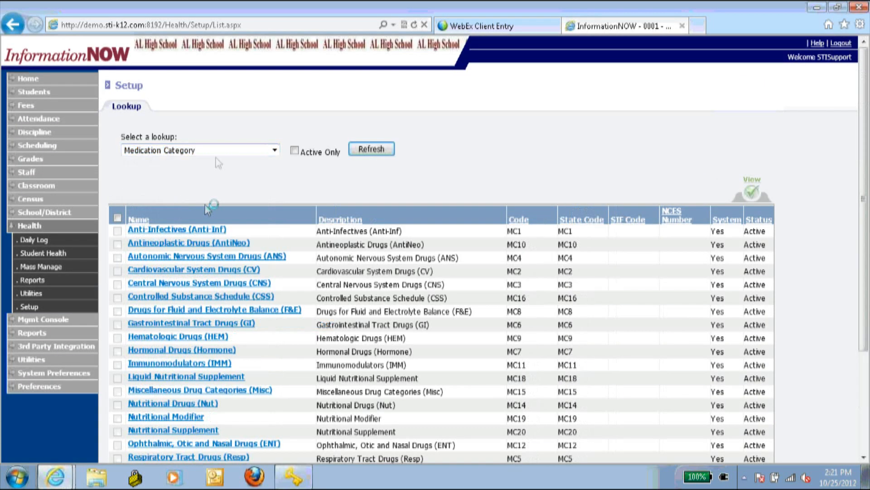
- Load the Screening Area lookup and open a blank Add Screening Area form
left_click(214, 154)
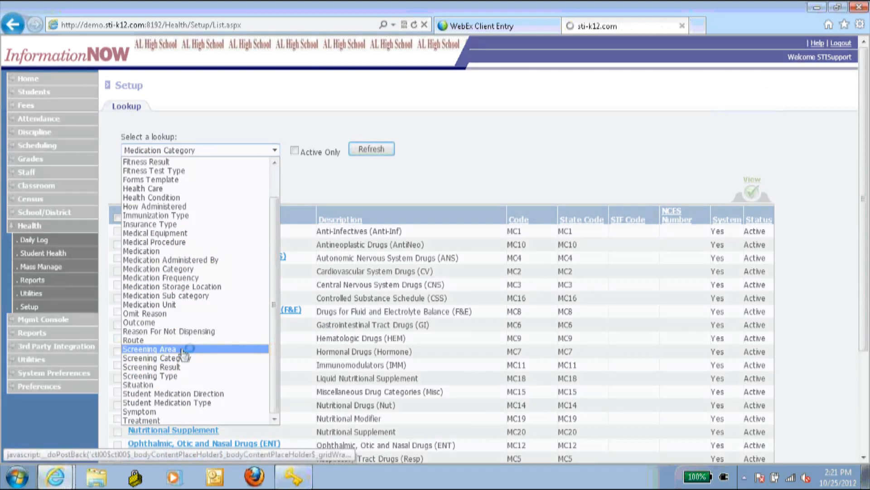
left_click(183, 348)
left_click(700, 192)
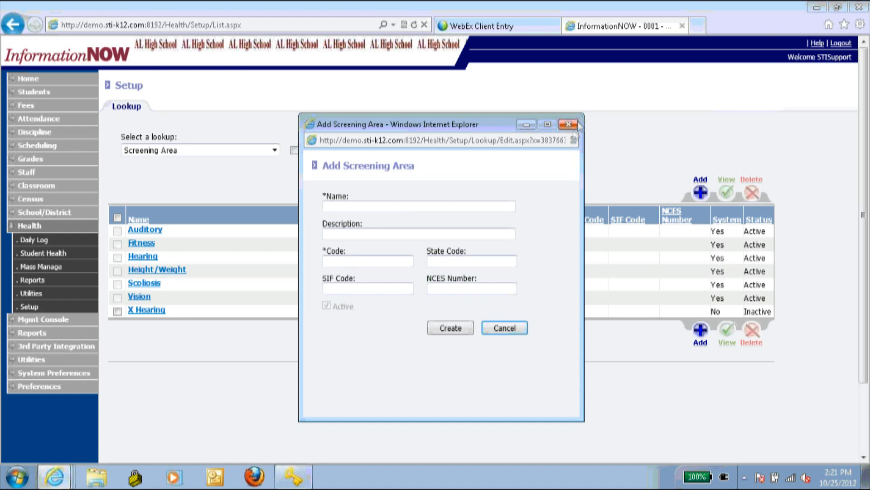
- Close the blank Add Screening Area form without saving, leaving the seven Screening Area values
left_click(412, 207)
left_click(568, 124)
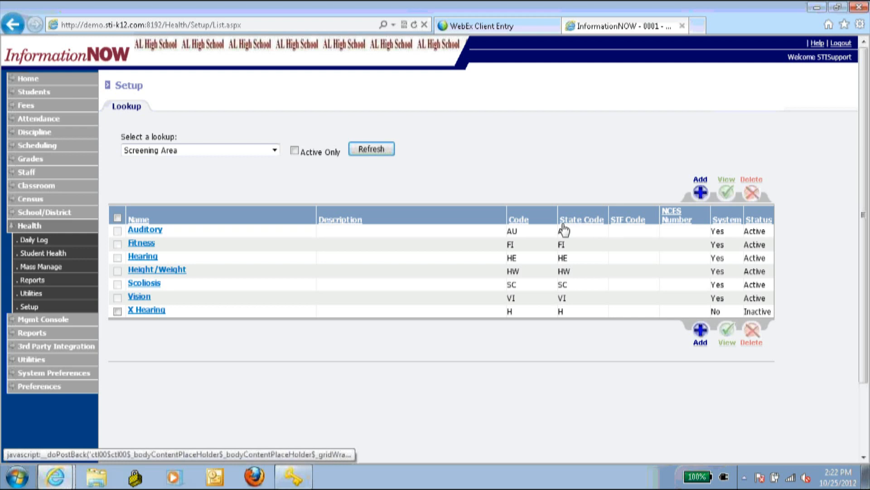
- Switch the lookup from Insurance Type to Forms Template, listing codes from F0001 upward
left_click(233, 150)
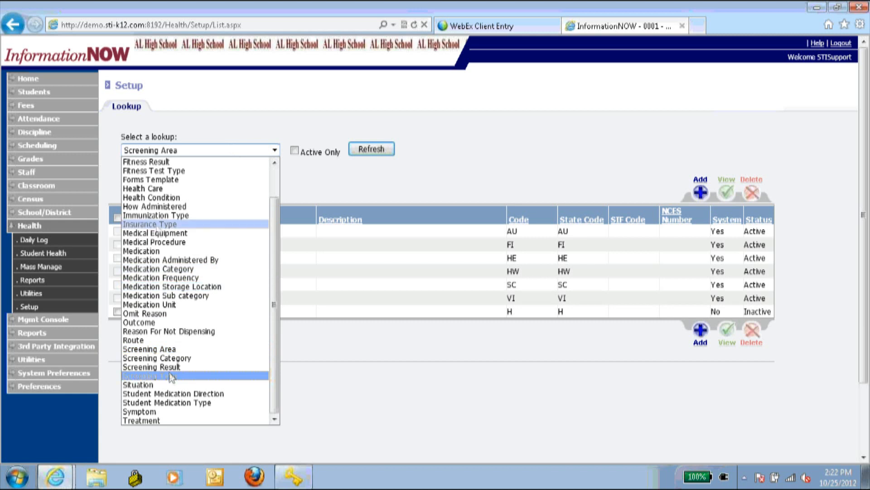
left_click(177, 224)
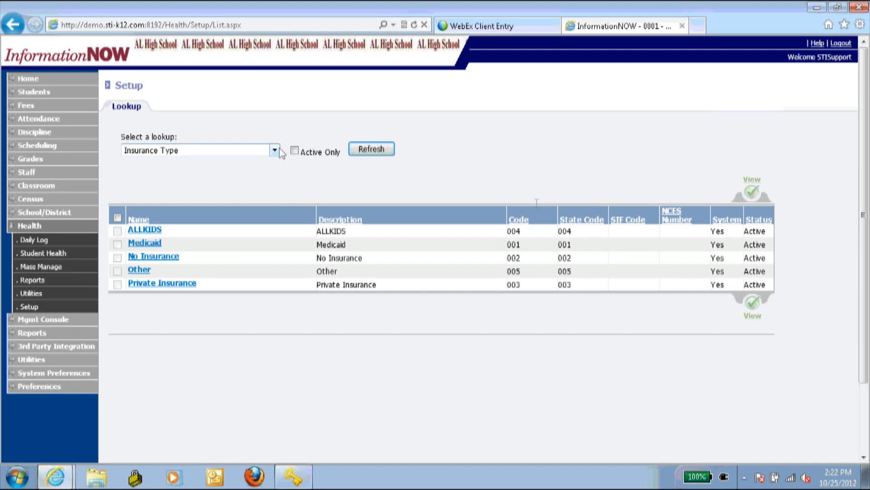
left_click(204, 150)
scroll(158, 243, "up", 2)
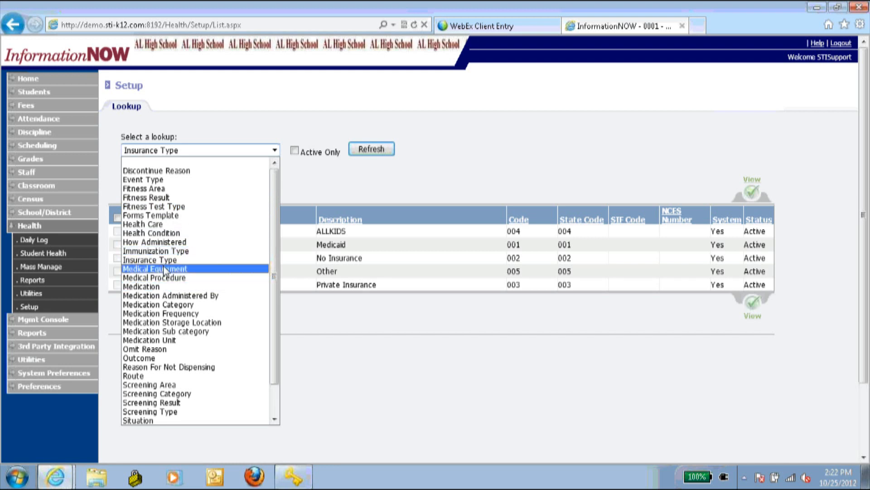
scroll(164, 271, "down", 2)
scroll(166, 274, "up", 2)
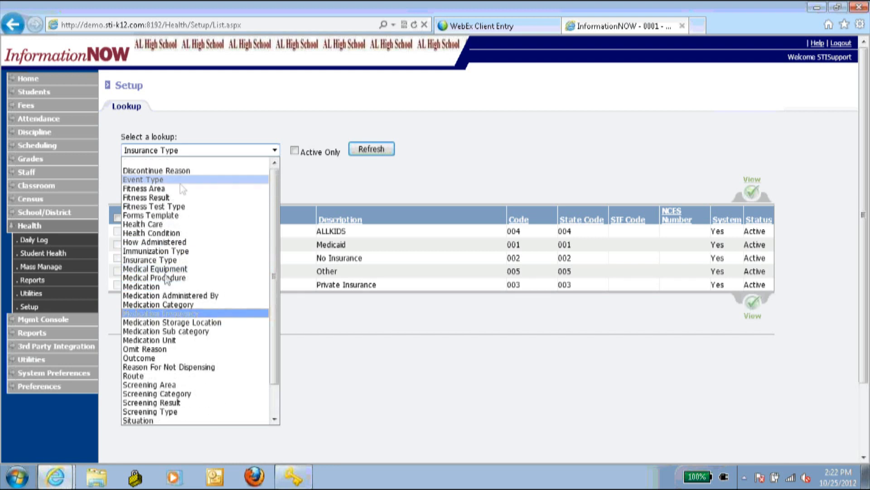
left_click(171, 216)
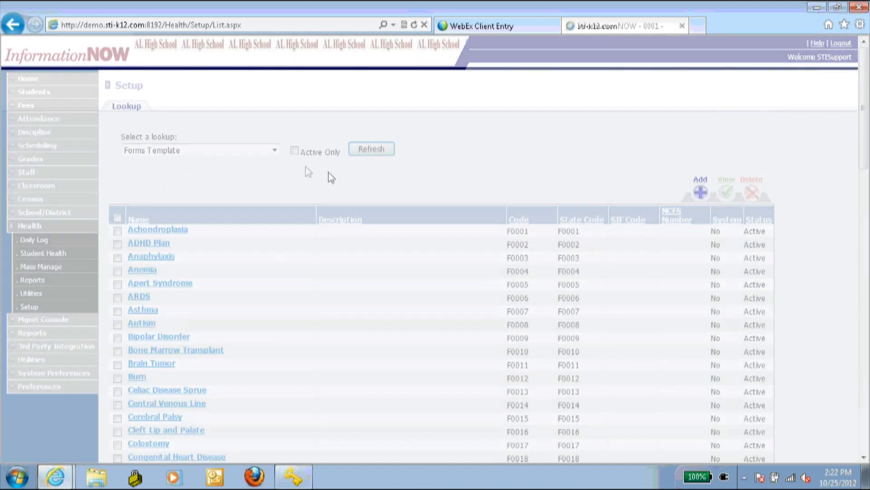
scroll(389, 219, "down", 4)
scroll(390, 220, "down", 15)
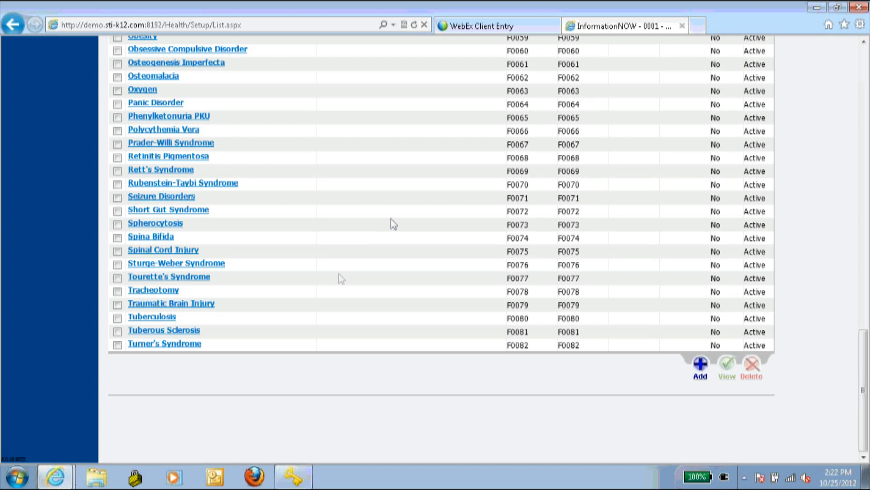
scroll(358, 281, "up", 3)
scroll(370, 285, "up", 18)
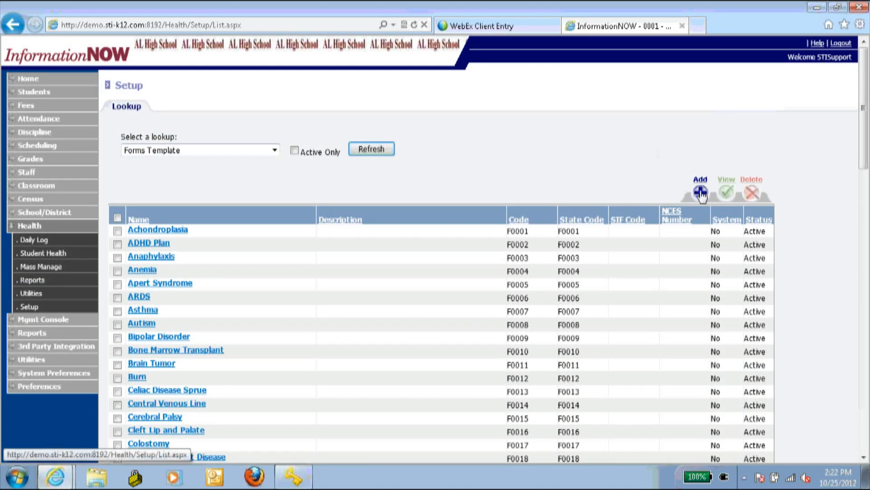
left_click(700, 193)
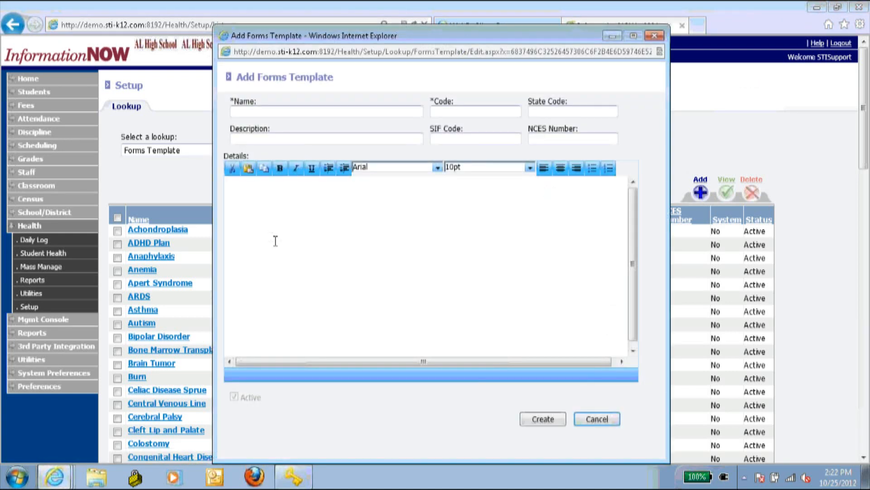
left_click(356, 213)
left_click(655, 35)
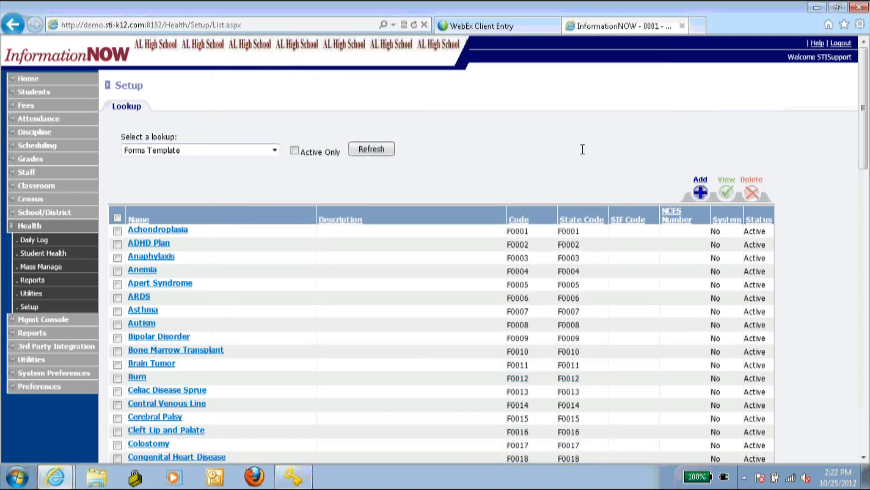
left_click(149, 231)
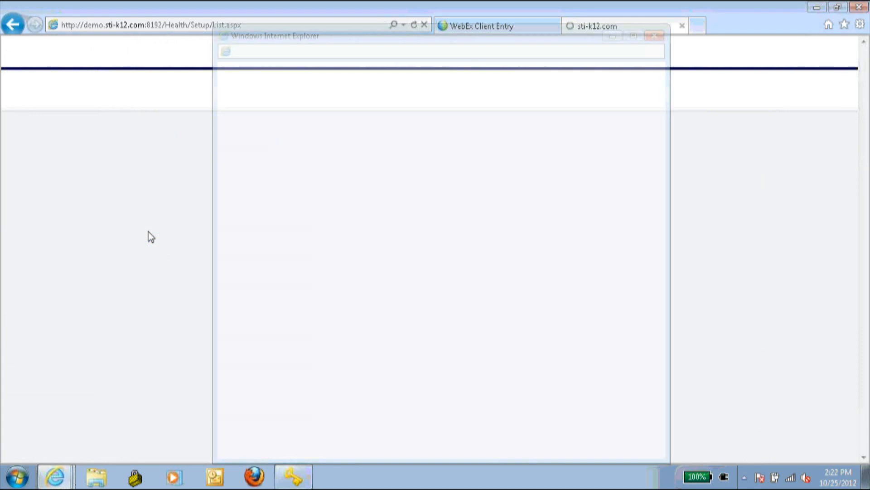
scroll(409, 266, "down", 15)
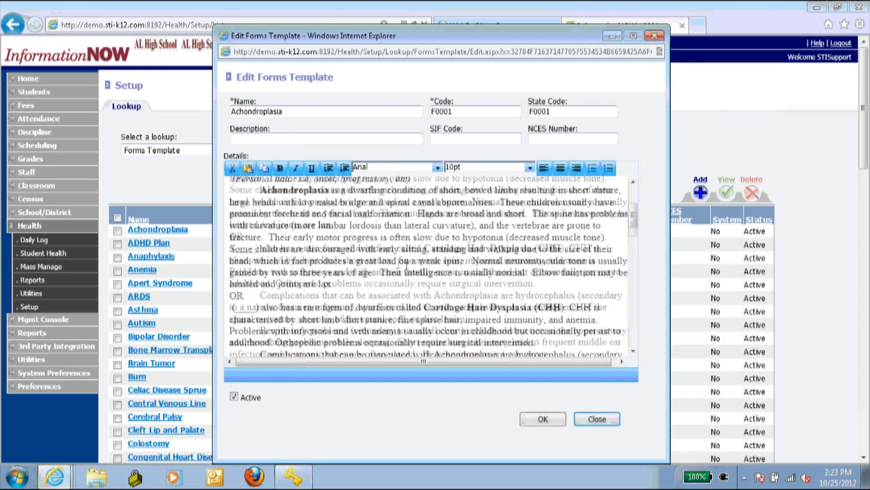
scroll(395, 263, "up", 15)
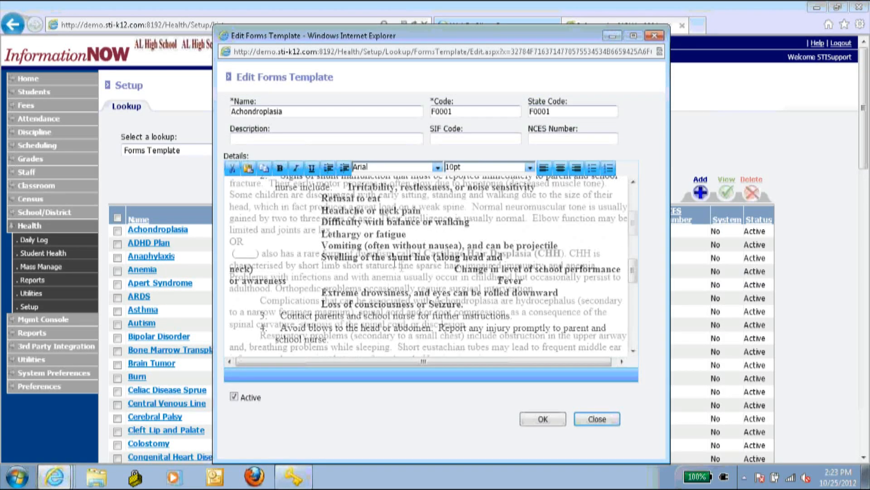
left_click(654, 35)
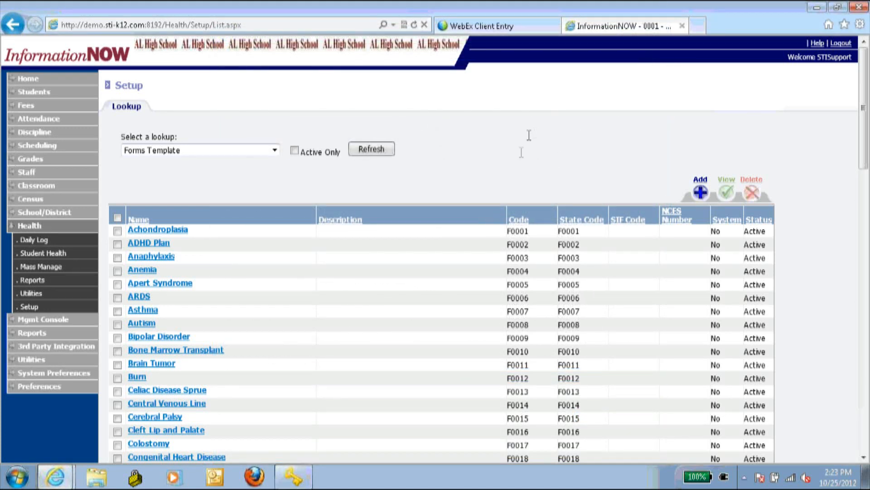
left_click(202, 154)
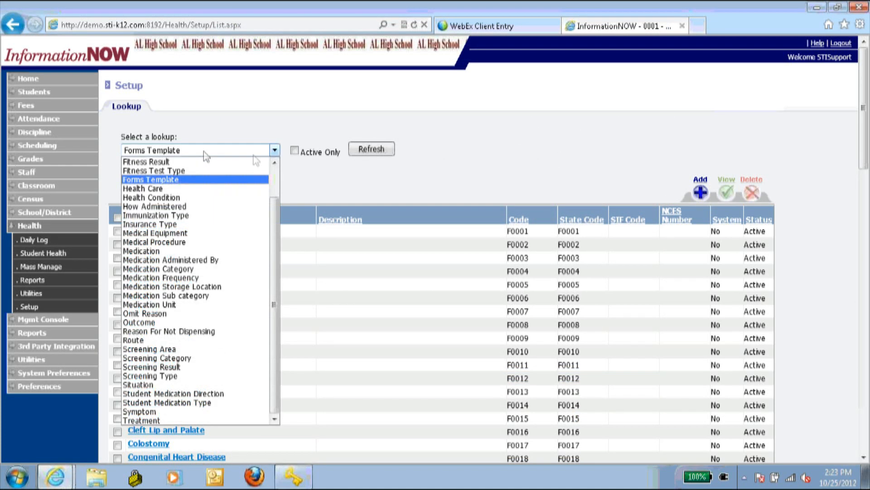
scroll(238, 209, "up", 2)
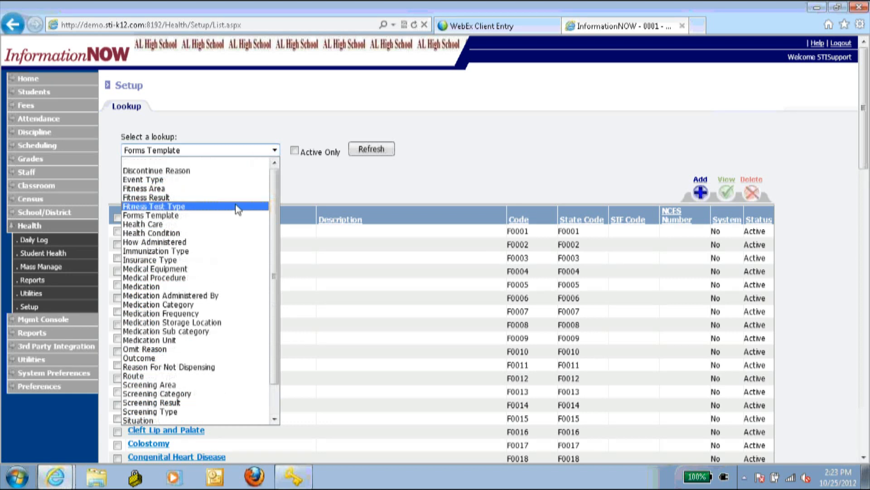
scroll(237, 208, "down", 2)
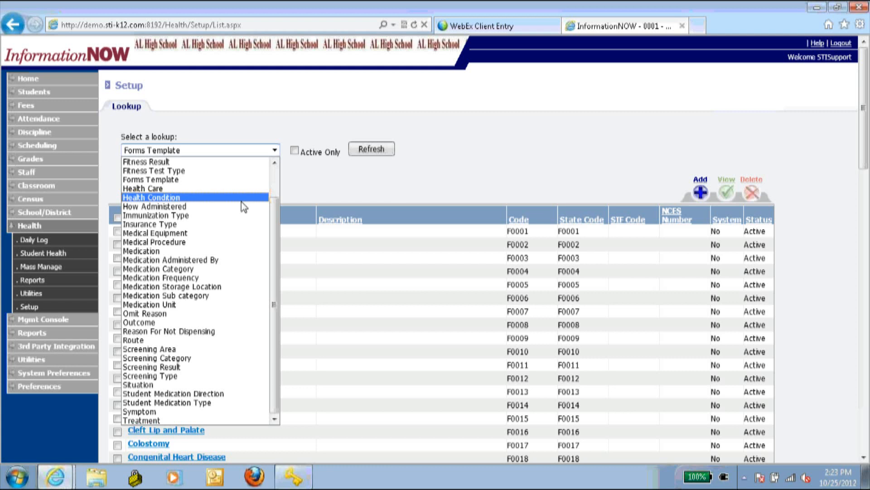
left_click(560, 10)
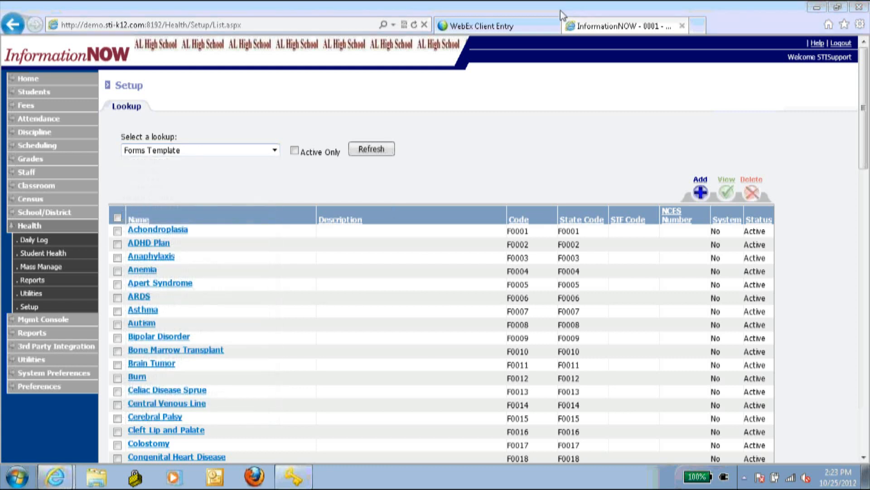